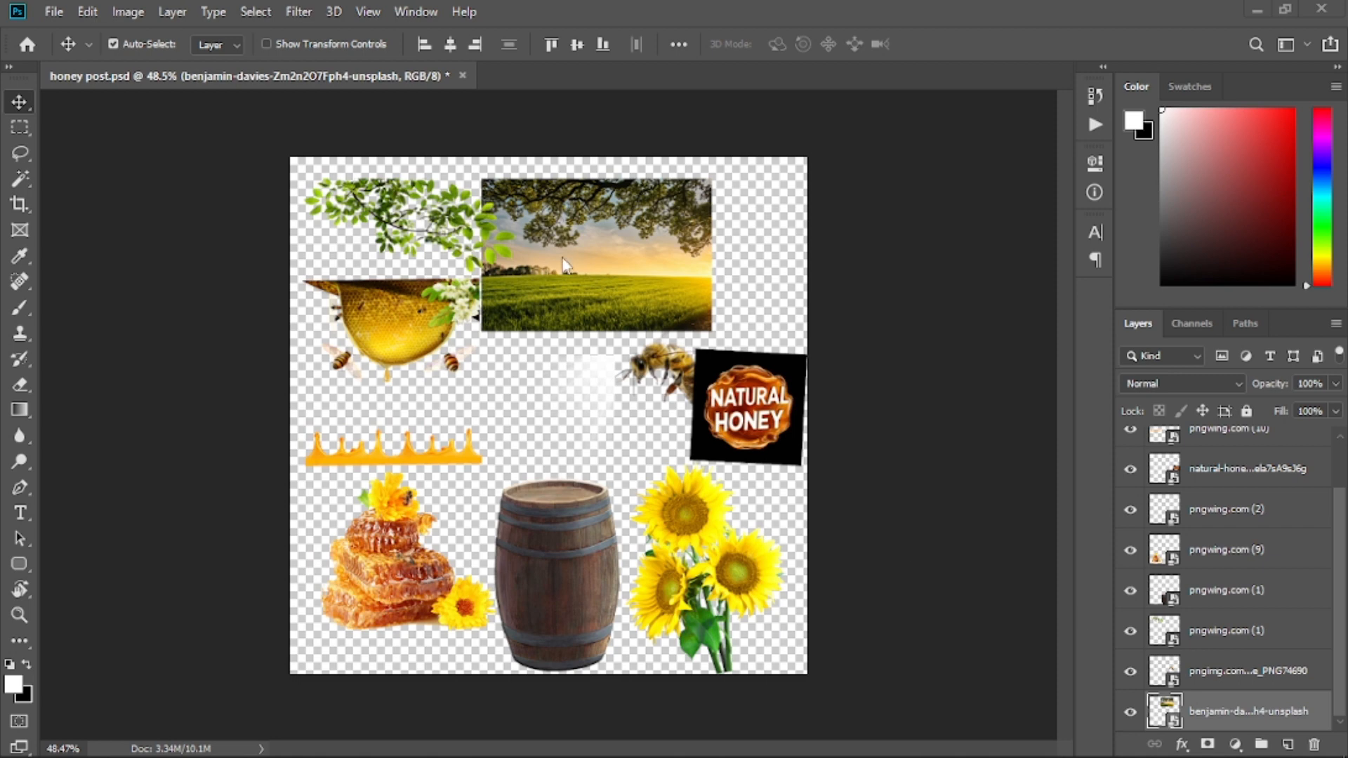
- Scale the field landscape to about 34.5%, rotate it slightly counterclockwise, move it up to cover the whole canvas, and lock its layer
key("ctrl+t")
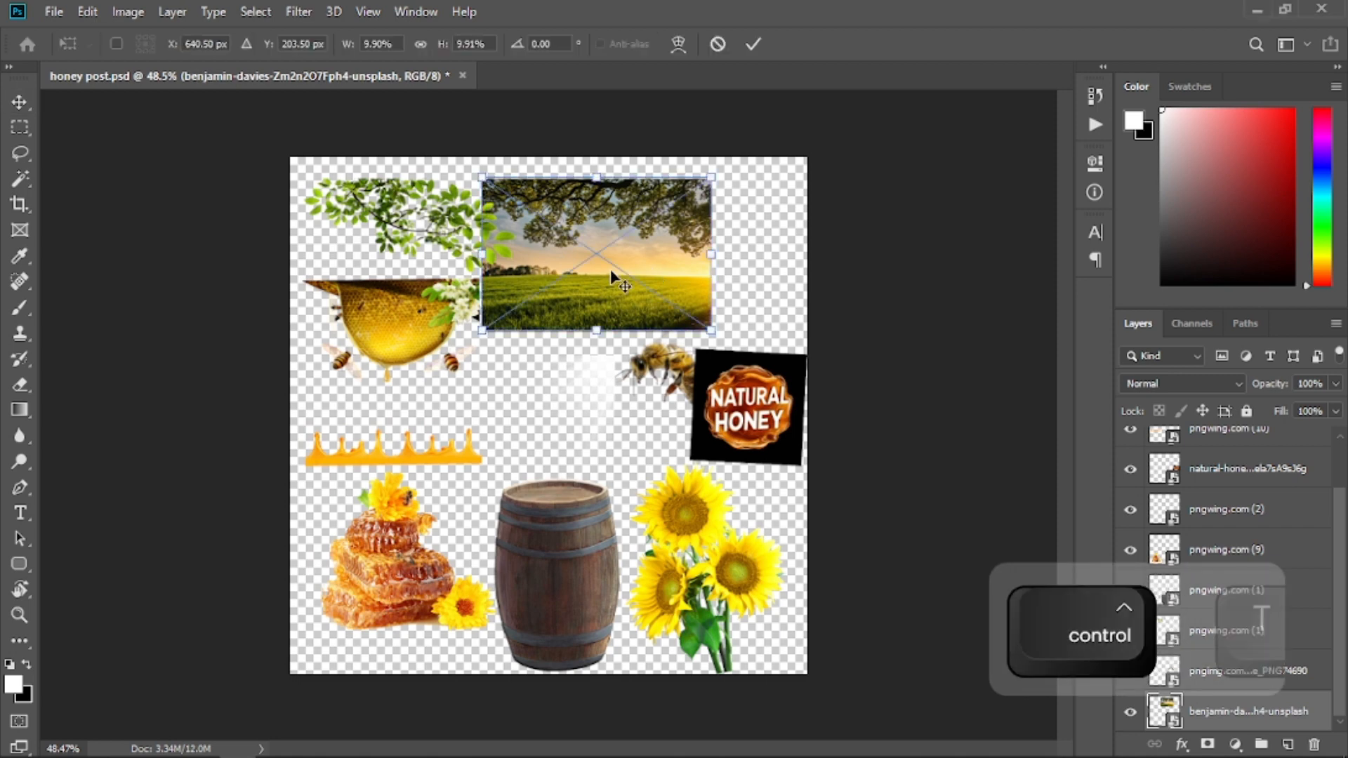
left_click_drag(608, 334, 620, 711)
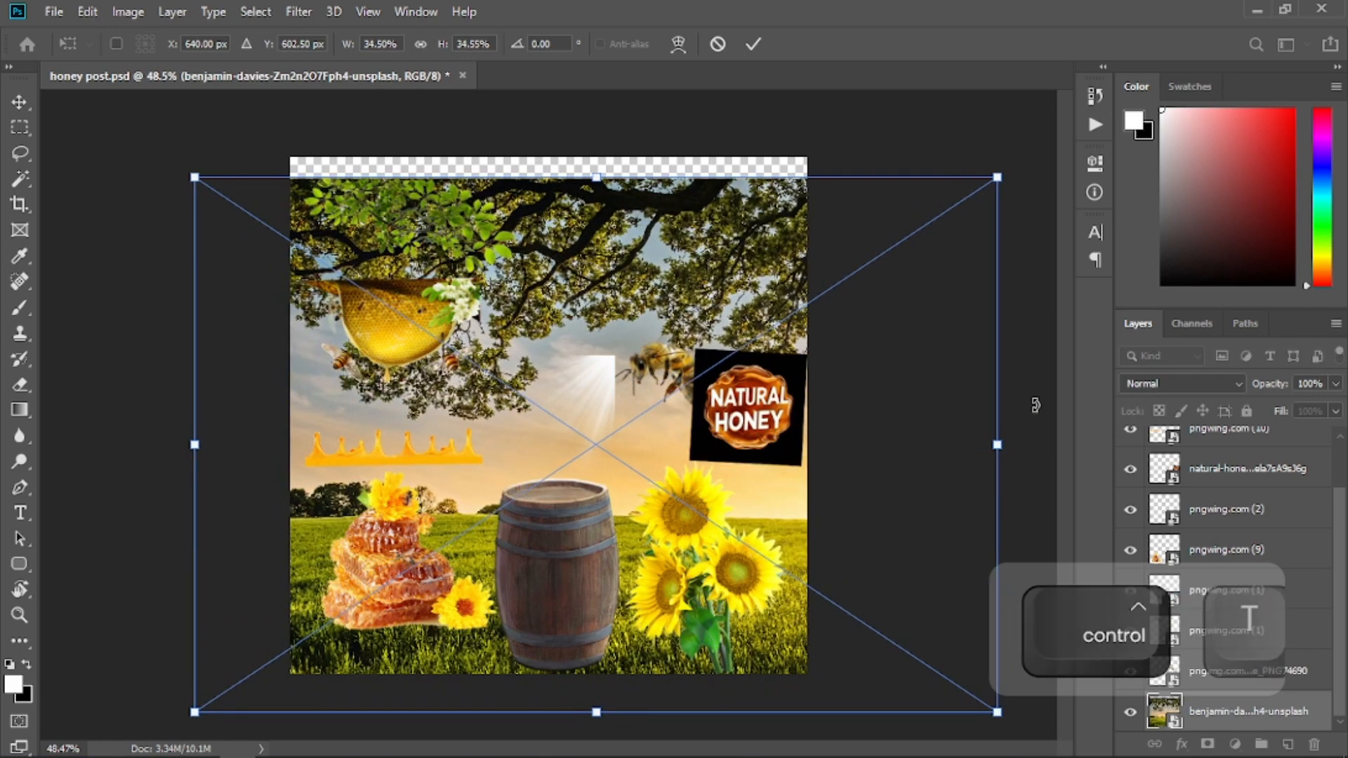
left_click_drag(1036, 428, 1044, 393)
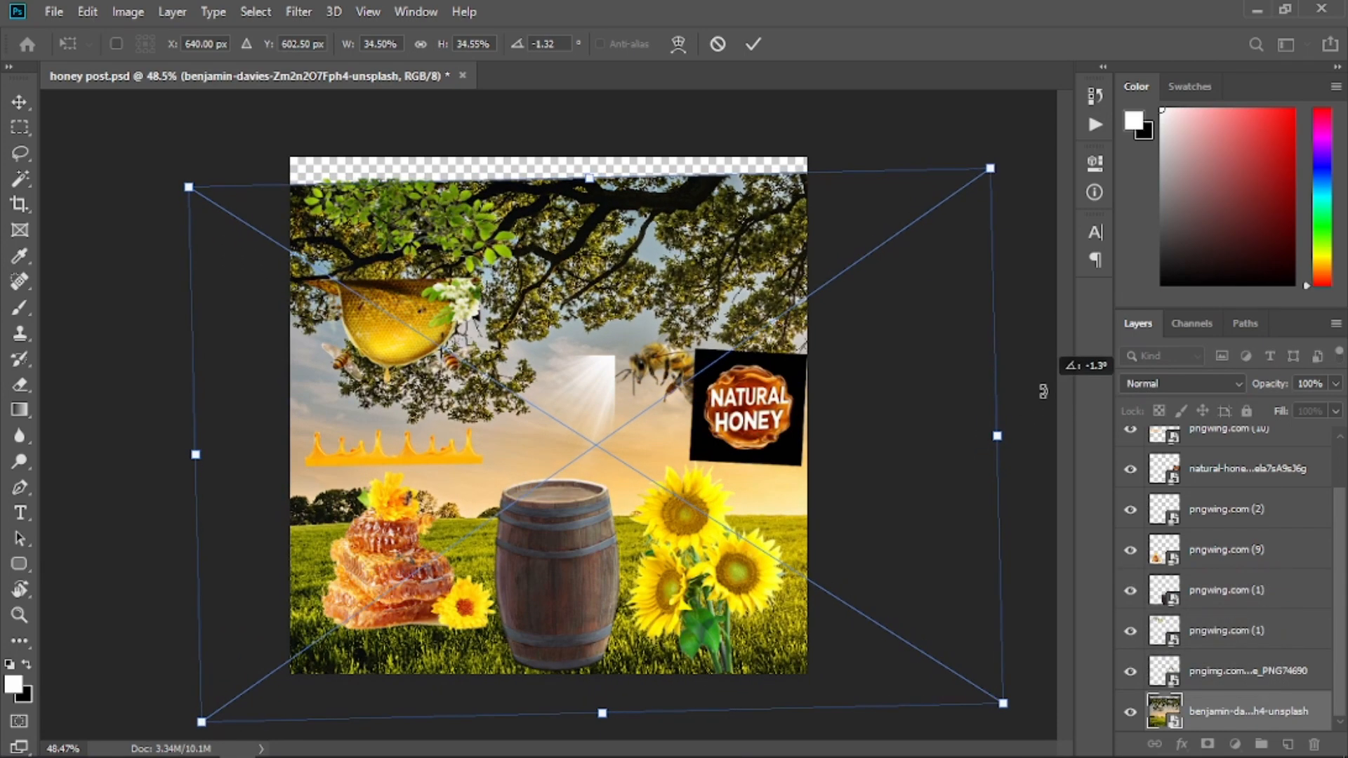
left_click_drag(887, 487, 875, 440)
left_click_drag(1044, 382, 1053, 385)
left_click_drag(762, 432, 748, 461)
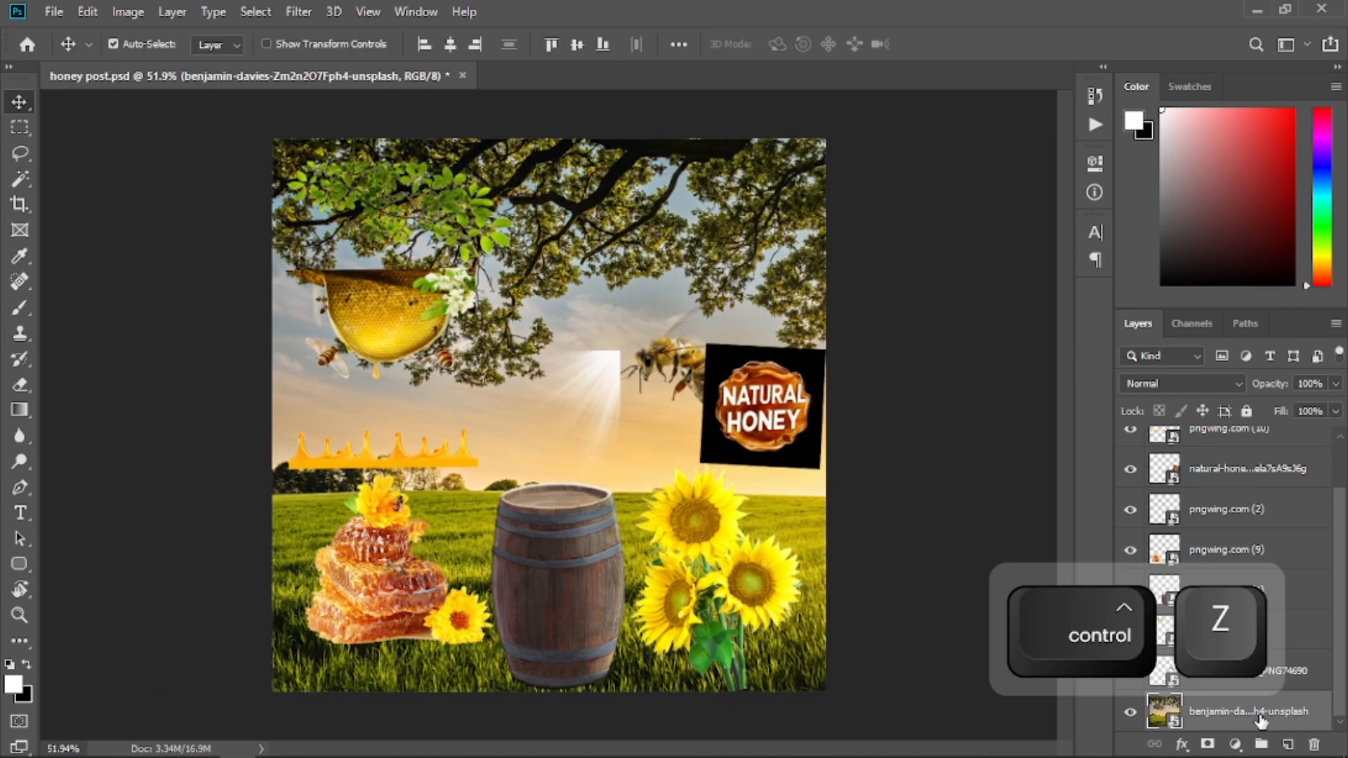
left_click(1247, 411)
- Place the green leaf branch in the canvas's upper-left corner, scaled to about 68% and rotated about -3.3°
left_click_drag(347, 192, 391, 197)
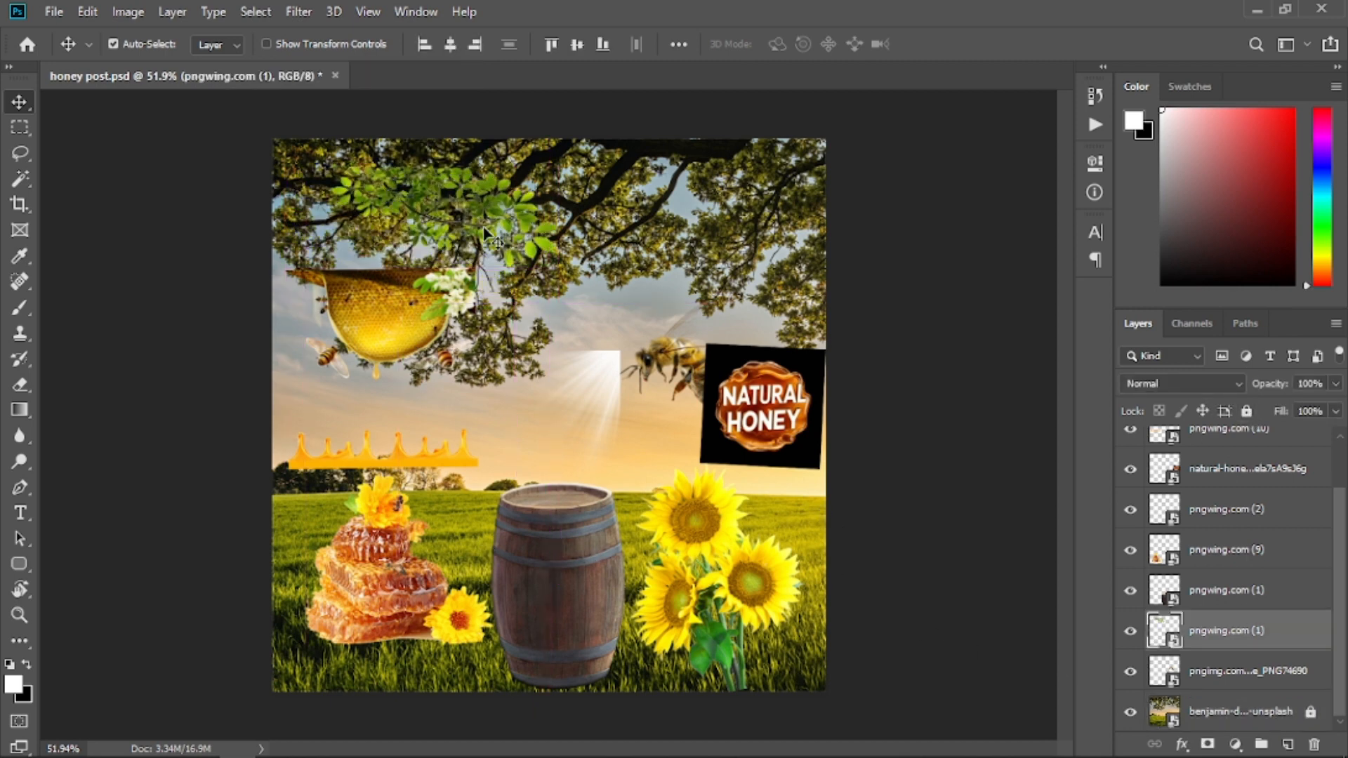
left_click_drag(484, 232, 348, 184)
key("ctrl+t")
left_click_drag(445, 234, 534, 279)
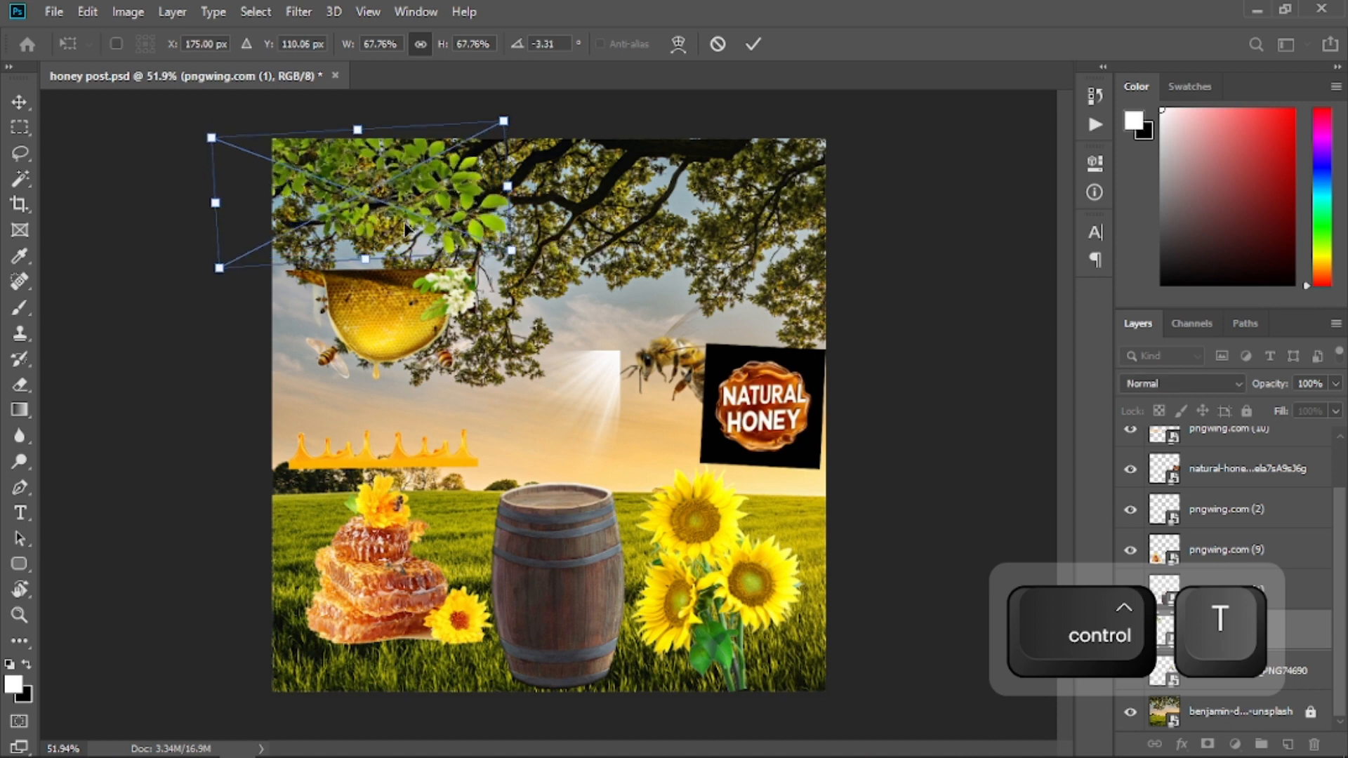
left_click_drag(405, 224, 394, 222)
left_click(19, 103)
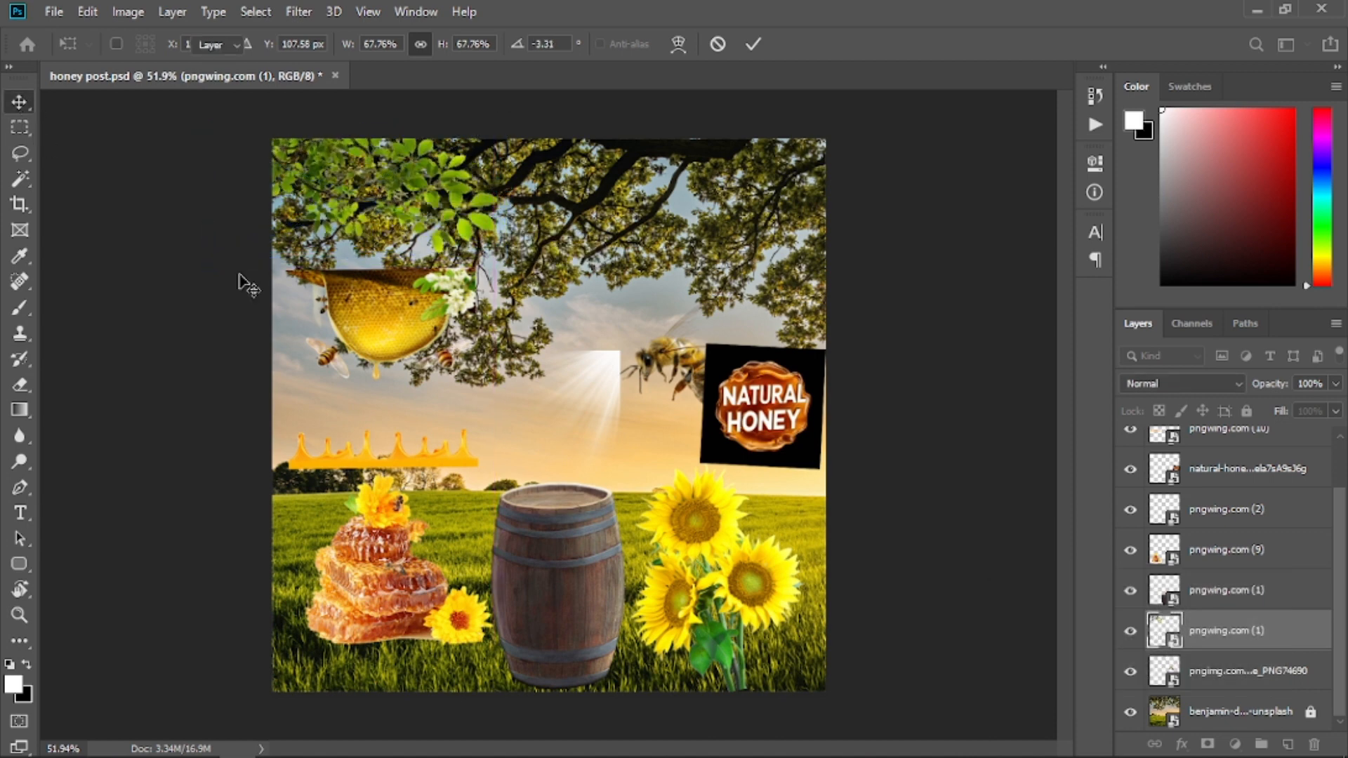
- Enlarge the wooden barrel to about 227% and lower it so its base runs off the canvas's bottom edge
mouse_move(579, 579)
left_mouse_down()
mouse_move(539, 572)
mouse_move(570, 572)
left_mouse_up()
key("ctrl+t")
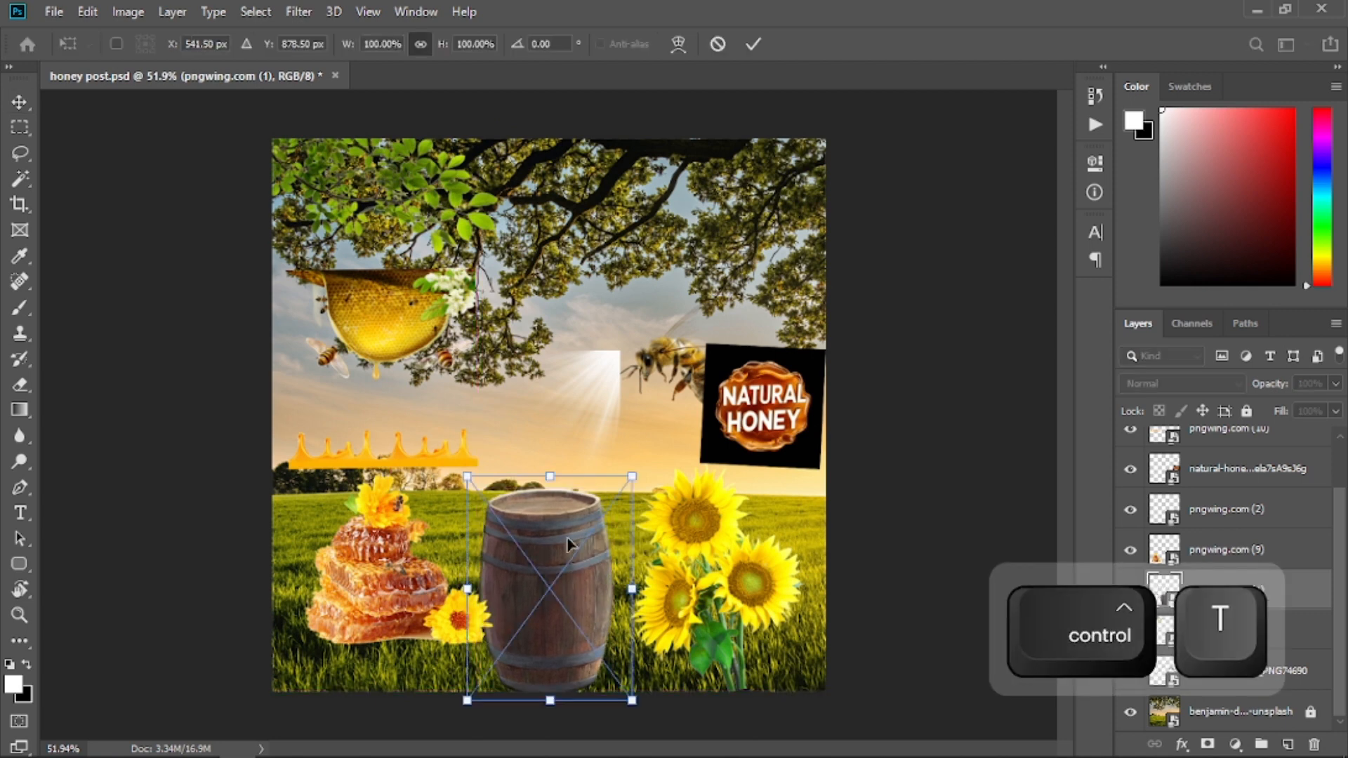
left_click_drag(549, 476, 555, 342)
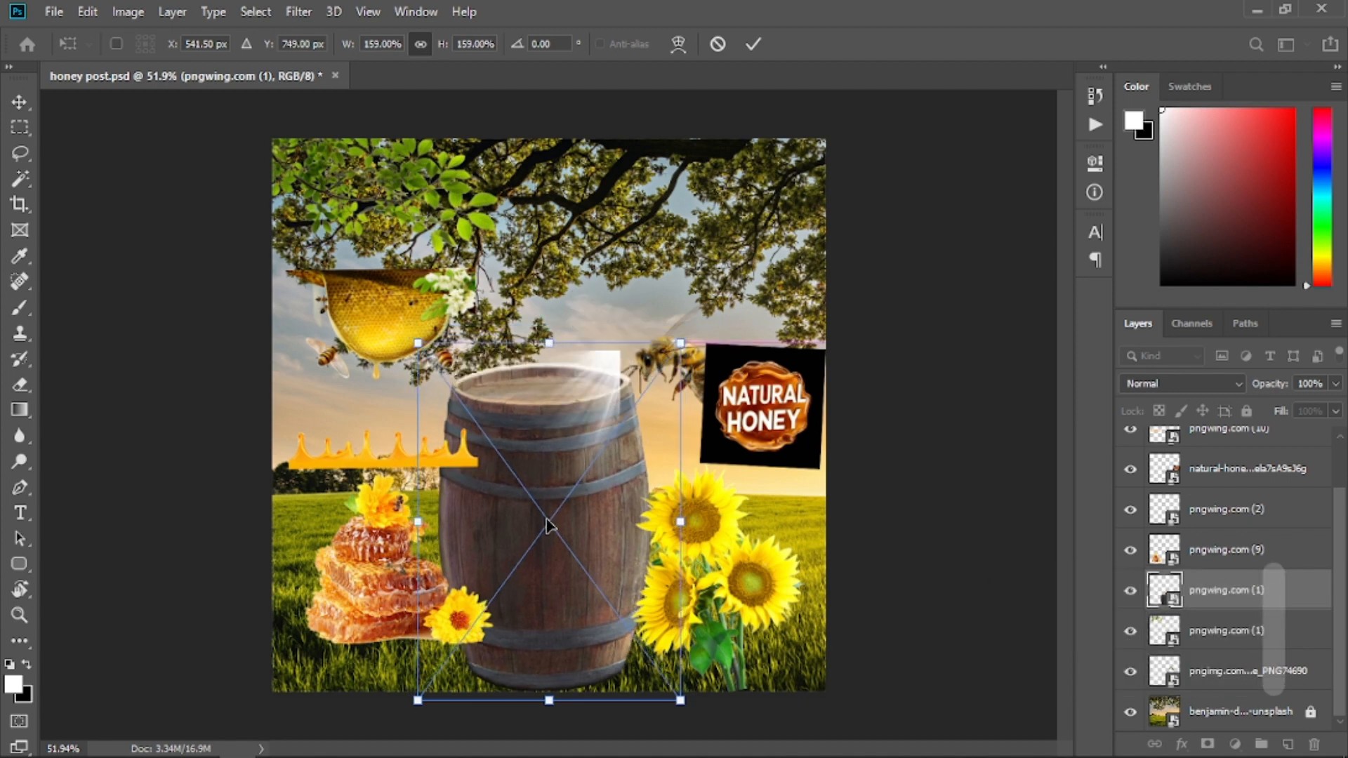
left_click_drag(549, 525, 553, 599)
key("Return")
key("ctrl+z")
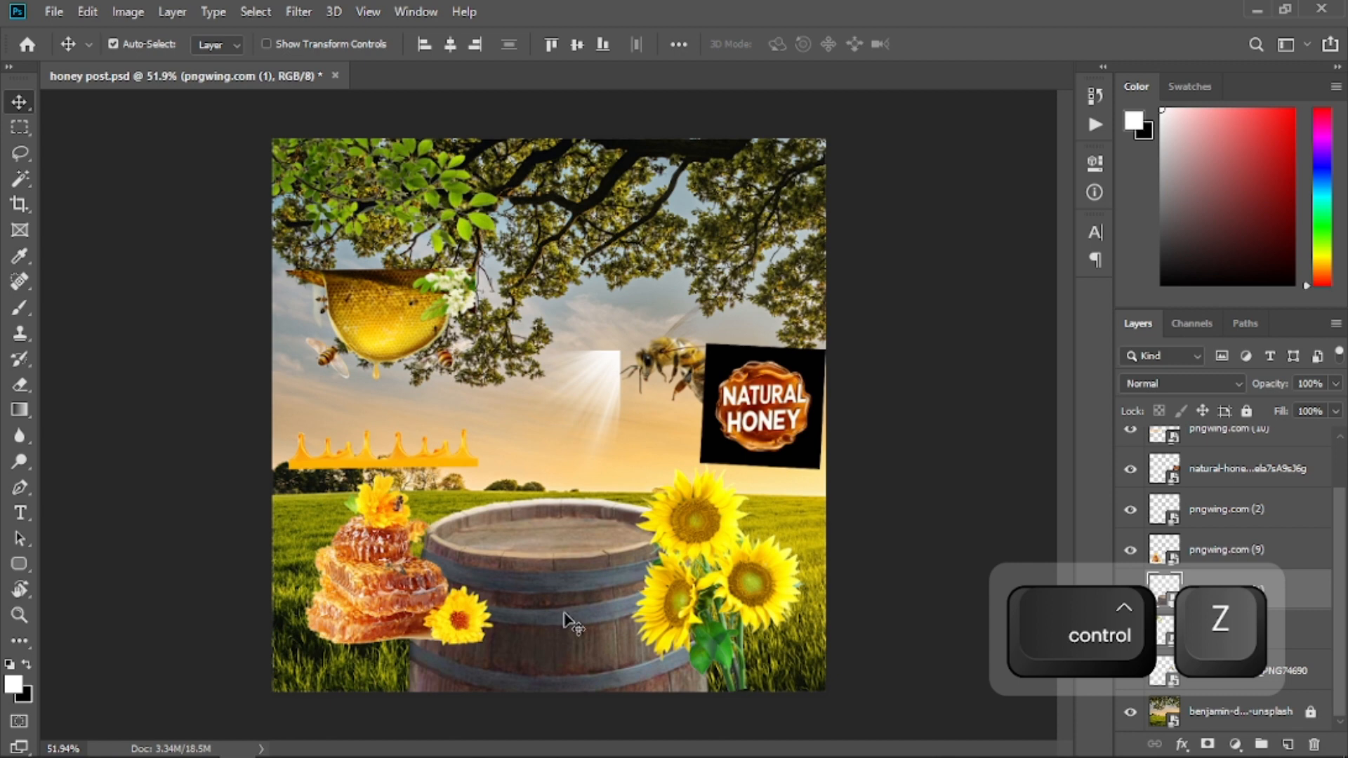
- Reshape the barrel by pulling down its upper corners in Perspective transform, reducing its height to about 179%
key("ctrl+t")
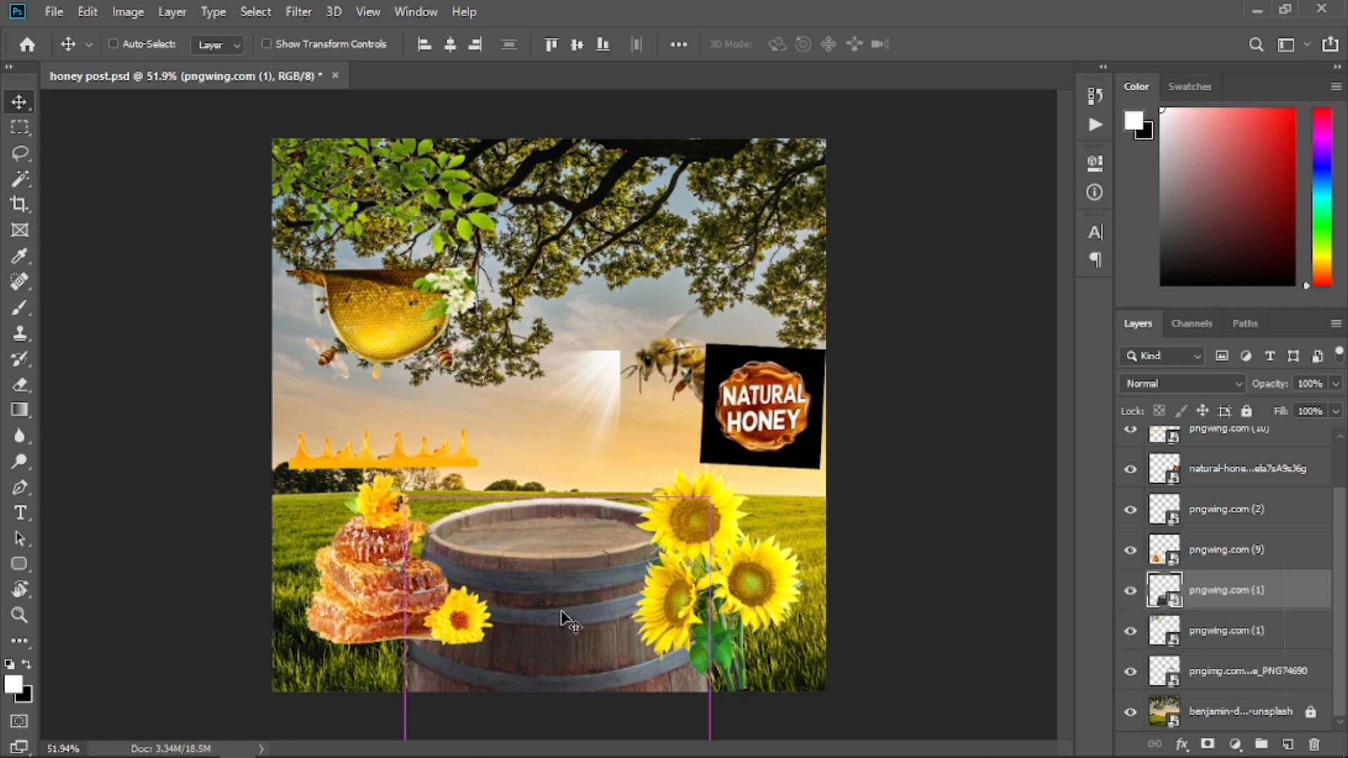
right_click(561, 613)
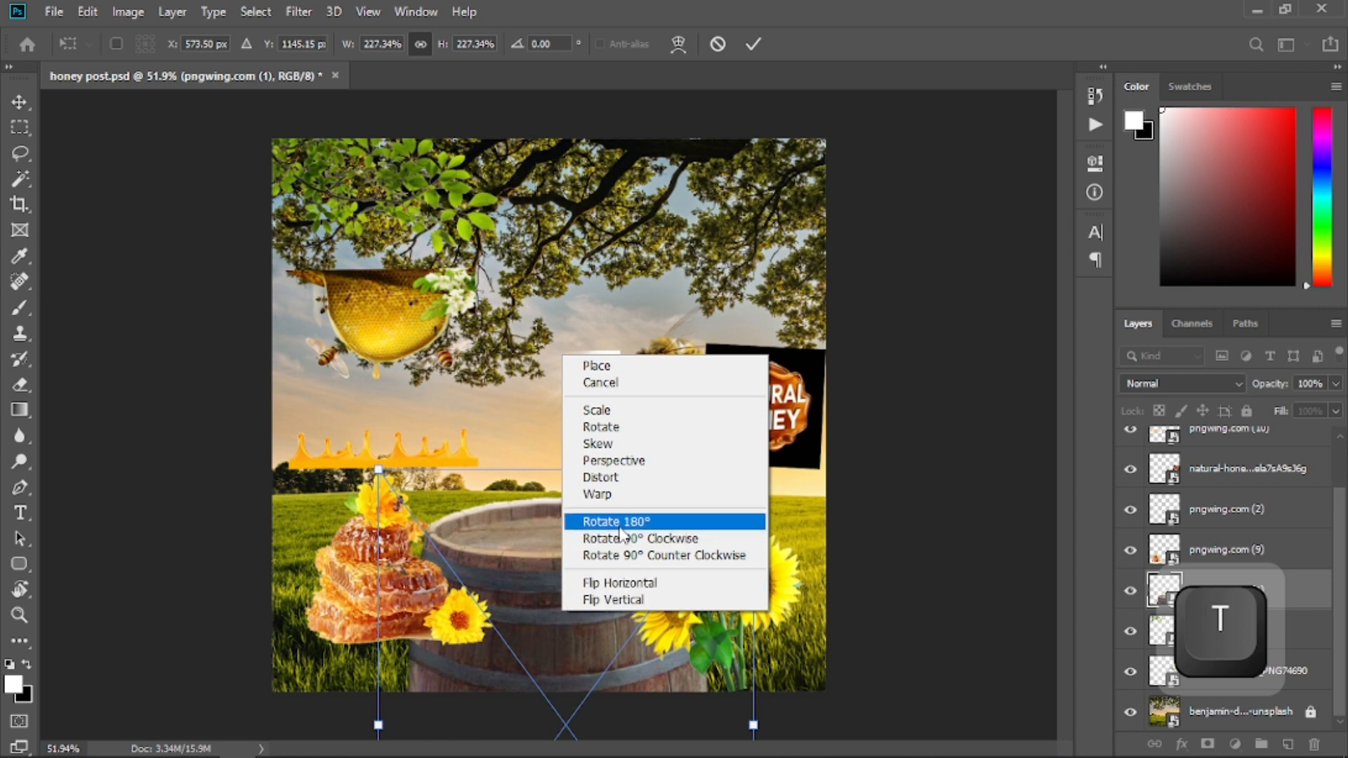
left_click(617, 466)
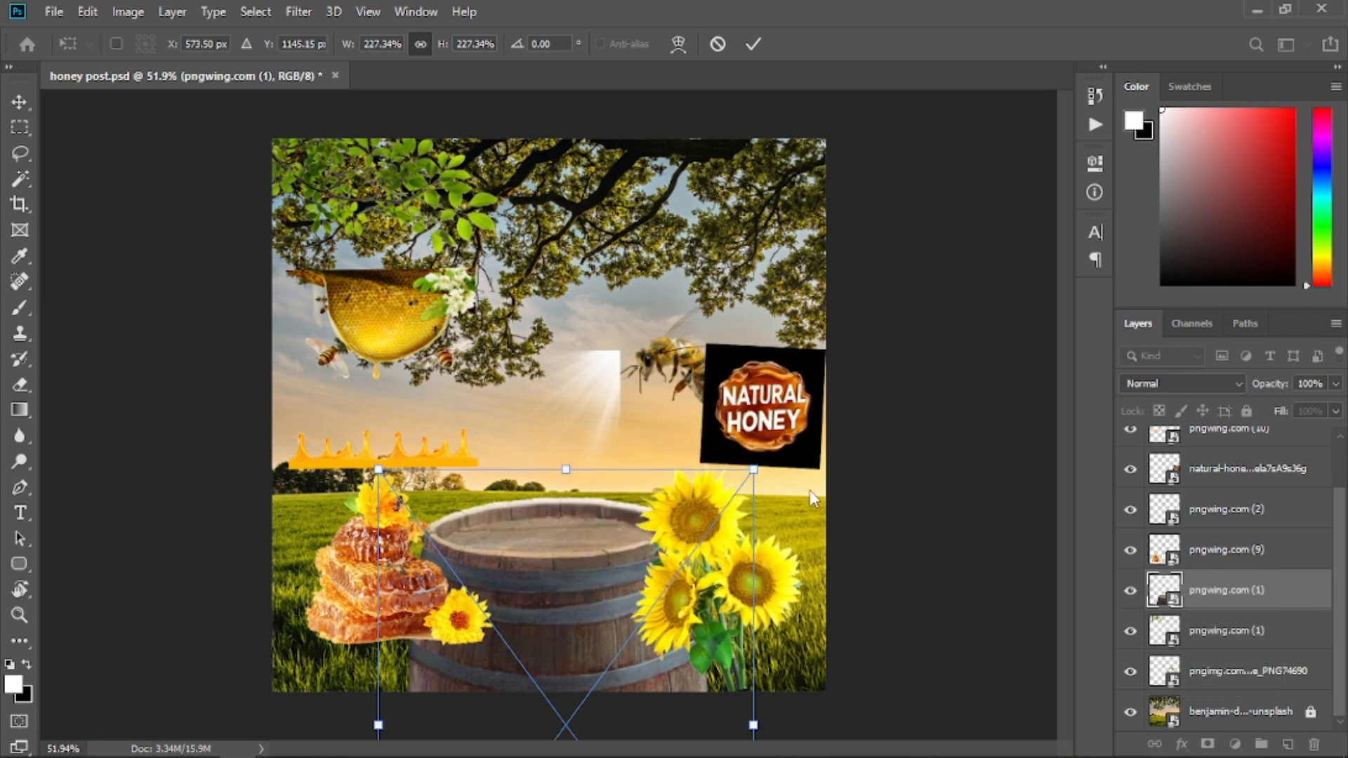
left_click_drag(754, 470, 753, 500)
left_click_drag(378, 469, 374, 507)
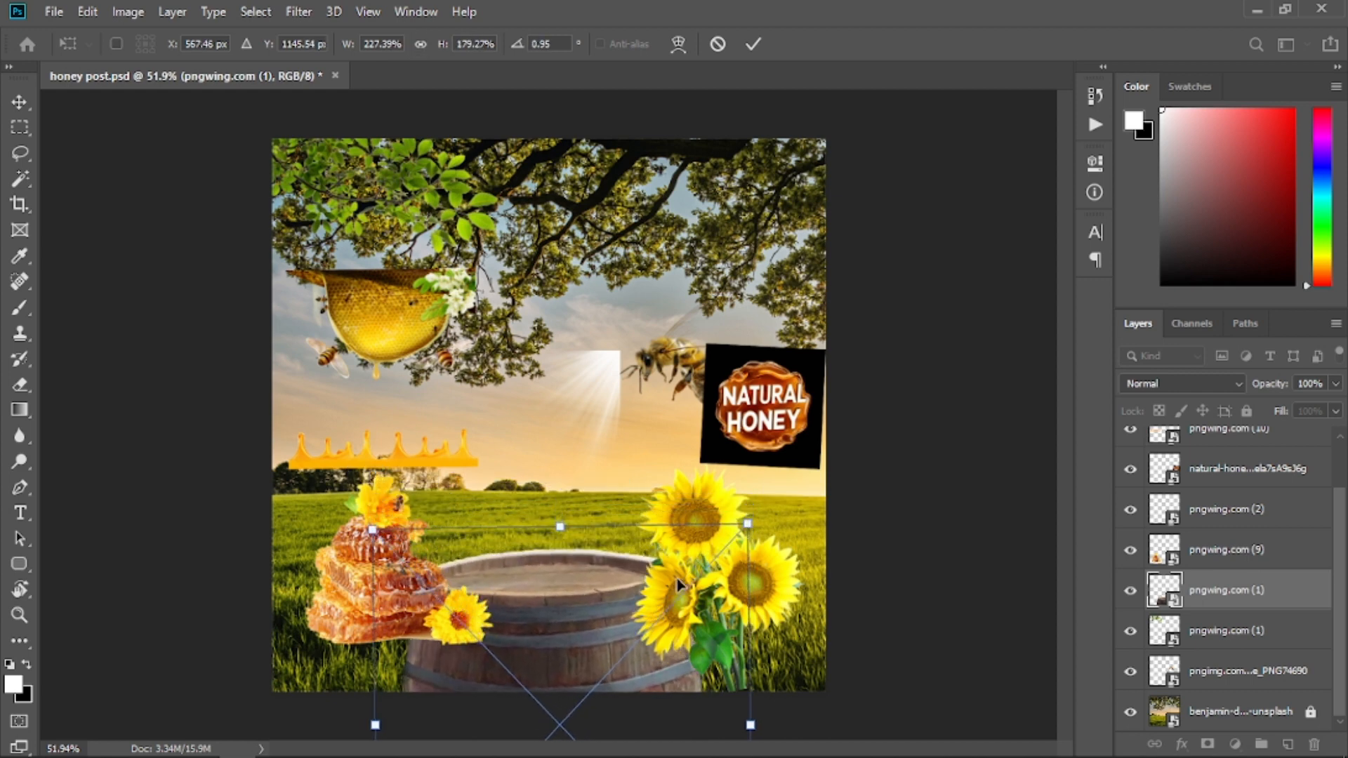
key("Return")
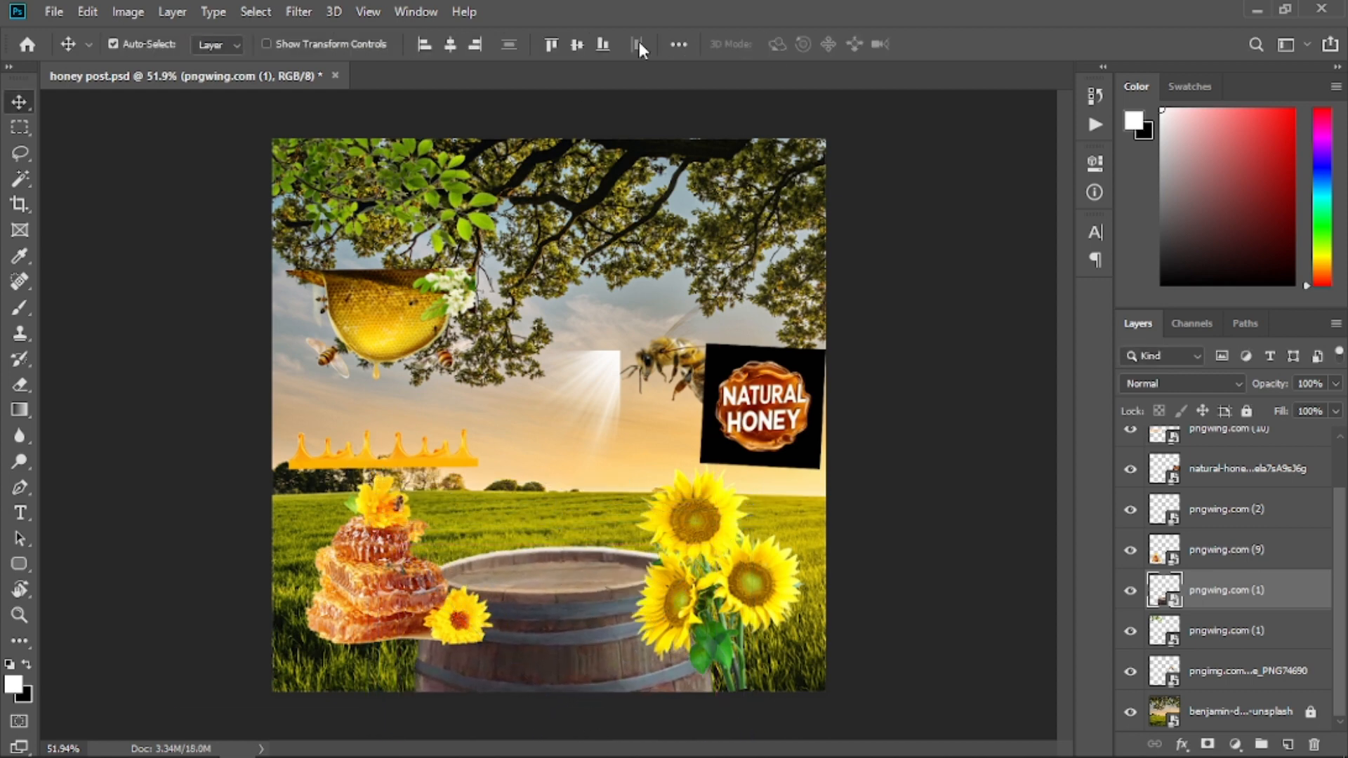
- Center the barrel horizontally, with alignment set relative to the canvas
left_click(678, 45)
left_click(721, 228)
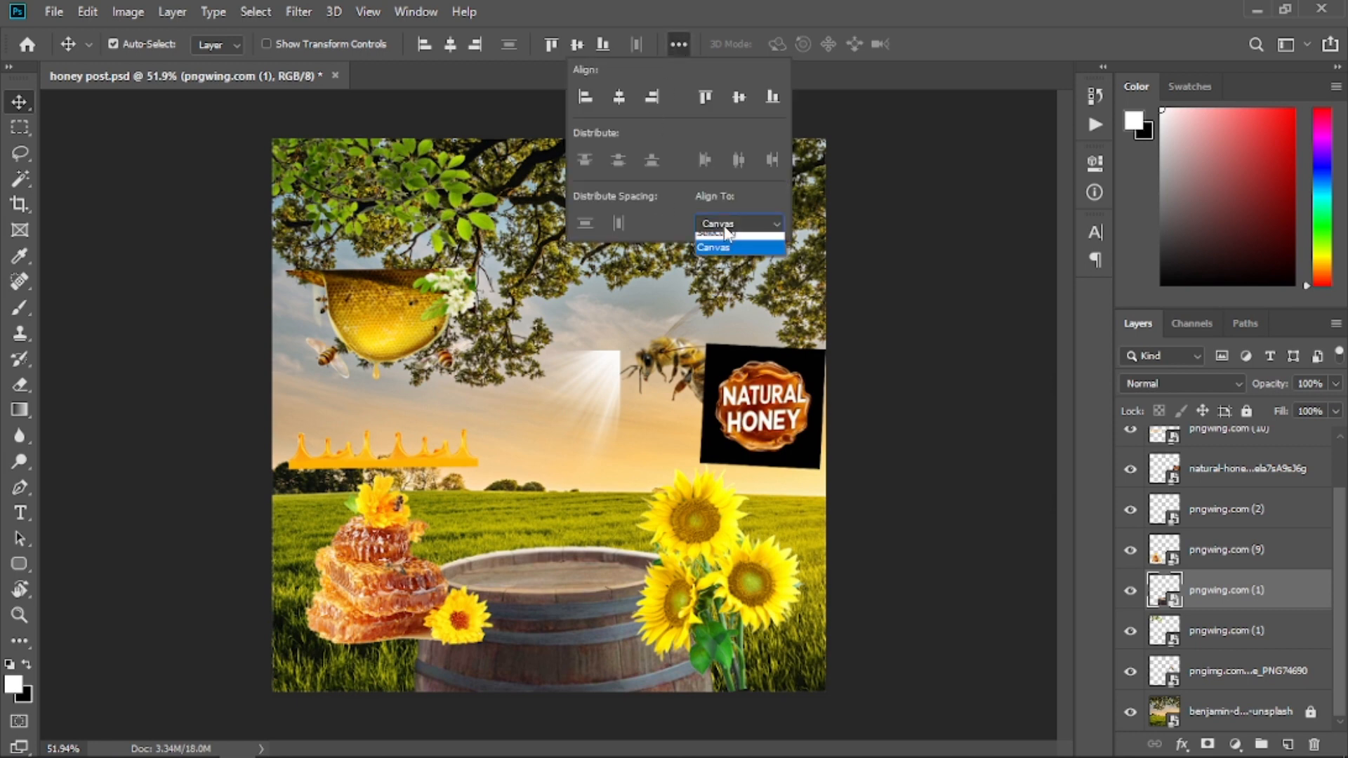
left_click(723, 251)
left_click(618, 103)
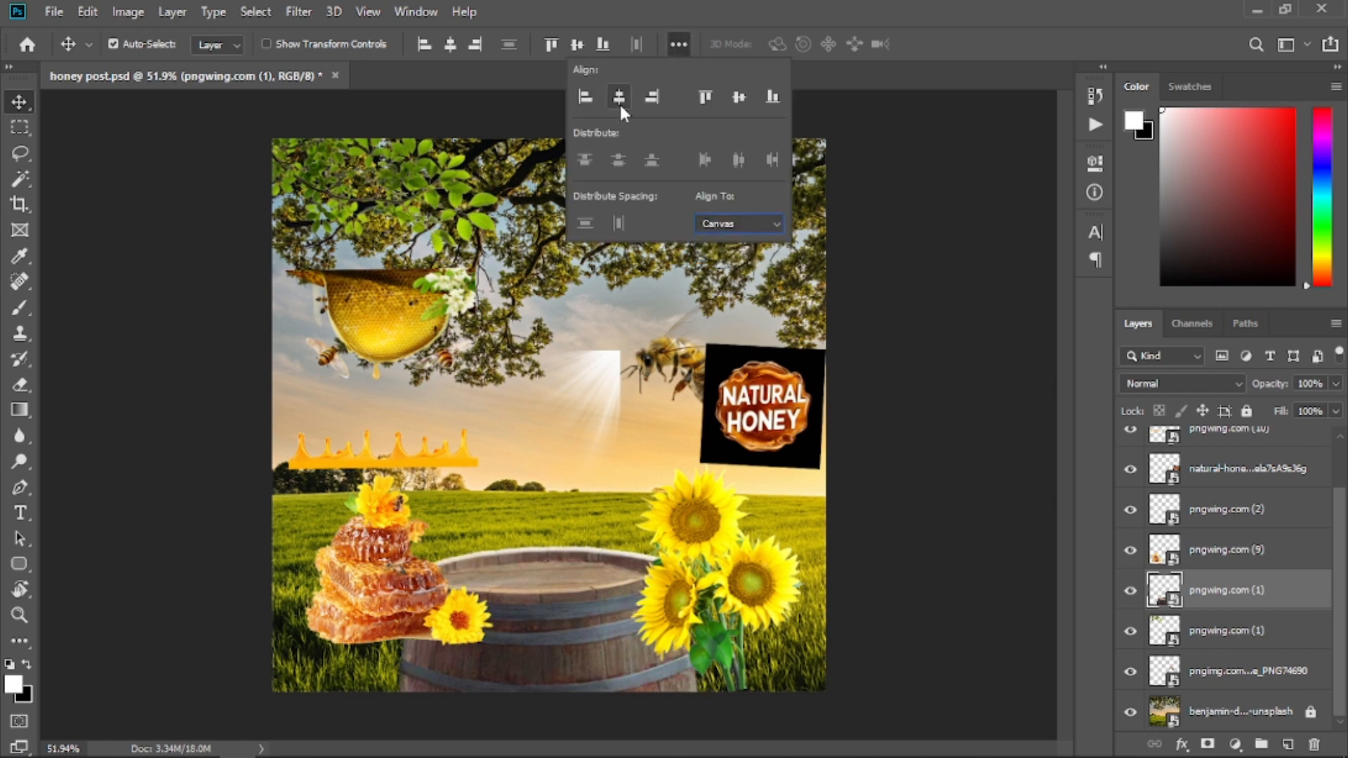
- Move the sunflowers into the canvas's lower-right corner beside the barrel and scale them down
left_click_drag(723, 624, 767, 616)
left_click_drag(704, 574, 811, 630)
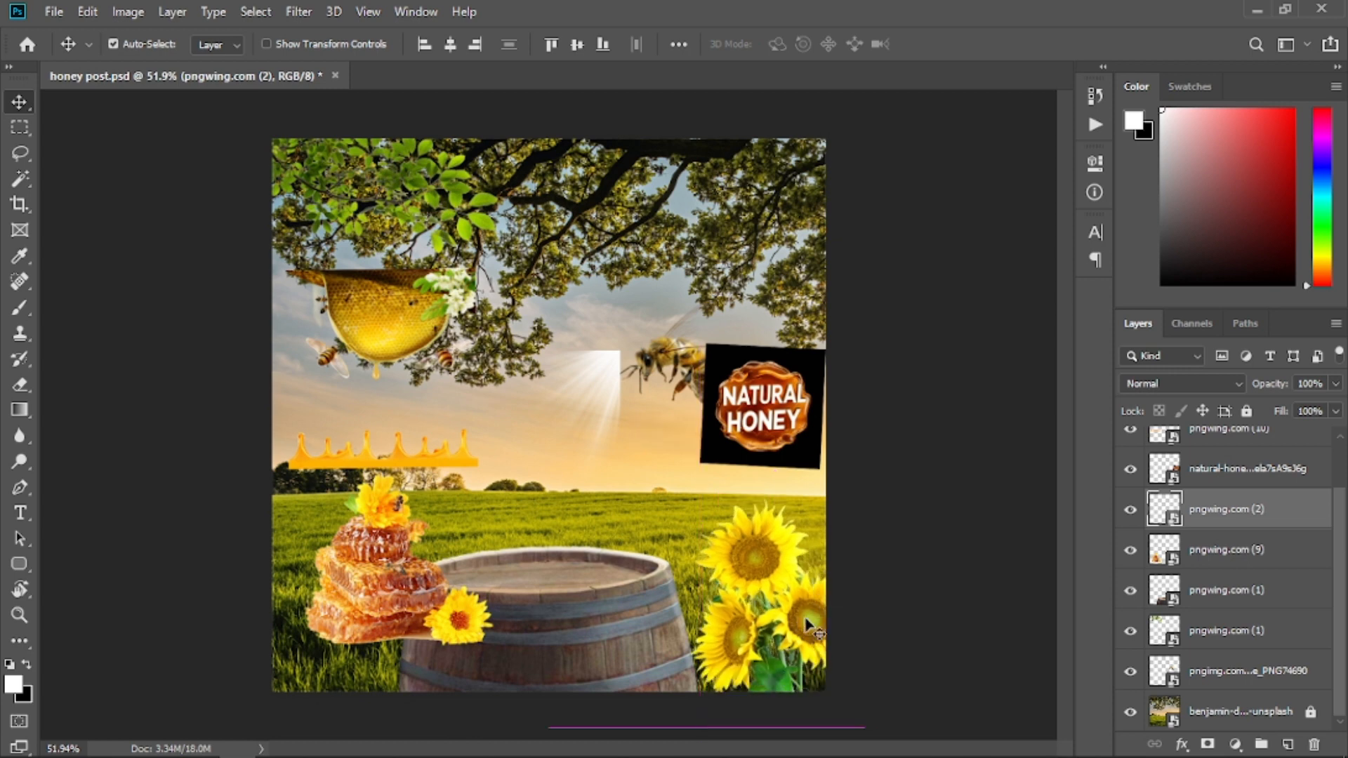
key("ctrl+t")
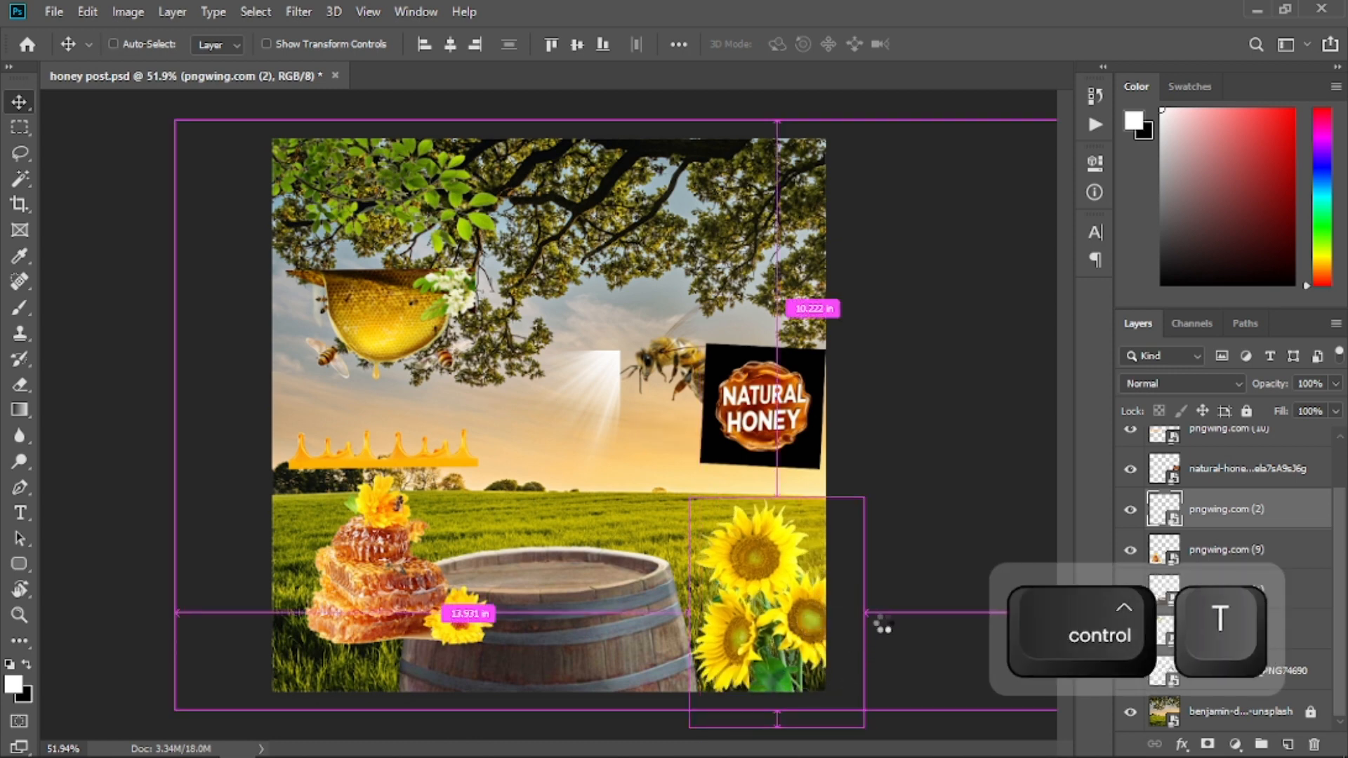
left_click_drag(905, 622, 886, 591)
left_click_drag(744, 499, 765, 550)
key("Return")
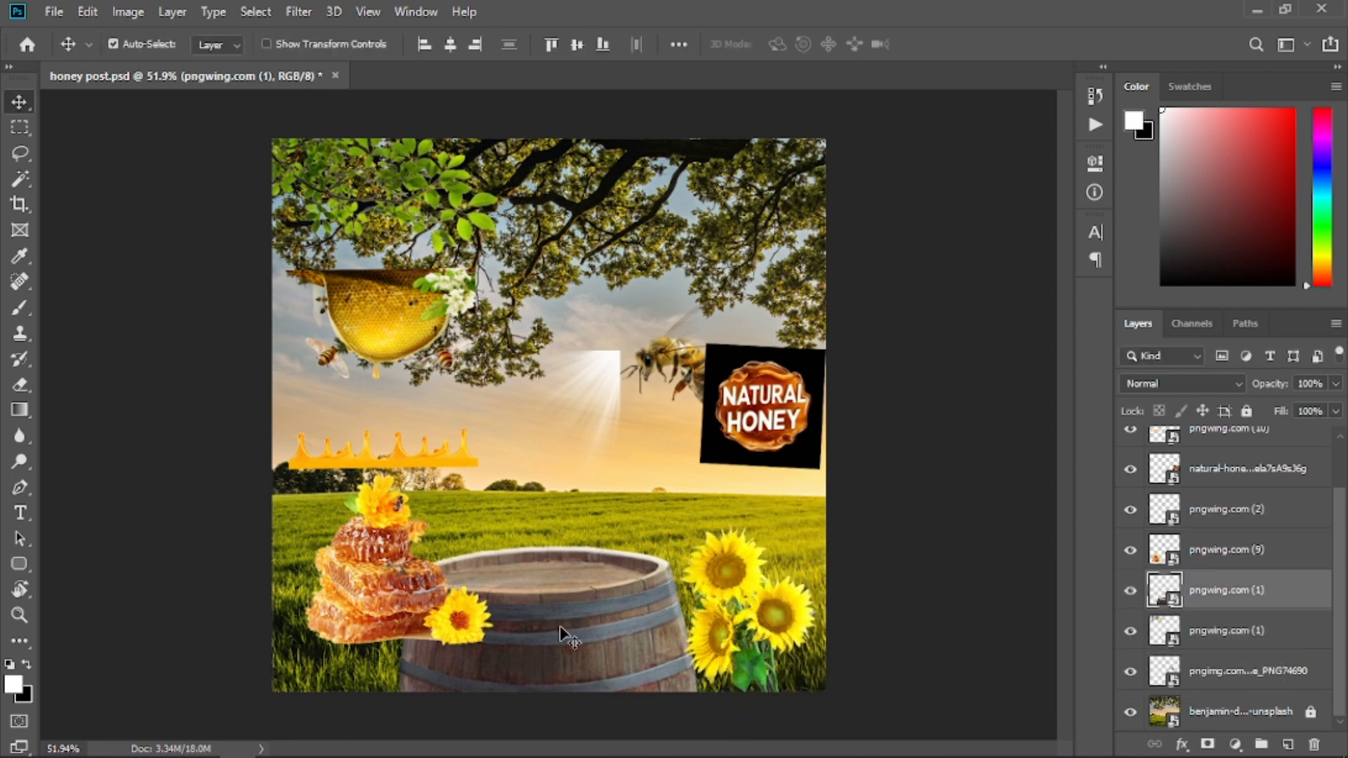
- Raise the barrel slightly and set the honeycomb stack on its top, scaled to about 45%
left_click_drag(567, 639, 566, 588)
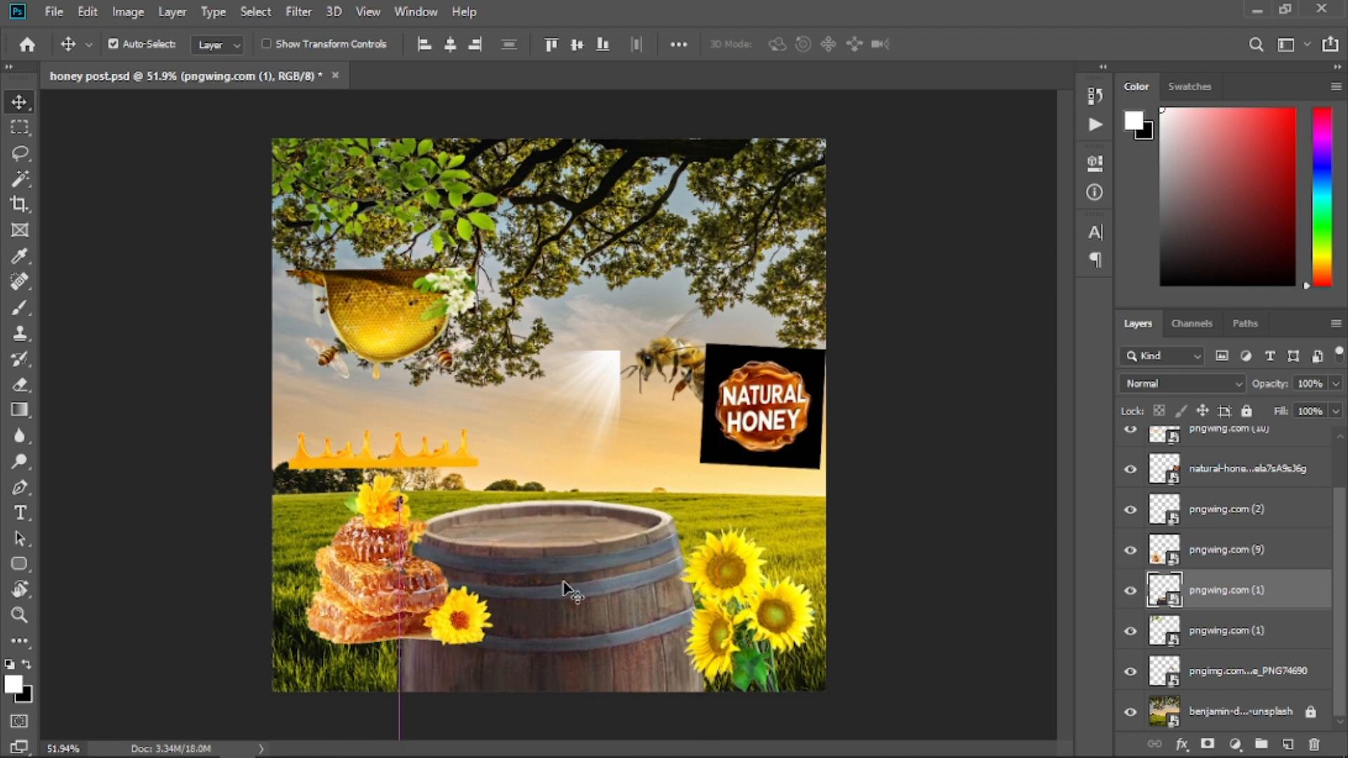
left_click_drag(396, 602, 507, 492)
key("ctrl+t")
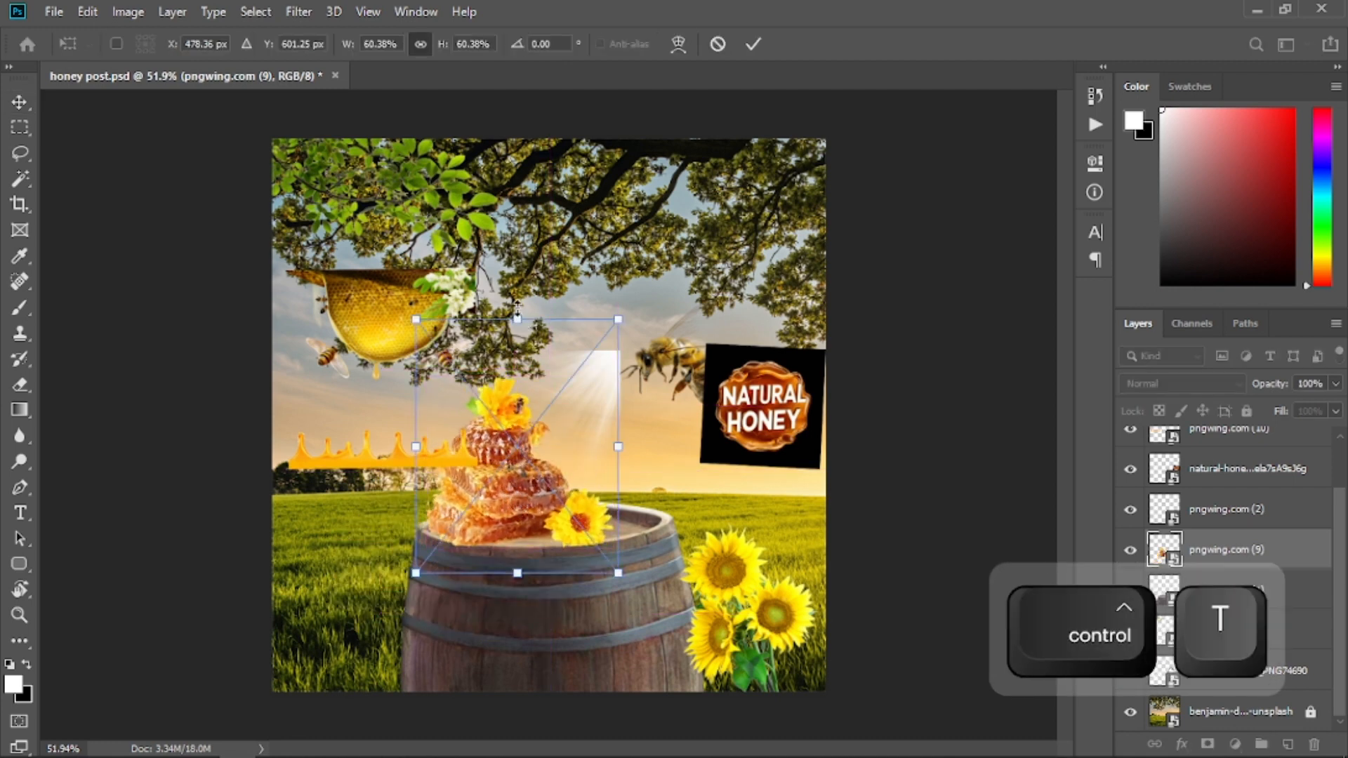
left_click_drag(518, 320, 518, 385)
mouse_move(513, 459)
left_mouse_down()
mouse_move(507, 449)
mouse_move(503, 500)
mouse_move(505, 463)
left_mouse_up()
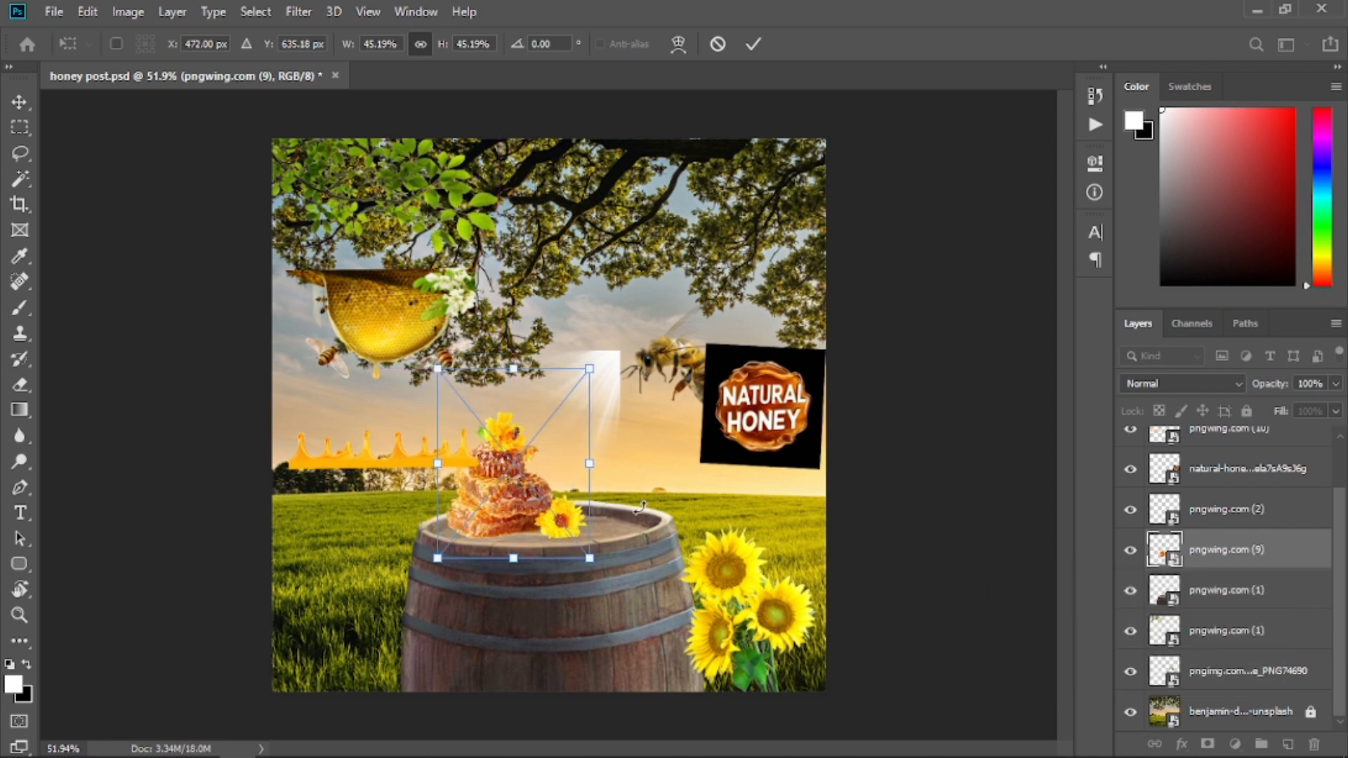
left_click_drag(640, 507, 641, 499)
key("Return")
- Lasso the honey drip strip below the beehive and hide it with an inverted layer mask on the hive layer
mouse_move(361, 460)
left_mouse_down()
mouse_move(383, 430)
mouse_move(359, 474)
left_mouse_up()
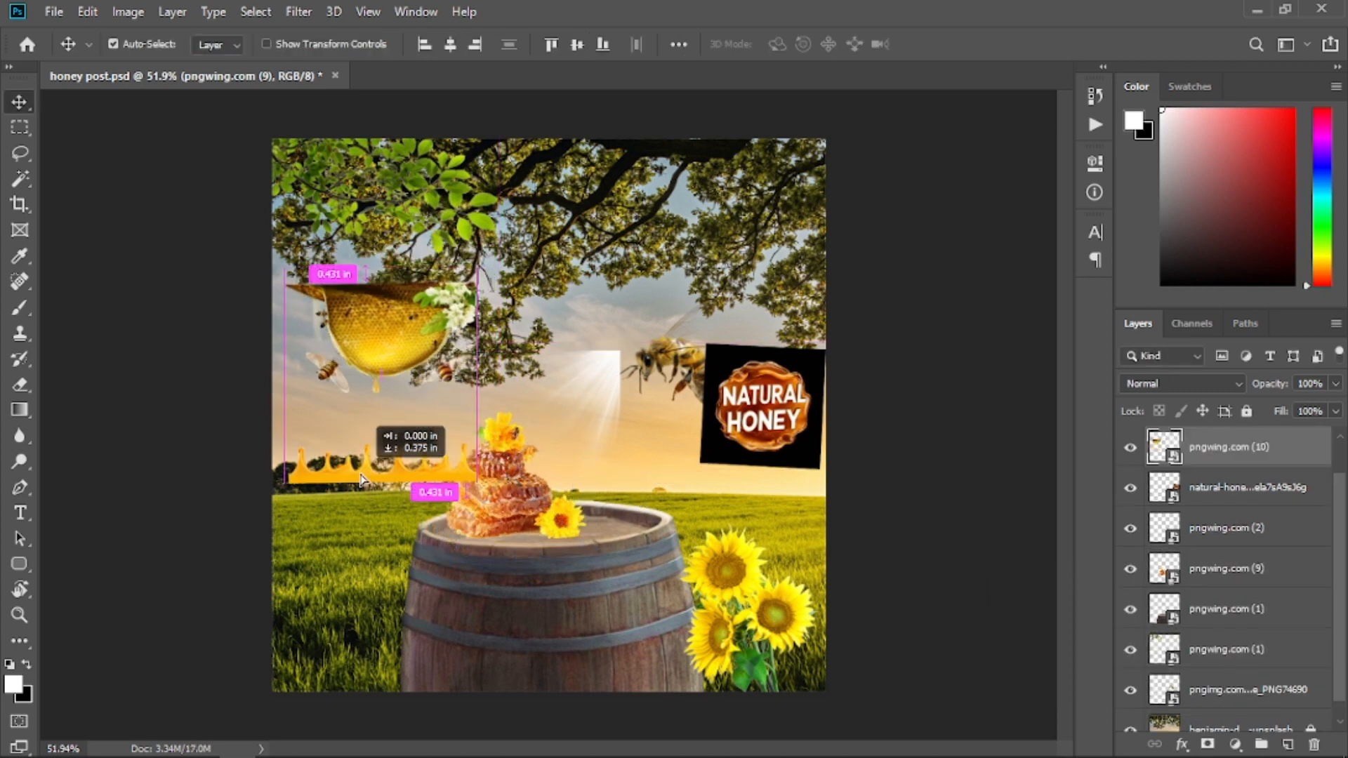
key("z")
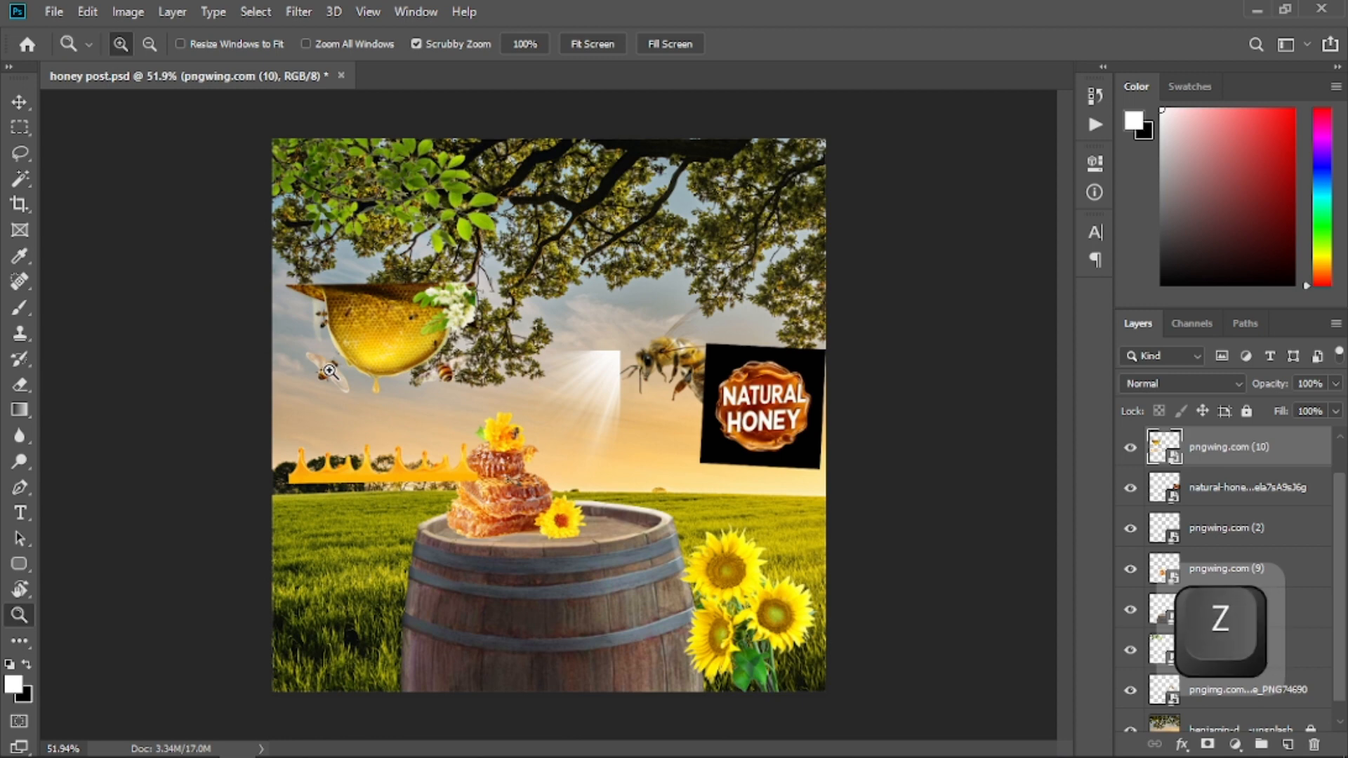
key("XF86MonBrightnessDown")
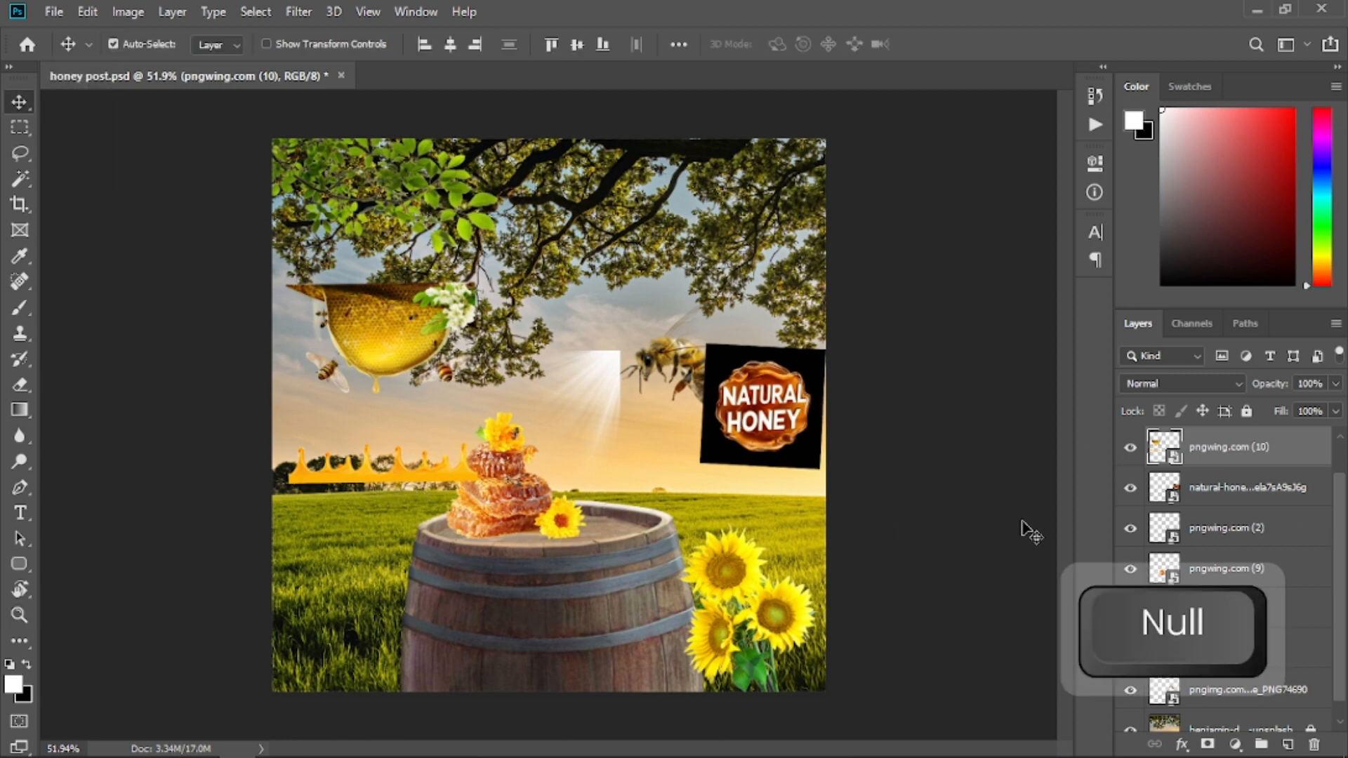
right_click(20, 150)
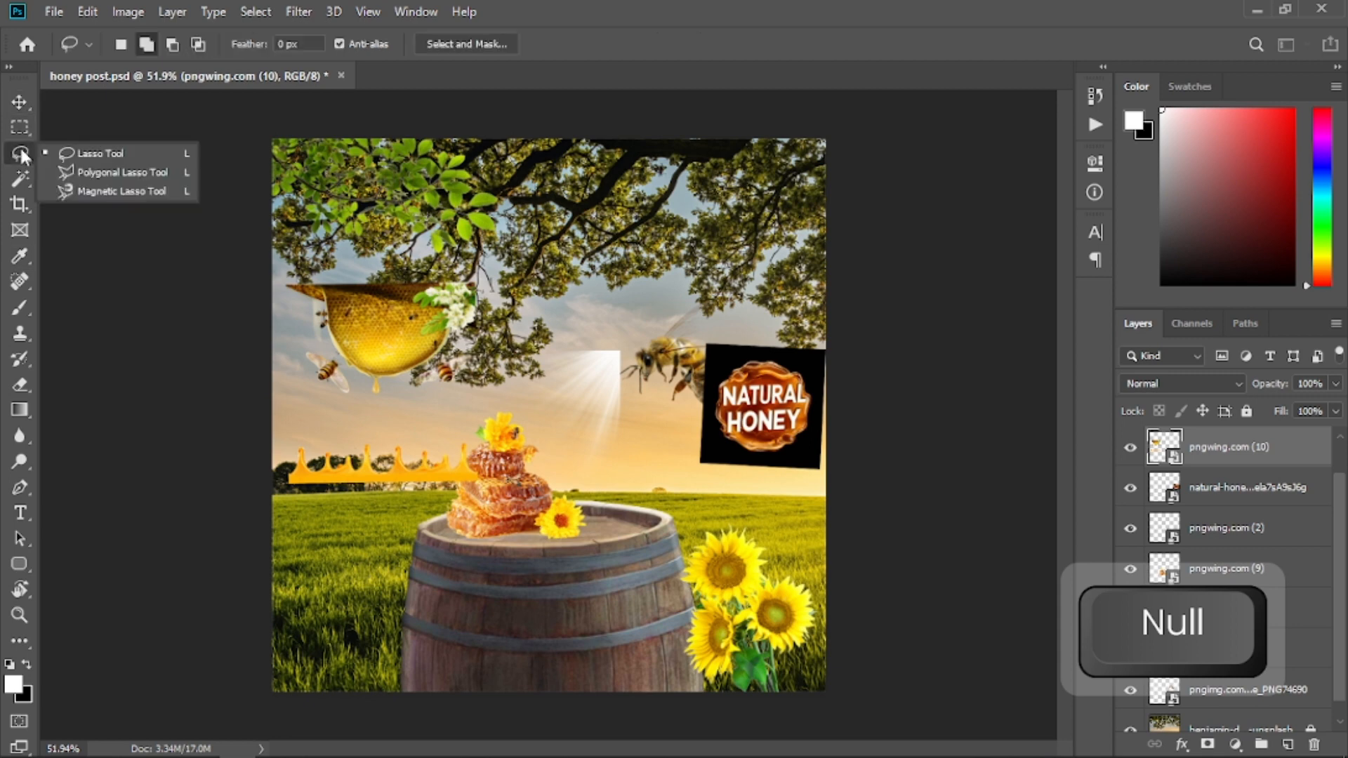
left_click(103, 153)
mouse_move(286, 516)
left_mouse_down()
mouse_move(502, 536)
mouse_move(545, 492)
mouse_move(484, 432)
mouse_move(342, 539)
left_mouse_up()
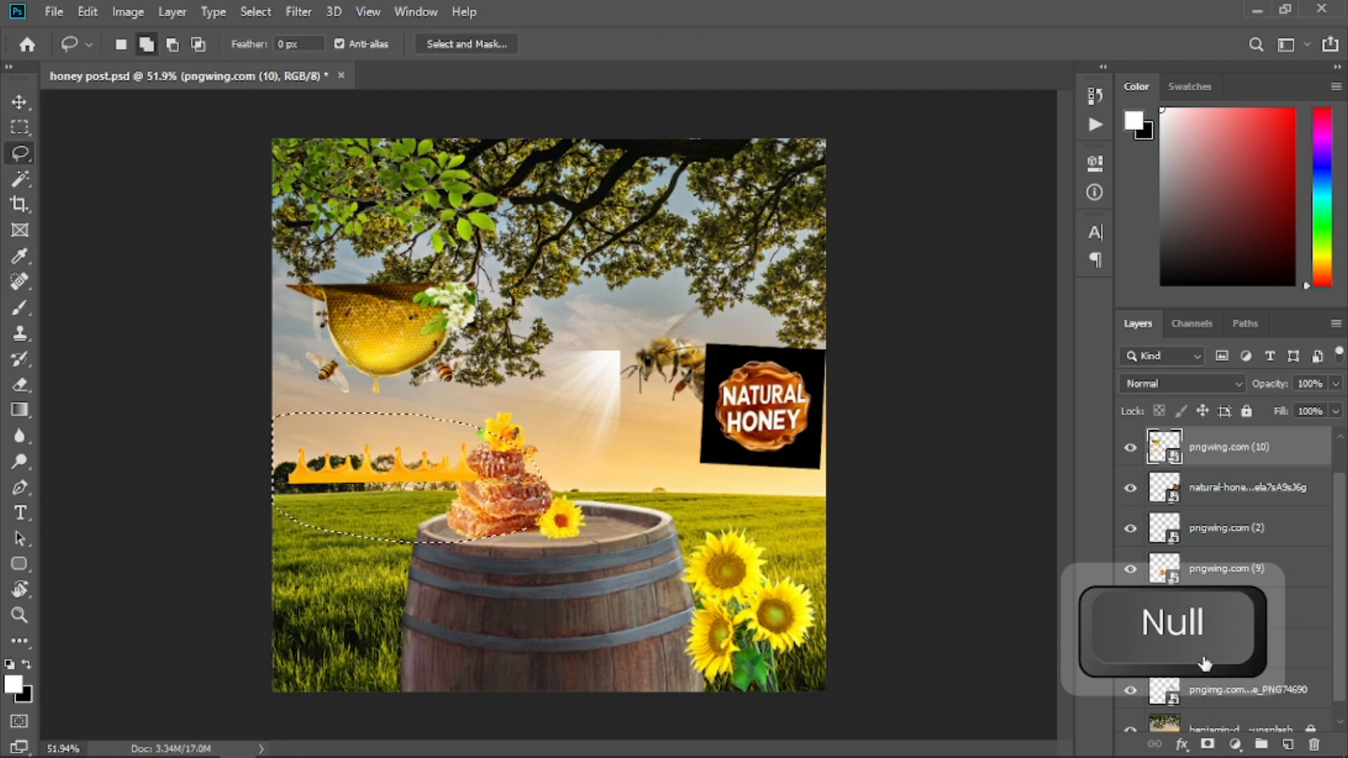
left_click(1208, 745)
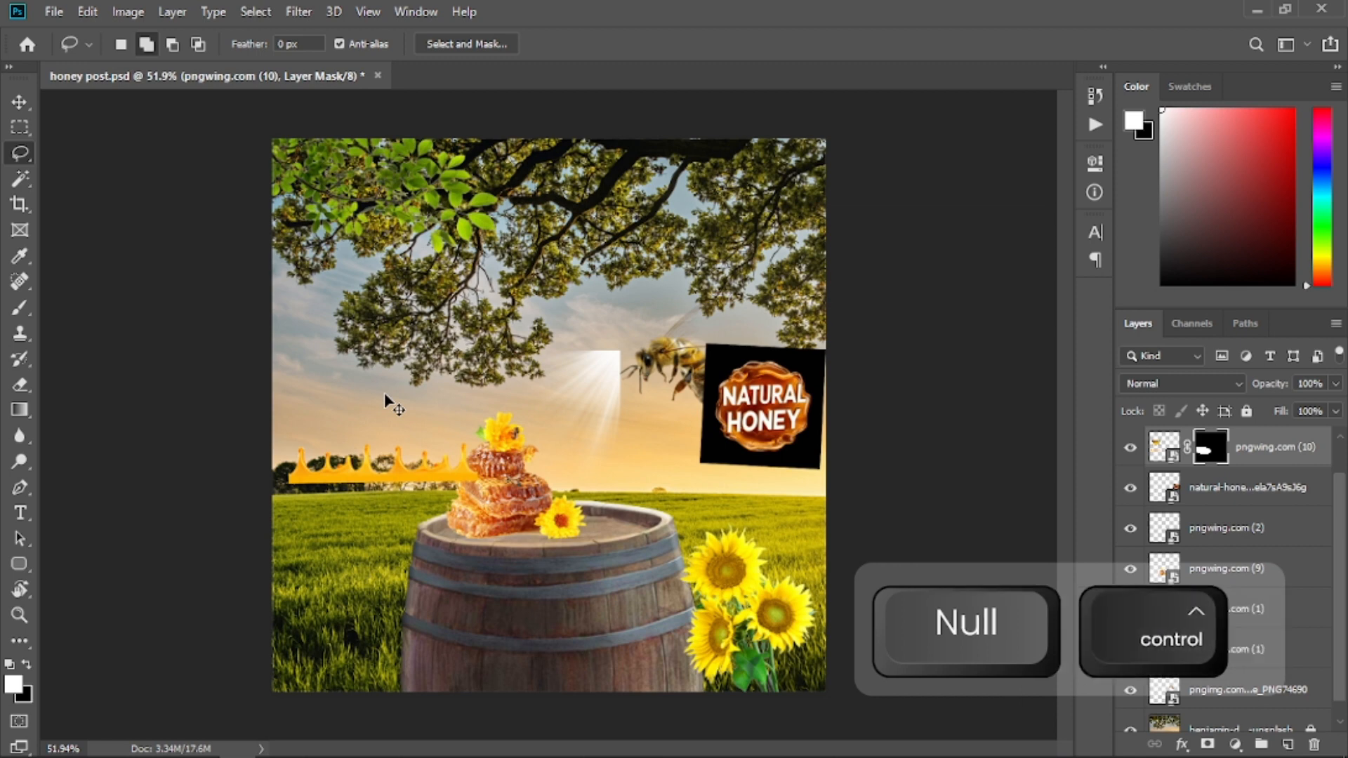
key("ctrl+i")
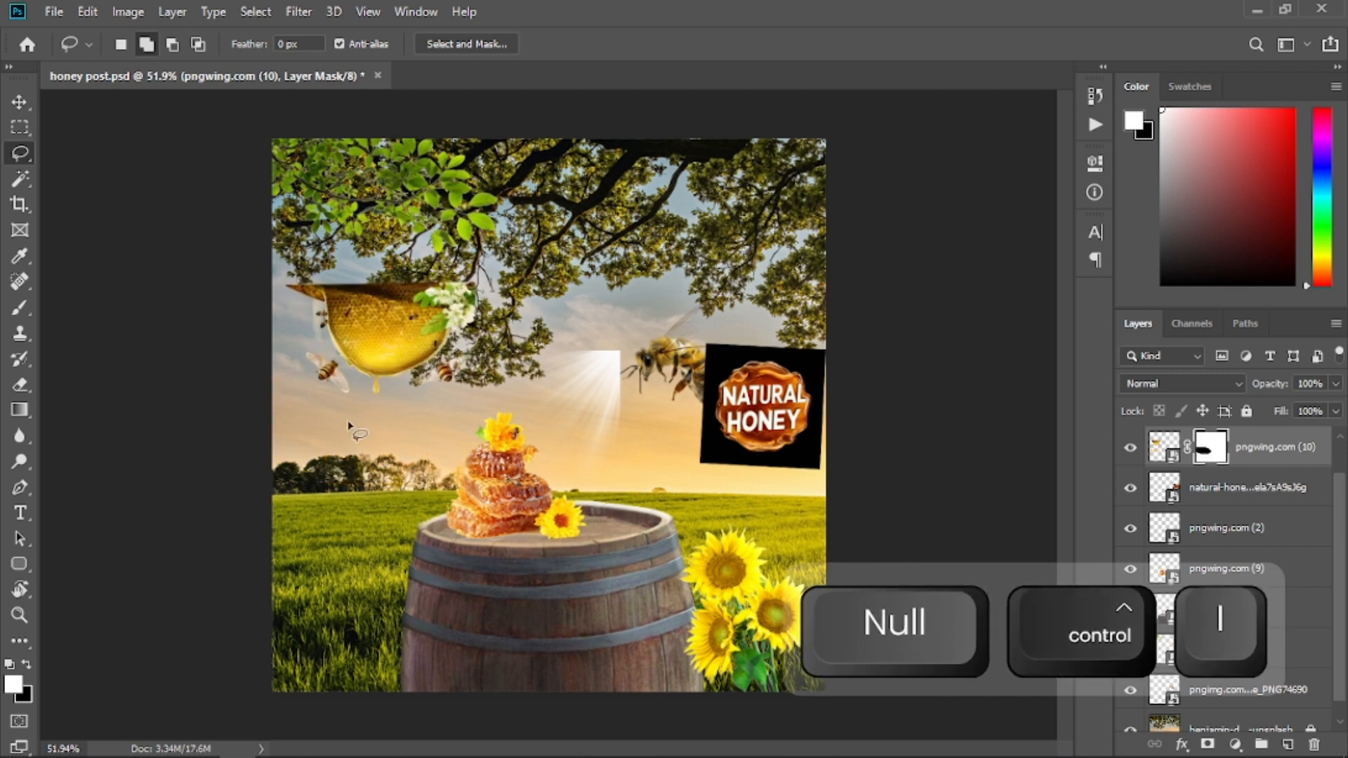
- Move the beehive into the canvas's upper-left corner and enlarge it so its top runs off the canvas
left_click(19, 102)
left_click_drag(404, 324, 365, 182)
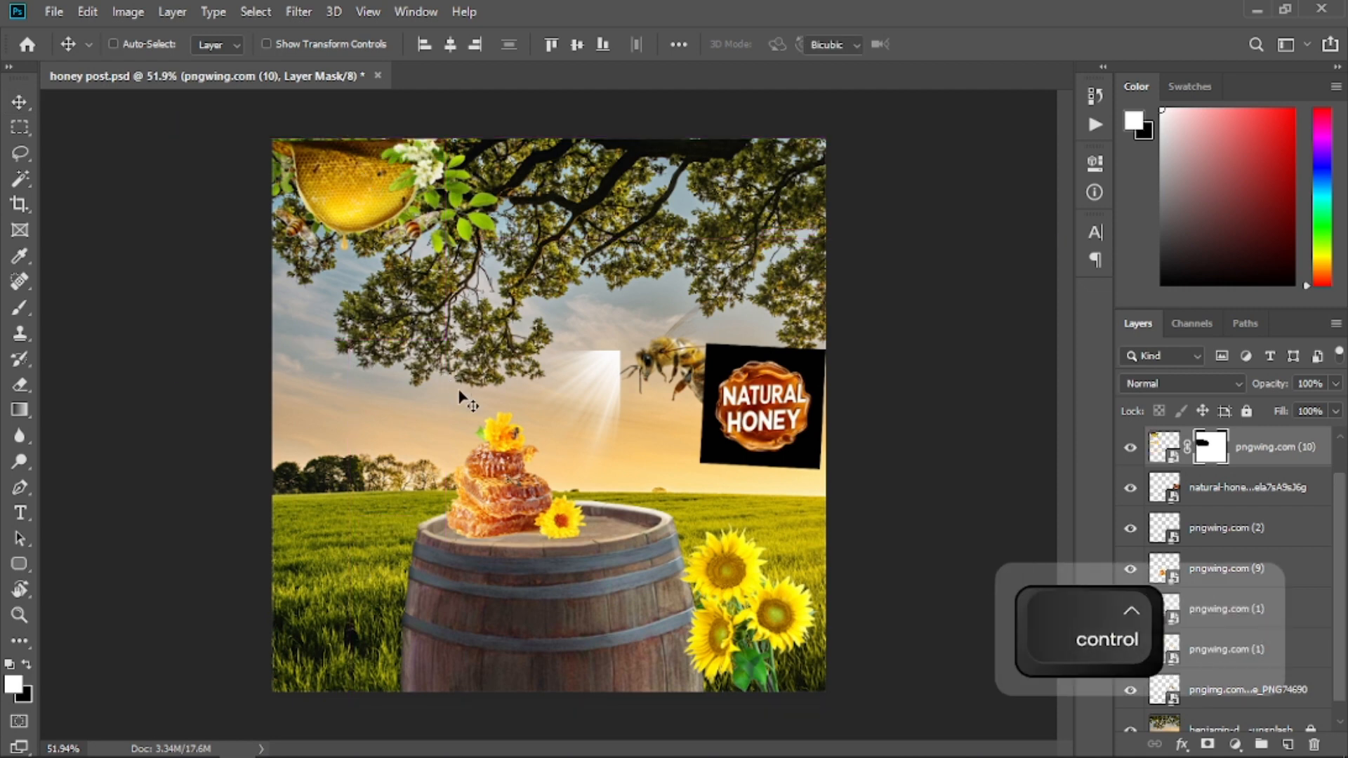
key("ctrl+t")
left_click_drag(502, 350, 586, 441)
key("Return")
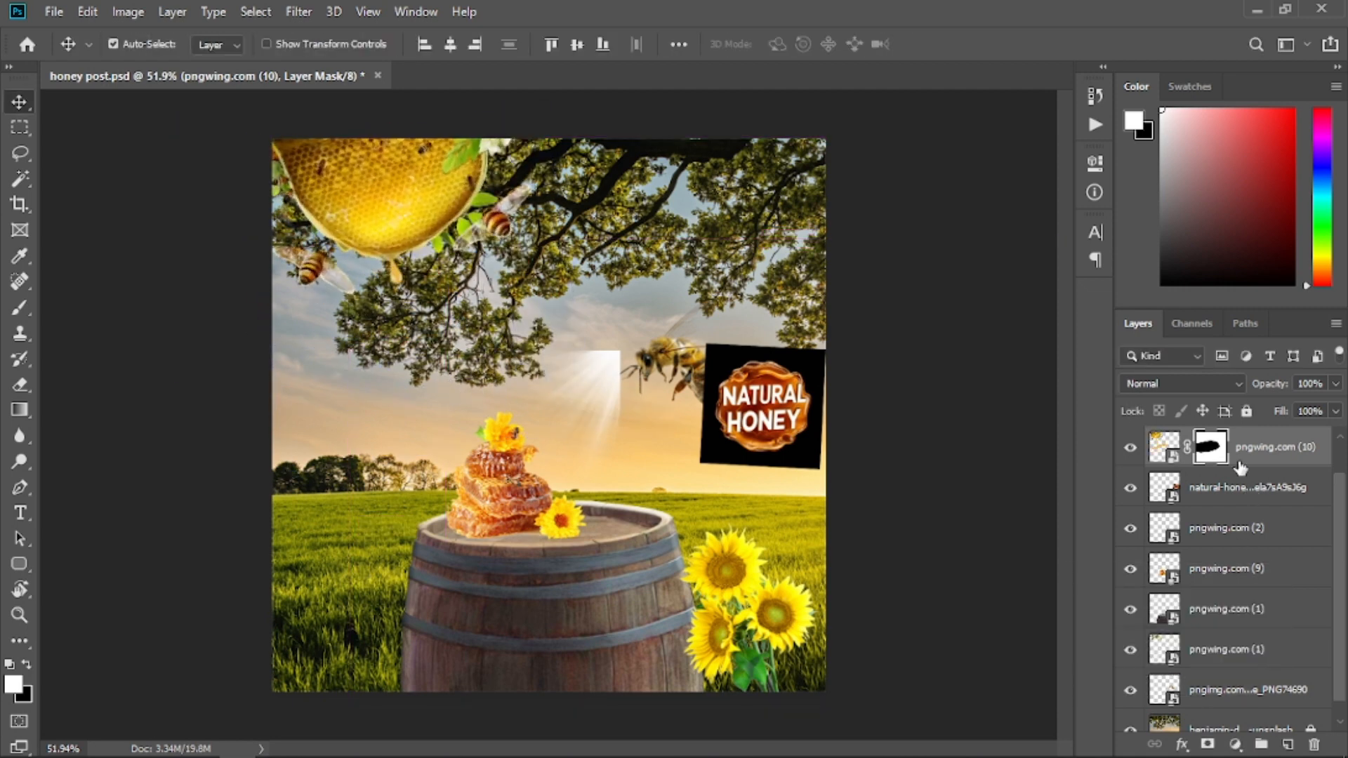
- Move the leaf branch layer above the beehive layer so the leaves overlap the hive, then select the beehive
left_click(1186, 694)
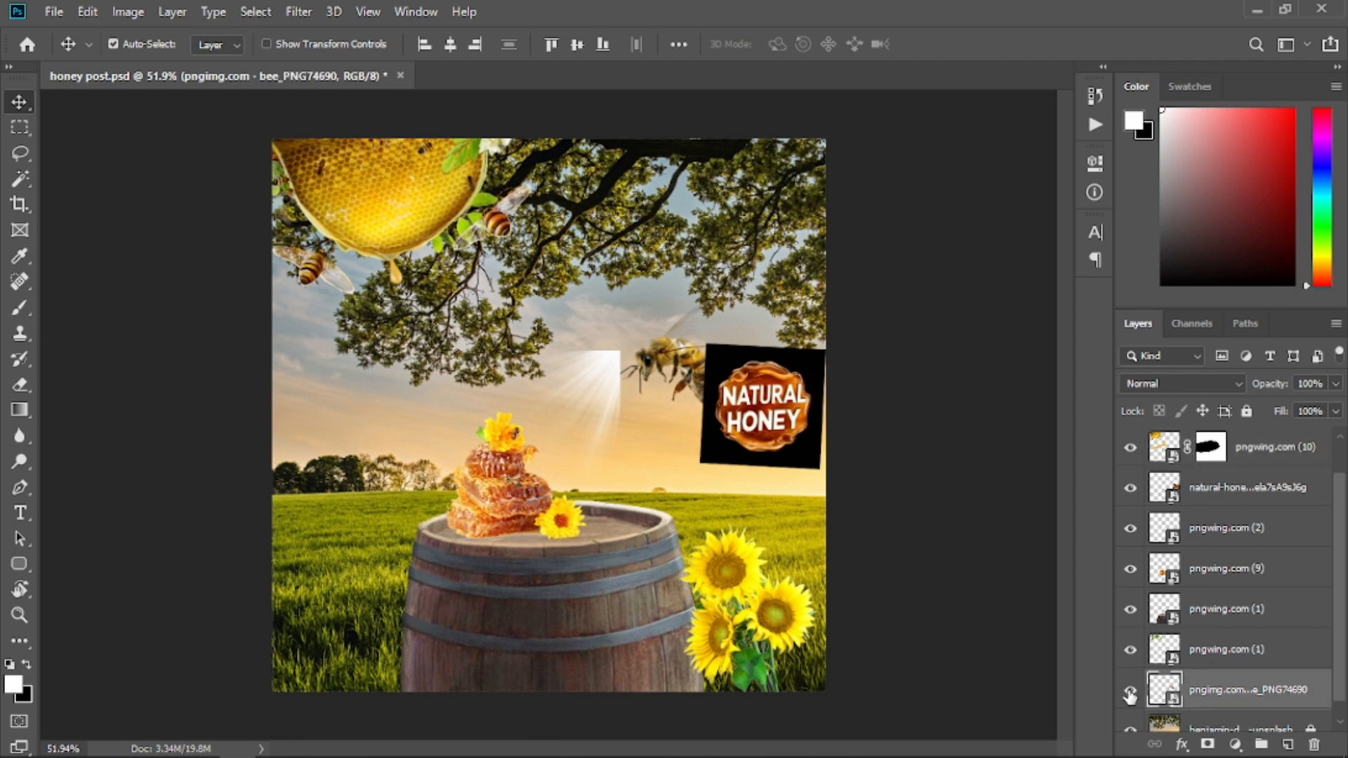
left_click(1130, 650)
left_click_drag(1239, 652, 1244, 432)
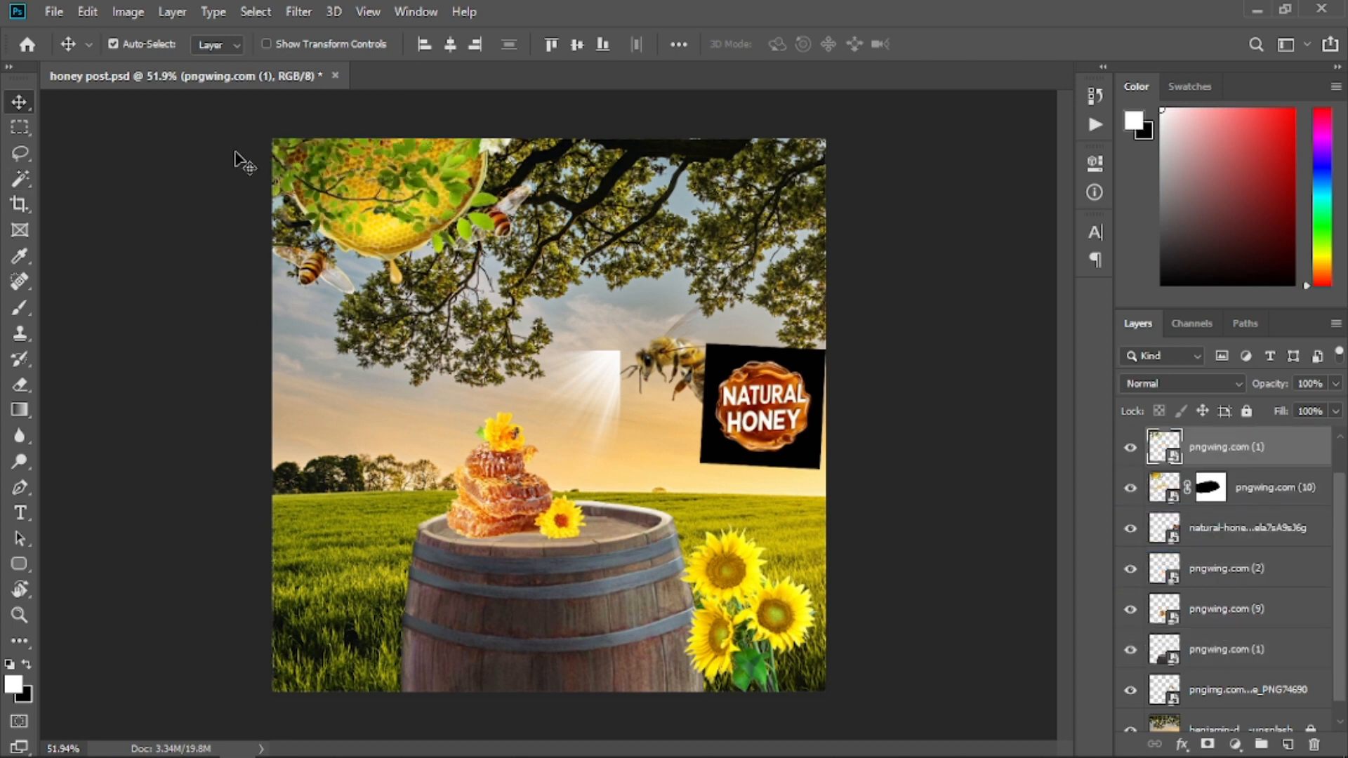
left_click(372, 250)
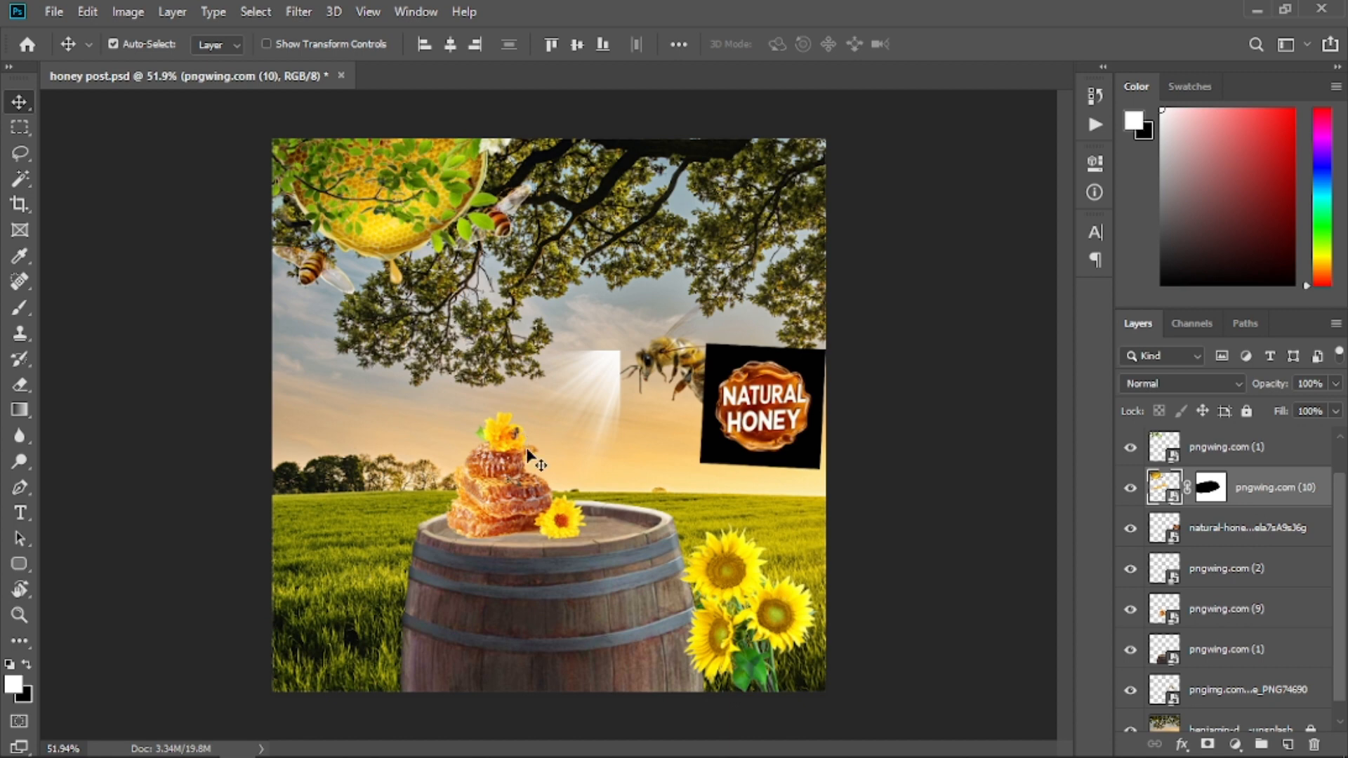
- Enlarge the white sun ray effect to about 33% and position it so the light falls from the canvas's upper-right corner
left_click_drag(607, 386, 592, 351)
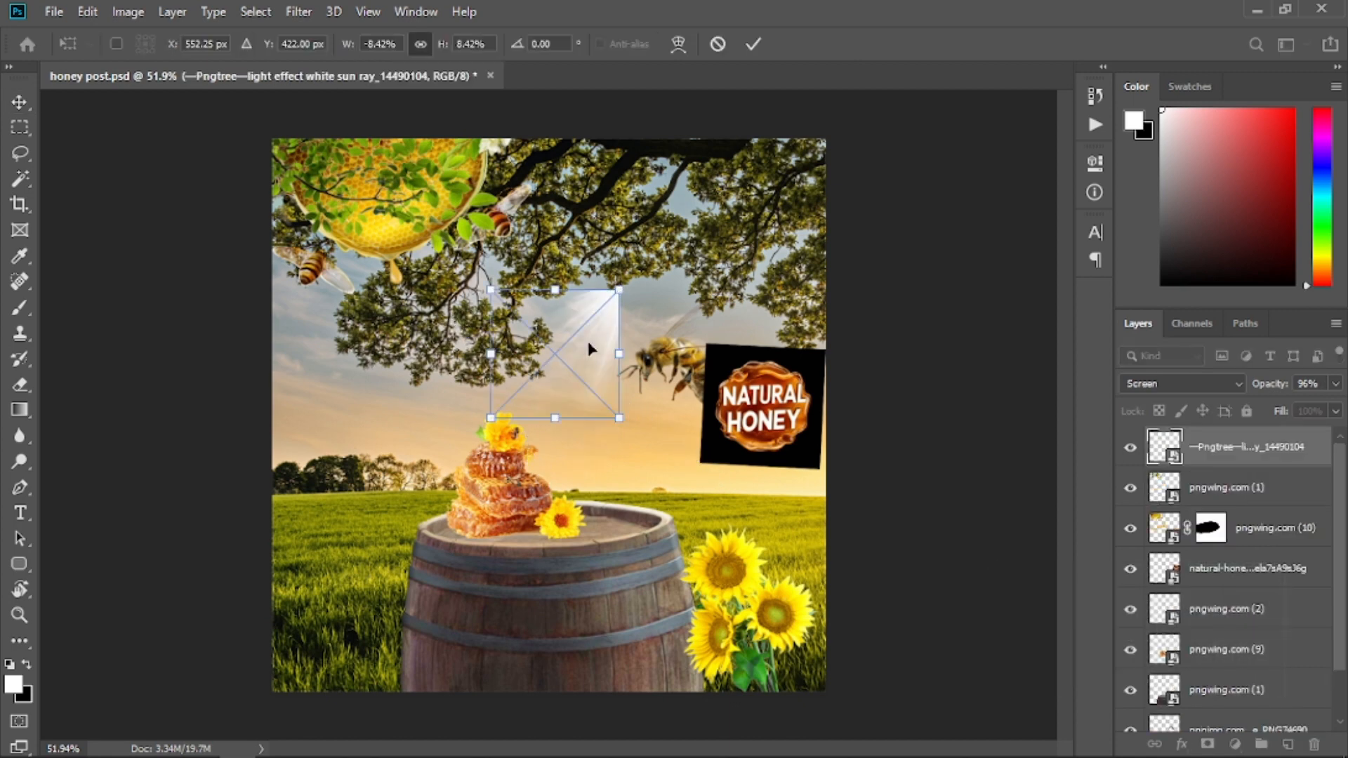
left_click_drag(612, 295, 785, 163)
left_click_drag(734, 212, 736, 274)
left_click_drag(662, 477, 665, 630)
left_click_drag(781, 529, 699, 502)
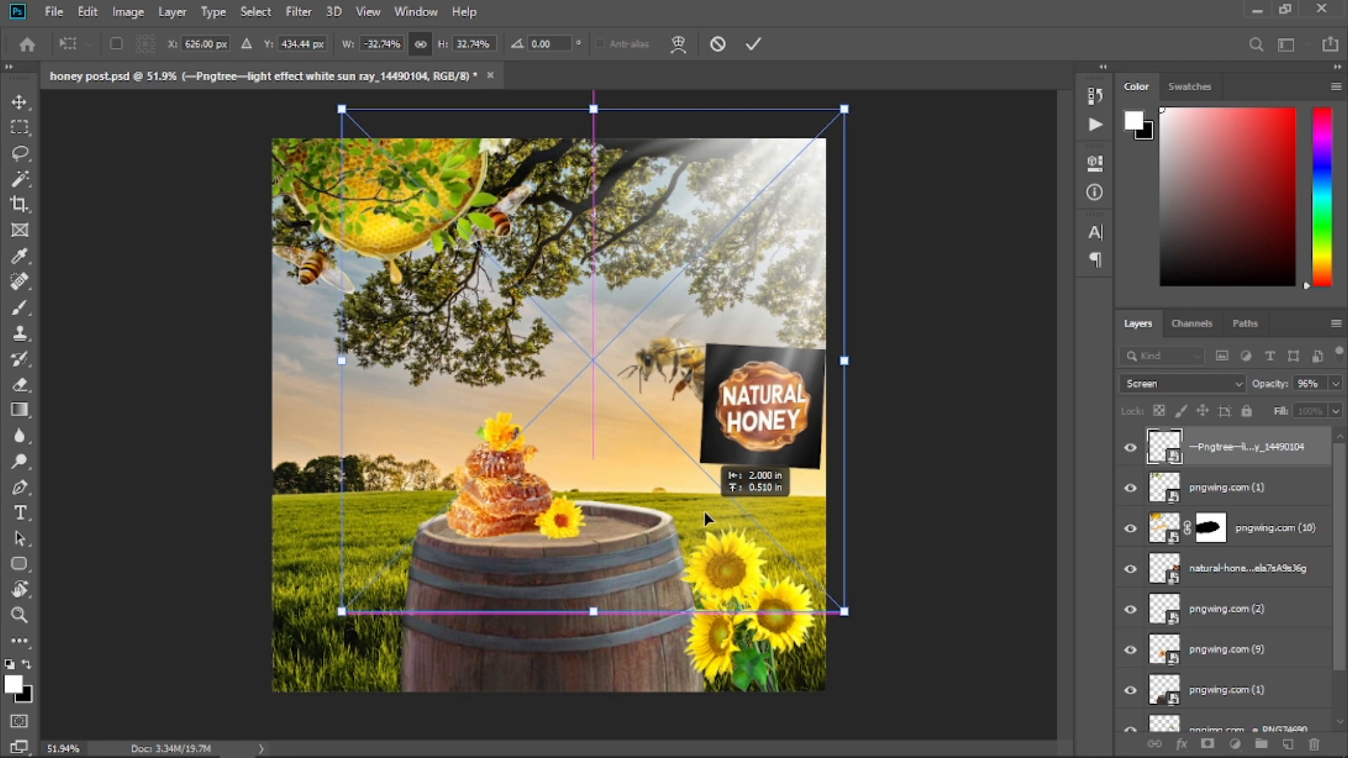
left_click(745, 46)
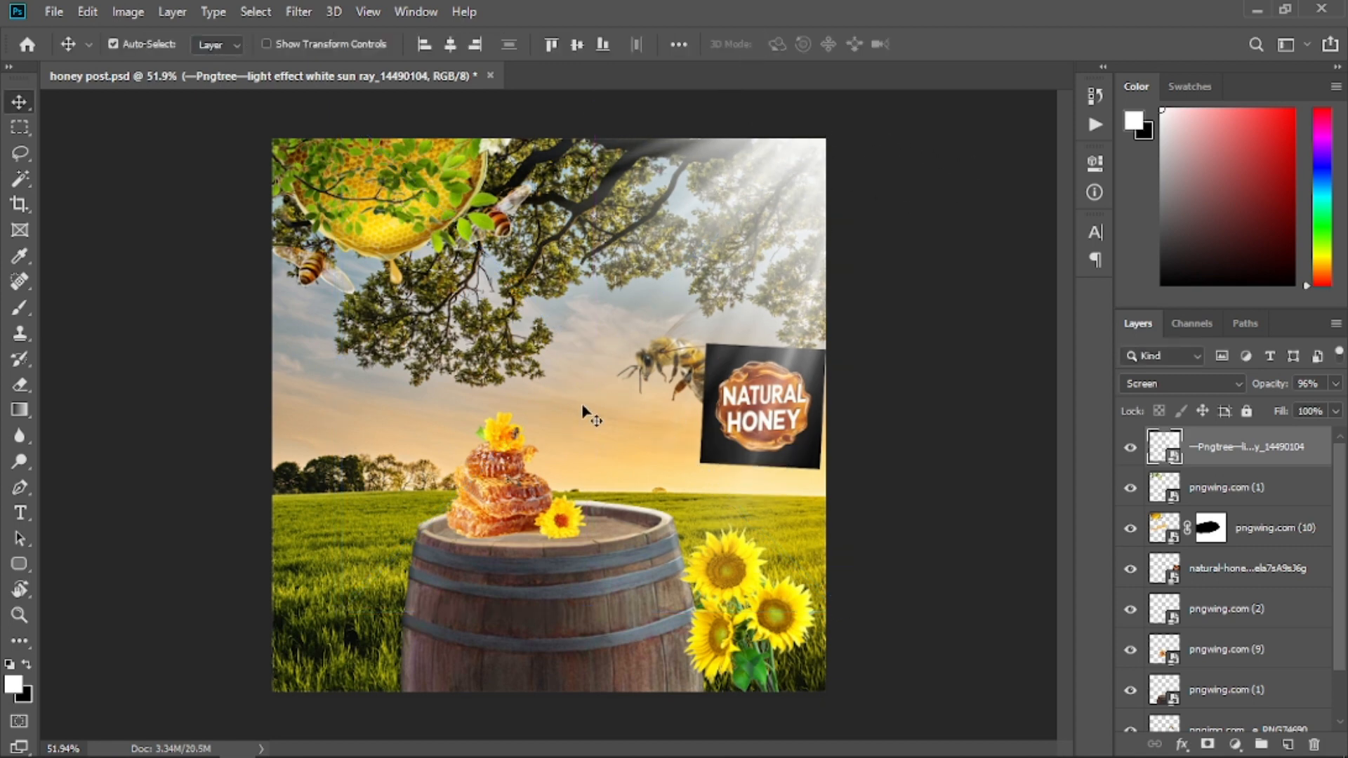
- Move the Natural Honey image beside the honeycomb, Magic Wand its black background at tolerance 20, and hide it with an inverted layer mask
left_click_drag(810, 457, 469, 520)
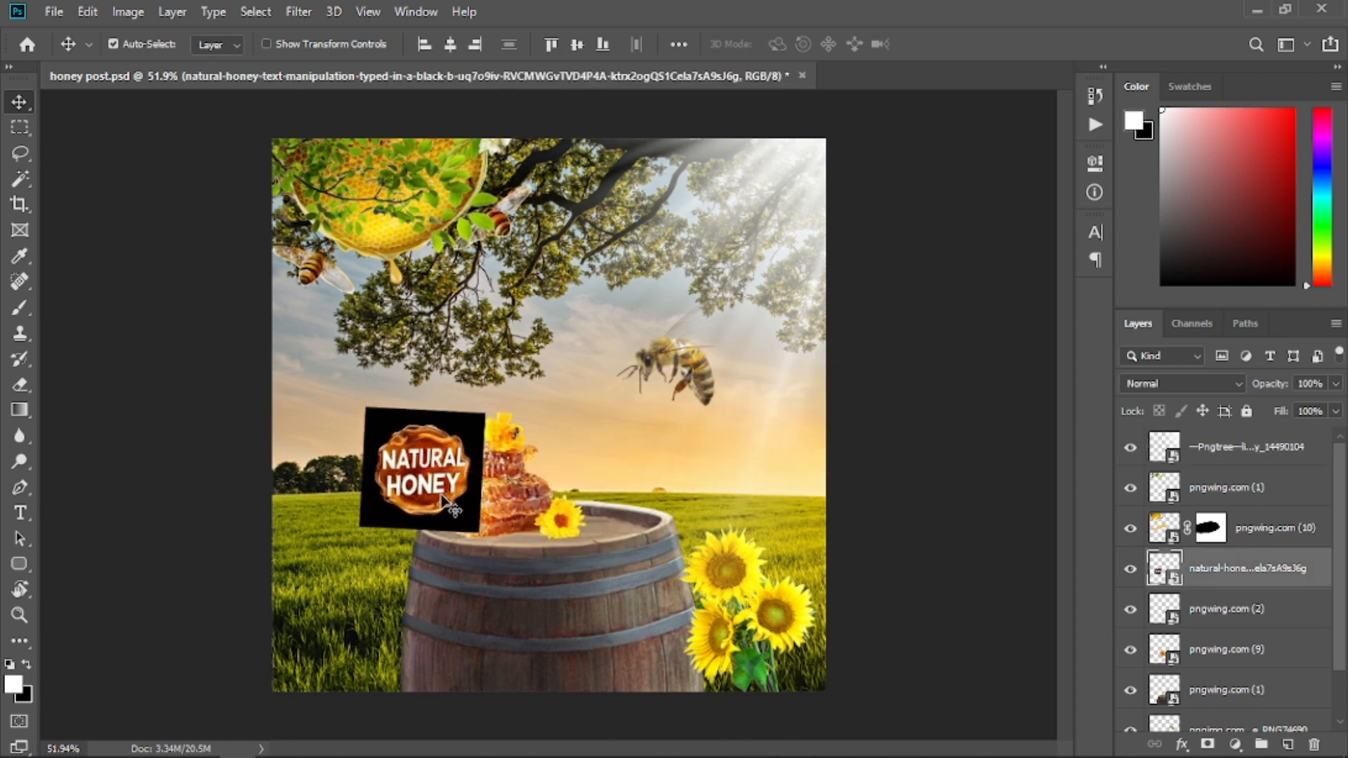
left_click(20, 178)
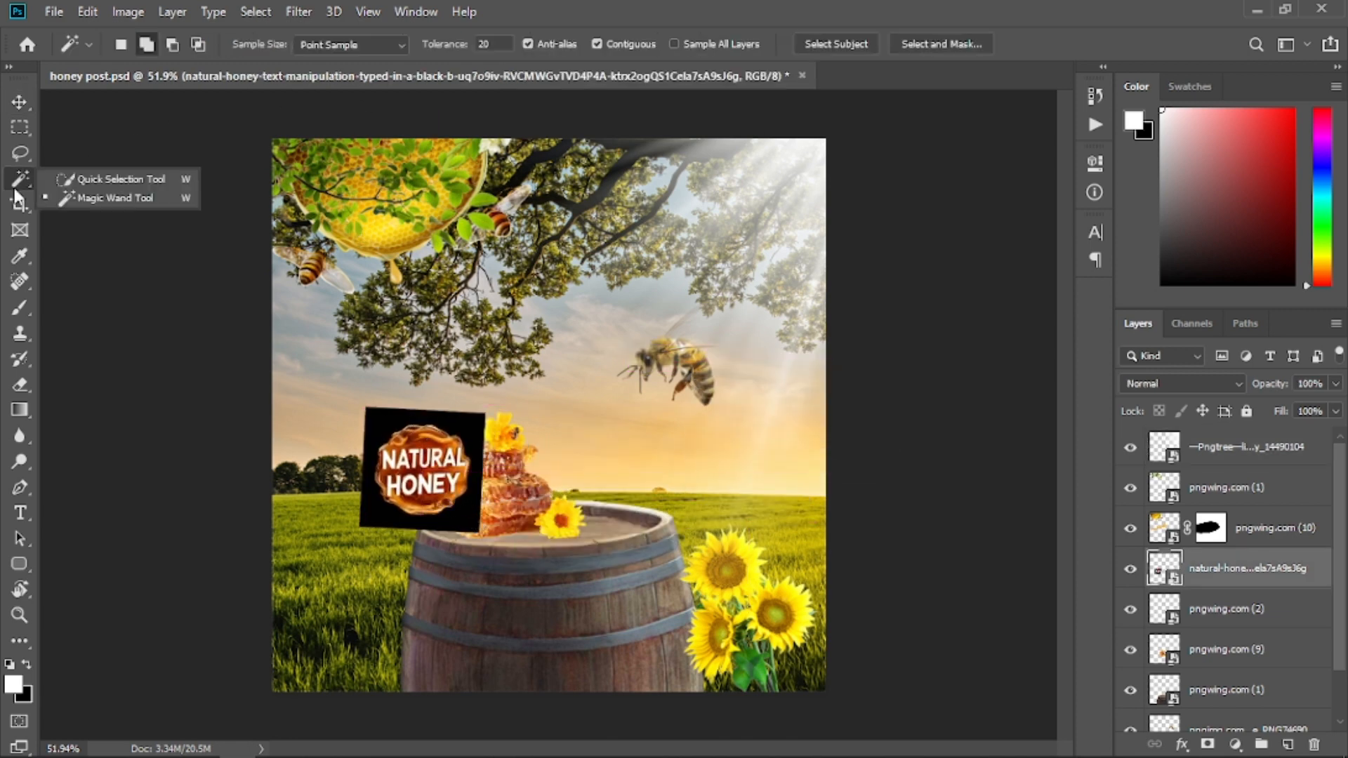
left_click(91, 198)
left_click(146, 45)
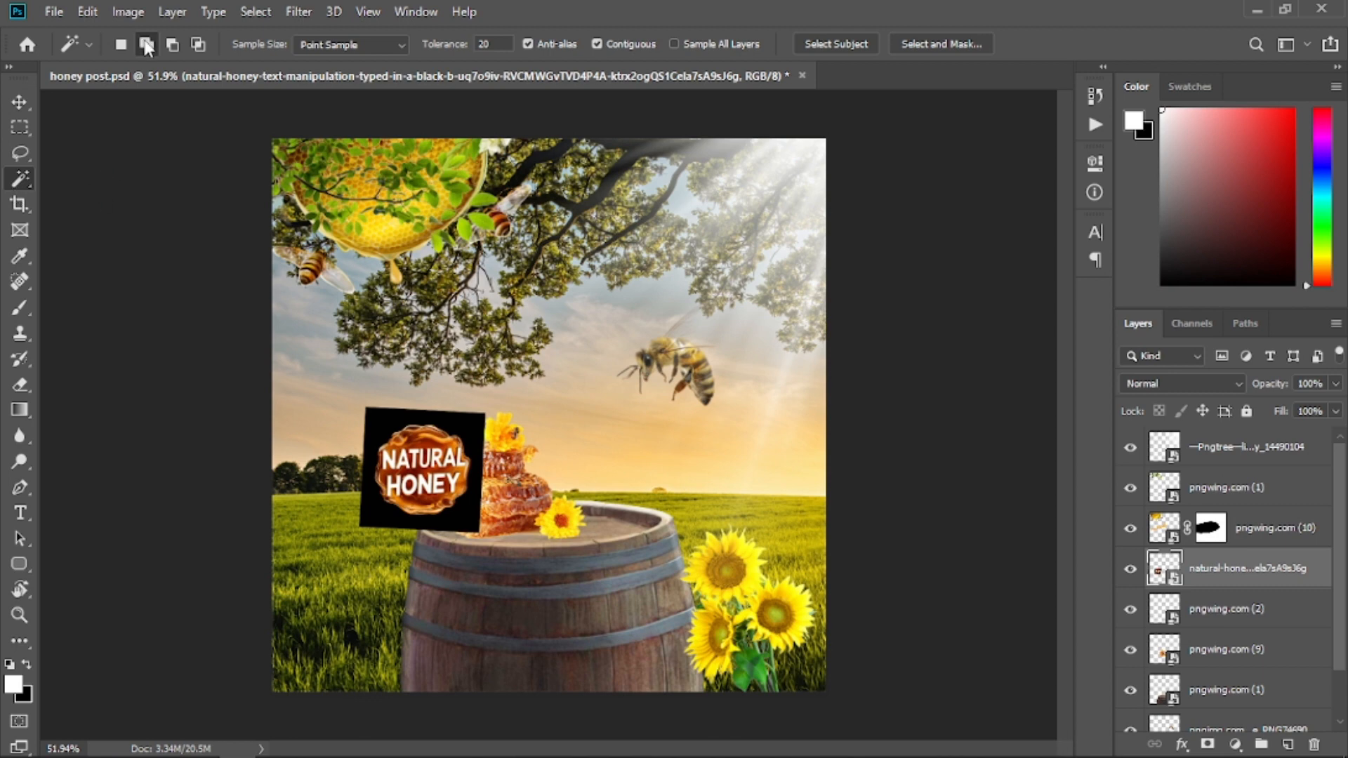
left_click(331, 49)
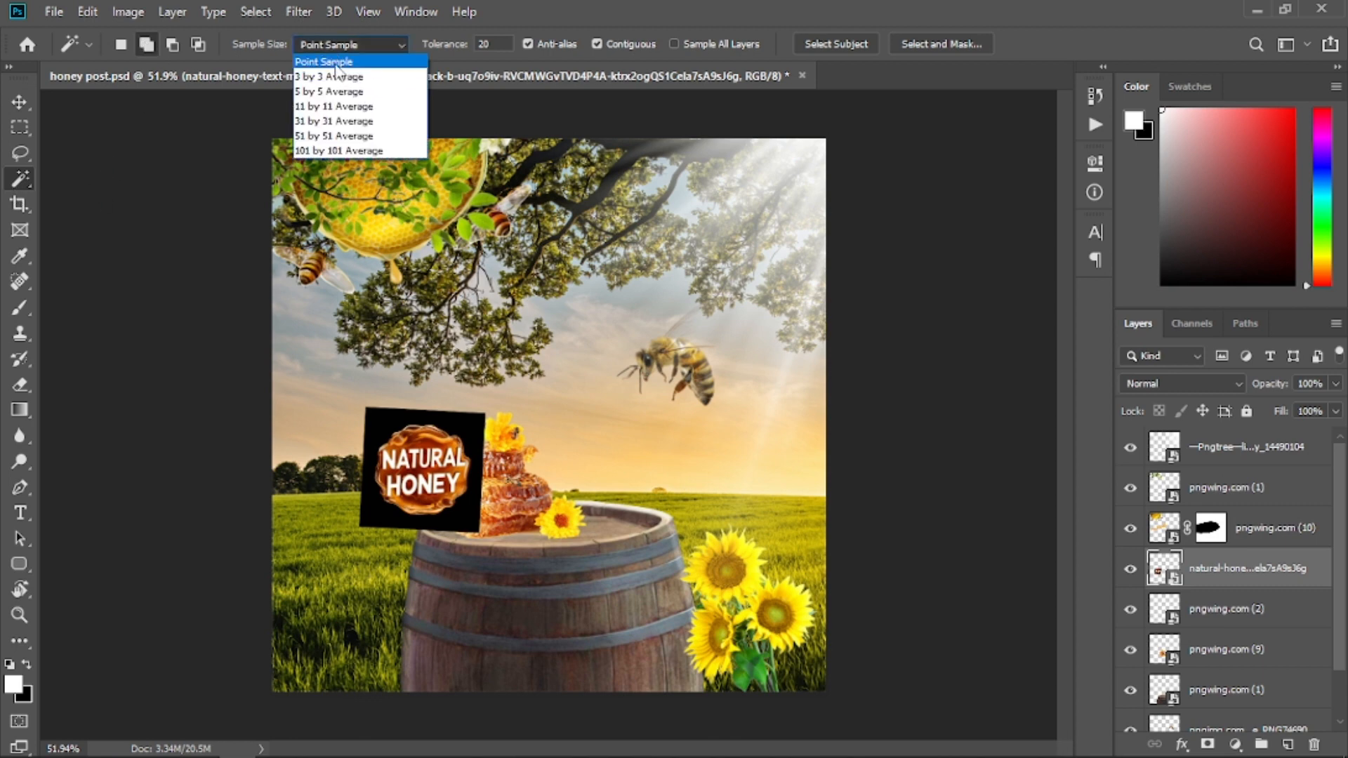
left_click(332, 56)
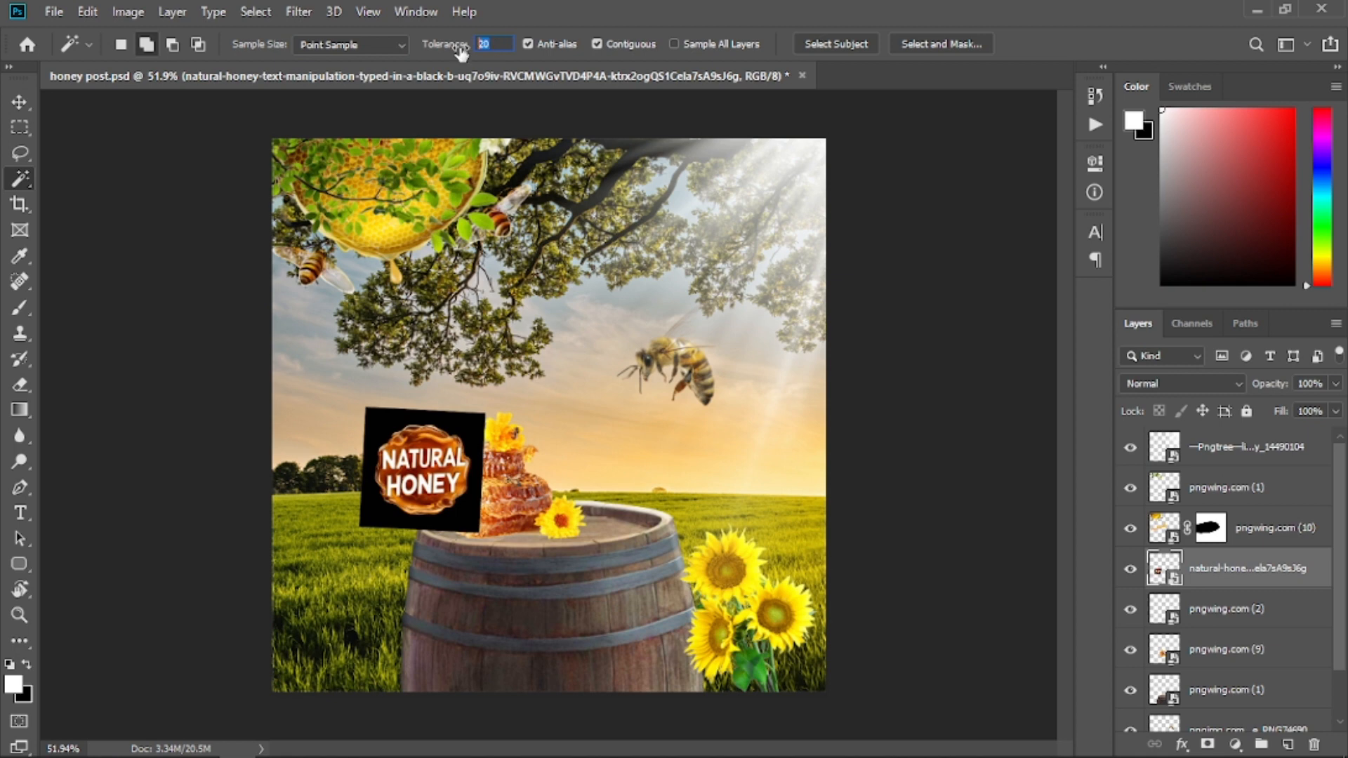
left_click(598, 44)
left_click(465, 425)
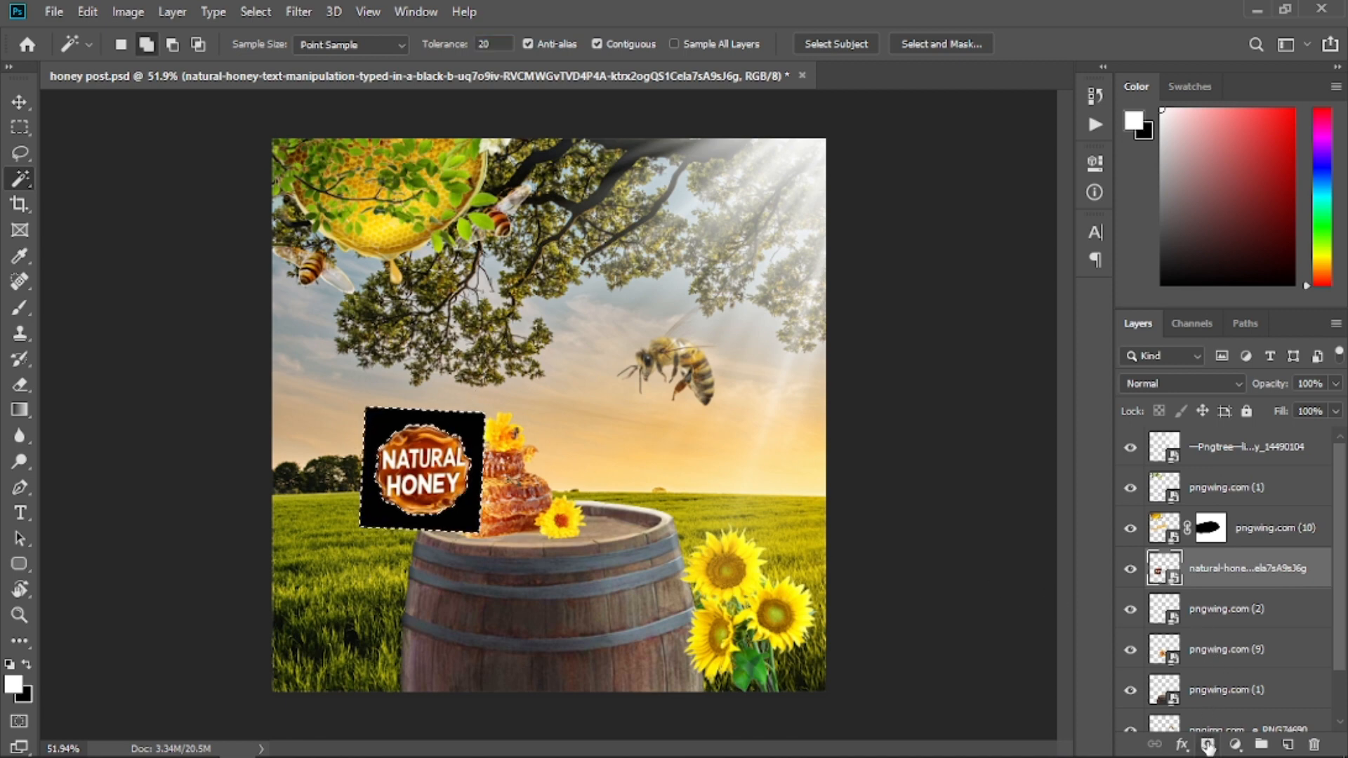
left_click(1207, 745)
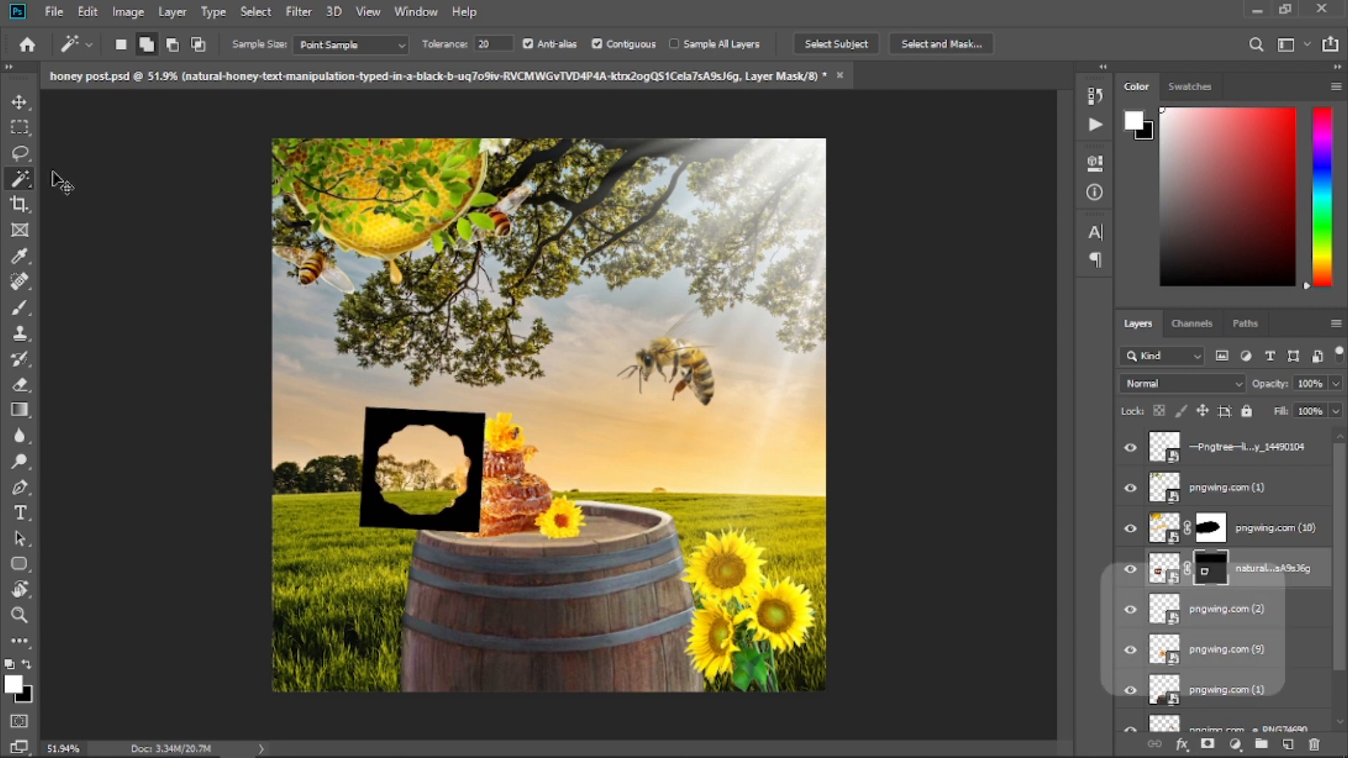
key("ctrl+i")
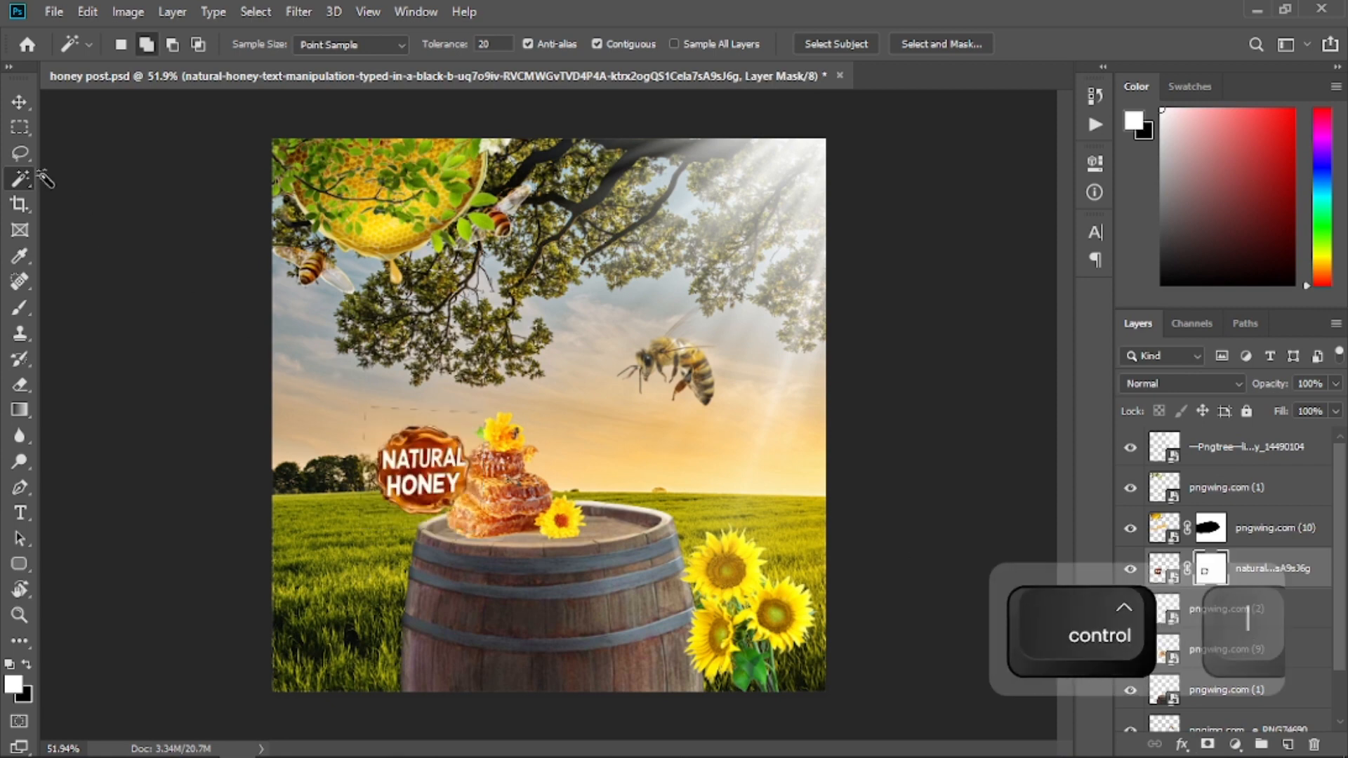
- Set the Natural Honey badge on the barrel's front with its layer above the sun ray layer, and lock the sun ray layer
left_click(25, 110)
left_click_drag(428, 485, 413, 427)
key("z")
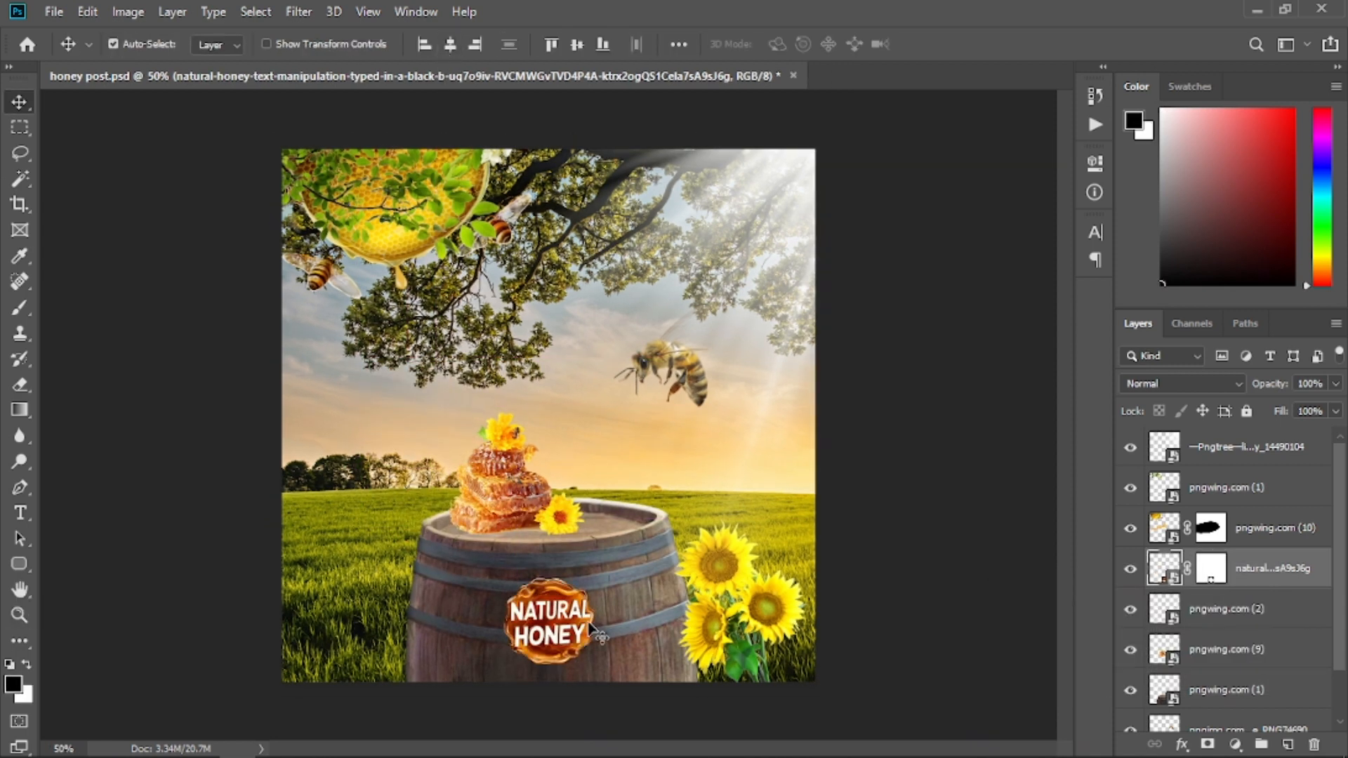
key("ctrl+z")
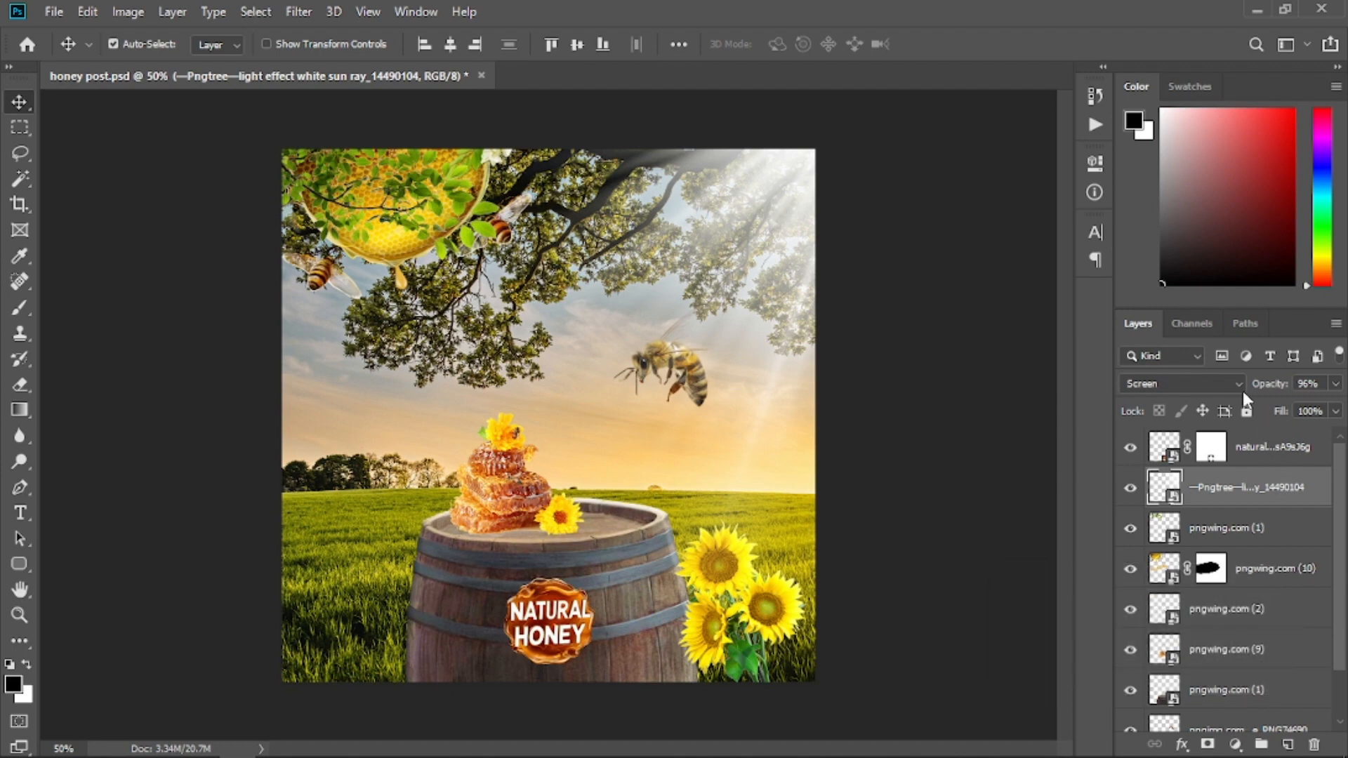
left_click(1246, 410)
- Shift the flying bee toward the canvas's right side and shrink it to about 31%
left_click(688, 373)
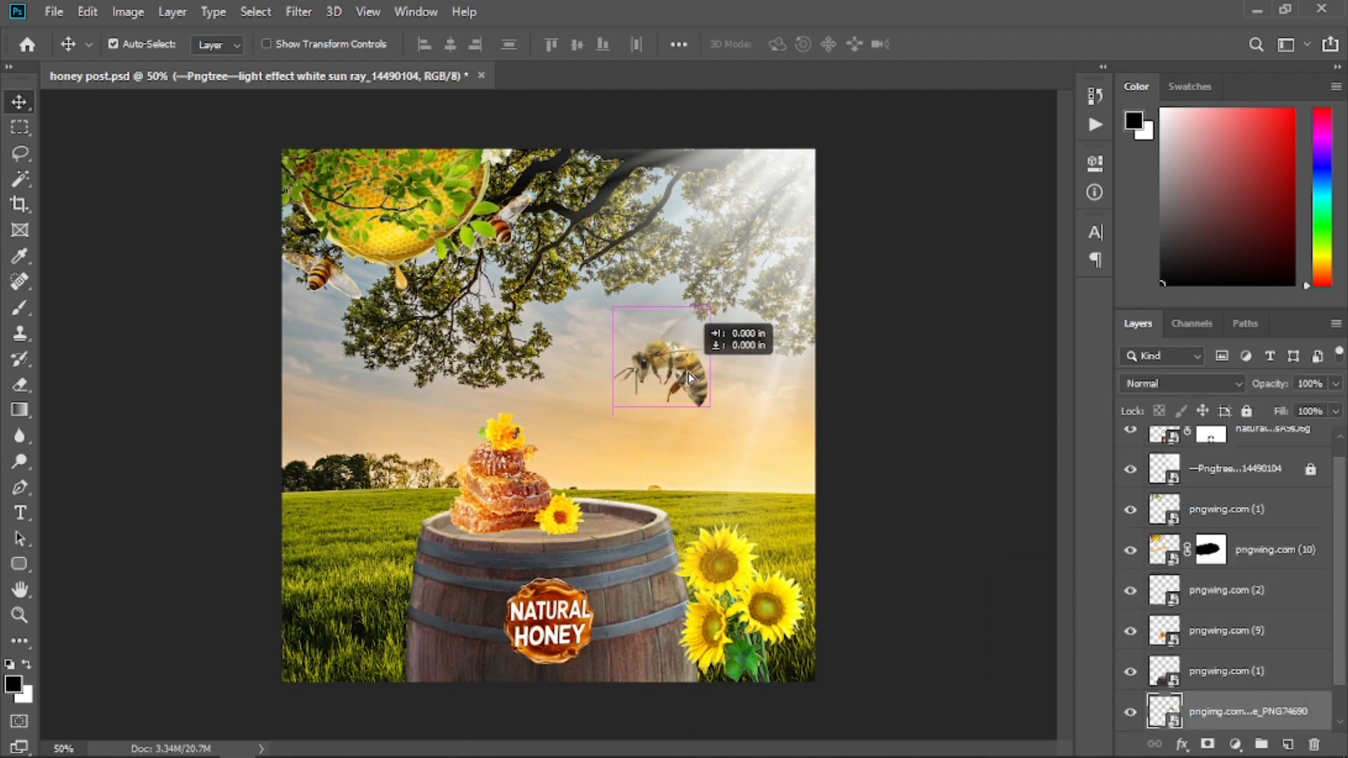
mouse_move(688, 373)
left_mouse_down()
mouse_move(733, 393)
mouse_move(718, 388)
mouse_move(733, 410)
mouse_move(742, 388)
mouse_move(712, 364)
left_mouse_up()
key("ctrl+t")
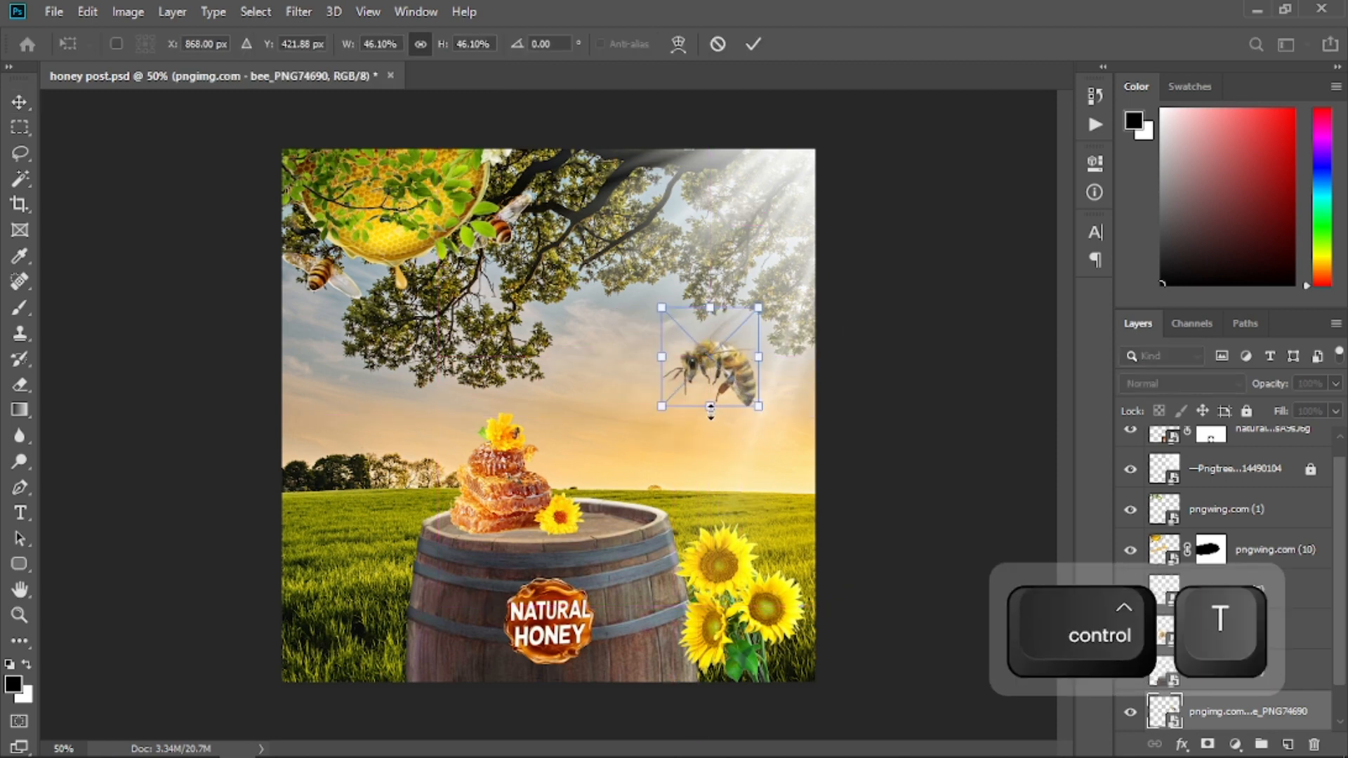
left_click_drag(711, 410, 714, 383)
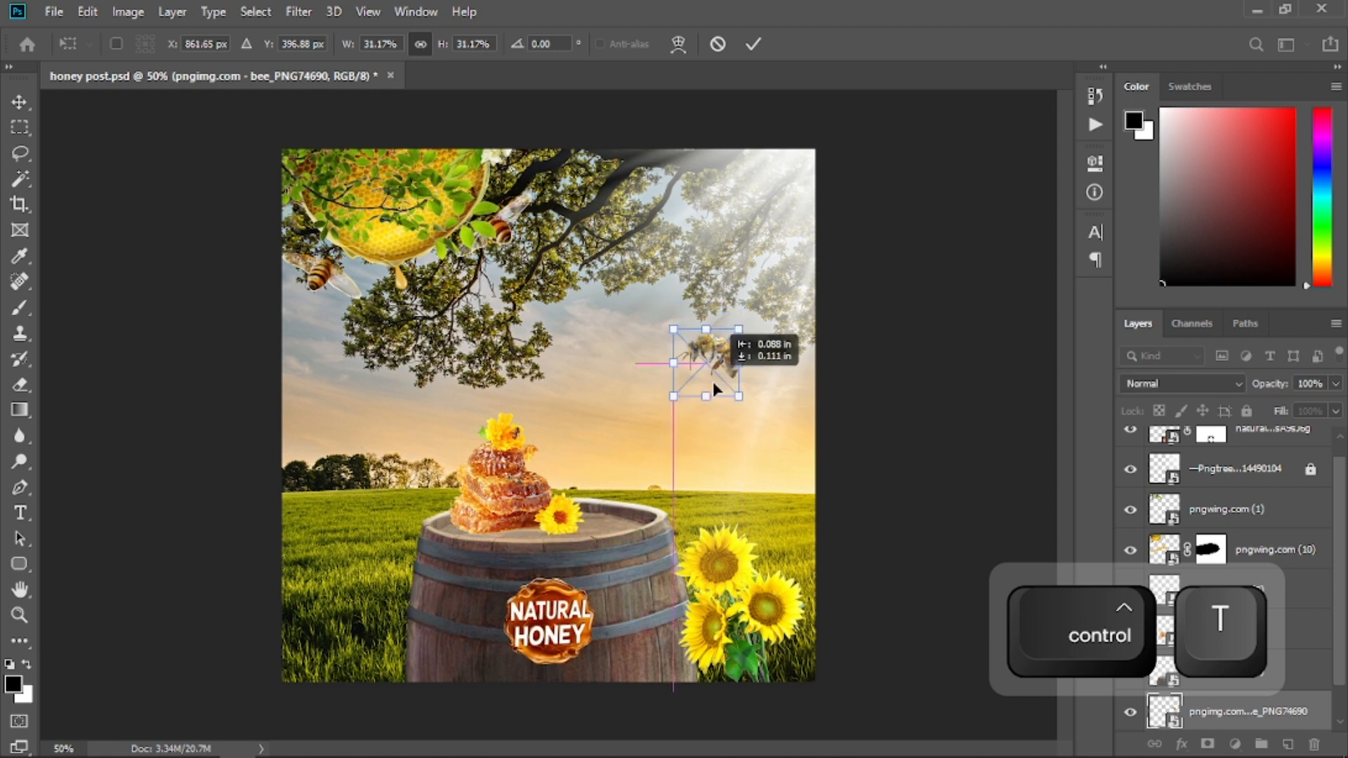
left_click(752, 43)
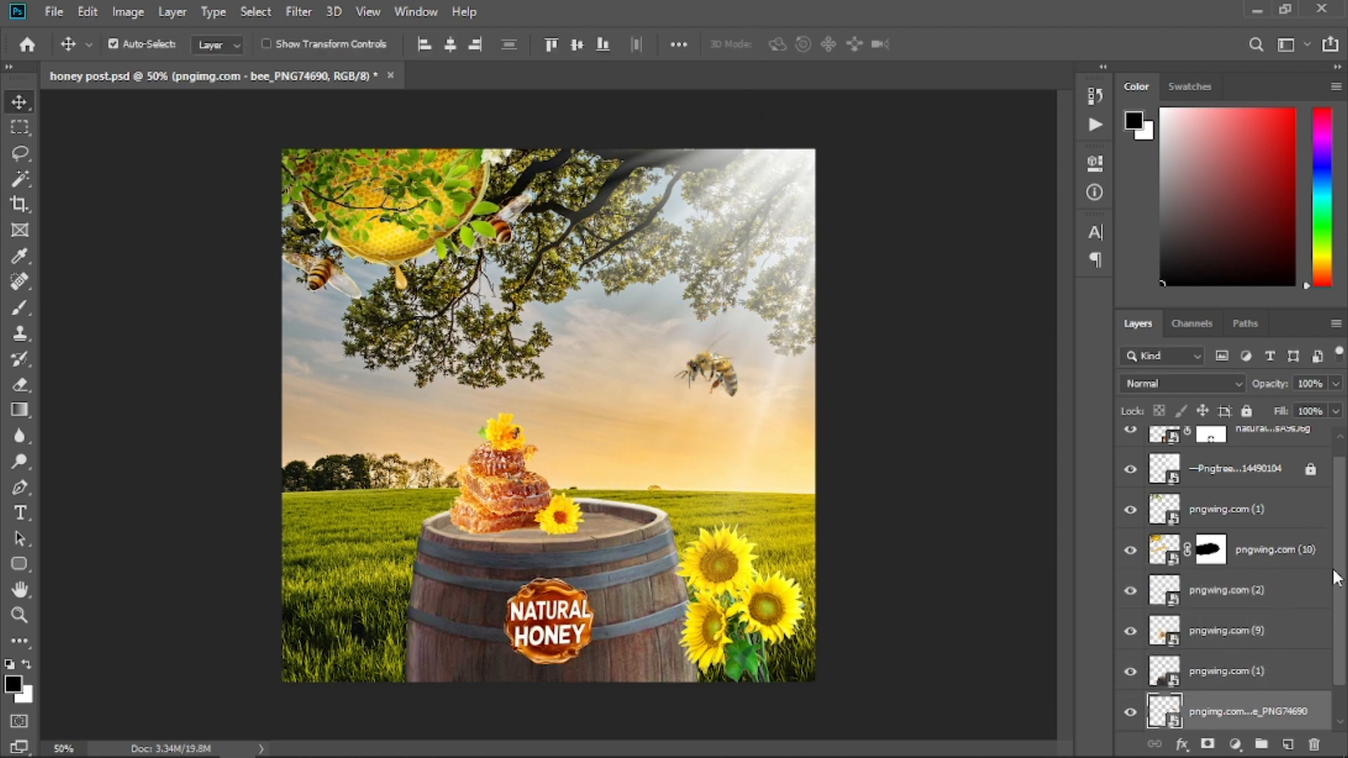
- Place the Fireweed Honey jar image in the composition as the topmost layer
left_click_drag(1335, 577, 1346, 507)
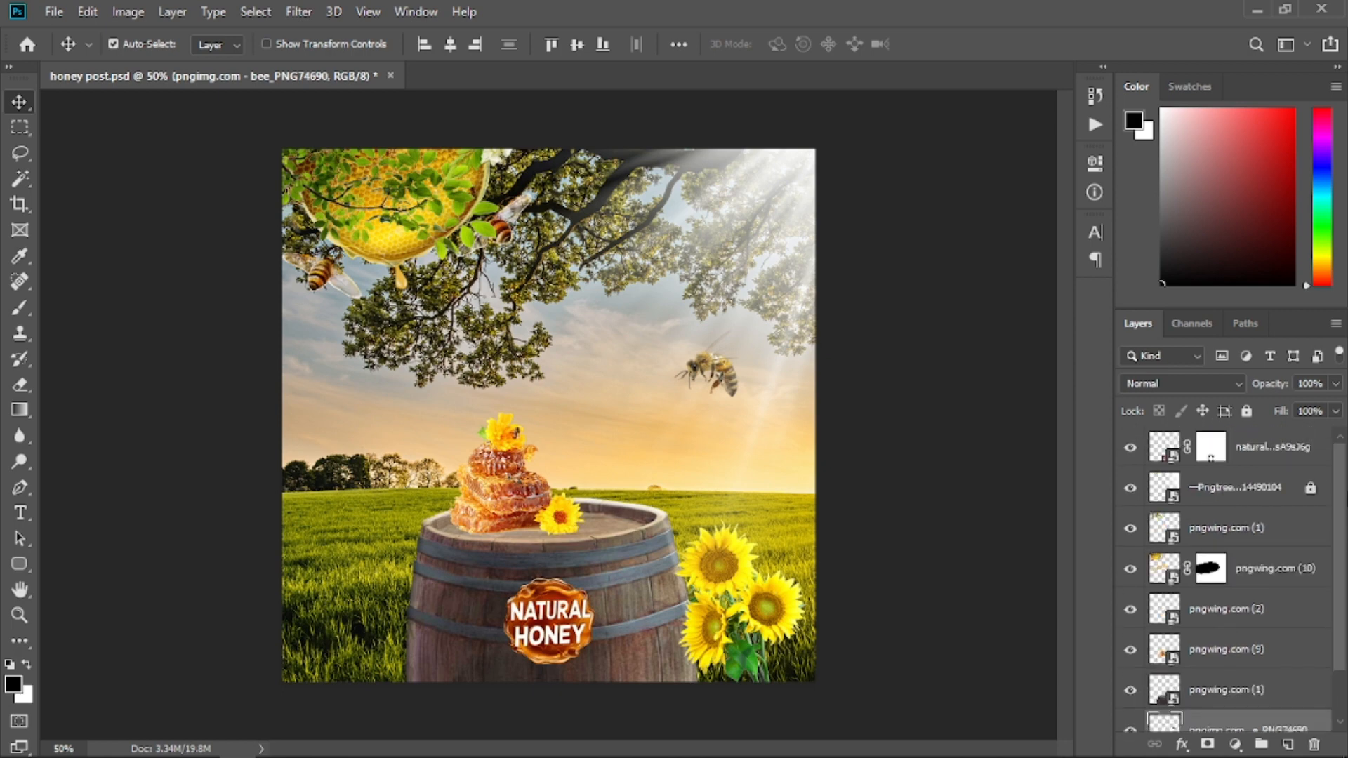
left_click(1286, 462)
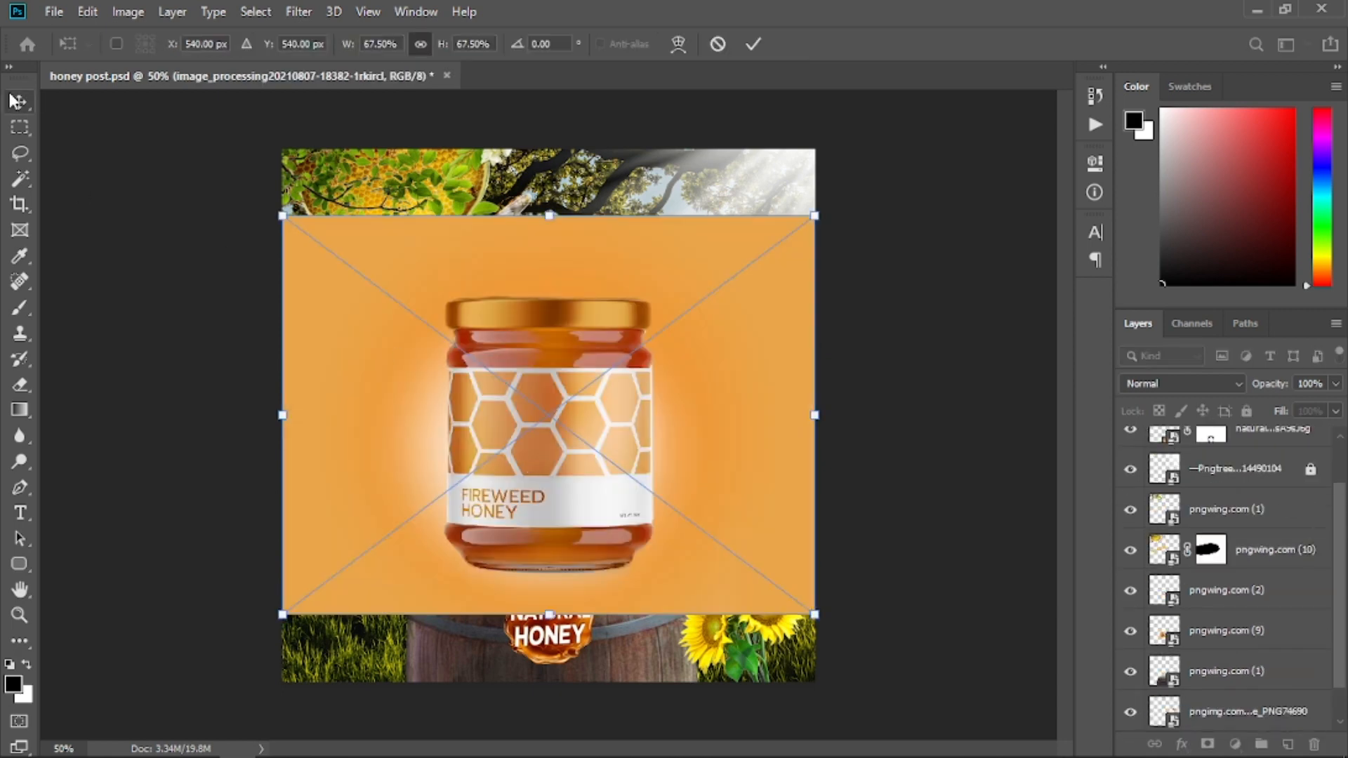
left_click(15, 100)
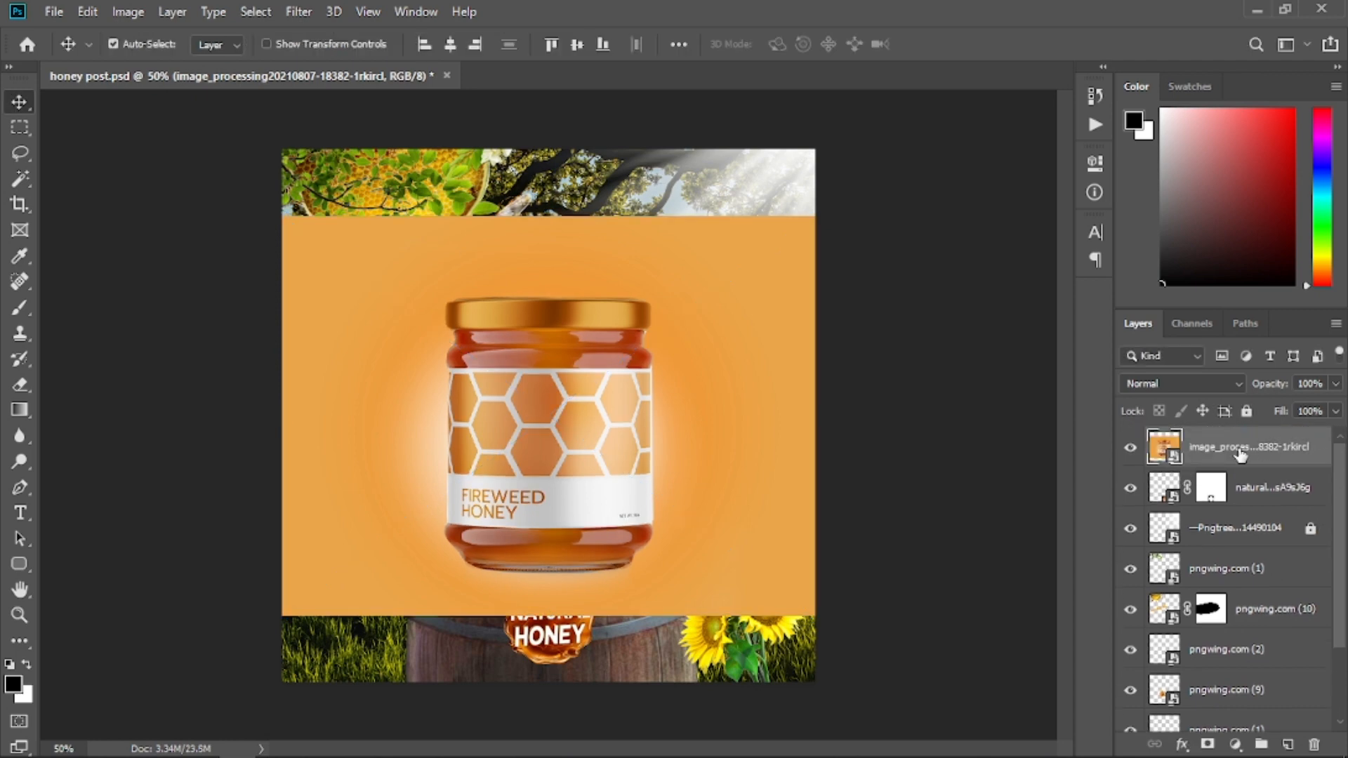
- Select the jar with Select Subject and subtract the stray bulge beside the label's right edge using a rectangular marquee
left_click(256, 12)
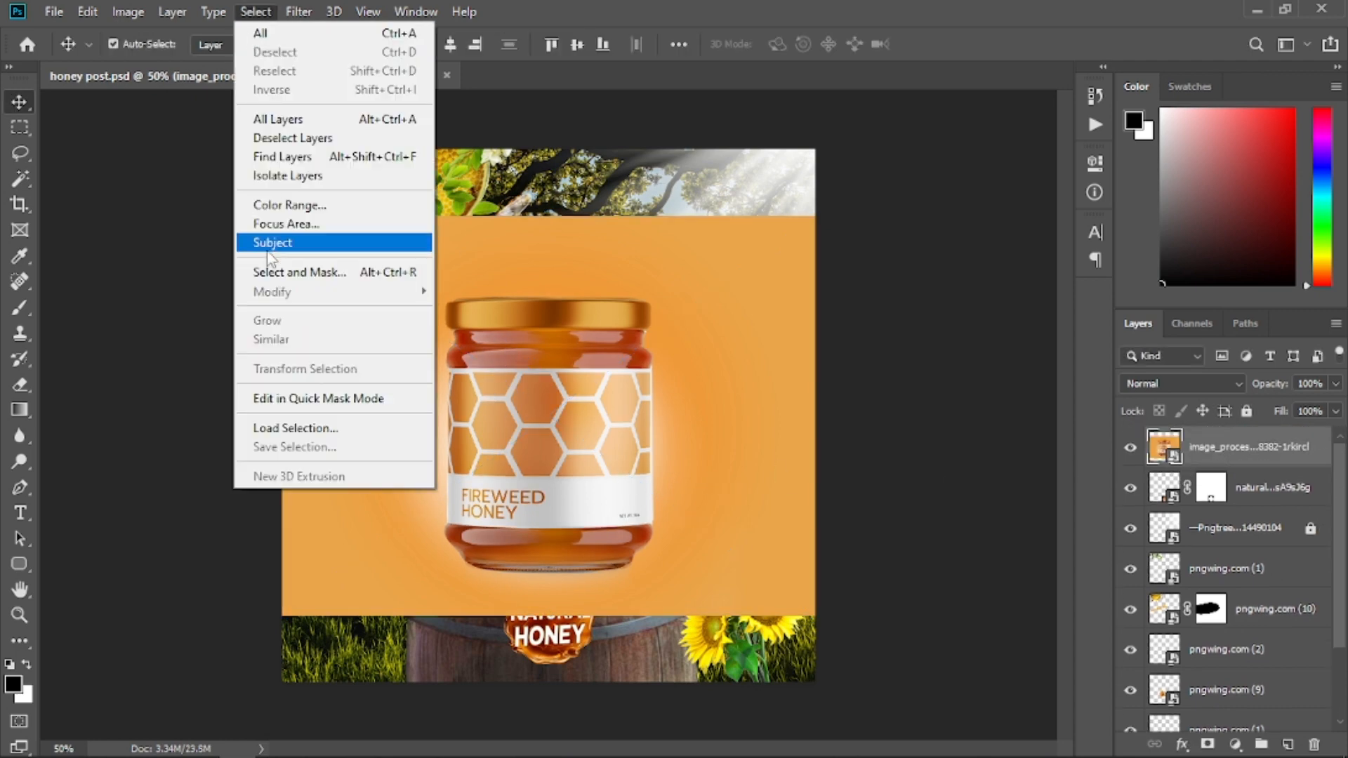
left_click(271, 244)
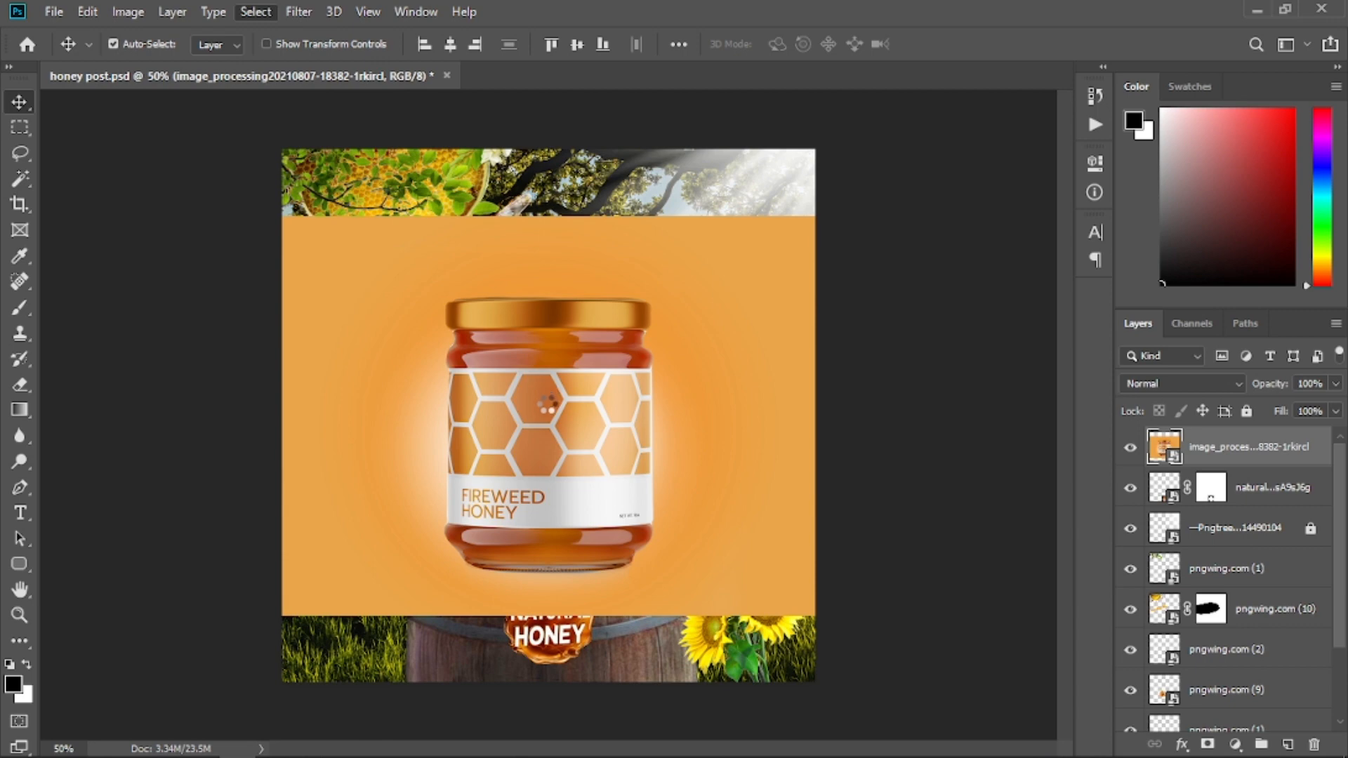
key("z")
left_click_drag(567, 449, 746, 394)
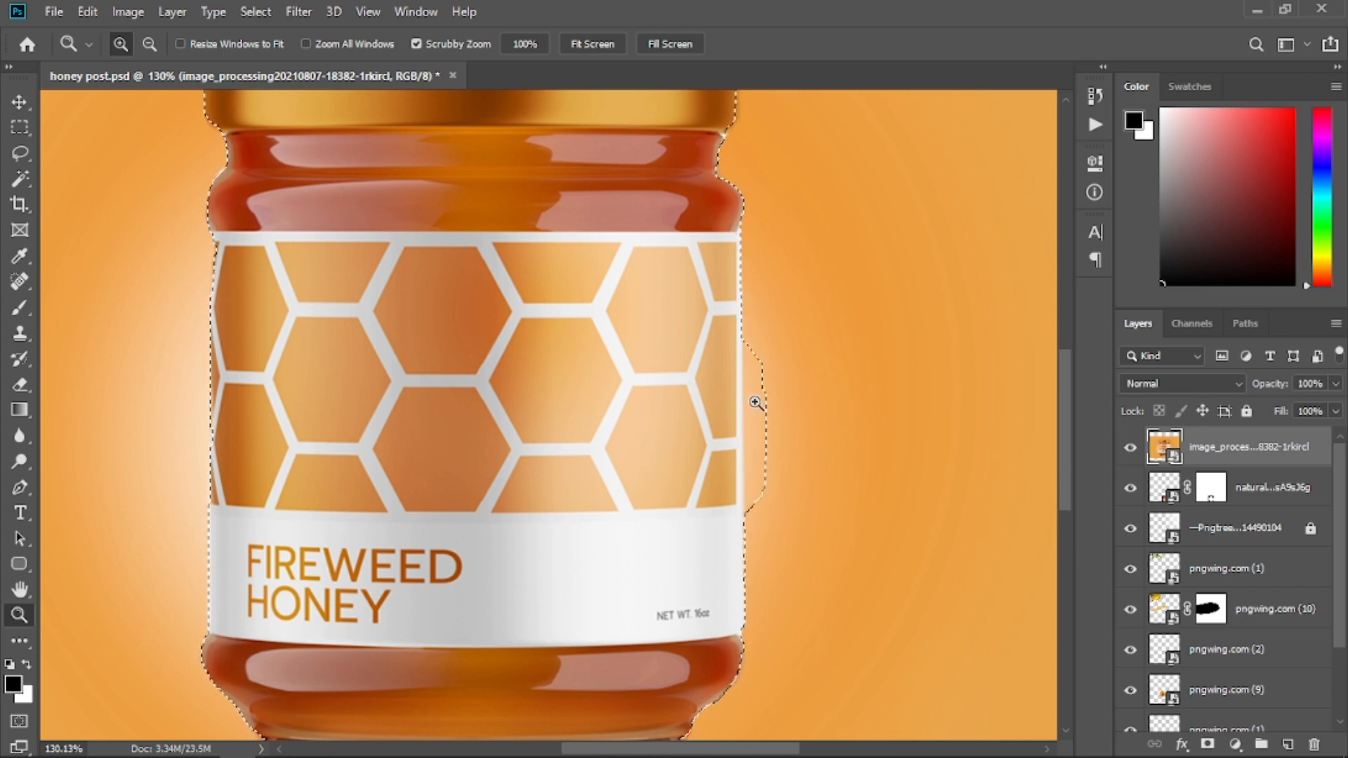
left_click_drag(758, 445, 776, 452)
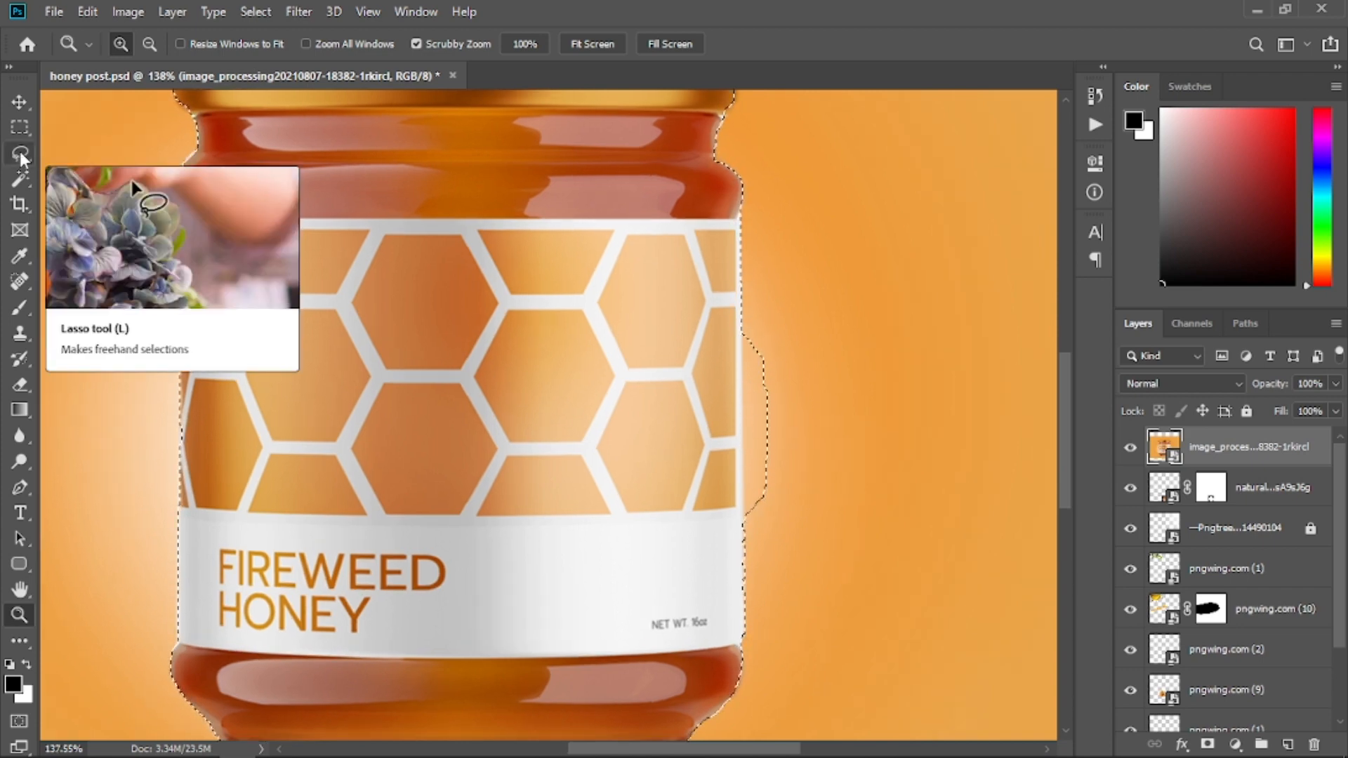
left_click(21, 125)
left_click(78, 132)
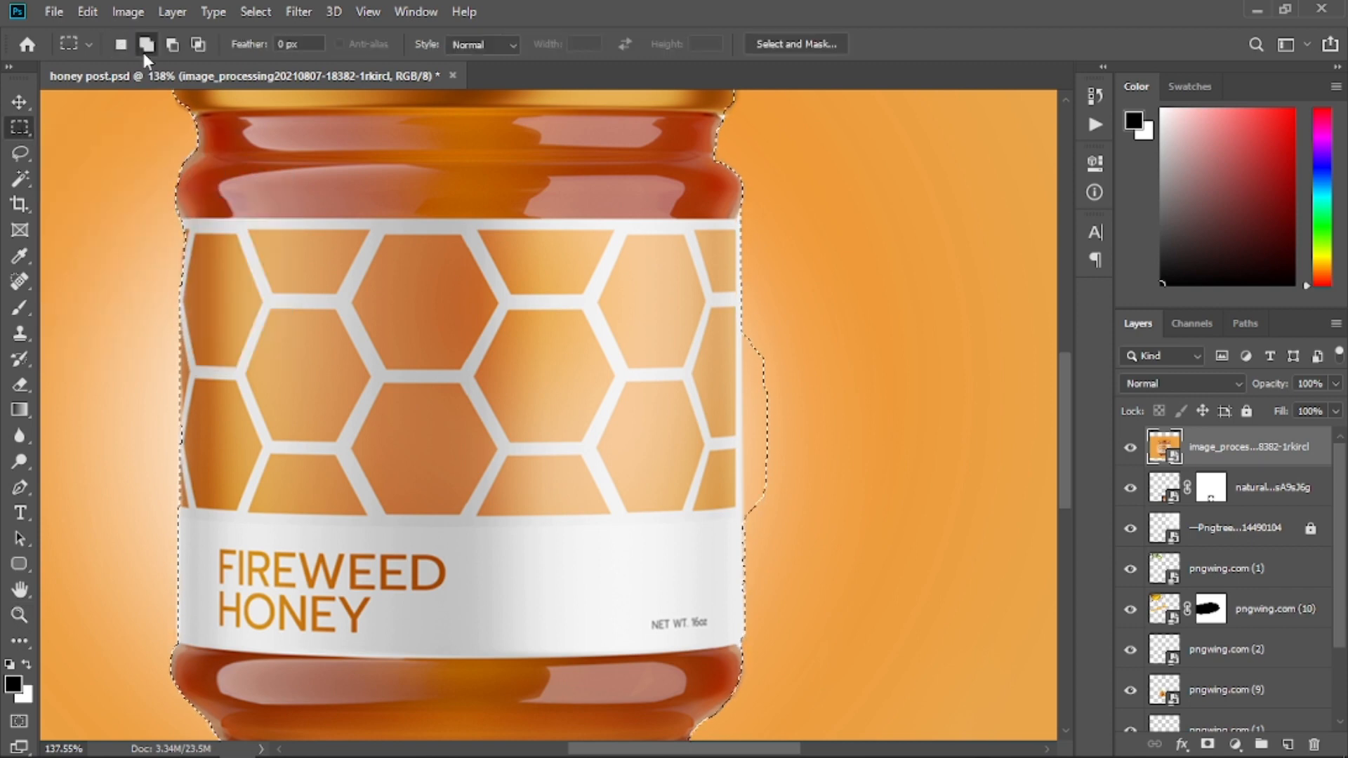
left_click(173, 44)
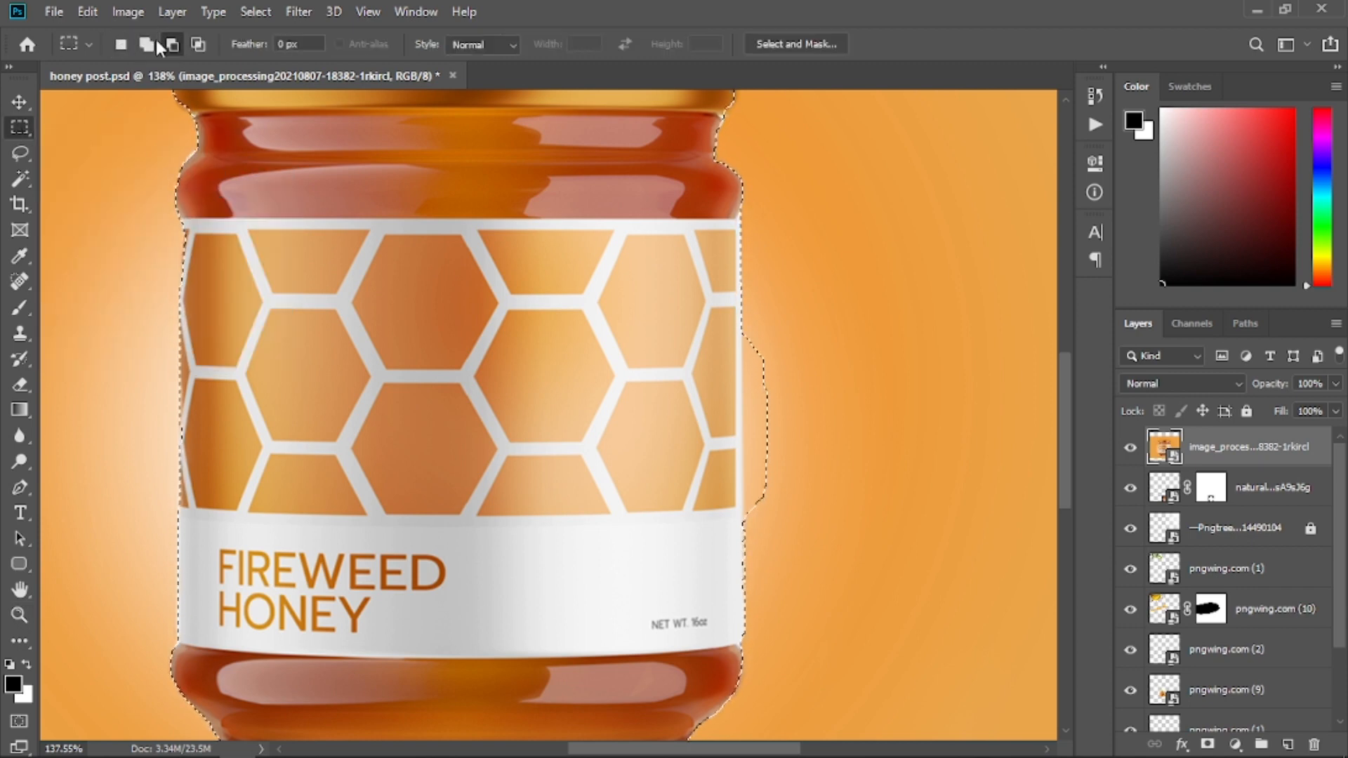
left_click_drag(818, 295, 748, 560)
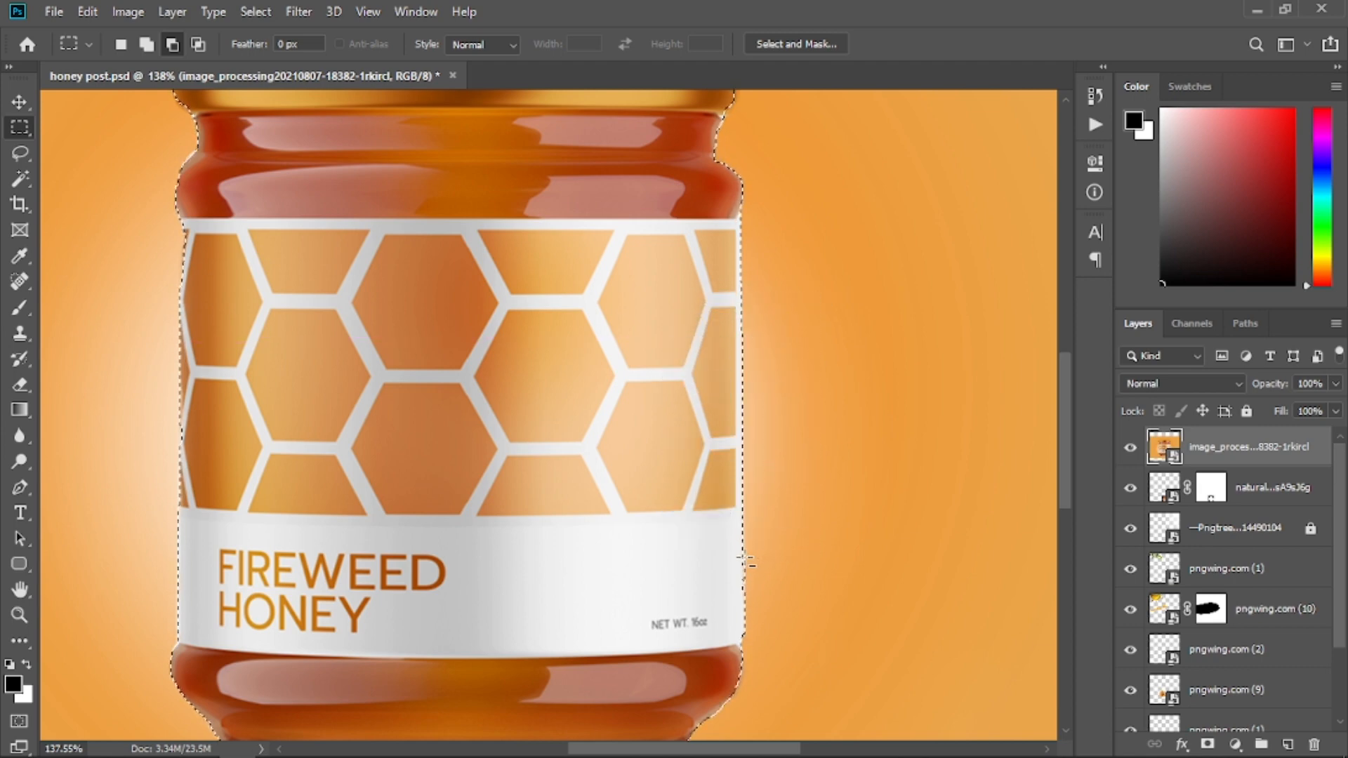
- Hide the jar's orange background by adding a layer mask from the selection
left_click(20, 103)
key("z")
left_click_drag(610, 436, 558, 416)
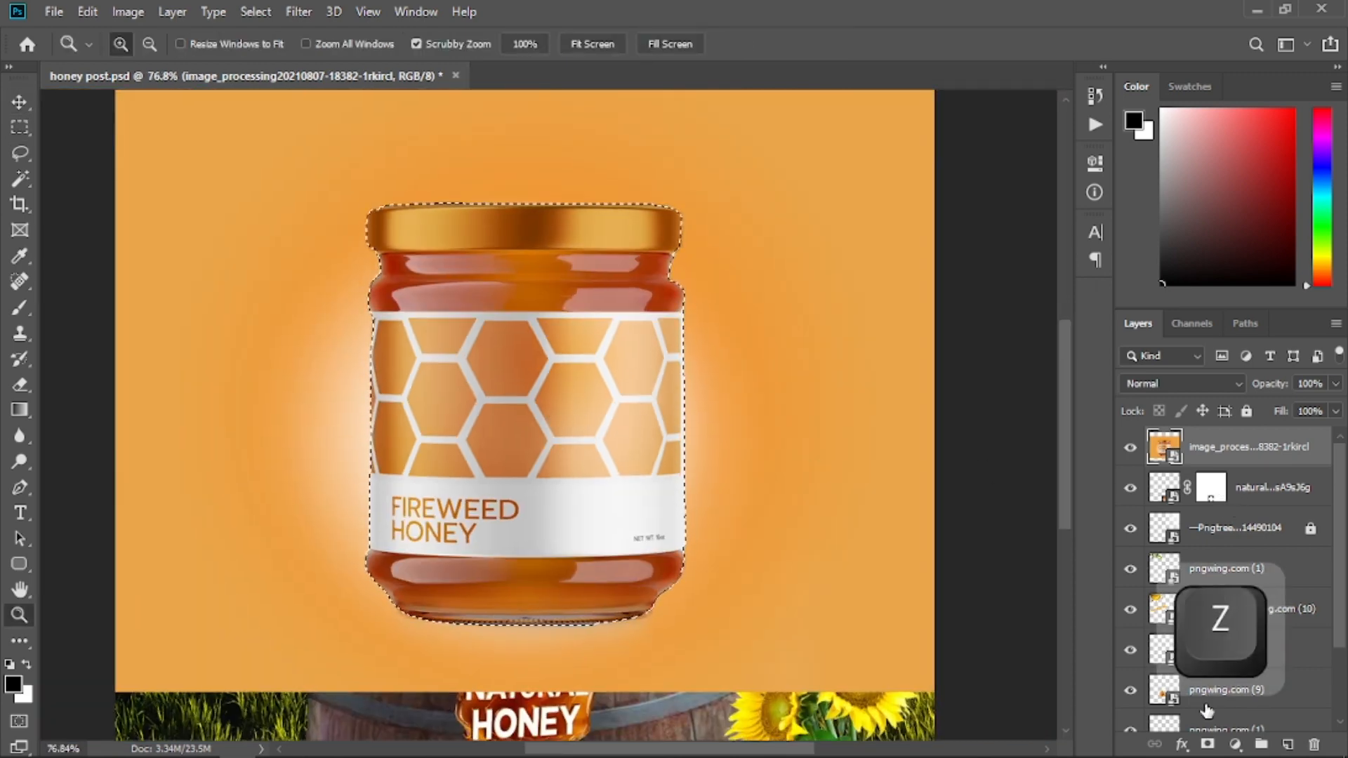
left_click(1208, 744)
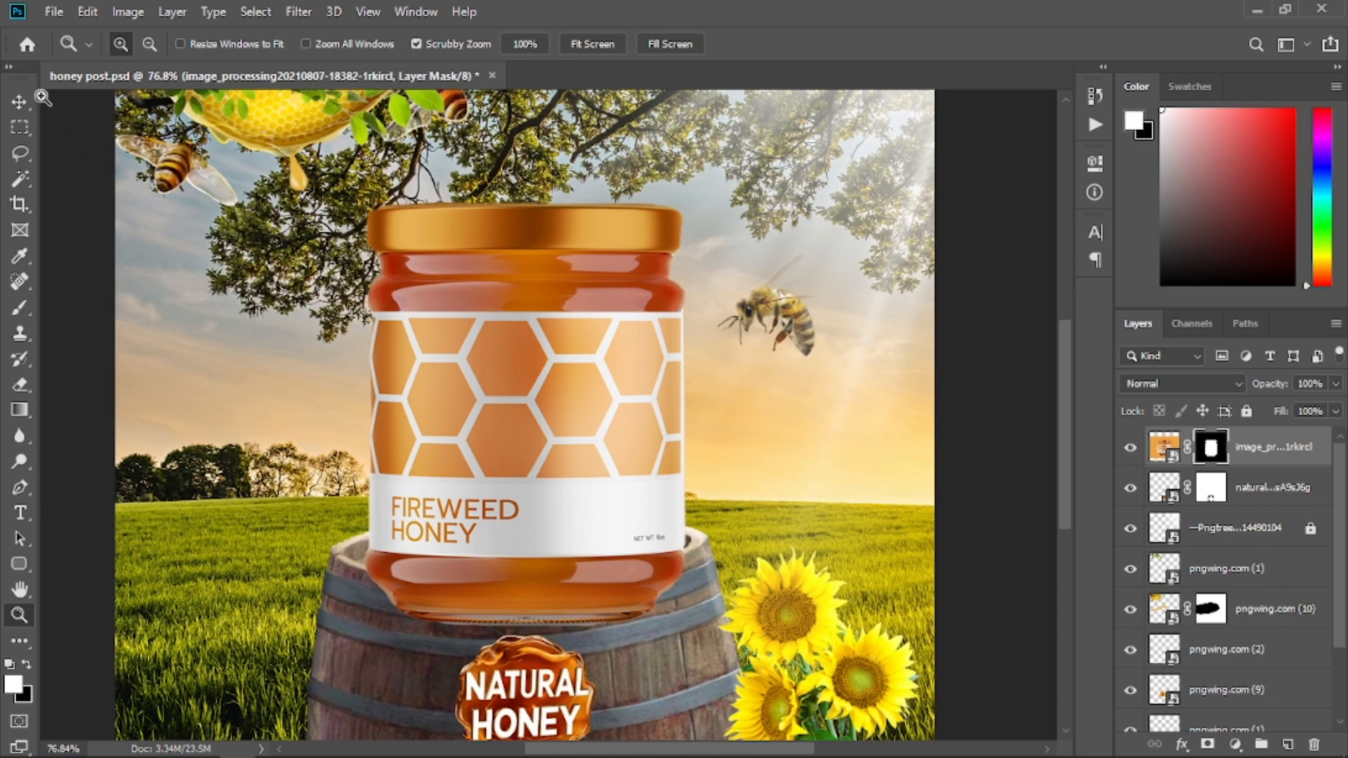
- Scale the masked honey jar down and stand it on top of the barrel in front of the honeycomb
left_click_drag(574, 462, 538, 459)
key("z")
key("ctrl+t")
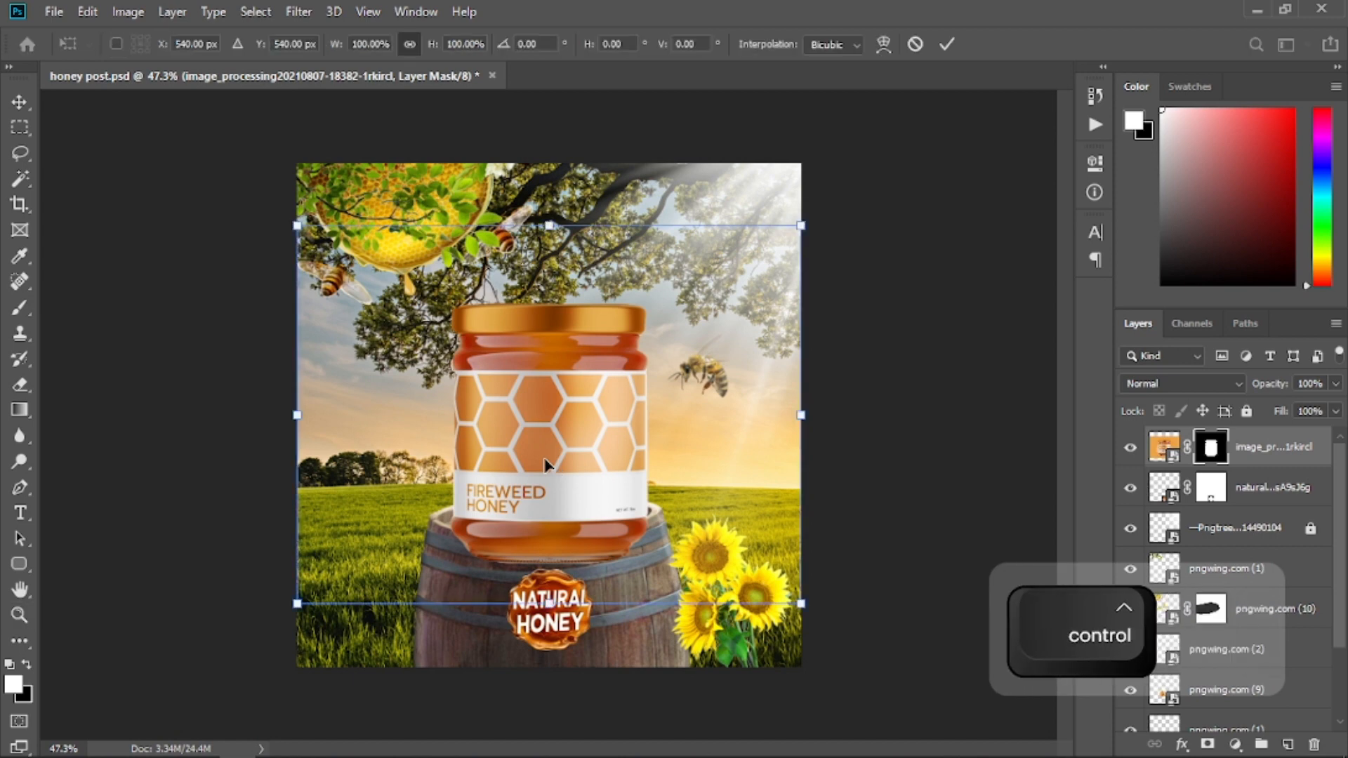
left_click_drag(555, 602, 567, 440)
left_click_drag(552, 344, 553, 435)
left_click_drag(551, 318, 550, 284)
key("Return")
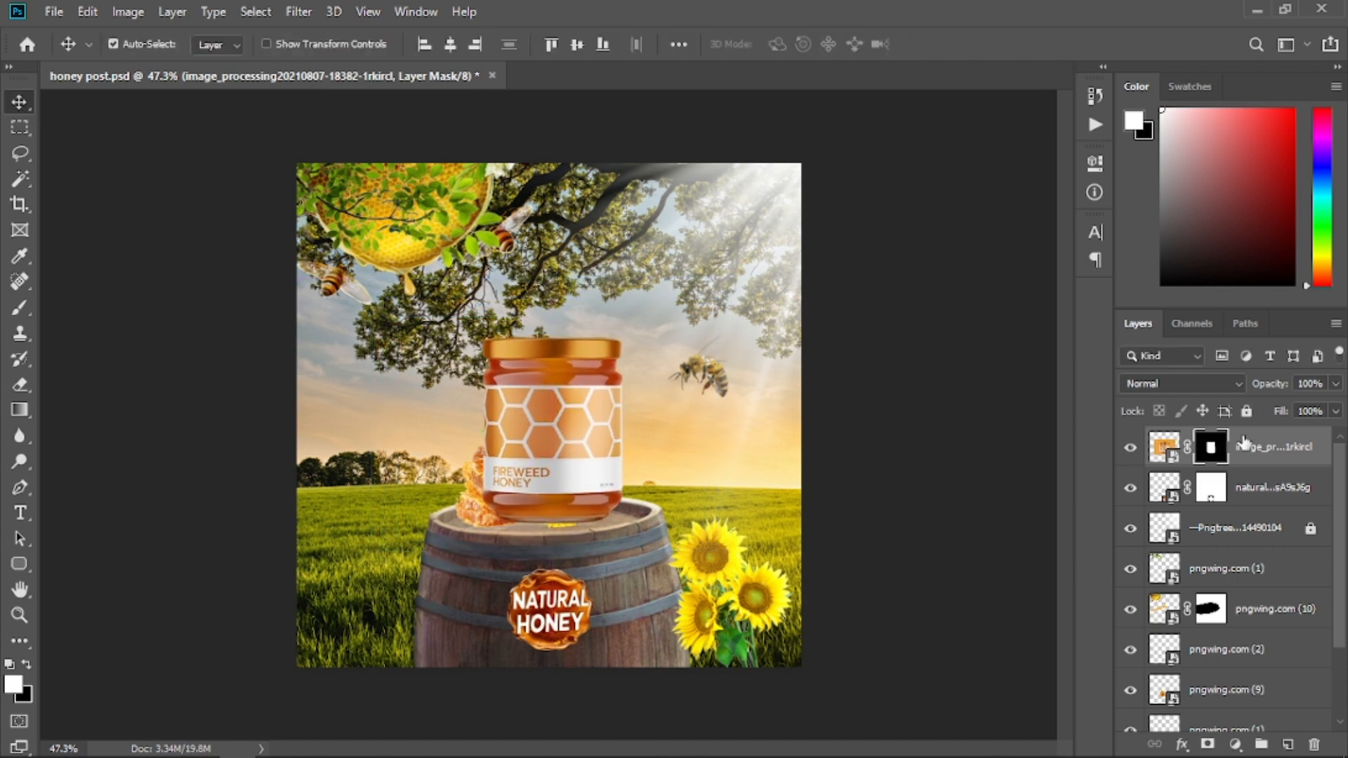
- Convert the masked honey jar layer to a smart object and check it by toggling its visibility
right_click(1240, 449)
left_click(1268, 452)
right_click(1271, 452)
left_click(1084, 217)
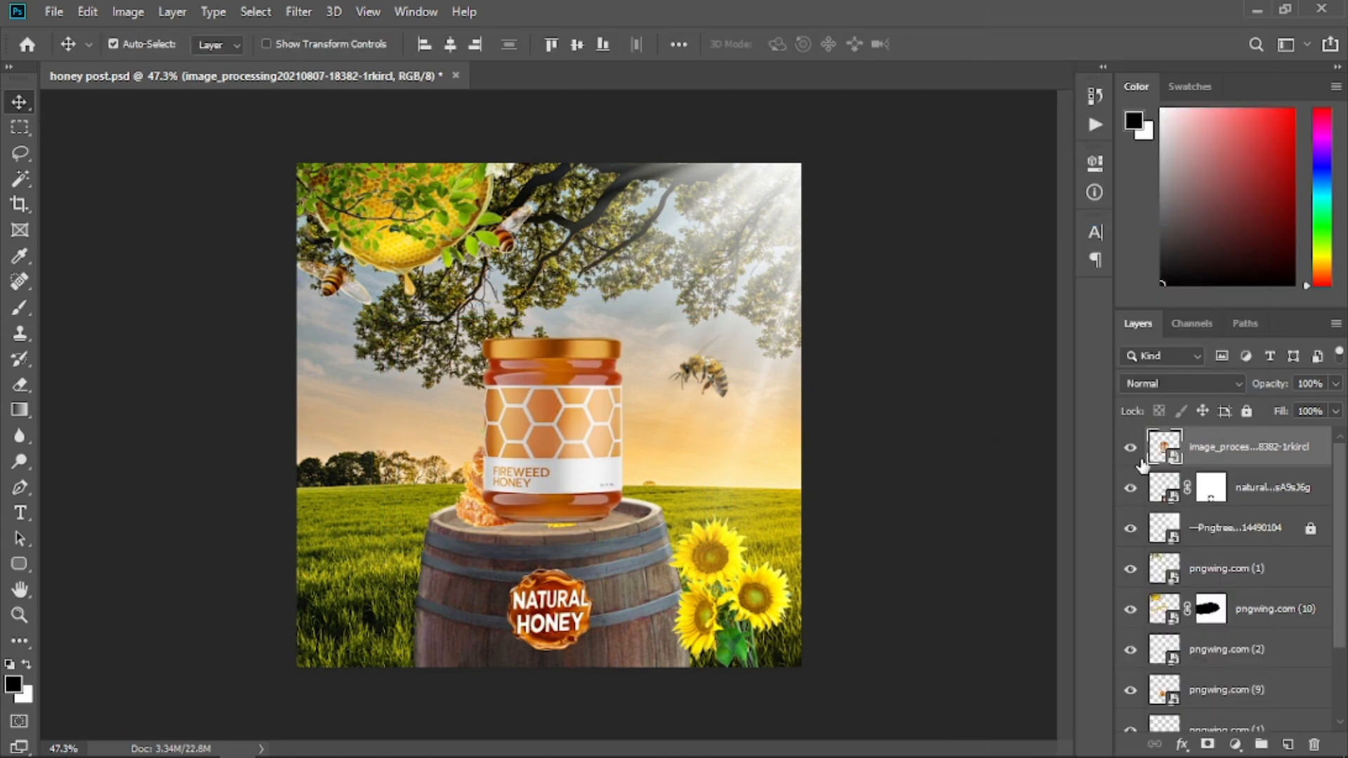
left_click(1138, 452)
left_click(1137, 451)
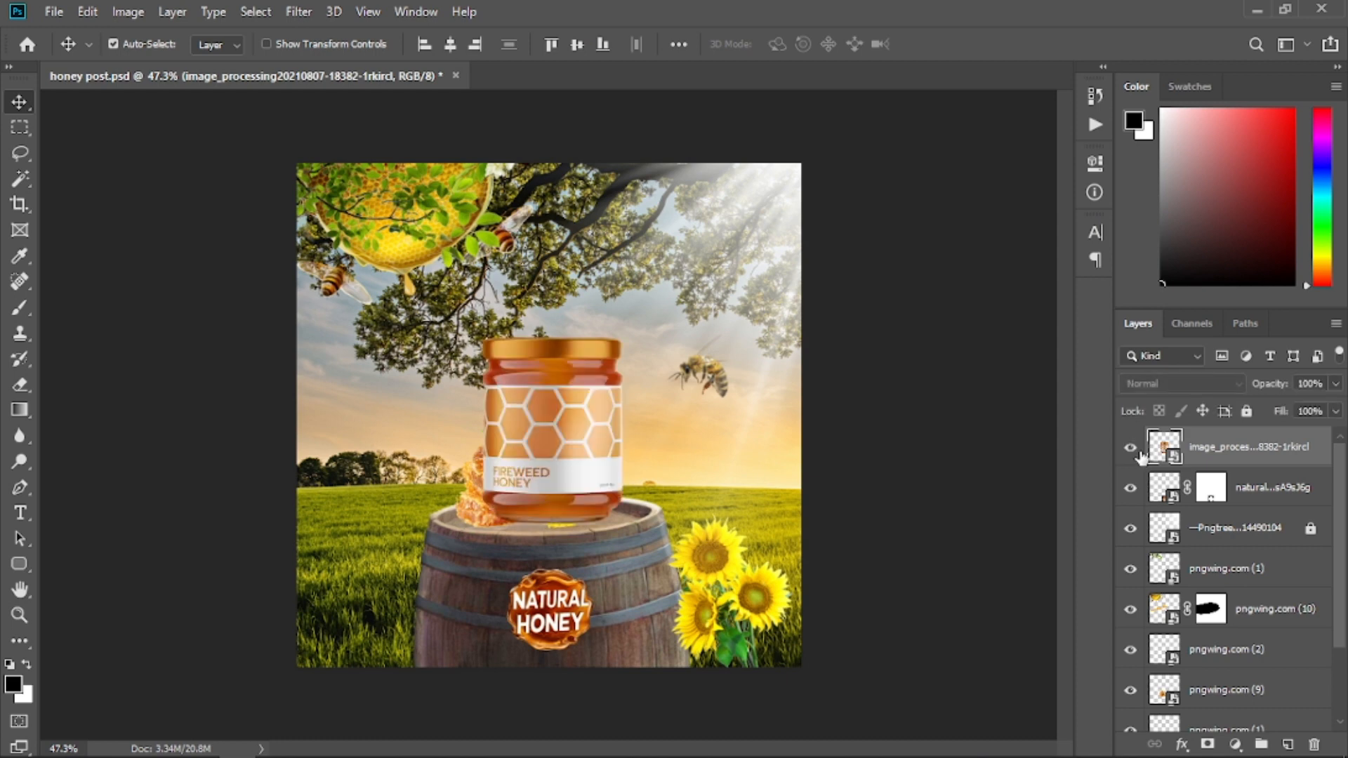
- Narrow the honey jar's base with a Perspective transform and shift the jar right on the barrel top to uncover the honeycomb
key("ctrl+t")
right_click(558, 455)
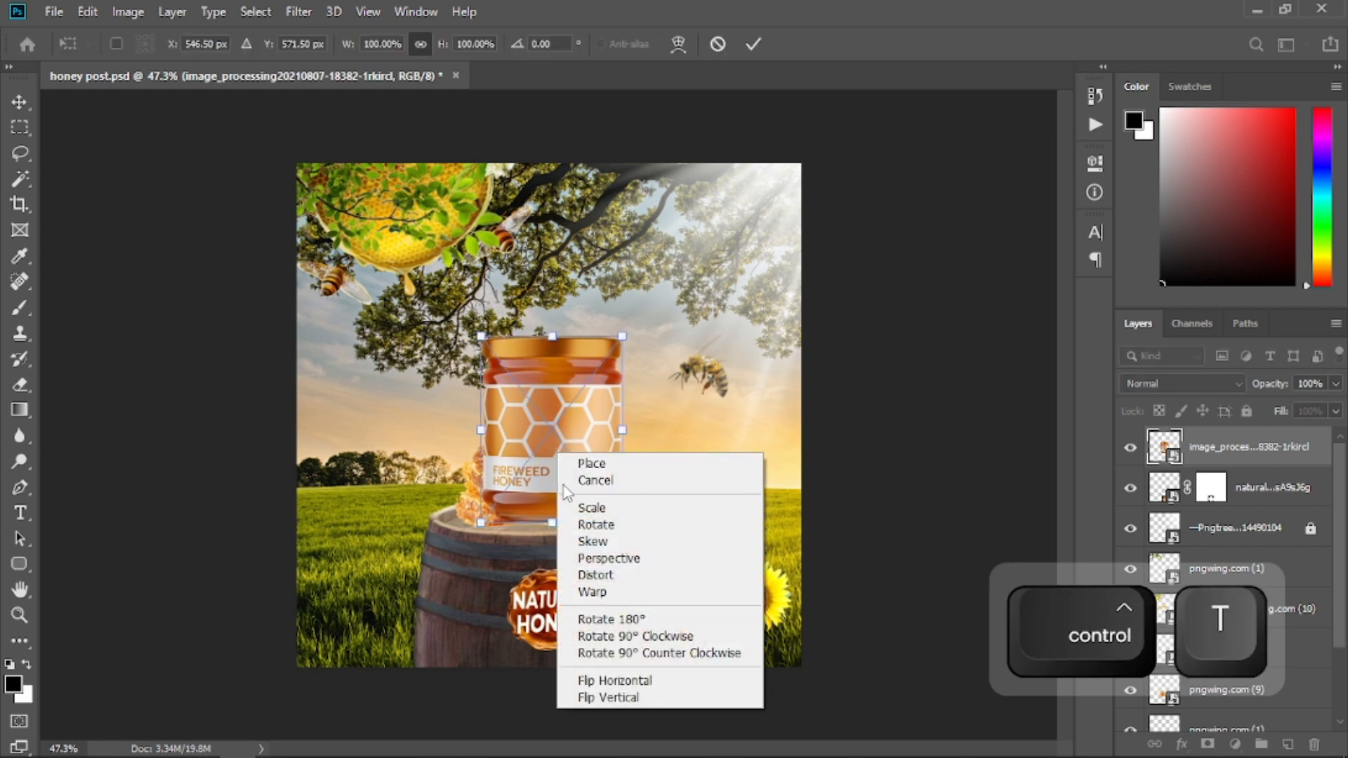
left_click(593, 559)
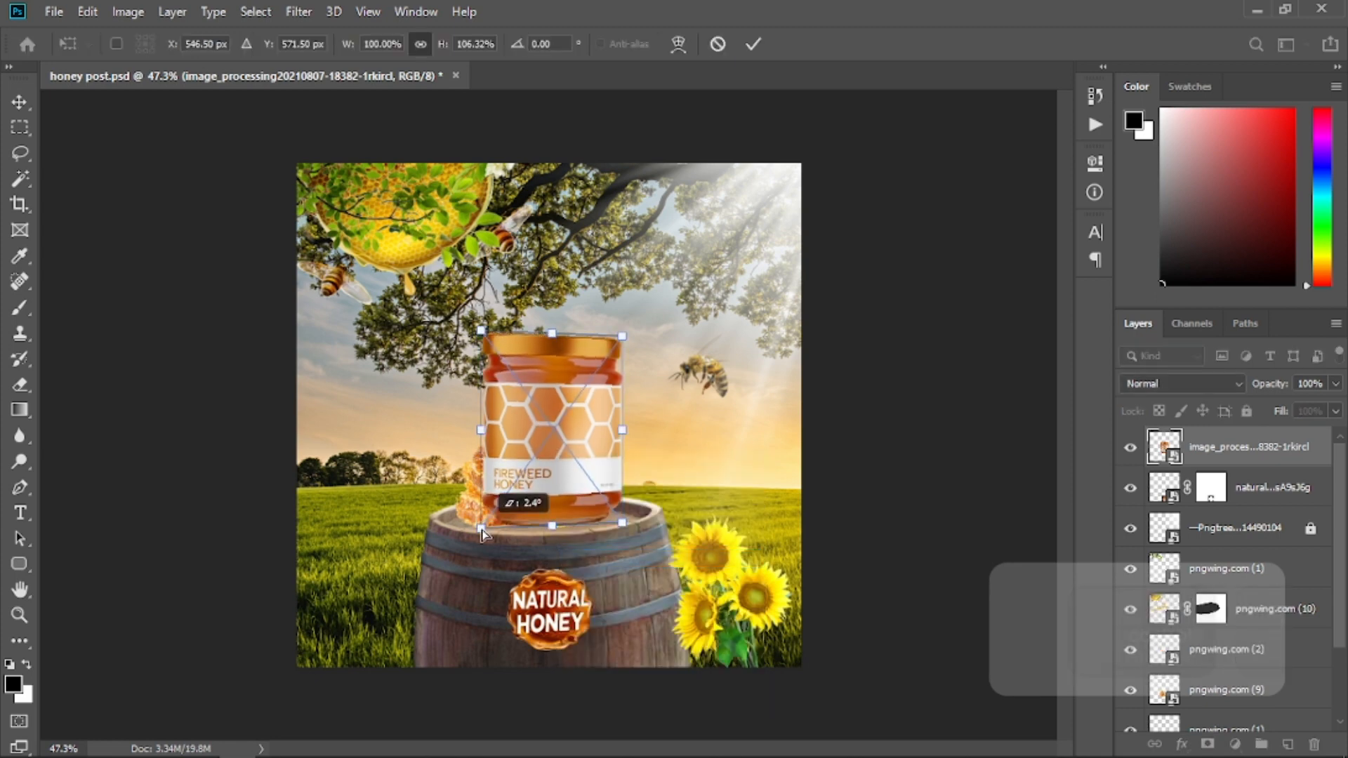
key("ctrl+z")
key("ctrl+z")
key("ctrl+z")
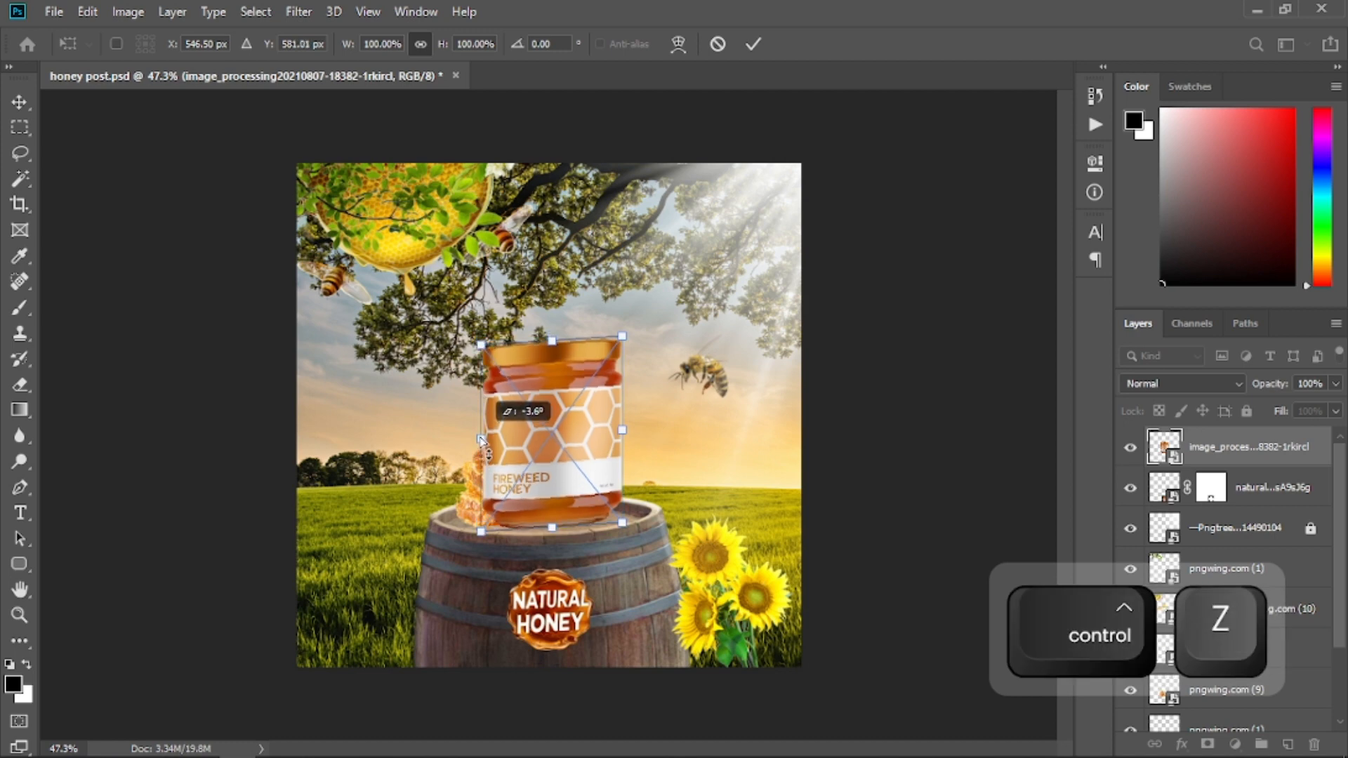
left_click_drag(489, 523, 498, 523)
left_click_drag(562, 464, 582, 469)
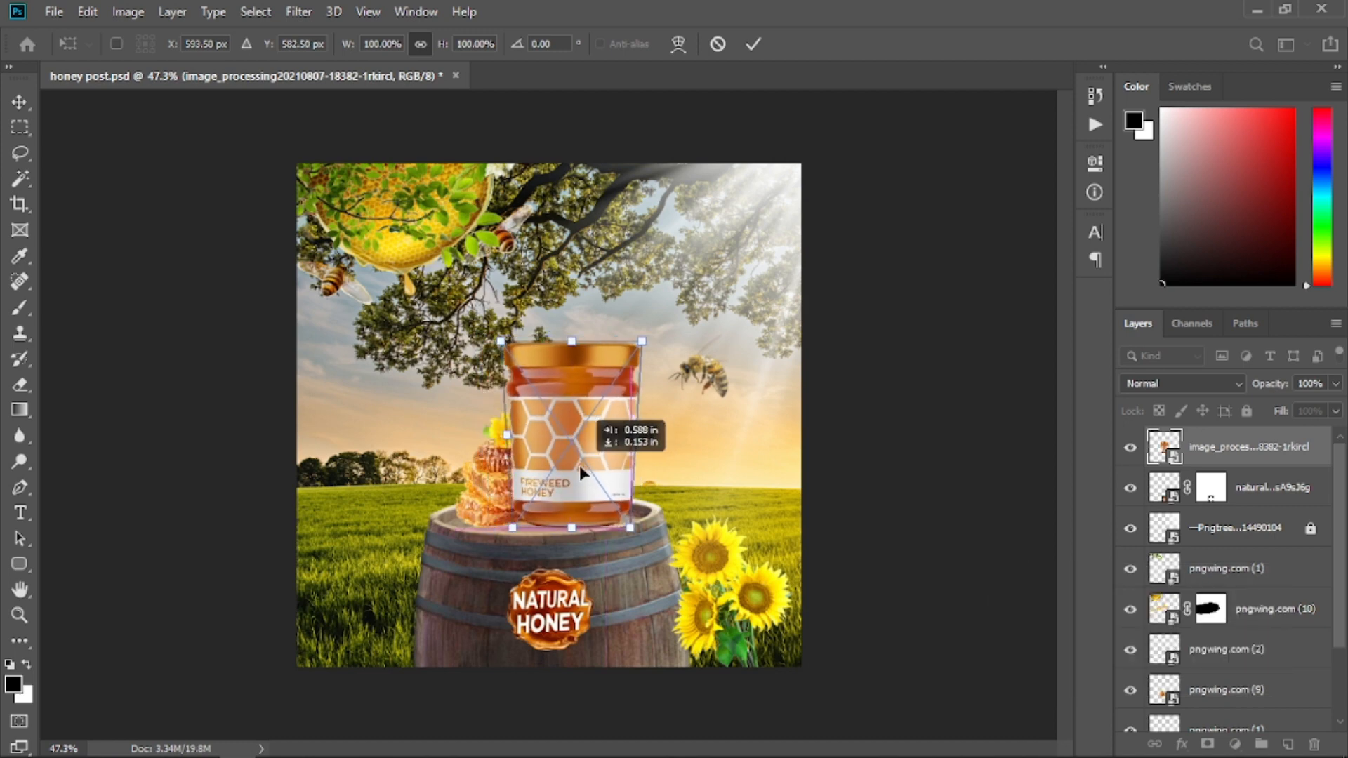
left_click_drag(633, 531, 628, 526)
left_click_drag(594, 496, 595, 597)
key("Return")
- Add a new layer above the jar and choose the Grass 4 brush at 2500 px
key("z")
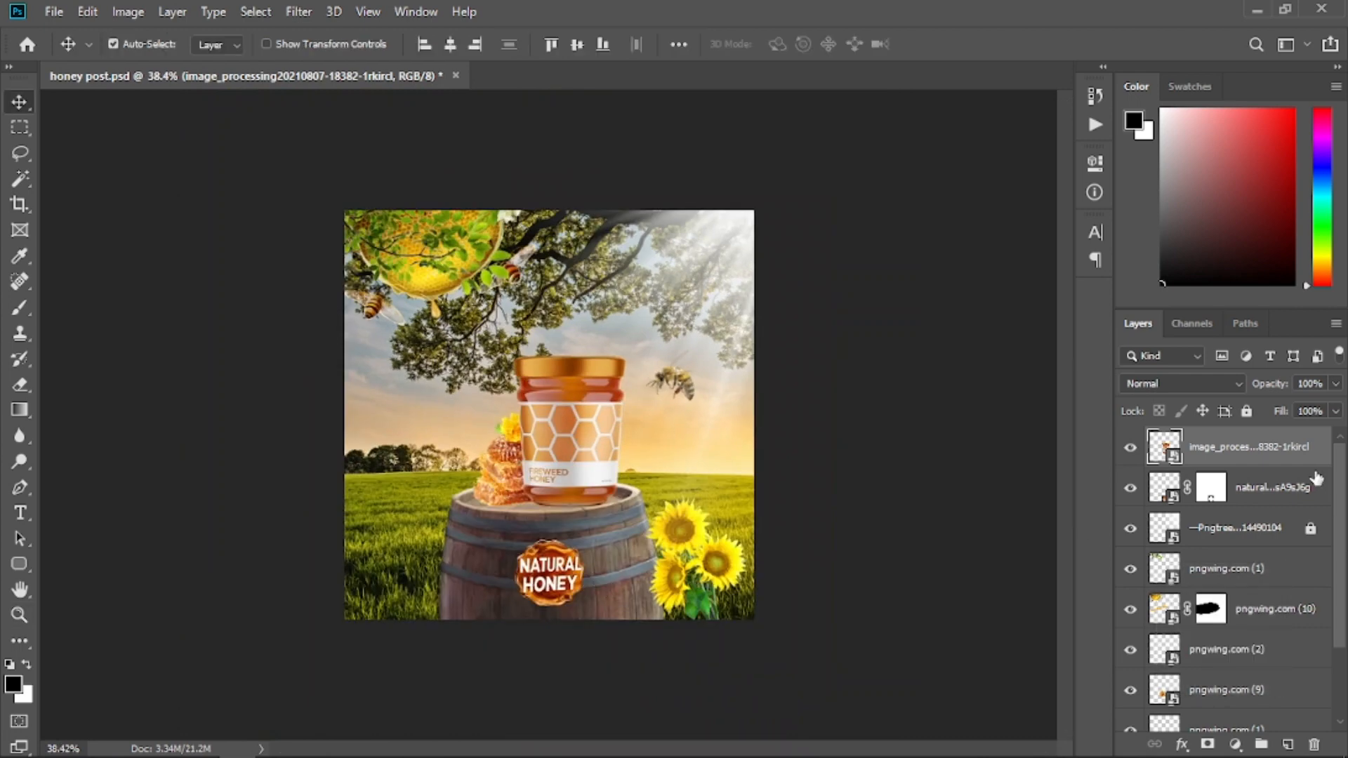
left_click(1286, 745)
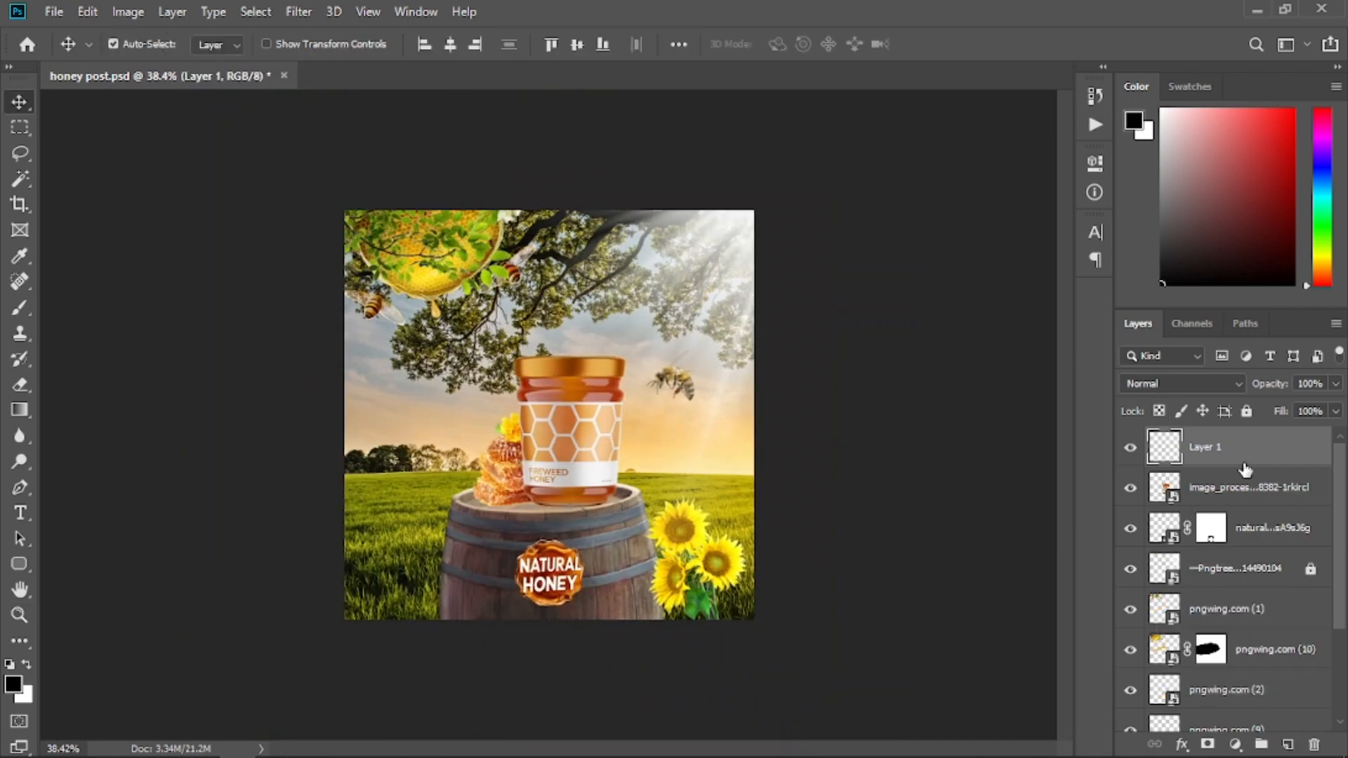
left_click(11, 313)
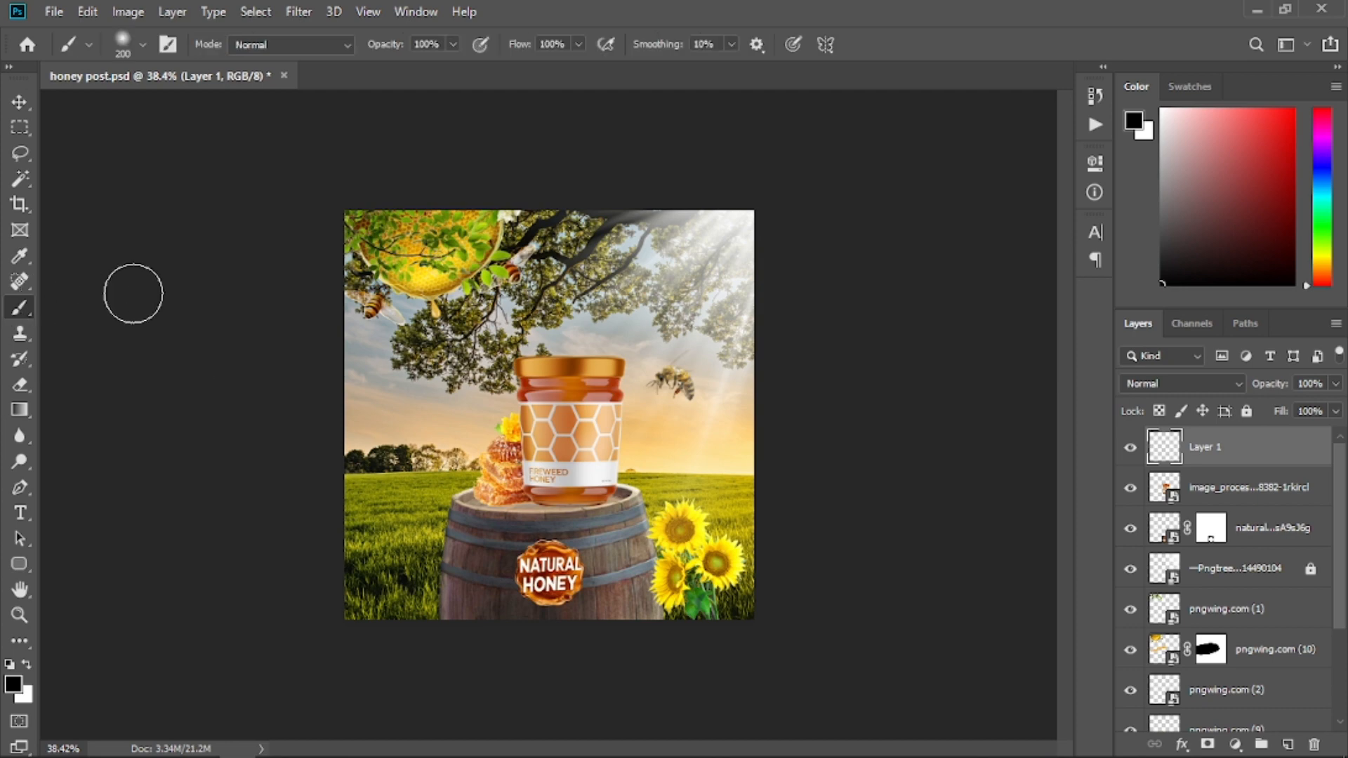
left_click(125, 35)
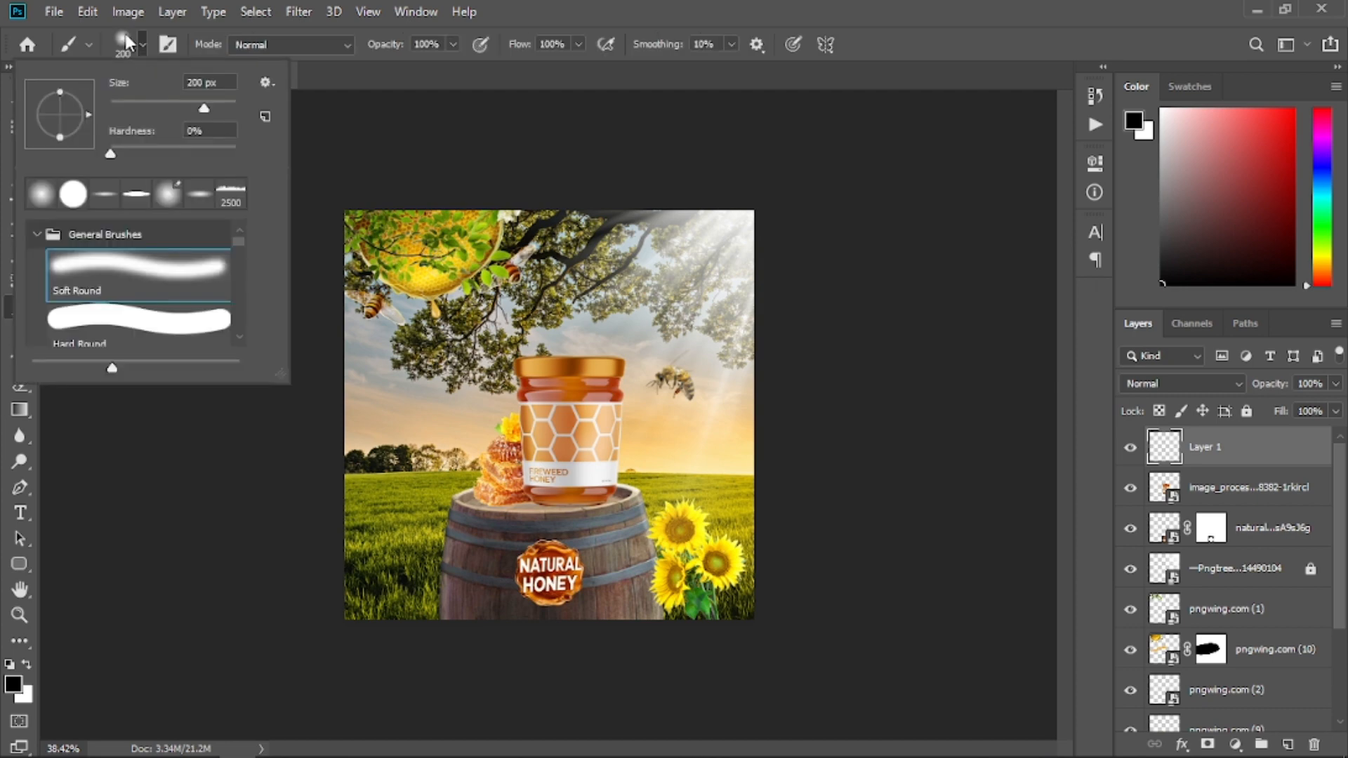
left_click(39, 233)
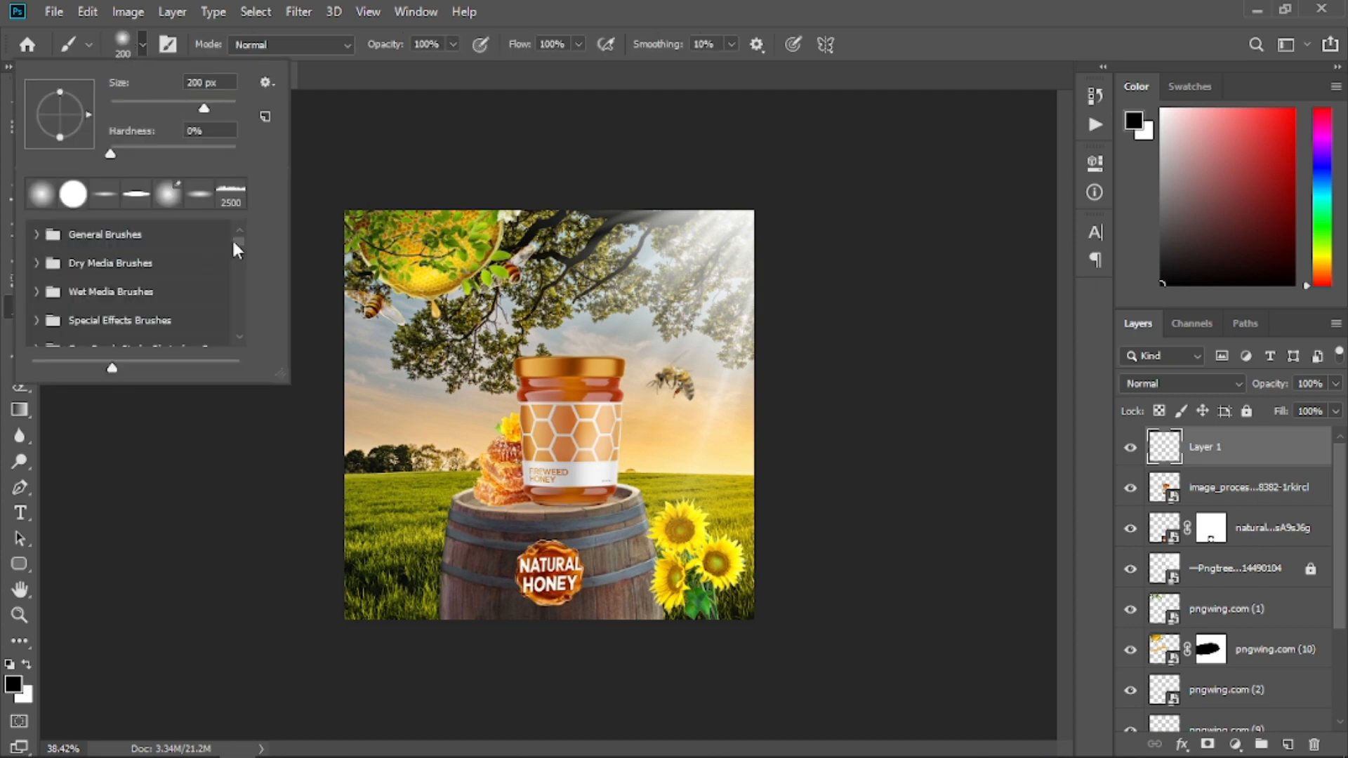
left_click_drag(239, 241, 241, 262)
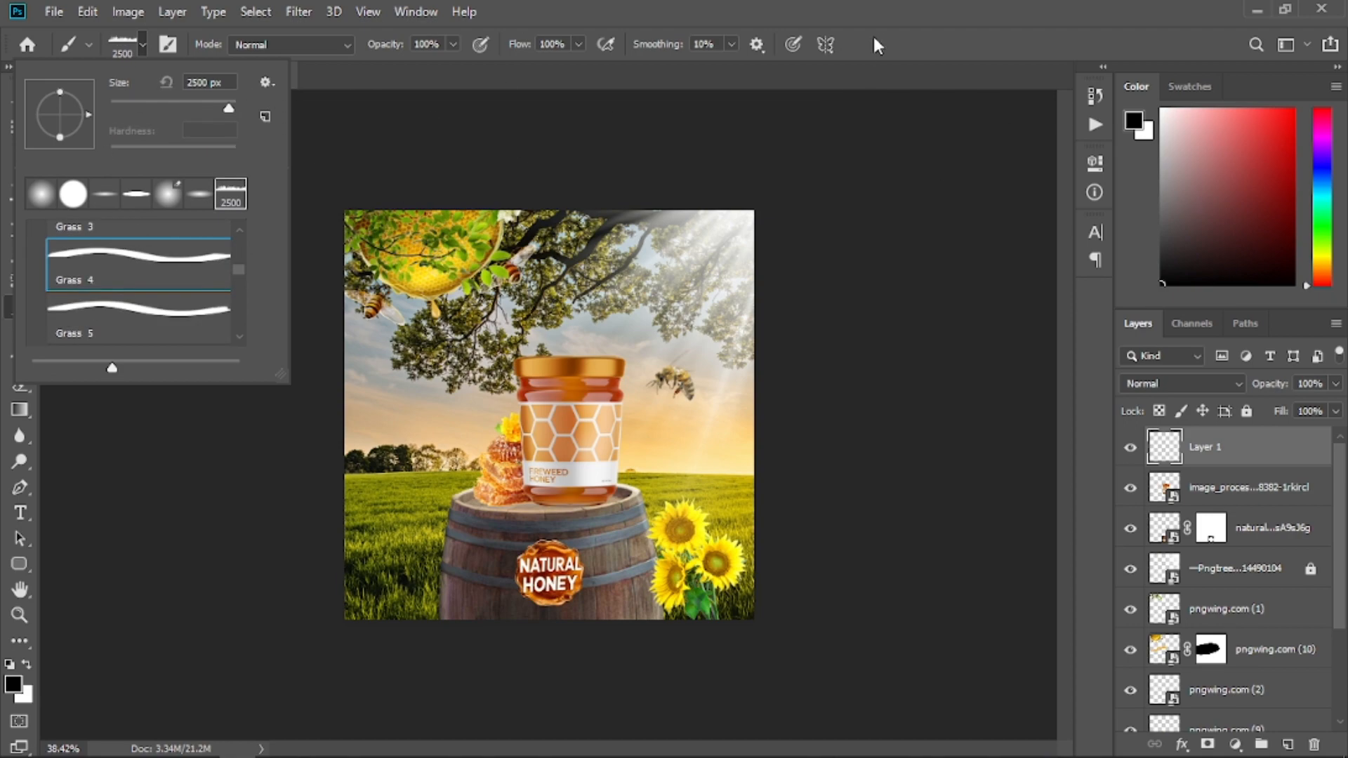
left_click(869, 40)
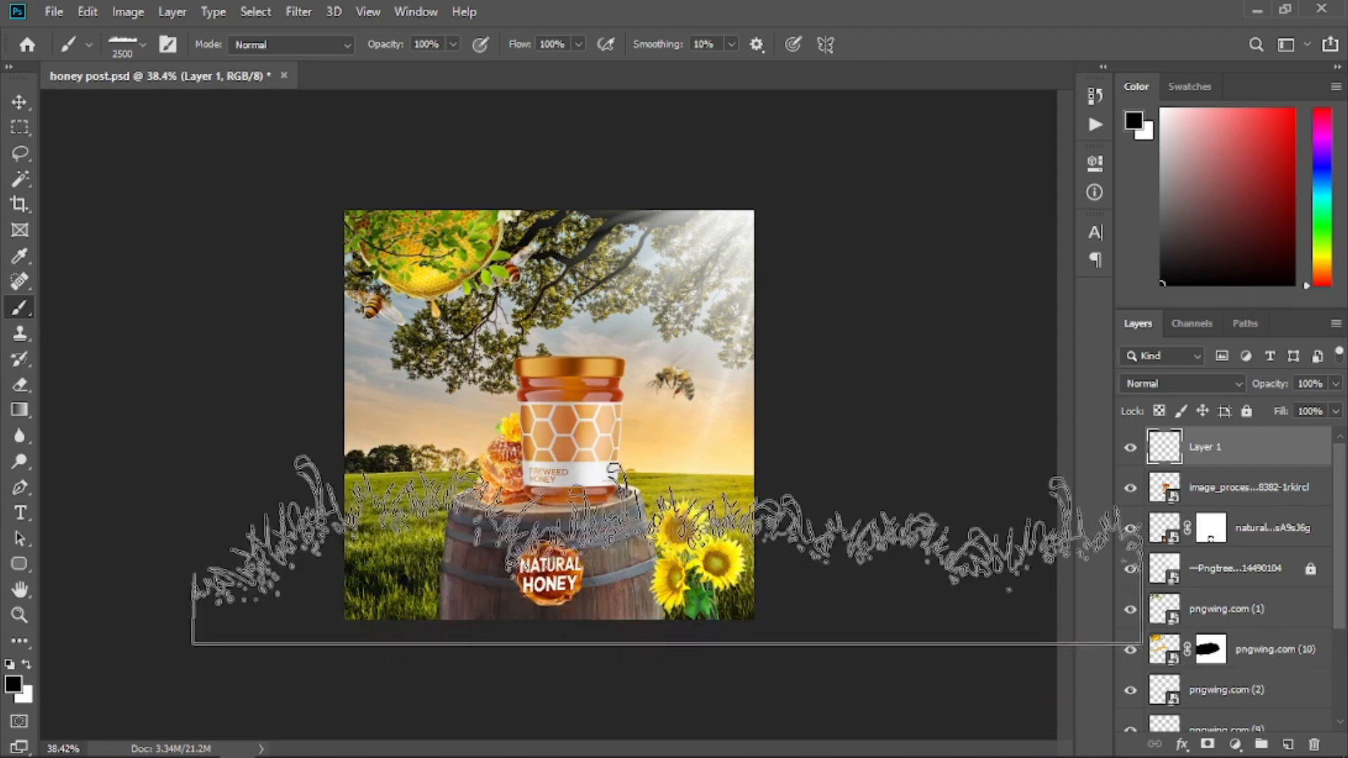
- Sample a yellow-green from the field and stamp grass along the lower edge of the canvas on the new layer
left_click(685, 481, "alt")
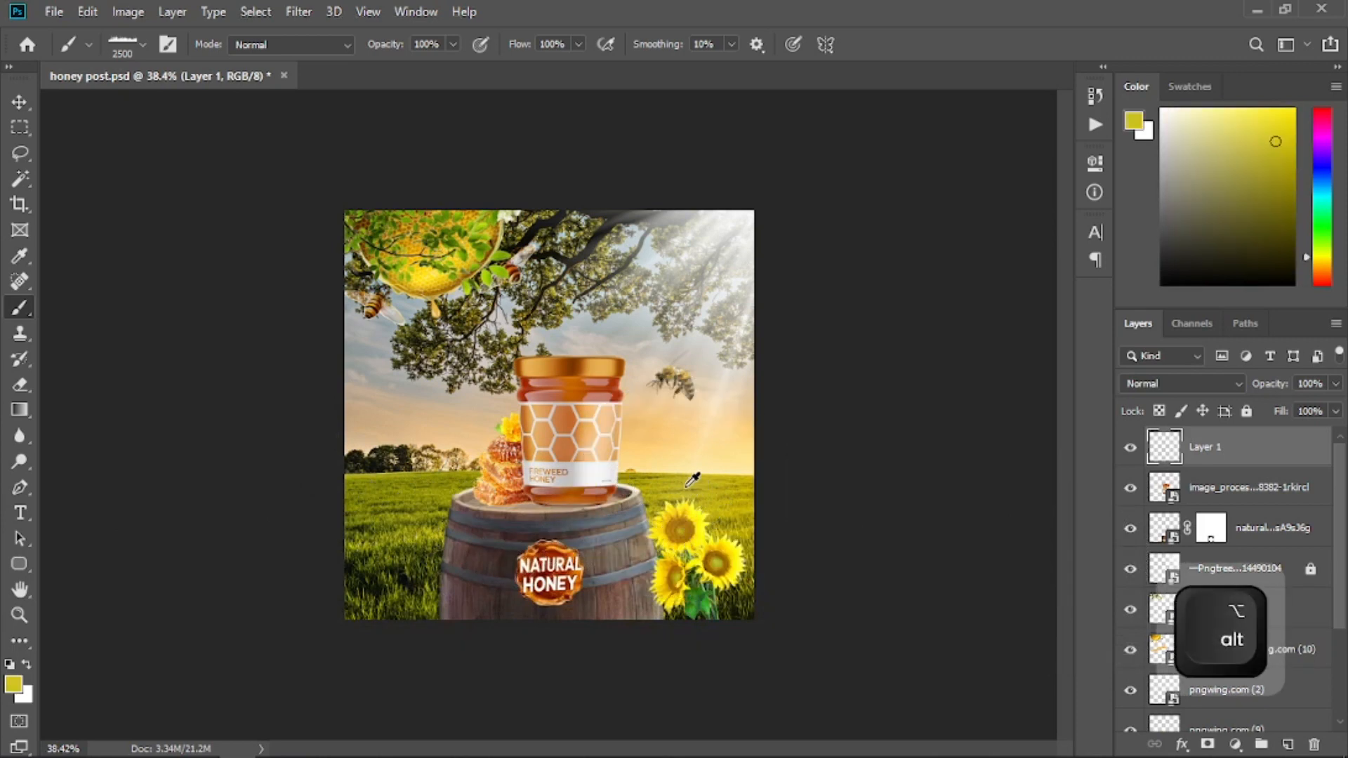
left_click(407, 544, "alt")
left_click(400, 532, "alt")
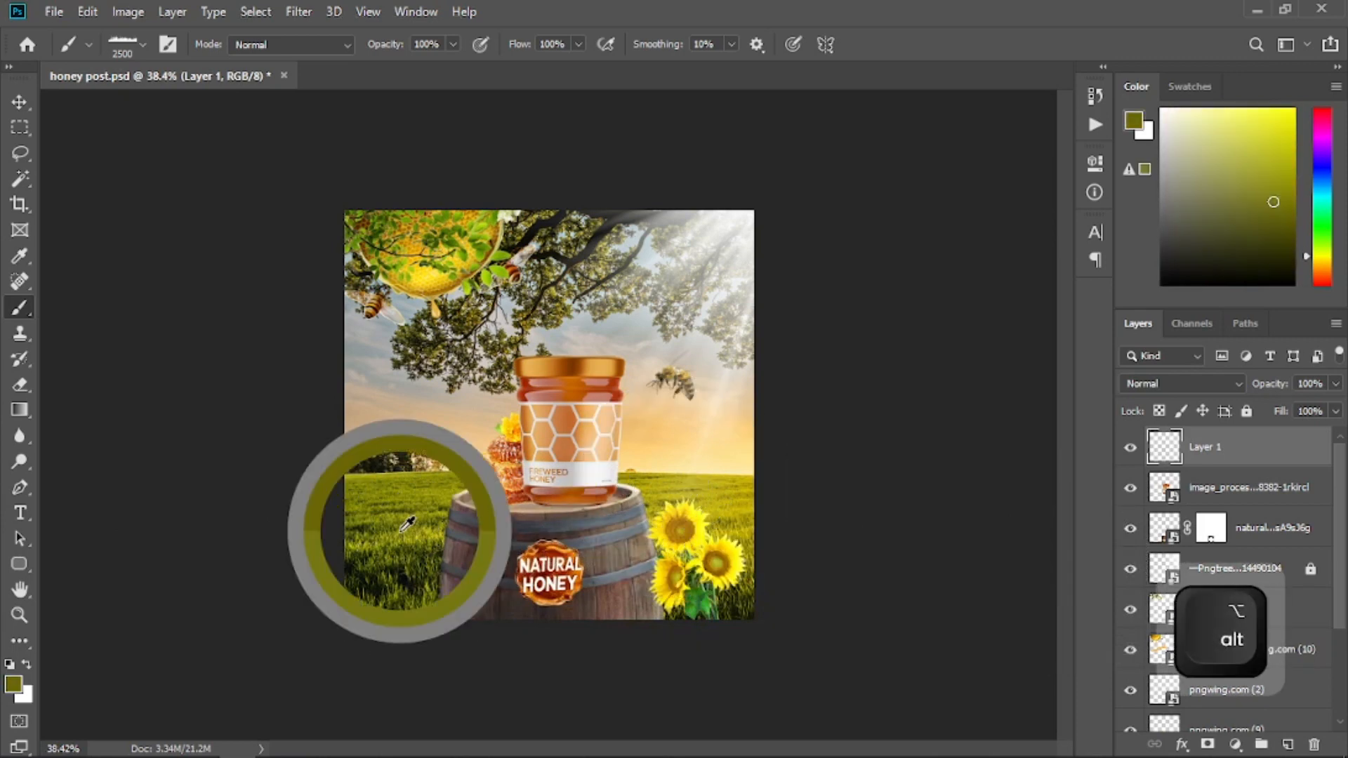
left_click(407, 504, "alt")
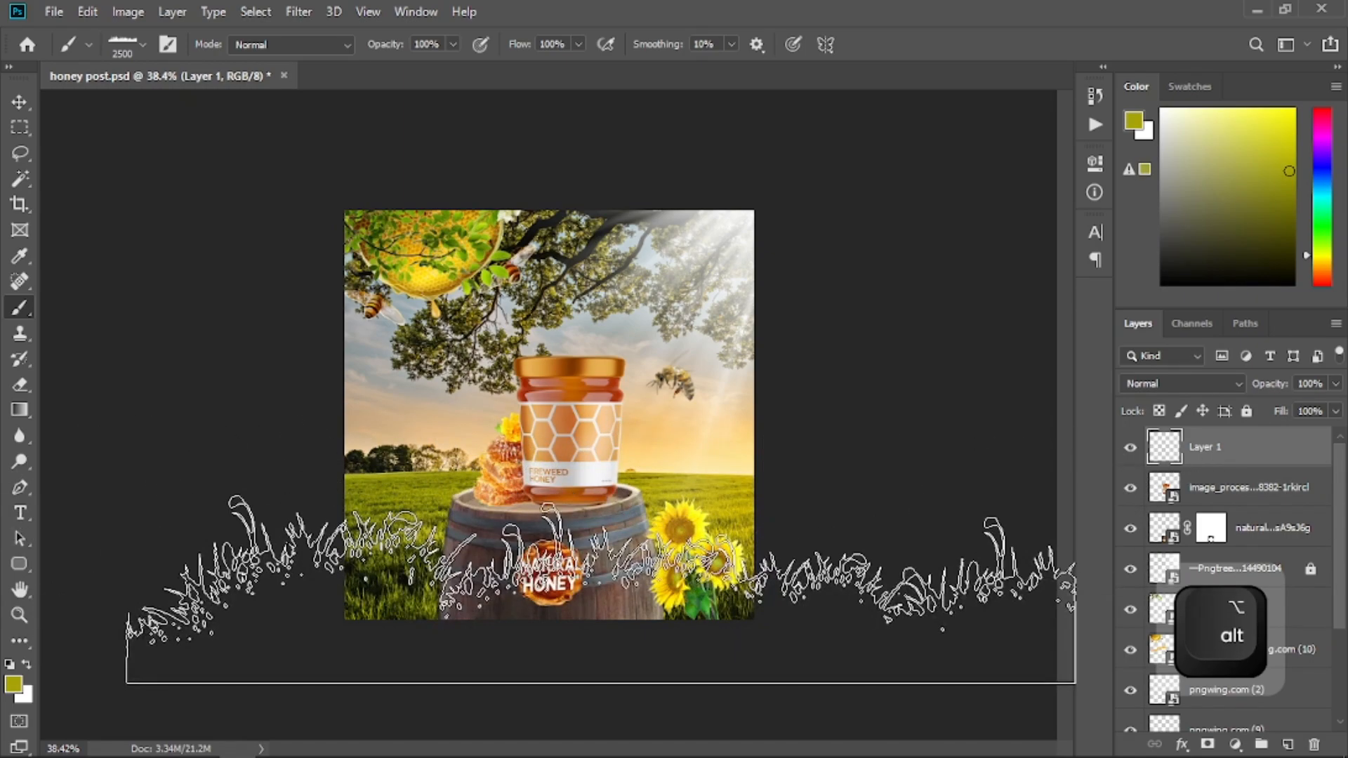
left_click(600, 589)
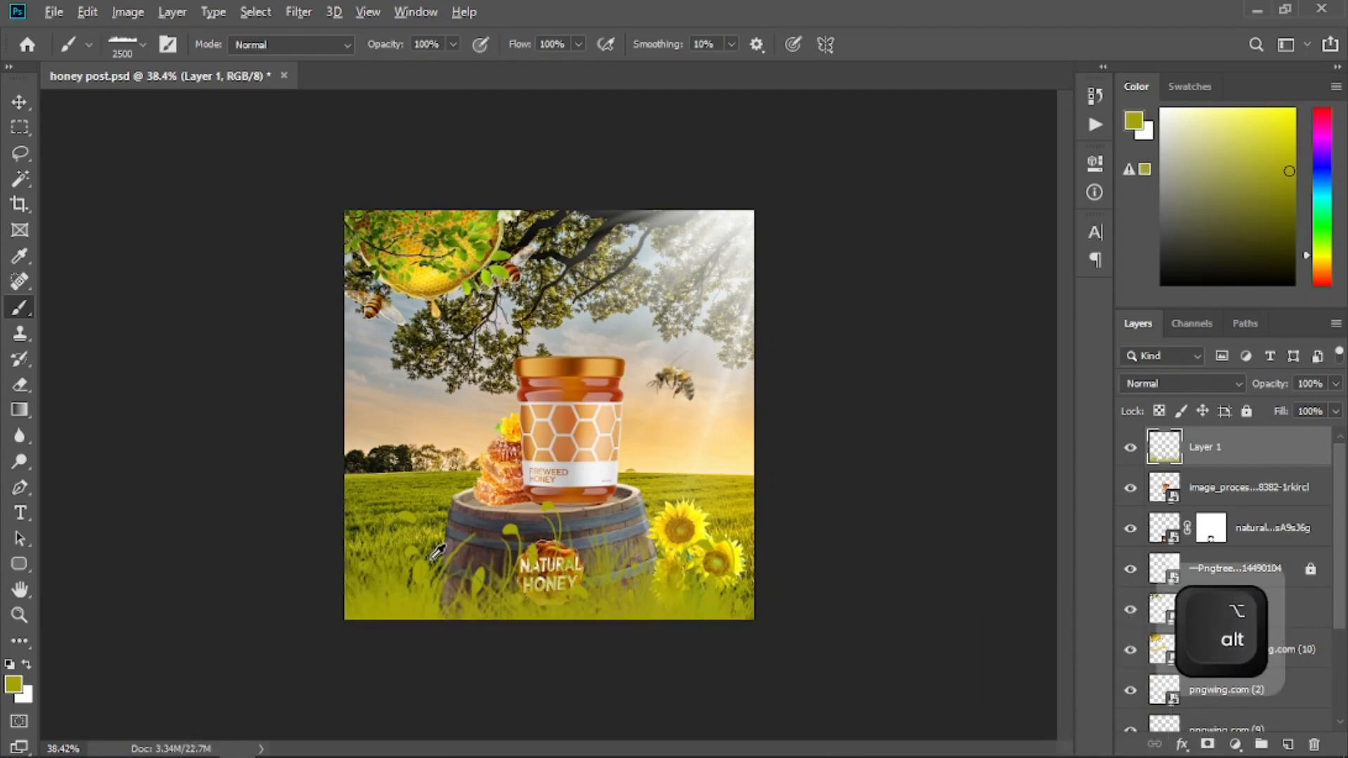
- Sample a dark green from the grass beside the barrel and add a new layer directly beneath the yellow-green grass layer
left_click(435, 552, "alt")
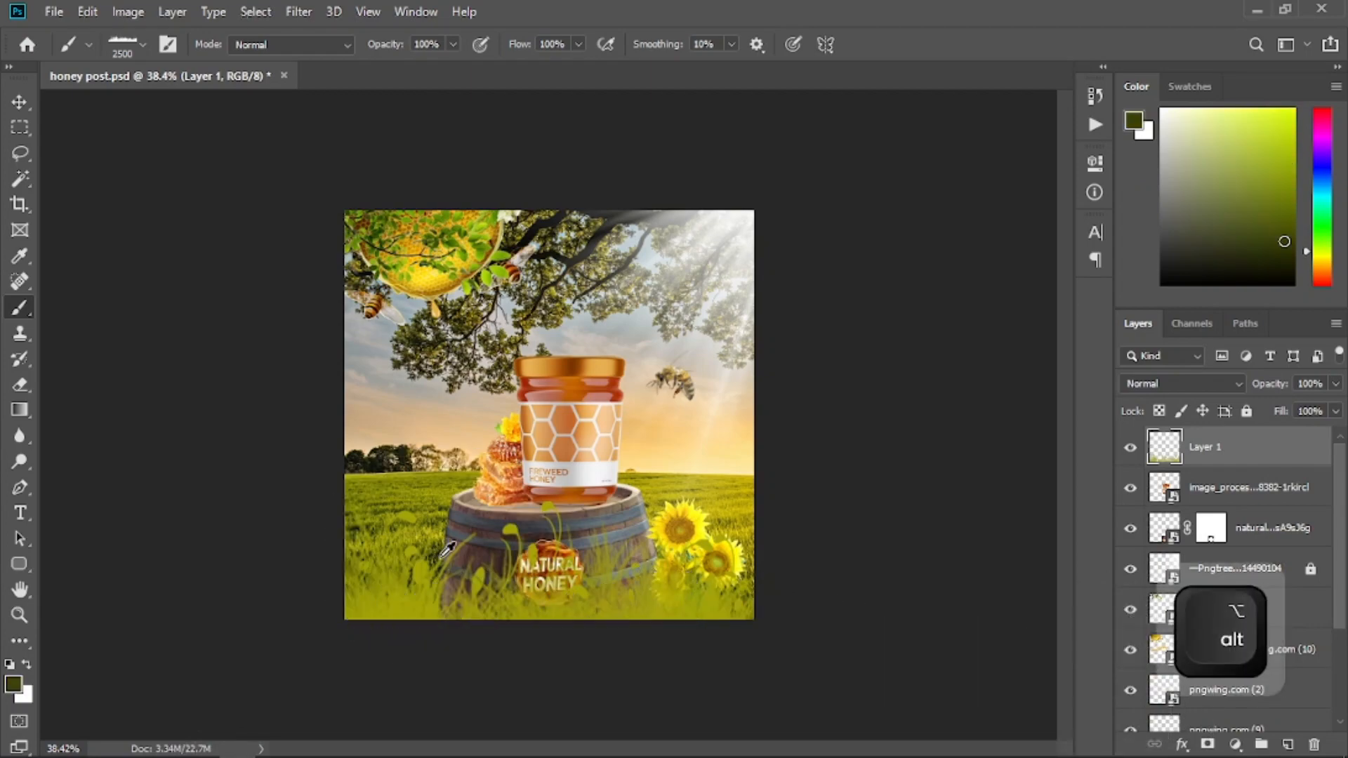
left_click(1289, 746)
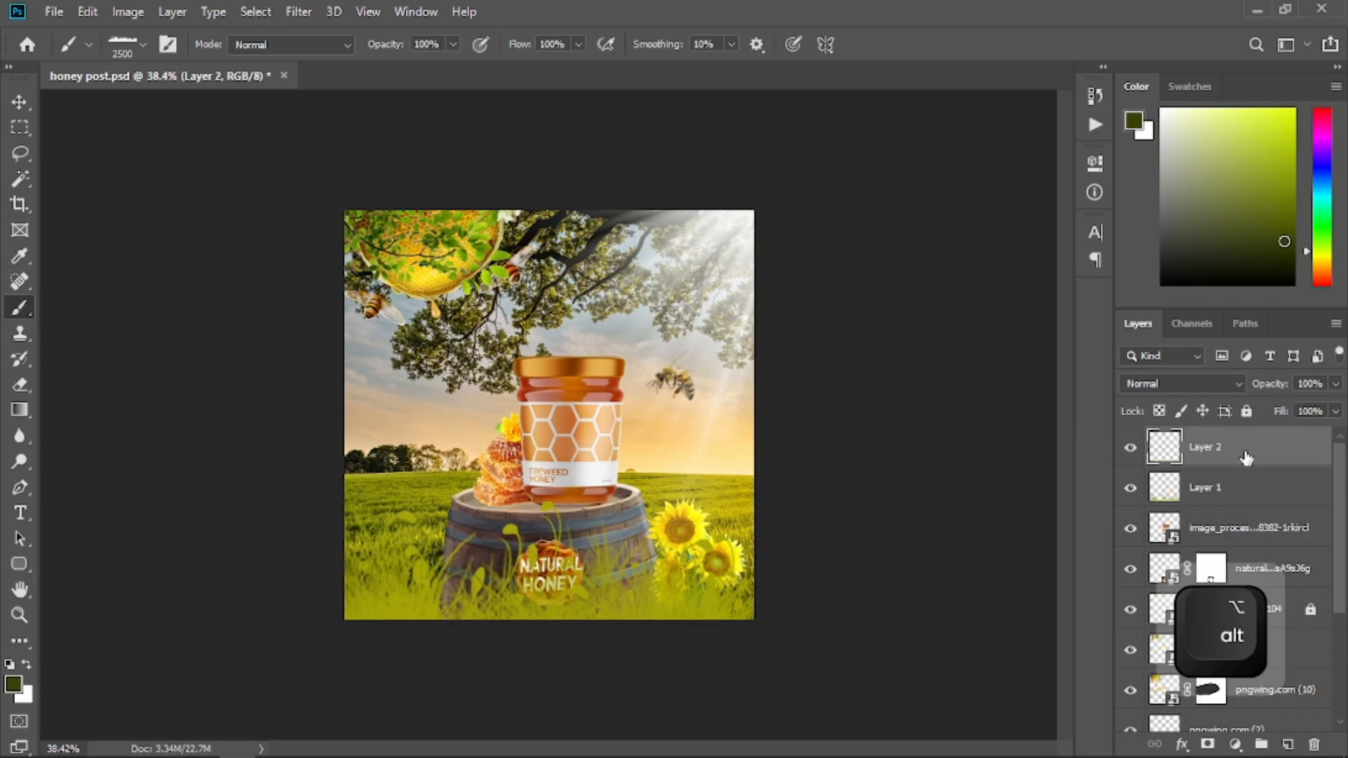
left_click_drag(1246, 457, 1252, 507)
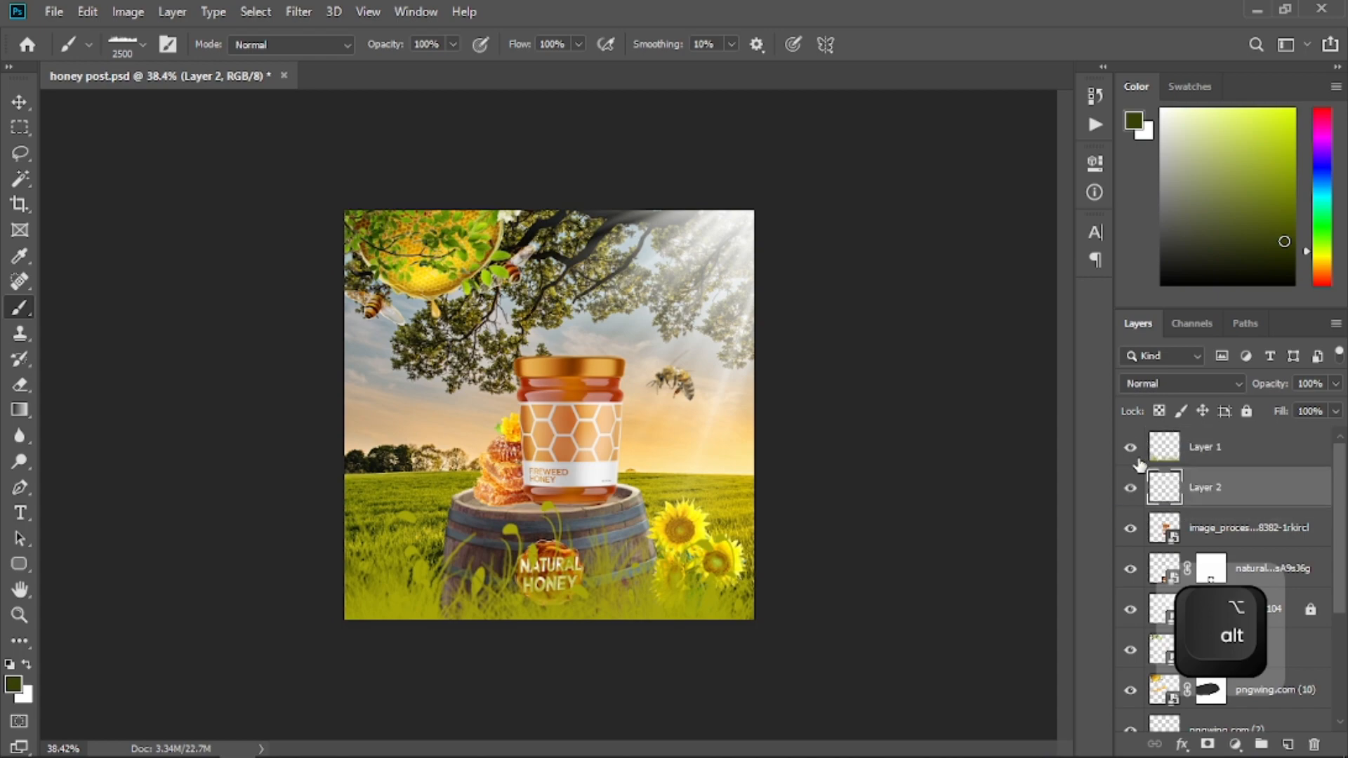
left_click(1133, 449)
left_click(1133, 449)
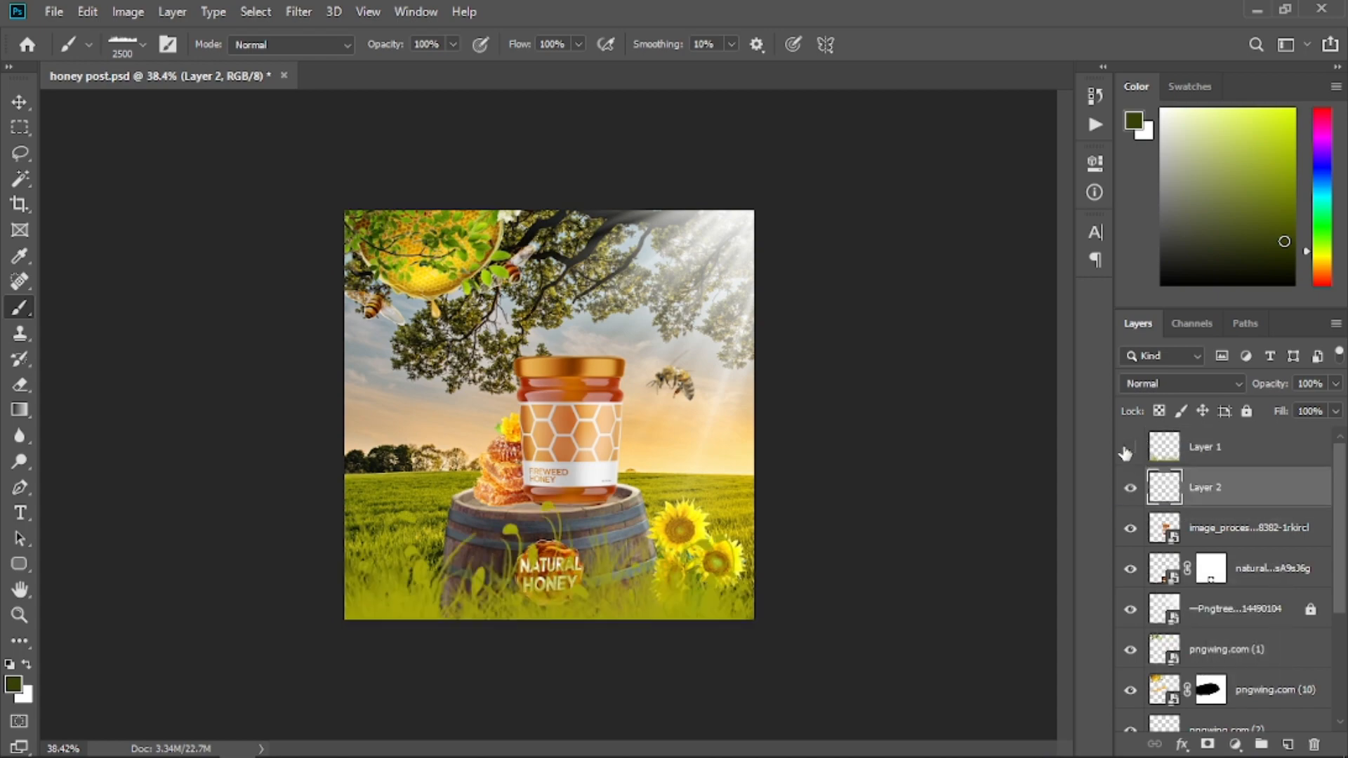
left_click(1126, 452)
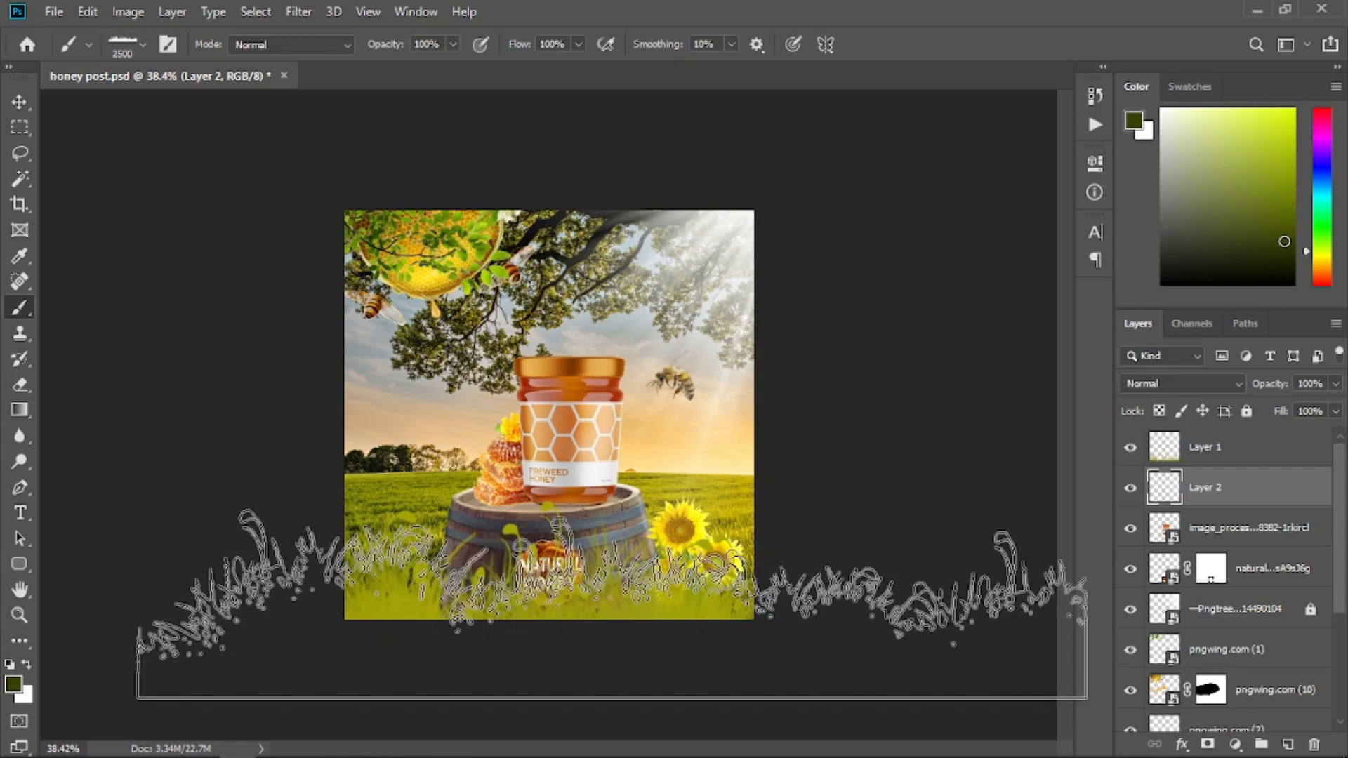
- Stamp dark green grass along the foreground on the lower grass layer and flip it horizontally
left_click(548, 570)
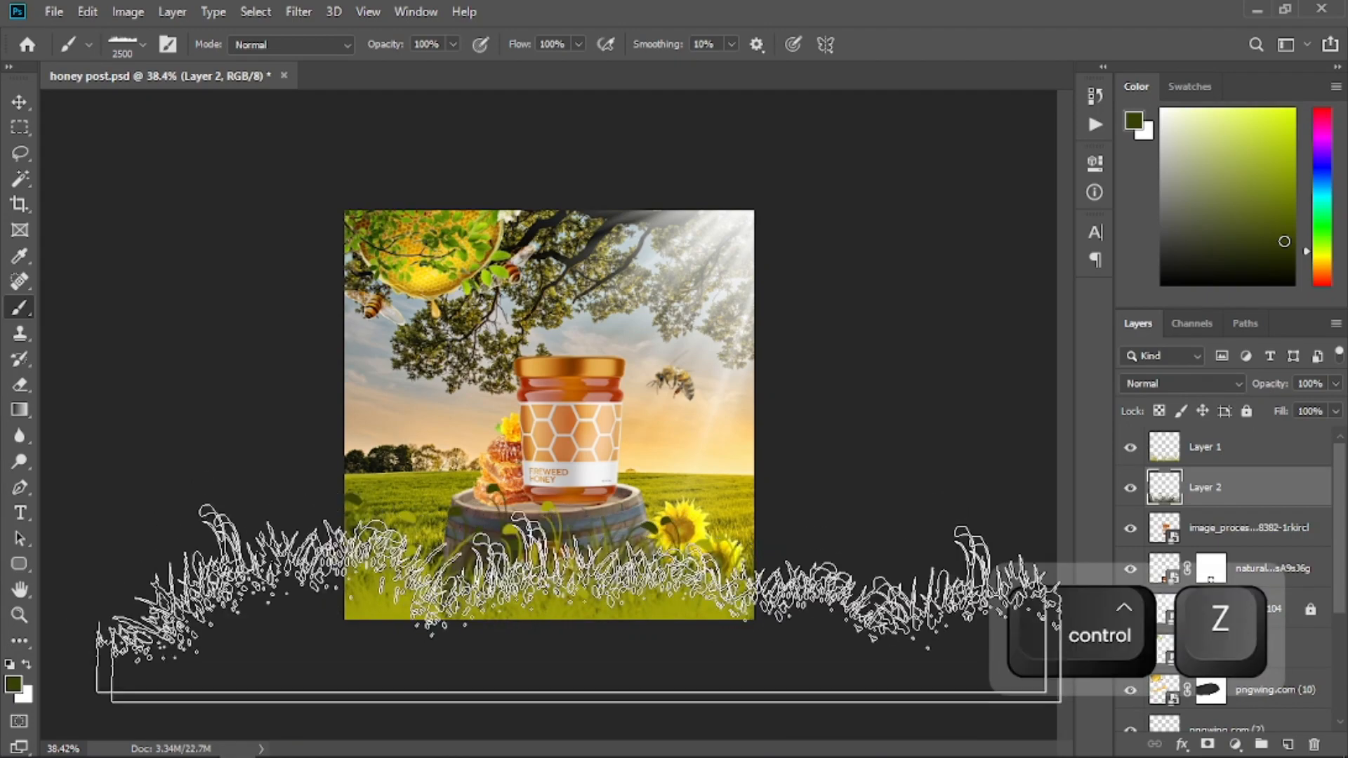
key("ctrl+t")
right_click(572, 574)
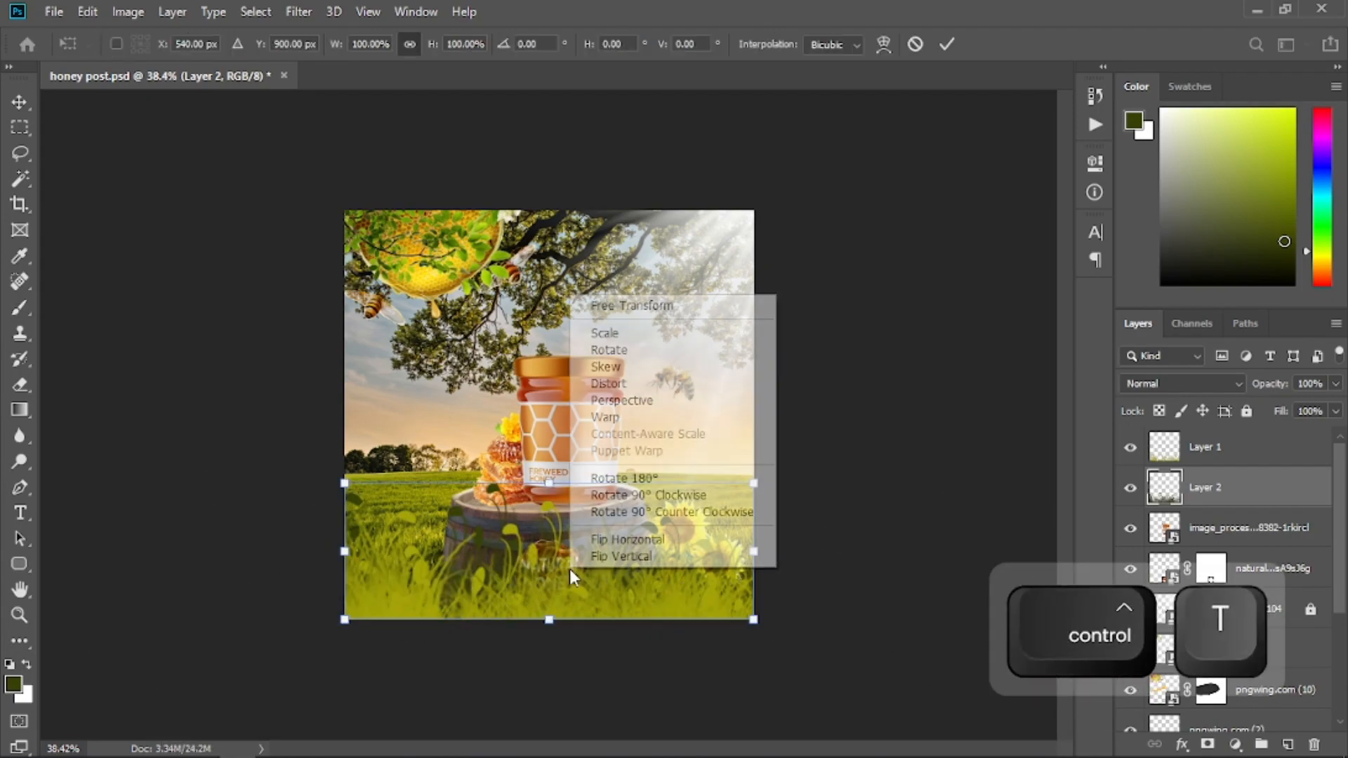
left_click(596, 541)
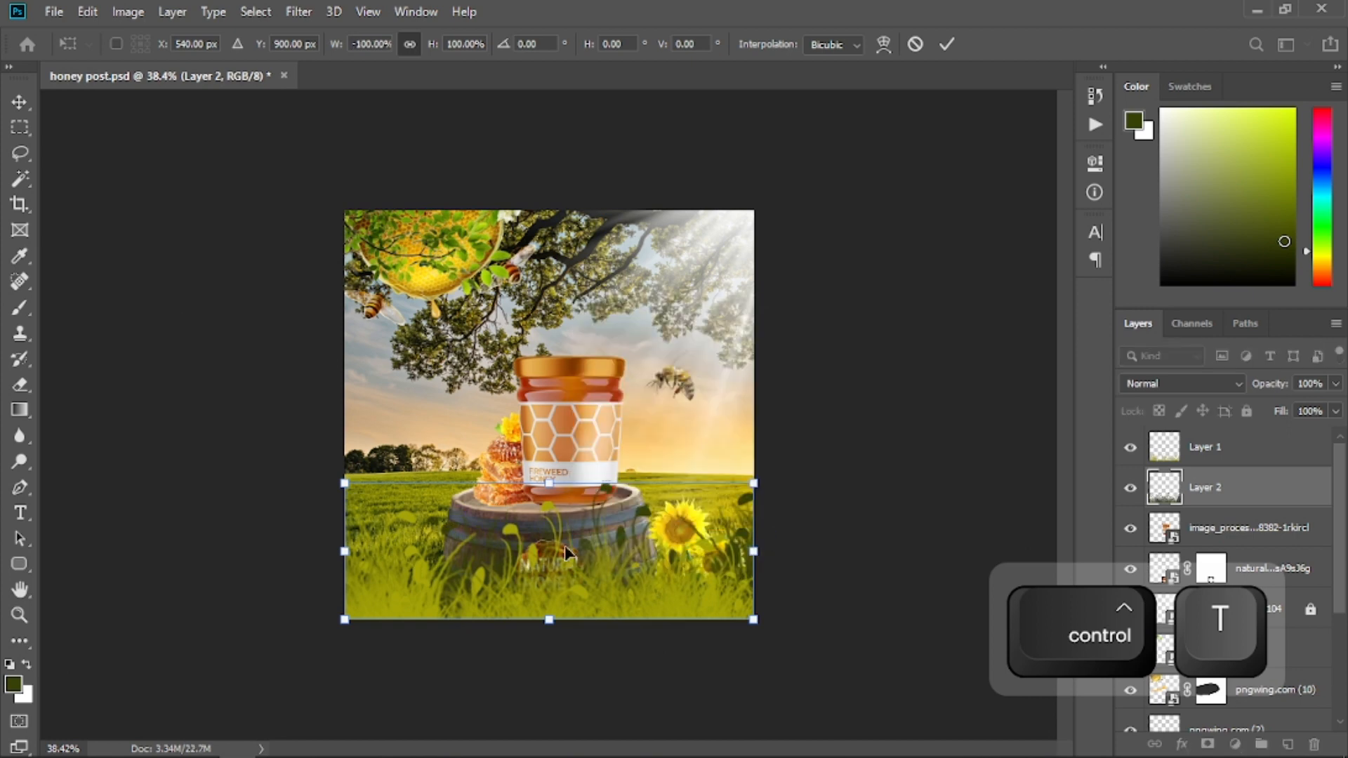
key("Return")
- Select both grass layers together and move the grass down to uncover more of the barrel and sunflowers
key("z")
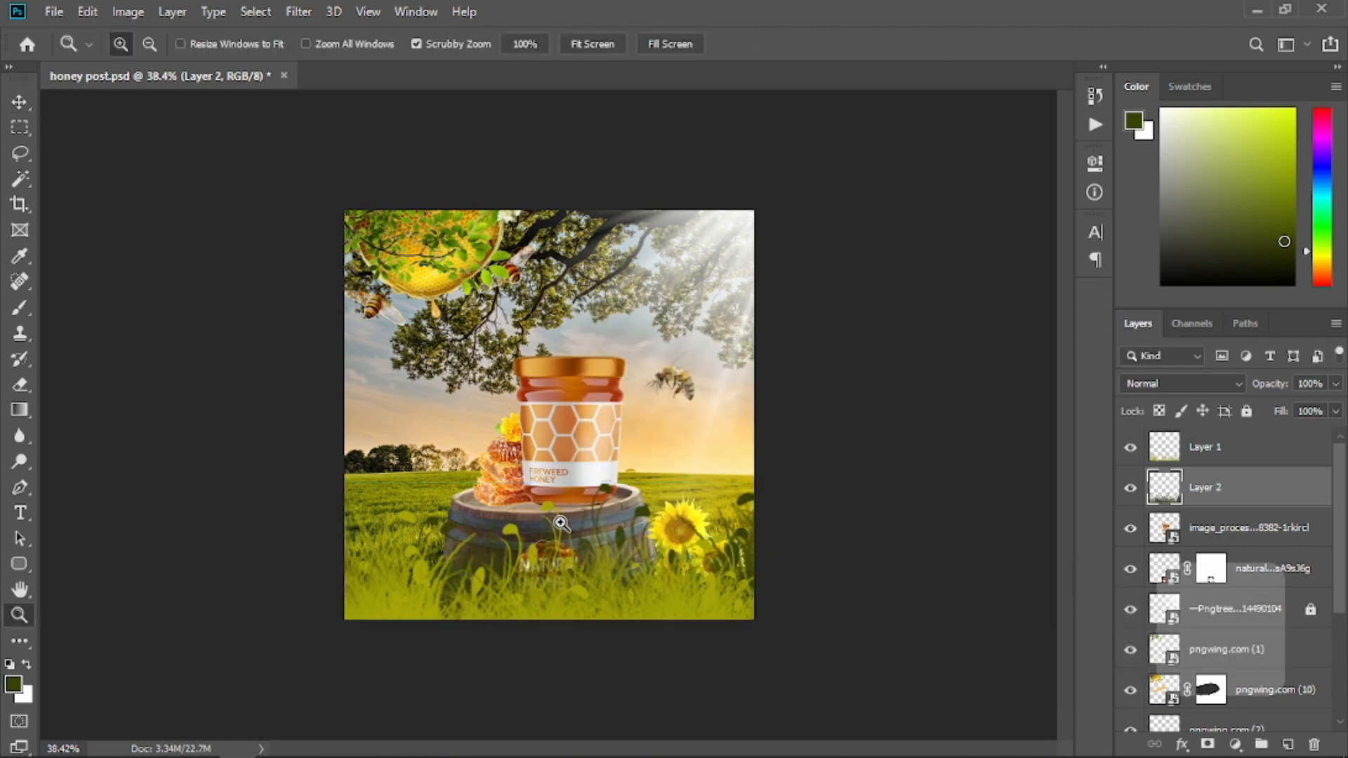
left_click_drag(562, 523, 580, 523)
left_click(1221, 446, "shift")
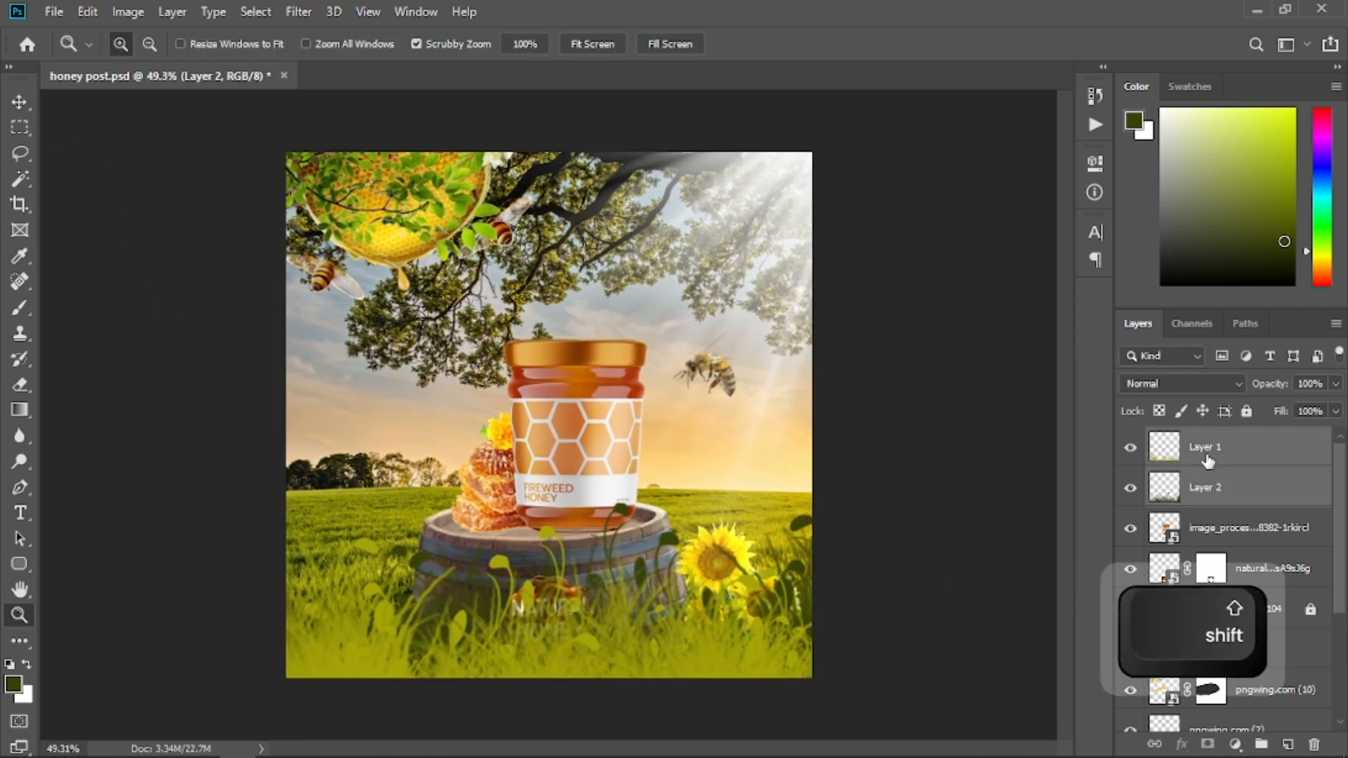
key("ctrl+t")
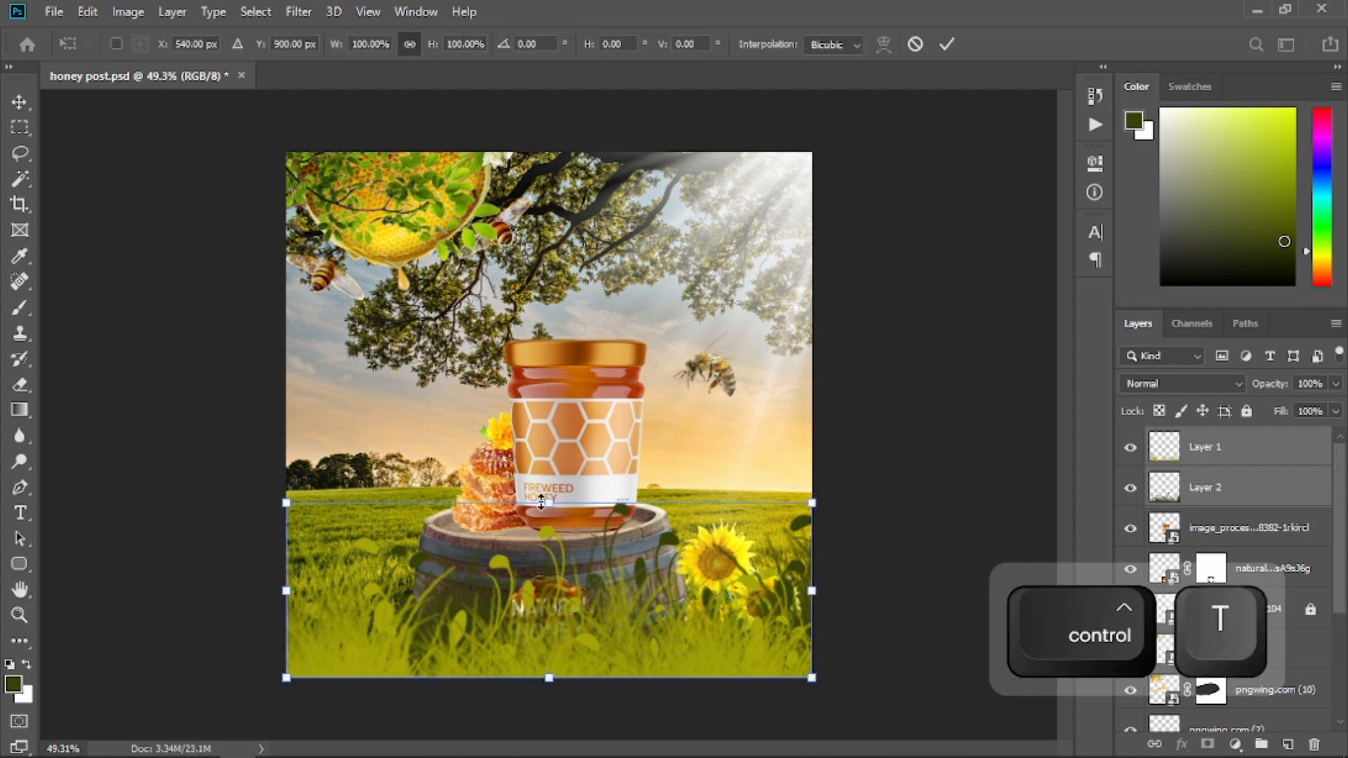
left_click_drag(549, 503, 549, 507)
key("ctrl+z")
key("ctrl+z")
left_click_drag(590, 604, 594, 656)
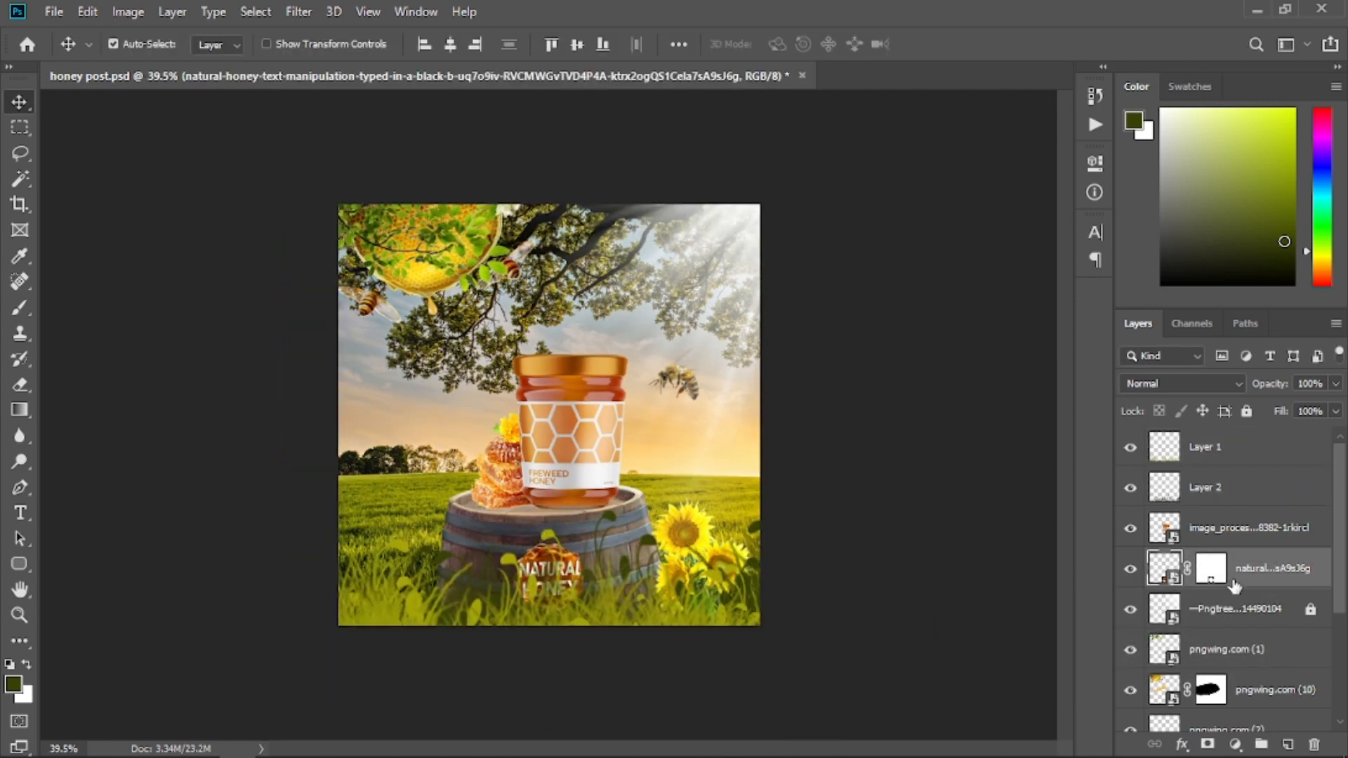
- Bring the Natural Honey badge layer above both grass layers and nudge the badge down slightly
left_click_drag(1246, 576, 1262, 440)
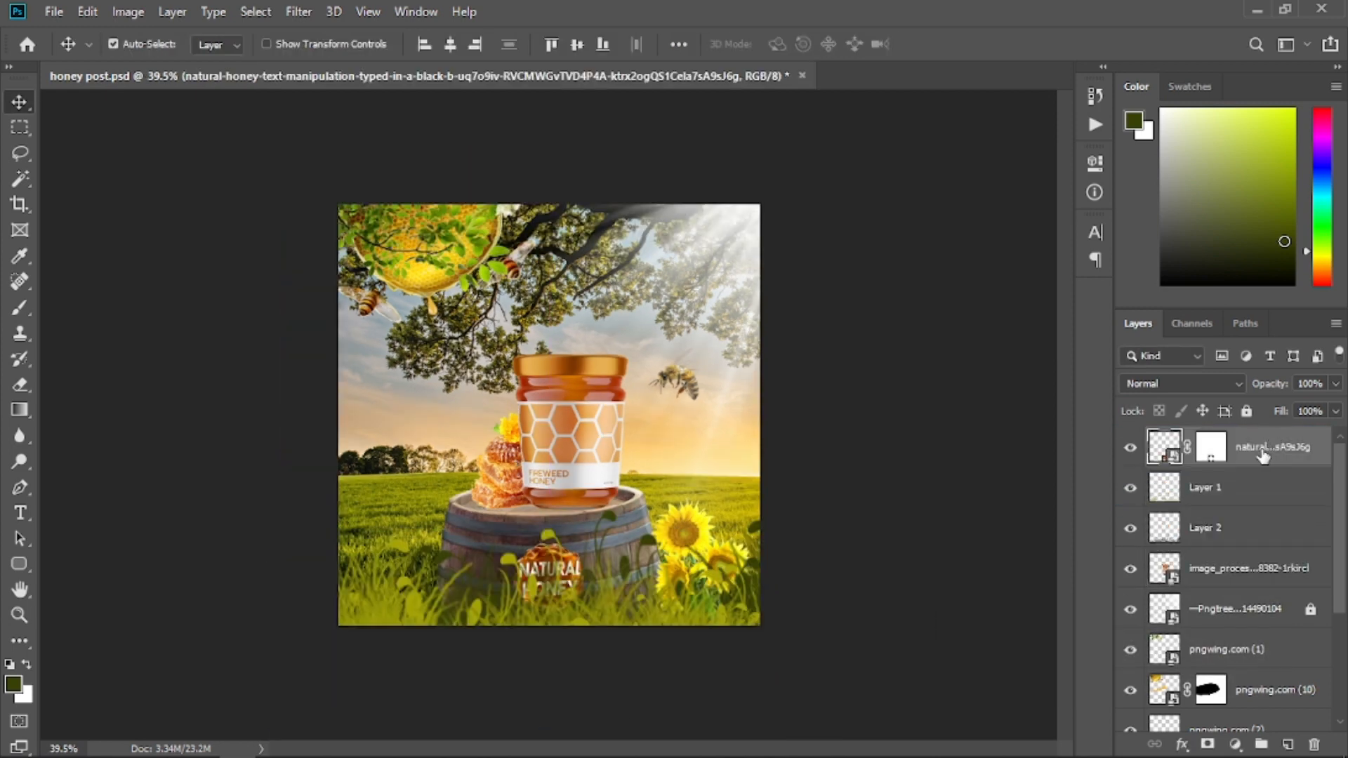
left_click_drag(535, 592, 535, 599)
key("ctrl+plus")
- Draw a dark green circle with the Ellipse tool, about 214 × 214 px, around the Natural Honey badge
right_click(20, 563)
left_click(73, 605)
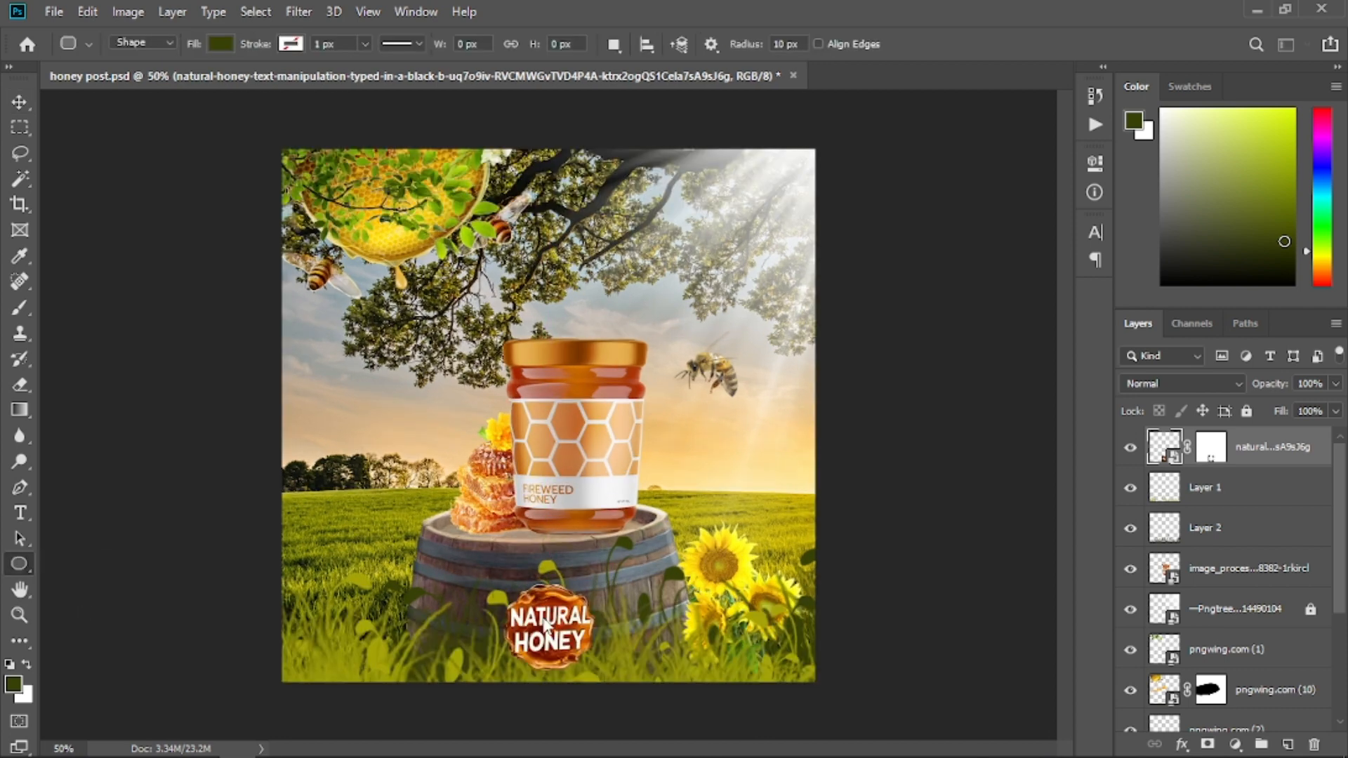
key("shift")
left_click_drag(495, 585, 604, 679)
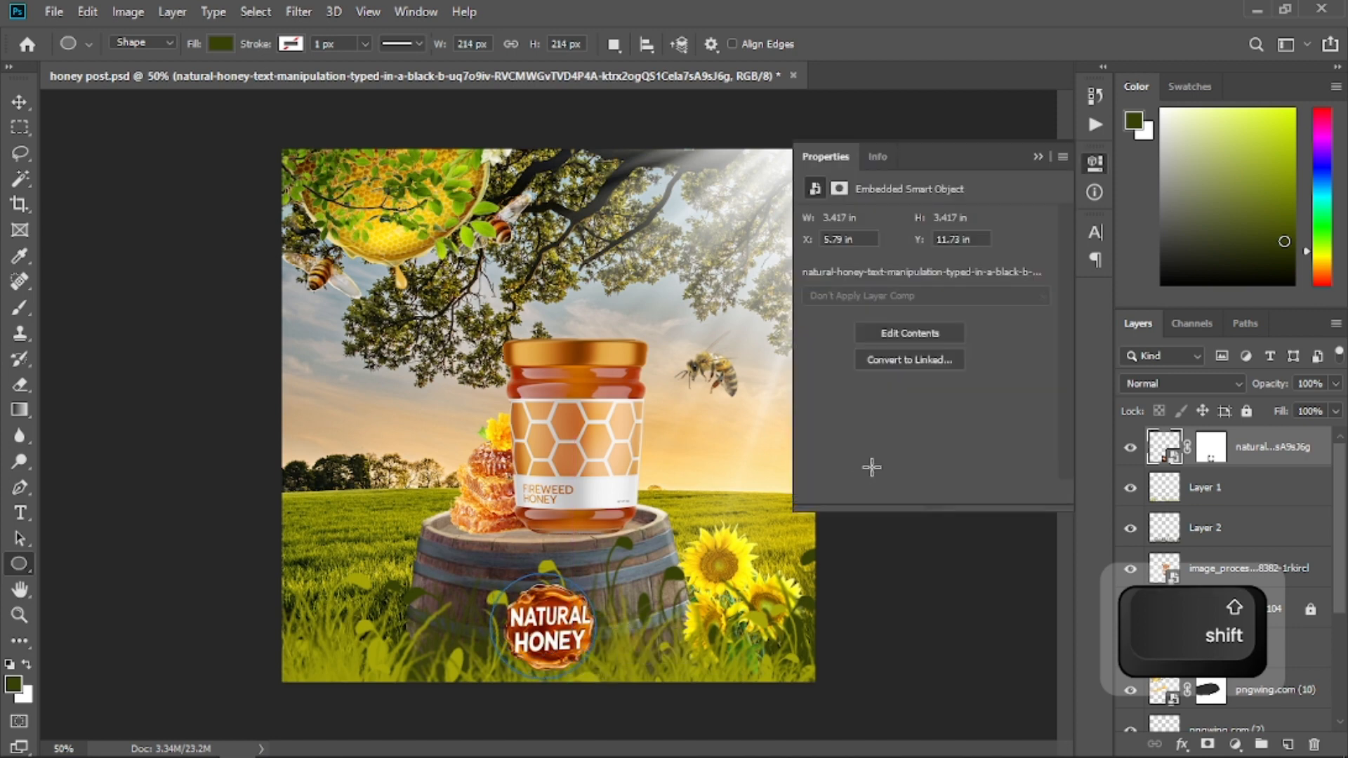
left_click(1039, 157)
- Centre the green circle horizontally on the canvas and move its layer beneath the badge layer
left_click(18, 104)
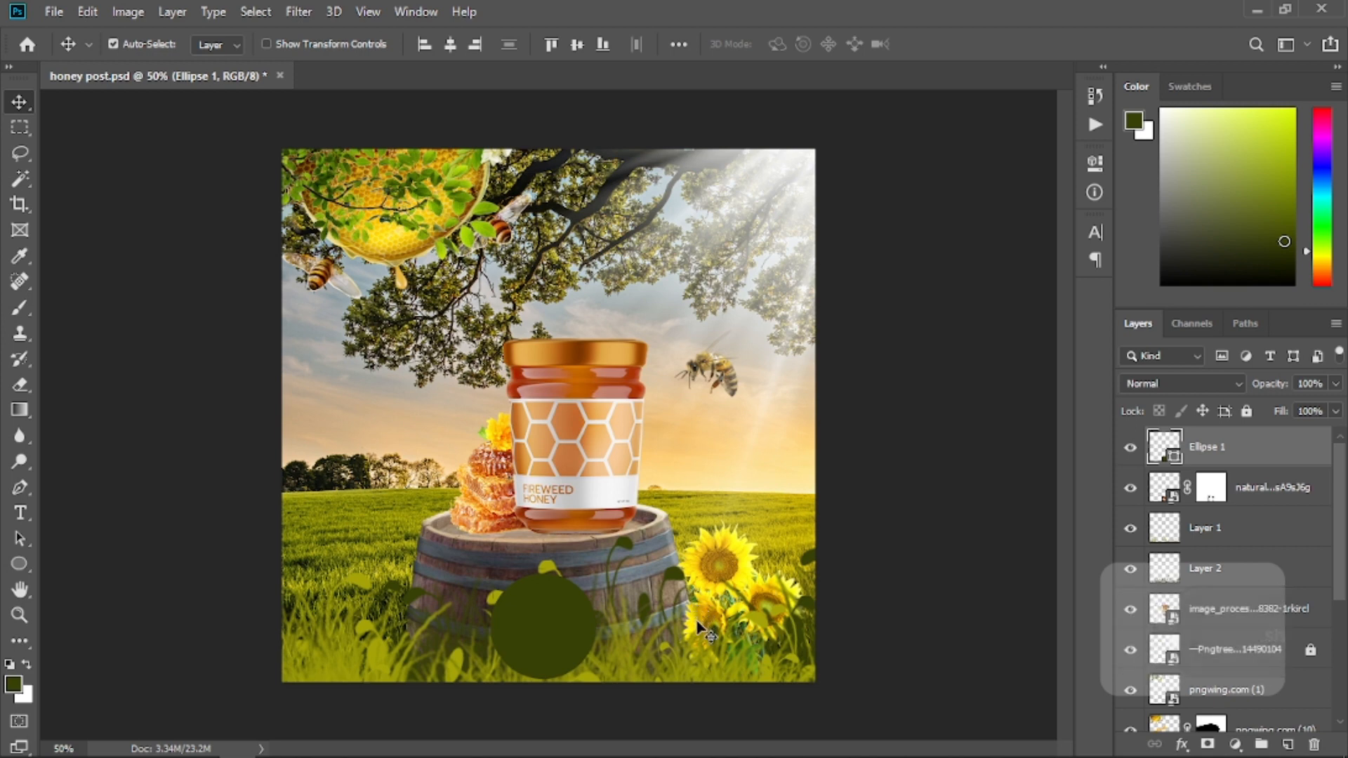
left_click(450, 48)
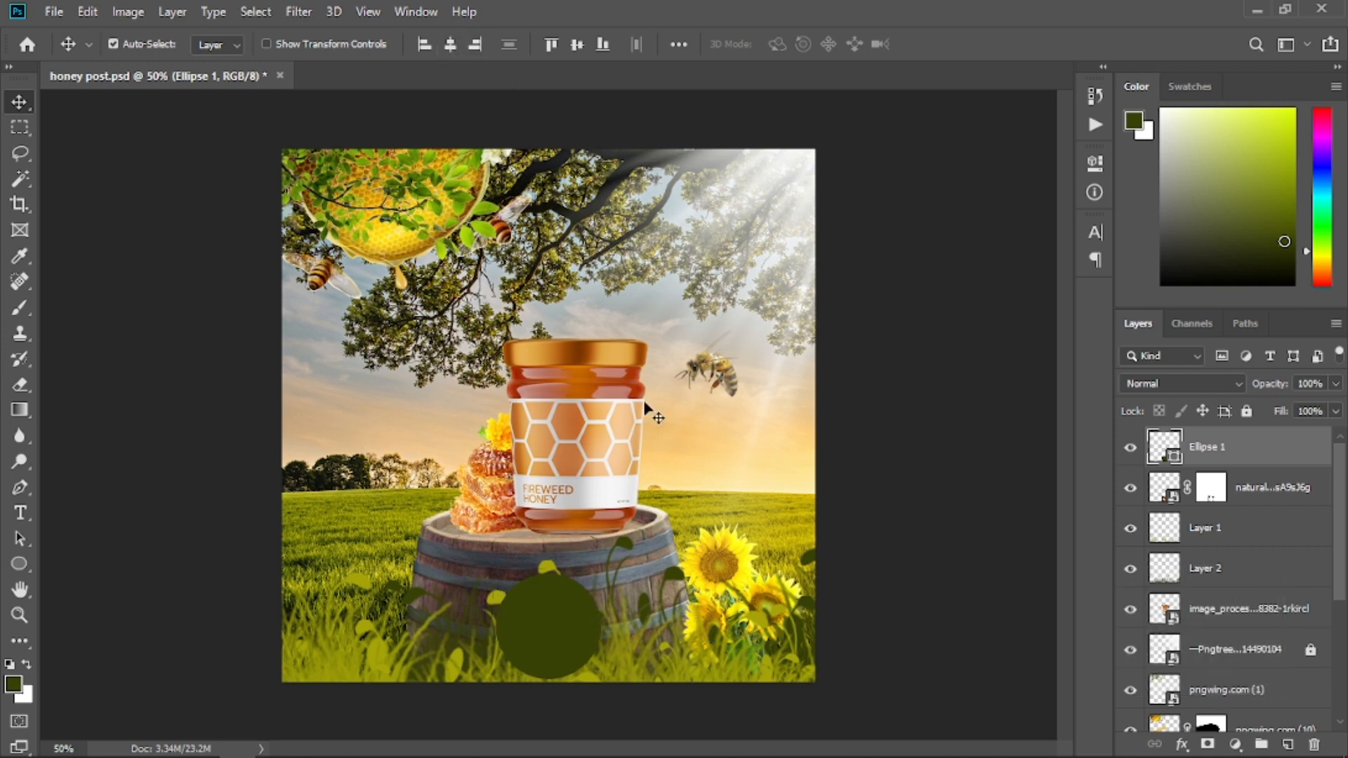
left_click_drag(1331, 457, 1275, 514)
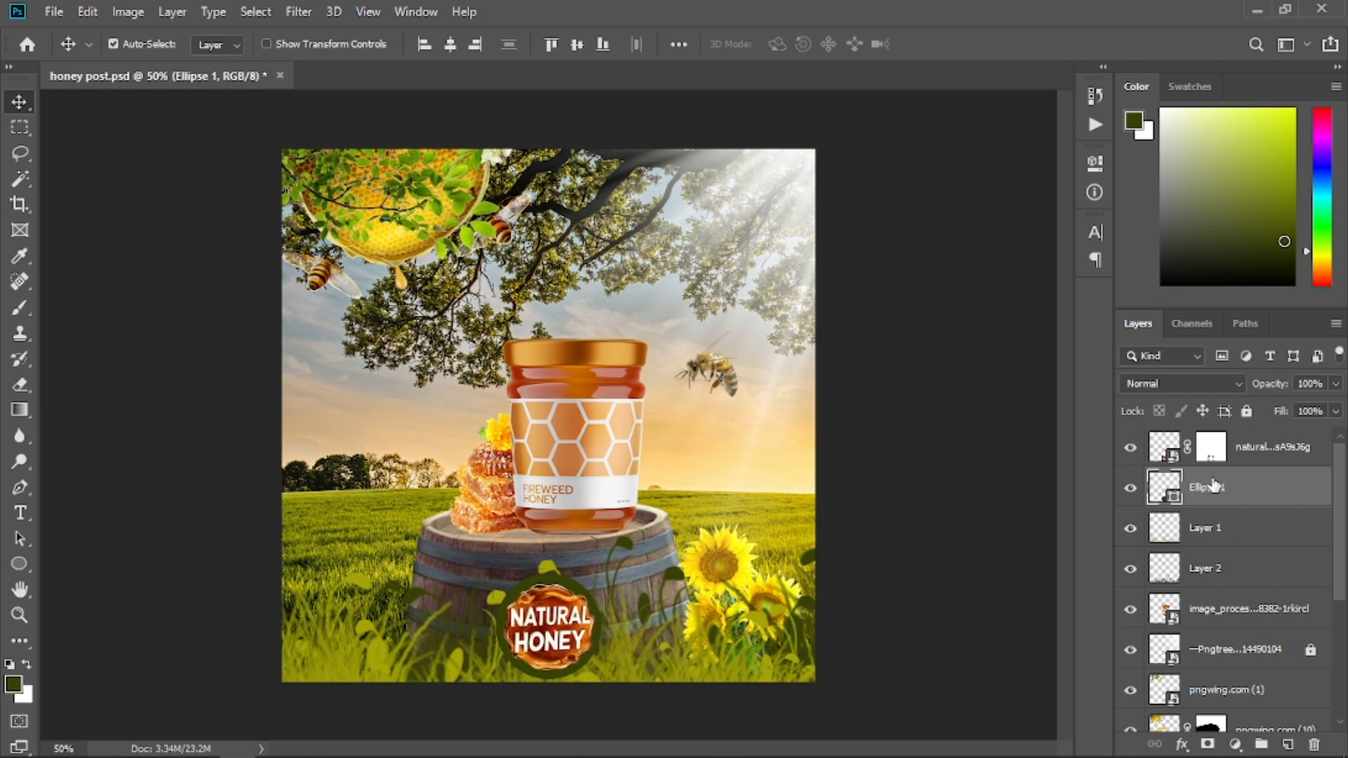
- Recolour the circle behind the badge with an orange-brown fill sampled from the badge's honey splash
key("z")
left_click_drag(602, 640, 646, 574)
key("space")
left_click(19, 564)
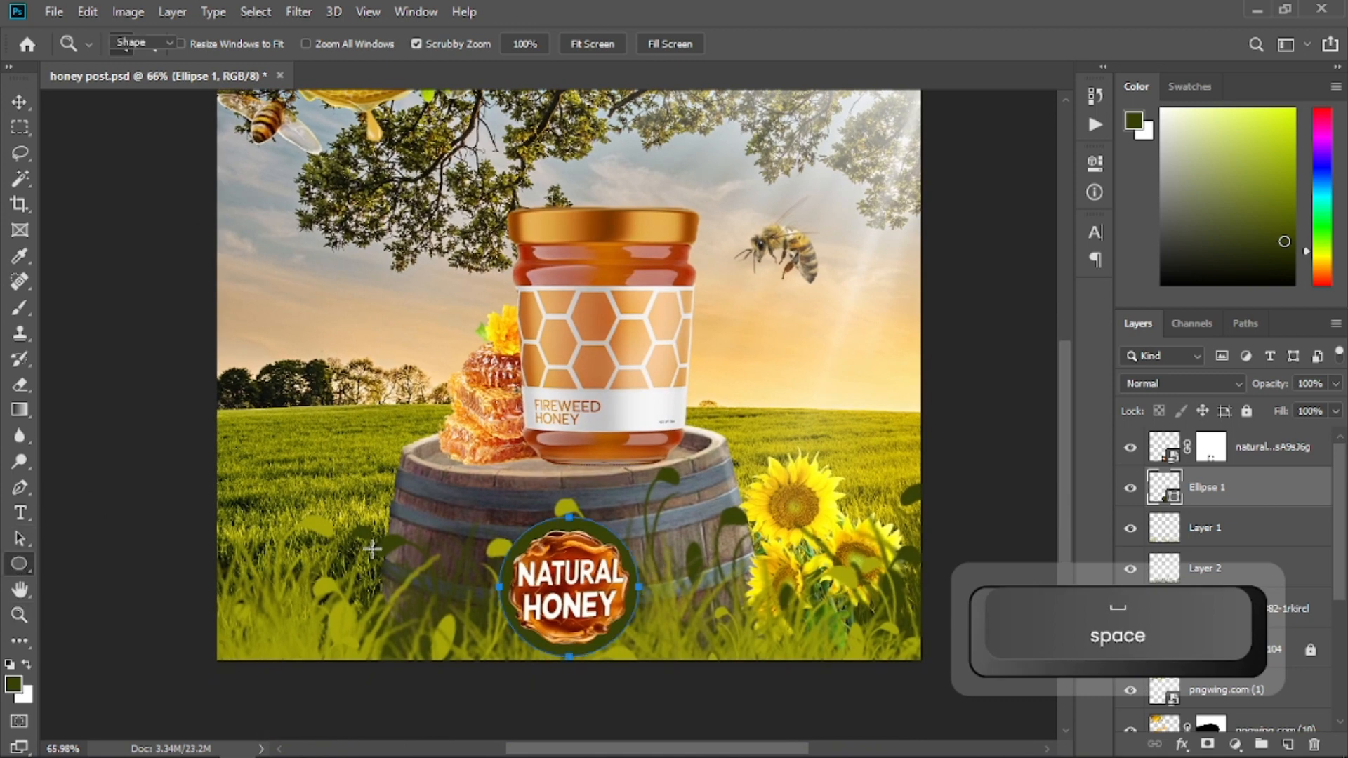
left_click(222, 44)
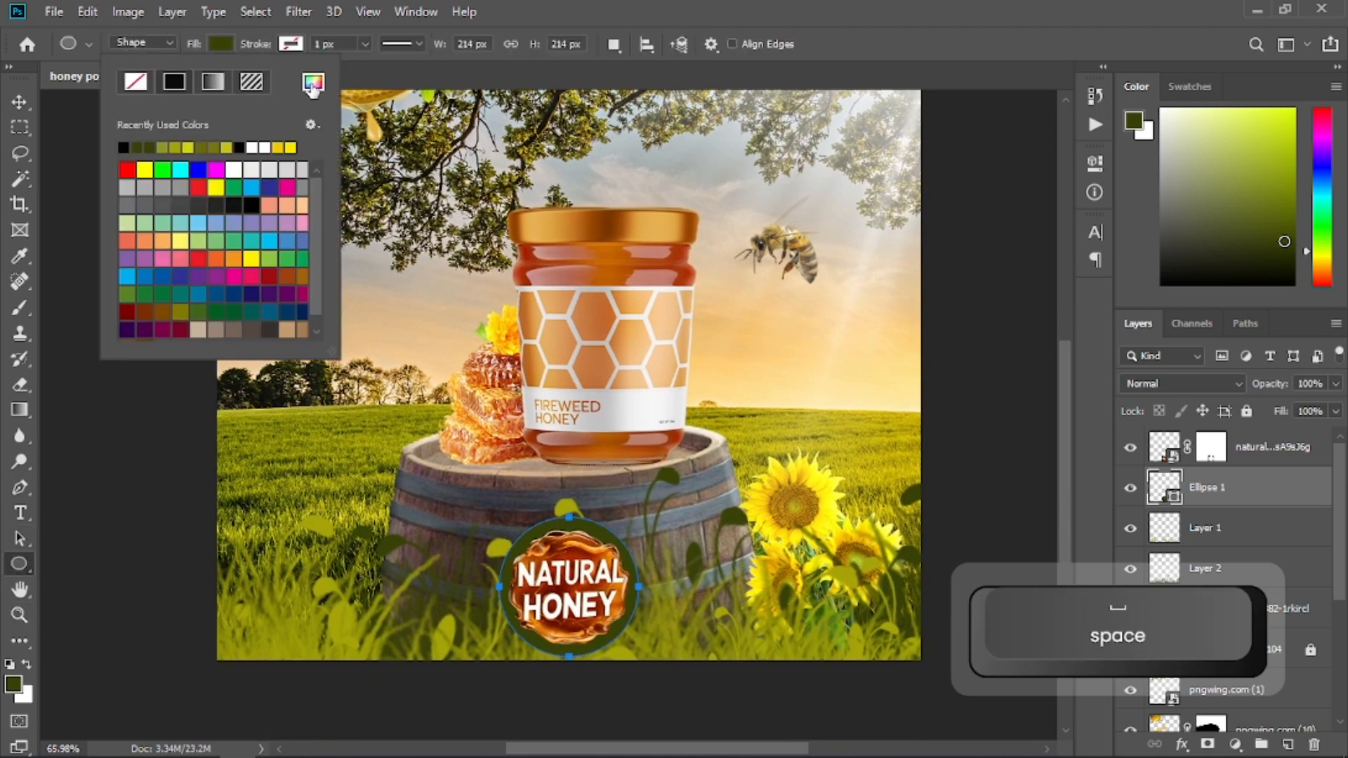
left_click(313, 81)
left_click(580, 535)
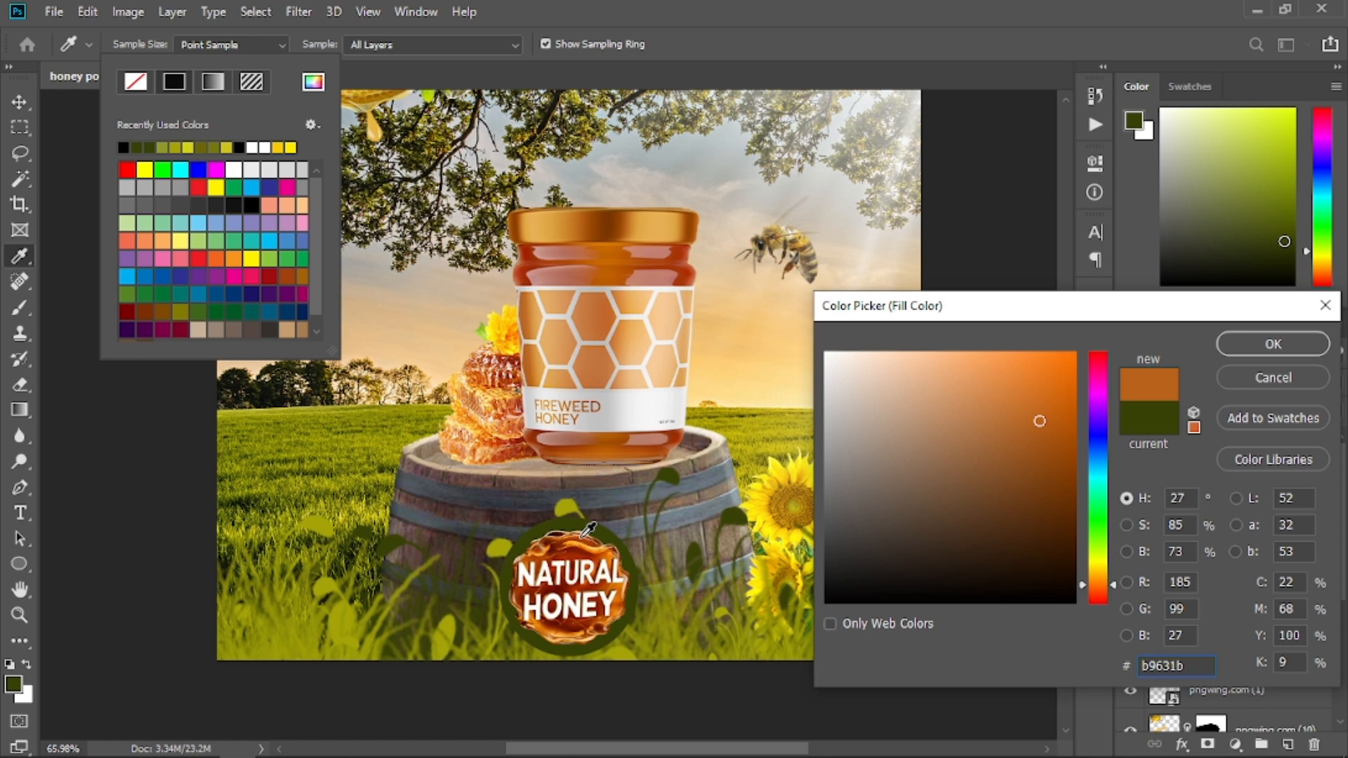
left_click(582, 534)
left_click(1253, 348)
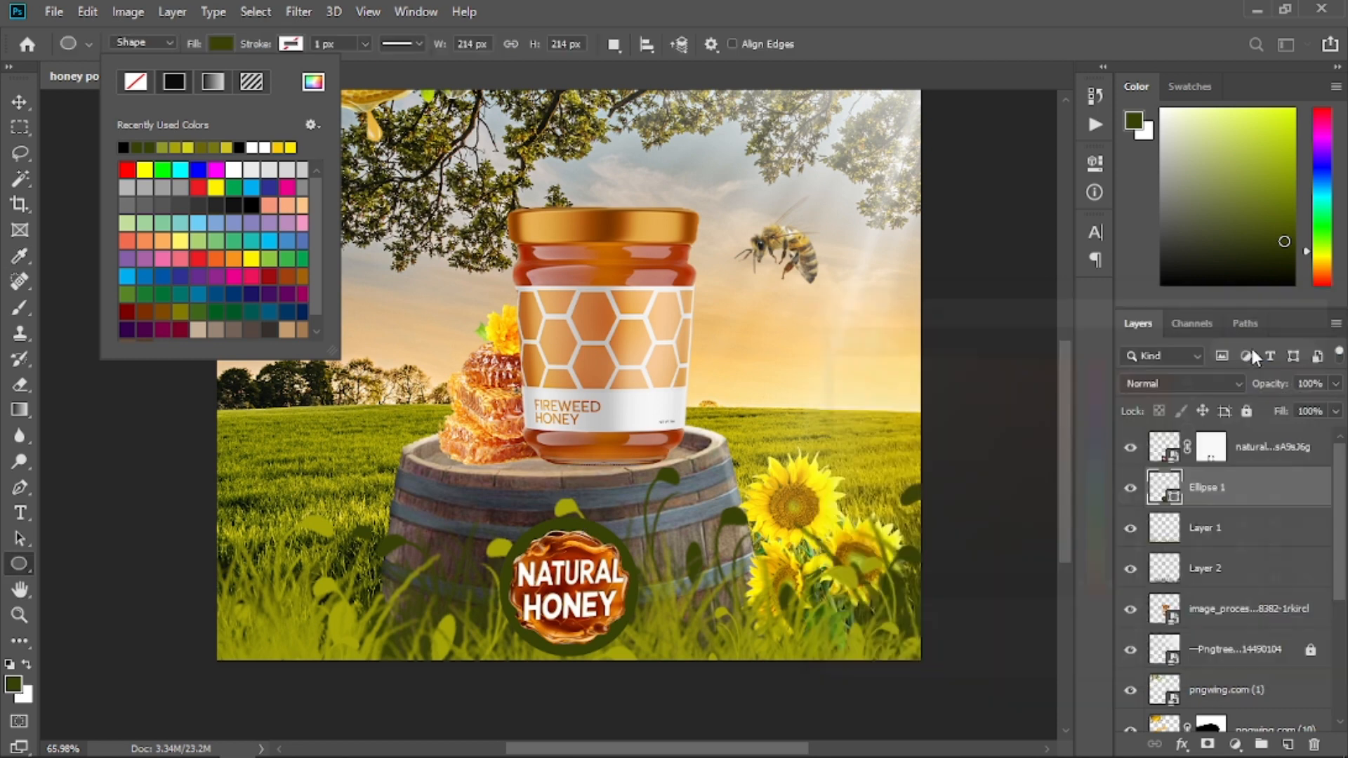
key("v")
- Add a Multiply Inner Shadow to the circle with 35% opacity, 0 px distance, 33% choke and 13 px size
right_click(1305, 478)
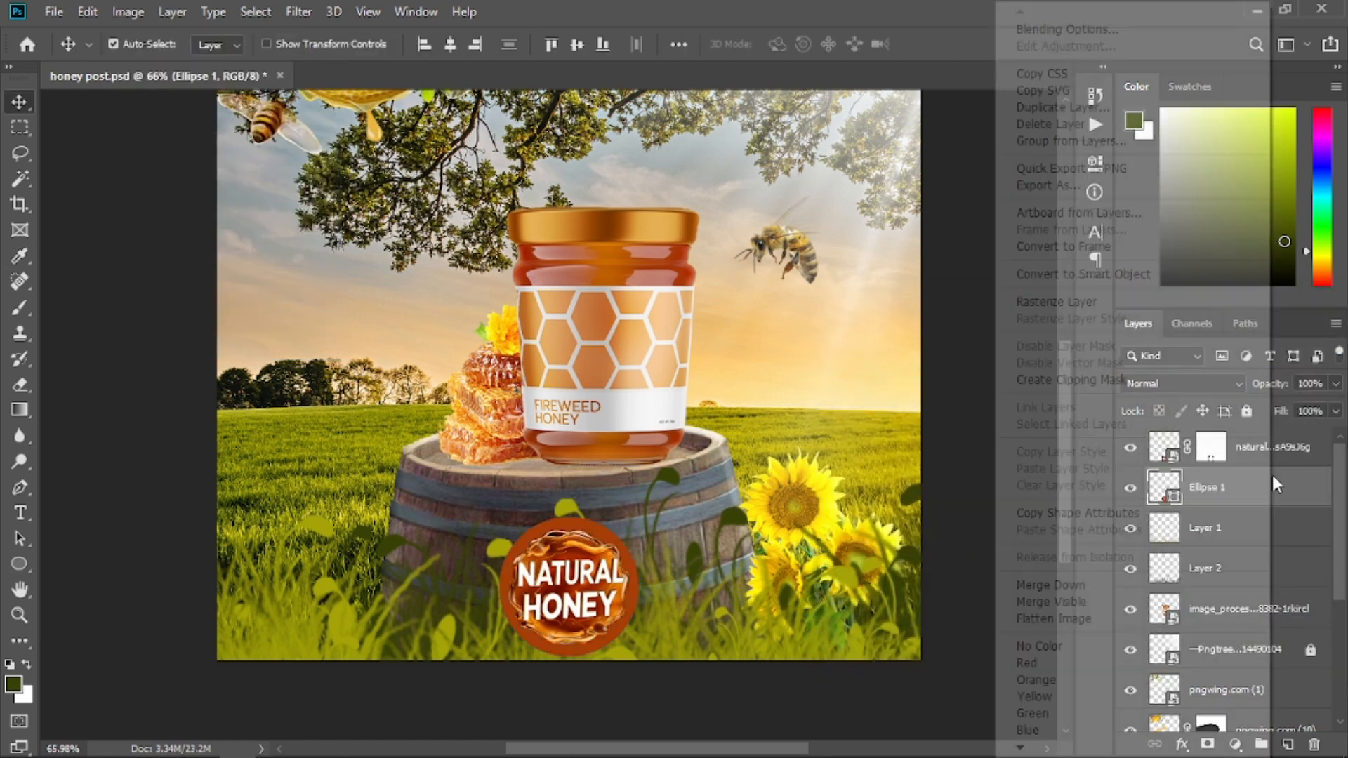
left_click(1095, 36)
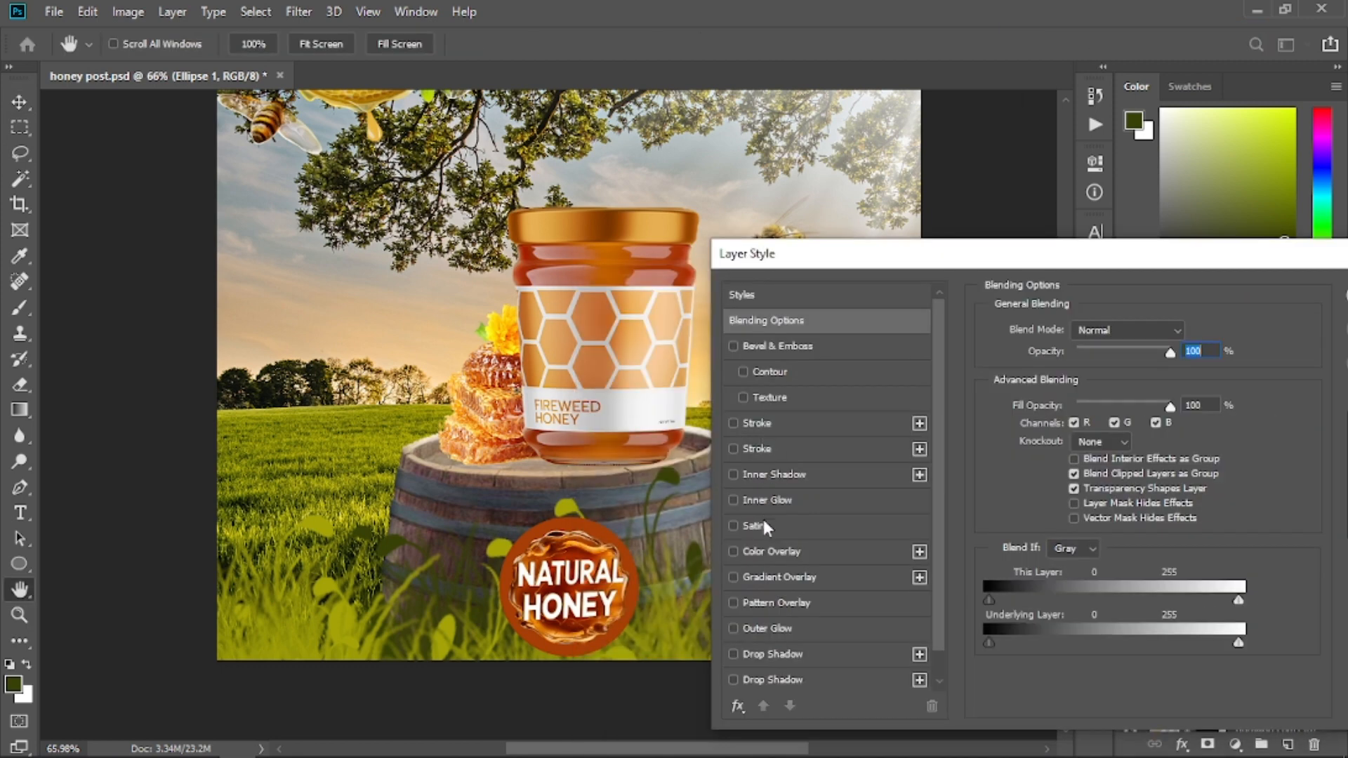
left_click(775, 477)
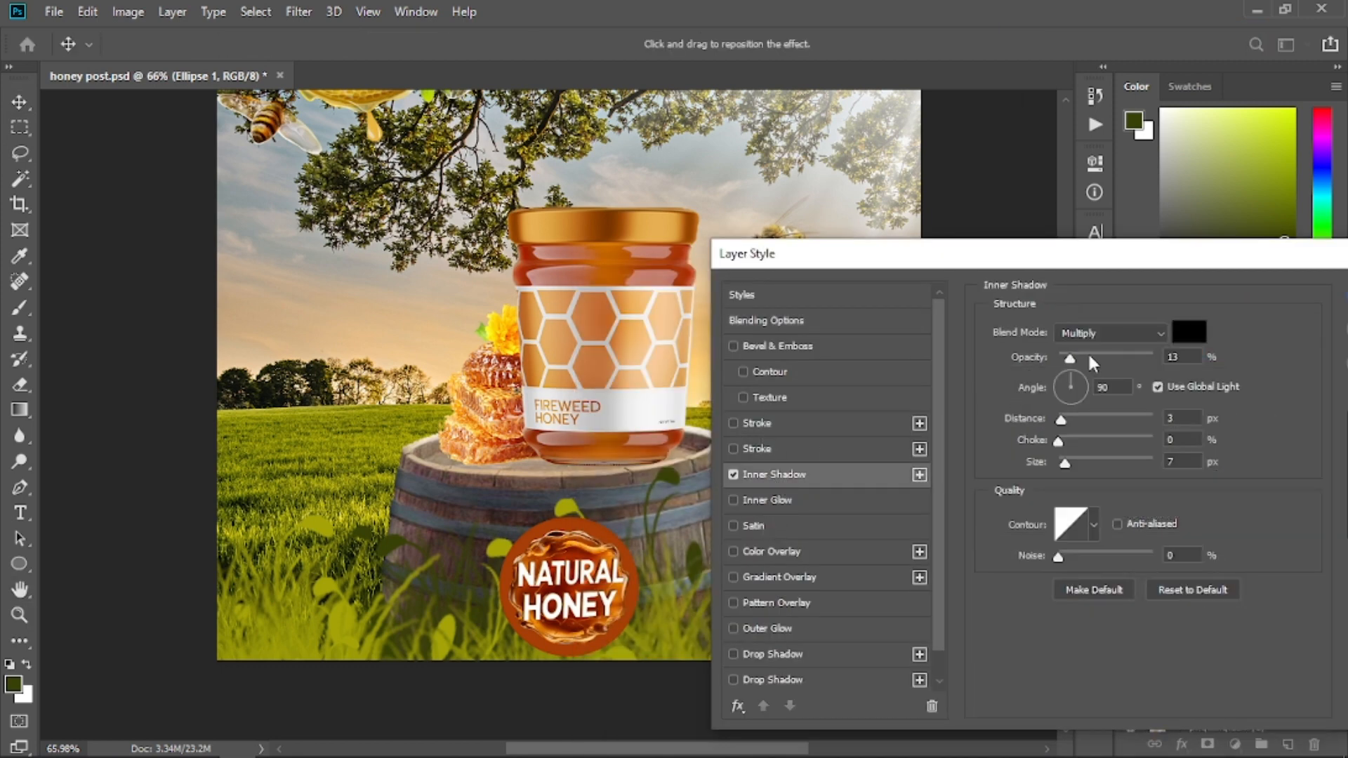
left_click_drag(1111, 360, 1109, 359)
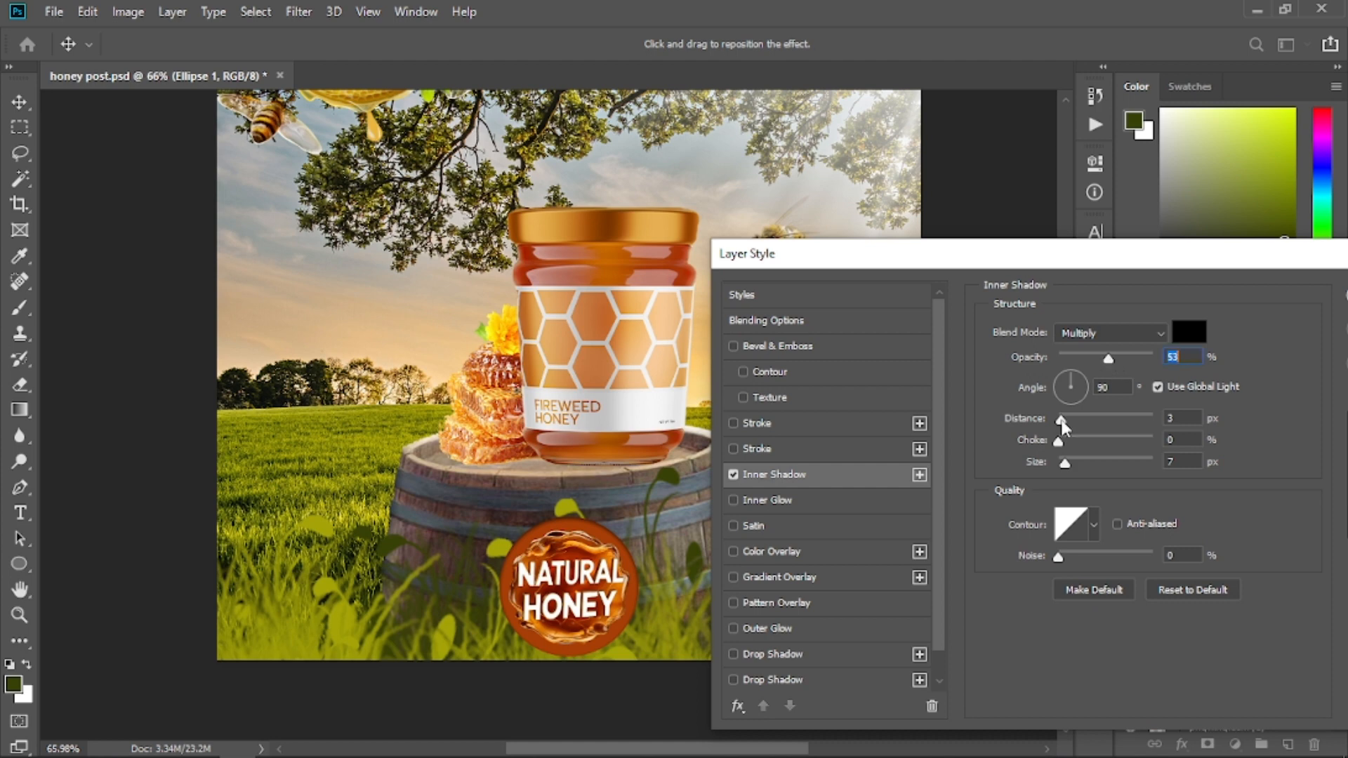
left_click(1068, 420)
left_click(1069, 440)
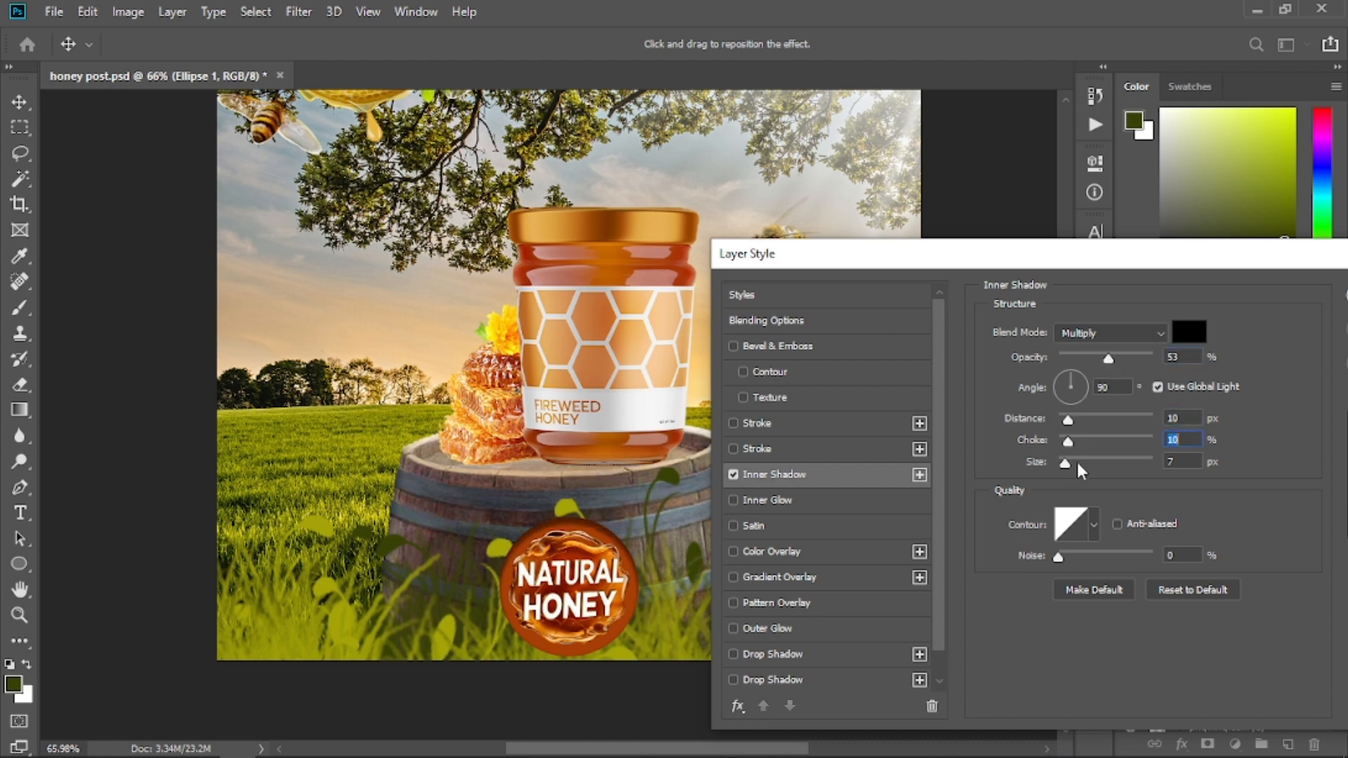
mouse_move(1078, 464)
left_mouse_down()
mouse_move(1090, 464)
mouse_move(1074, 465)
left_mouse_up()
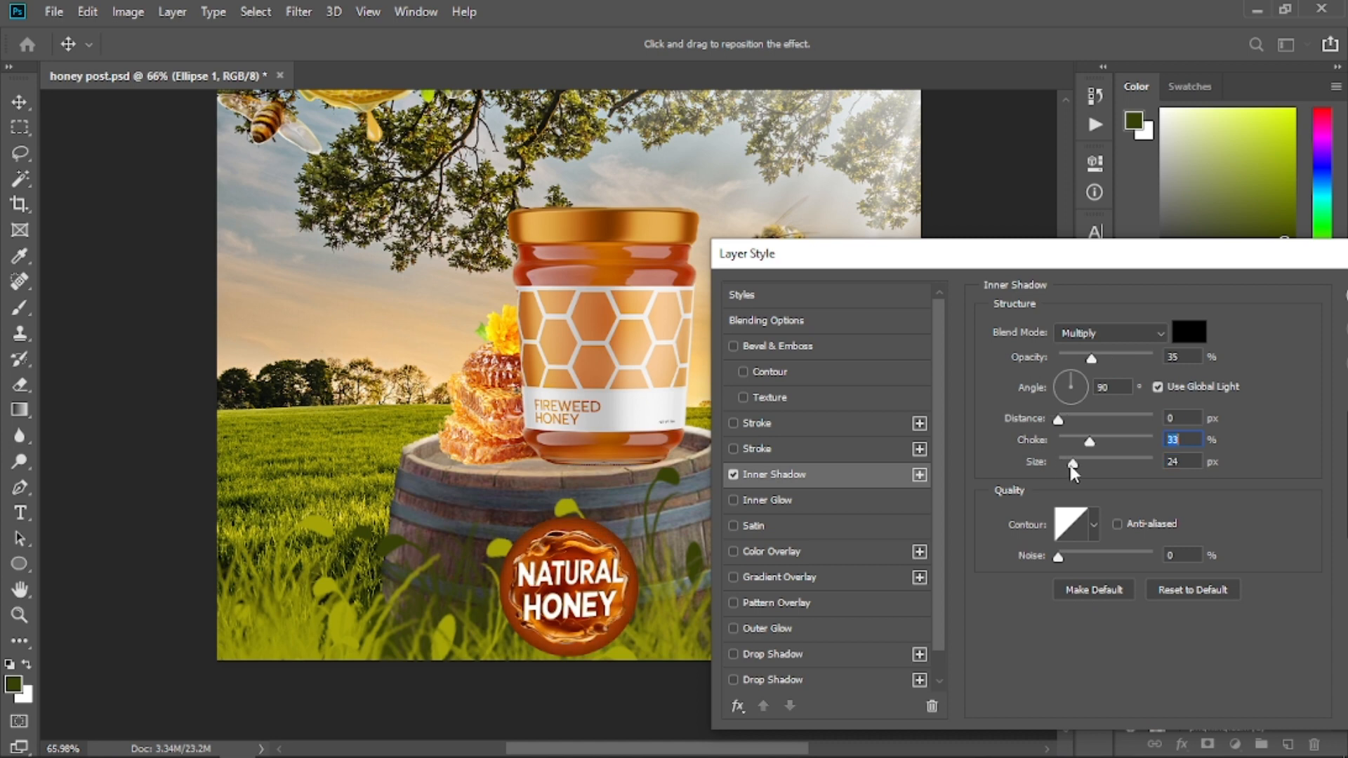
left_click_drag(1070, 465, 1069, 466)
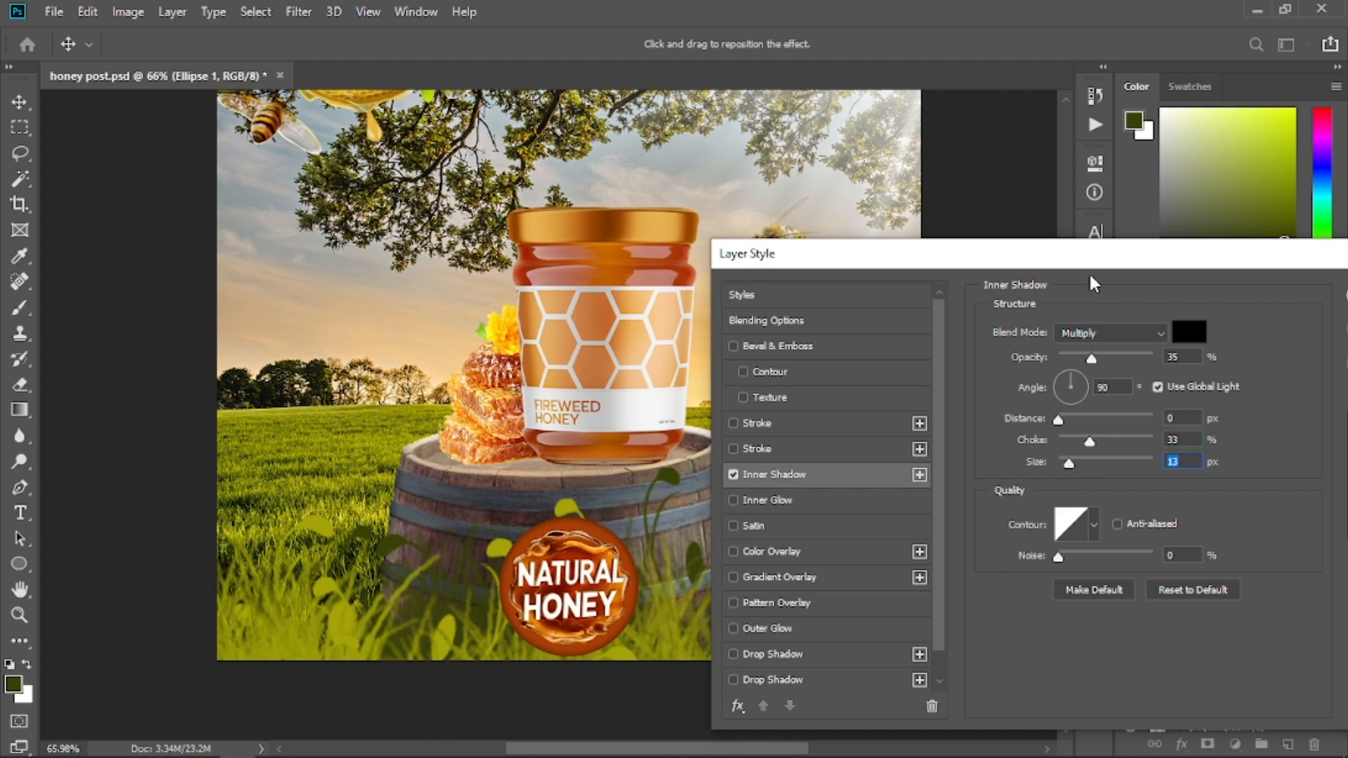
left_click_drag(1092, 285, 777, 281)
left_click(1134, 301)
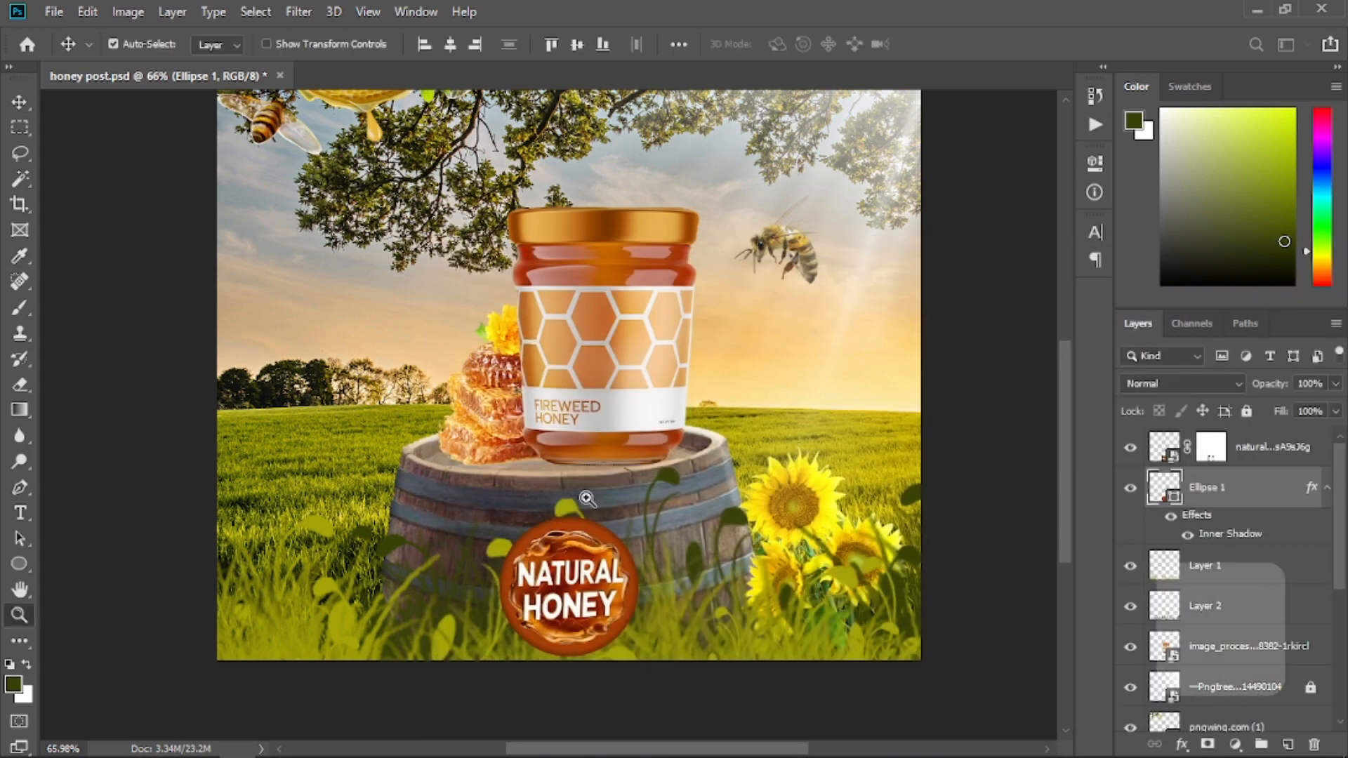
- Create a new empty layer directly above the barrel layer and clip it to the barrel
key("z")
left_click_drag(587, 498, 610, 499)
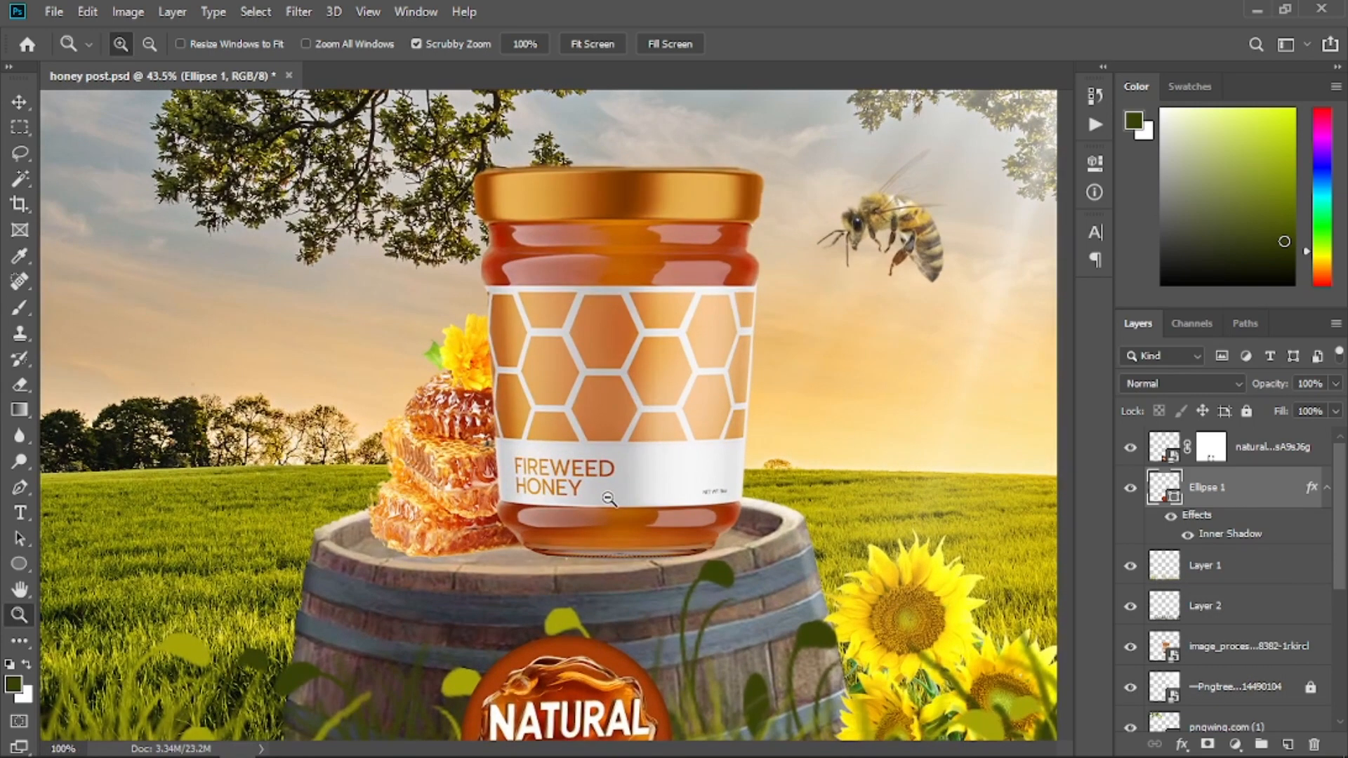
key("space")
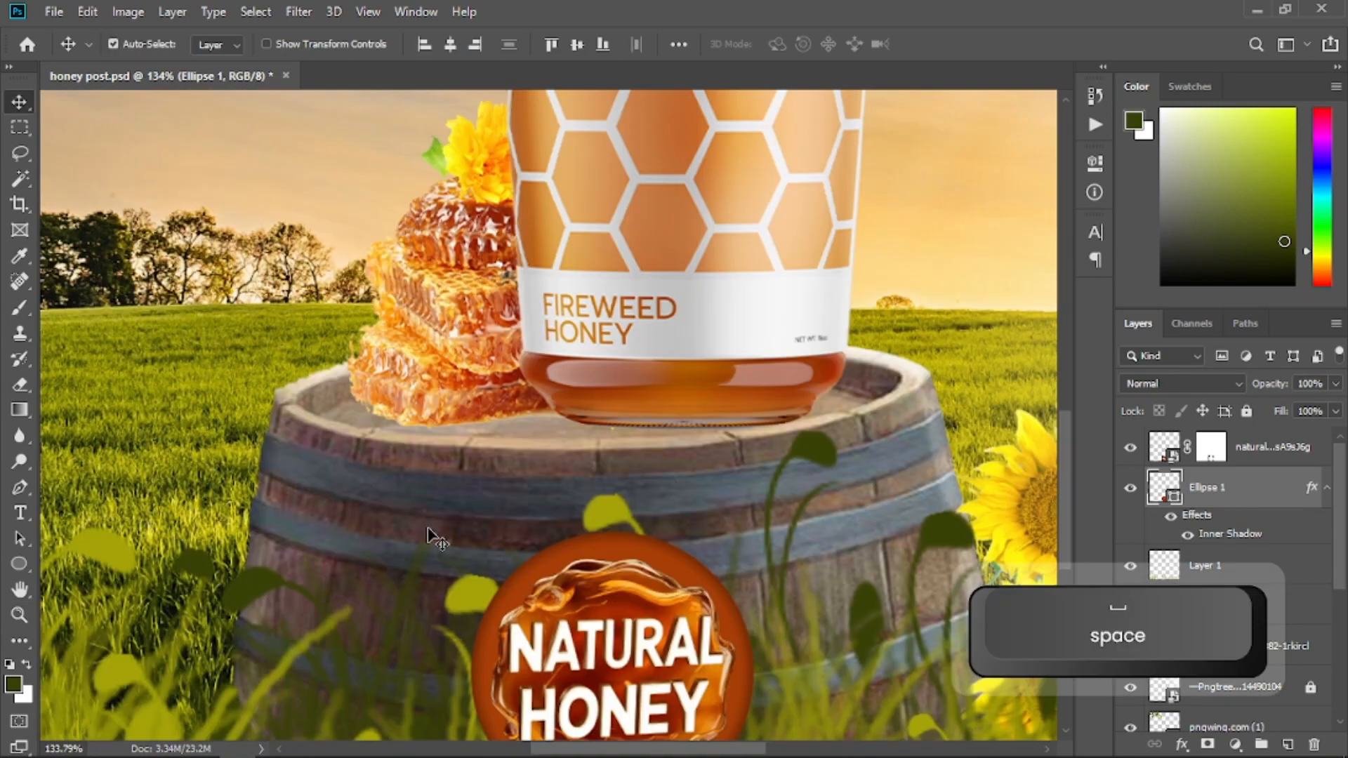
left_click(436, 537)
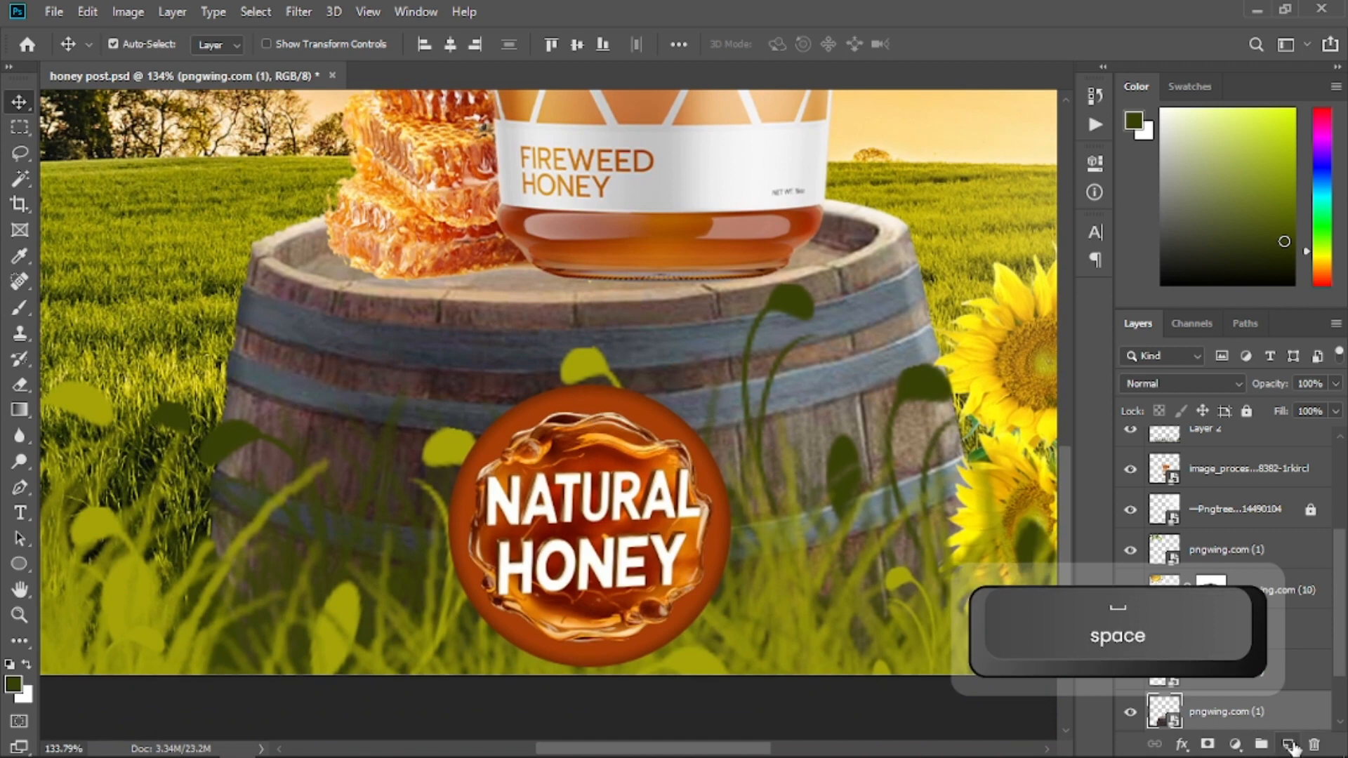
left_click(1288, 745)
scroll(1341, 674, "down", 2)
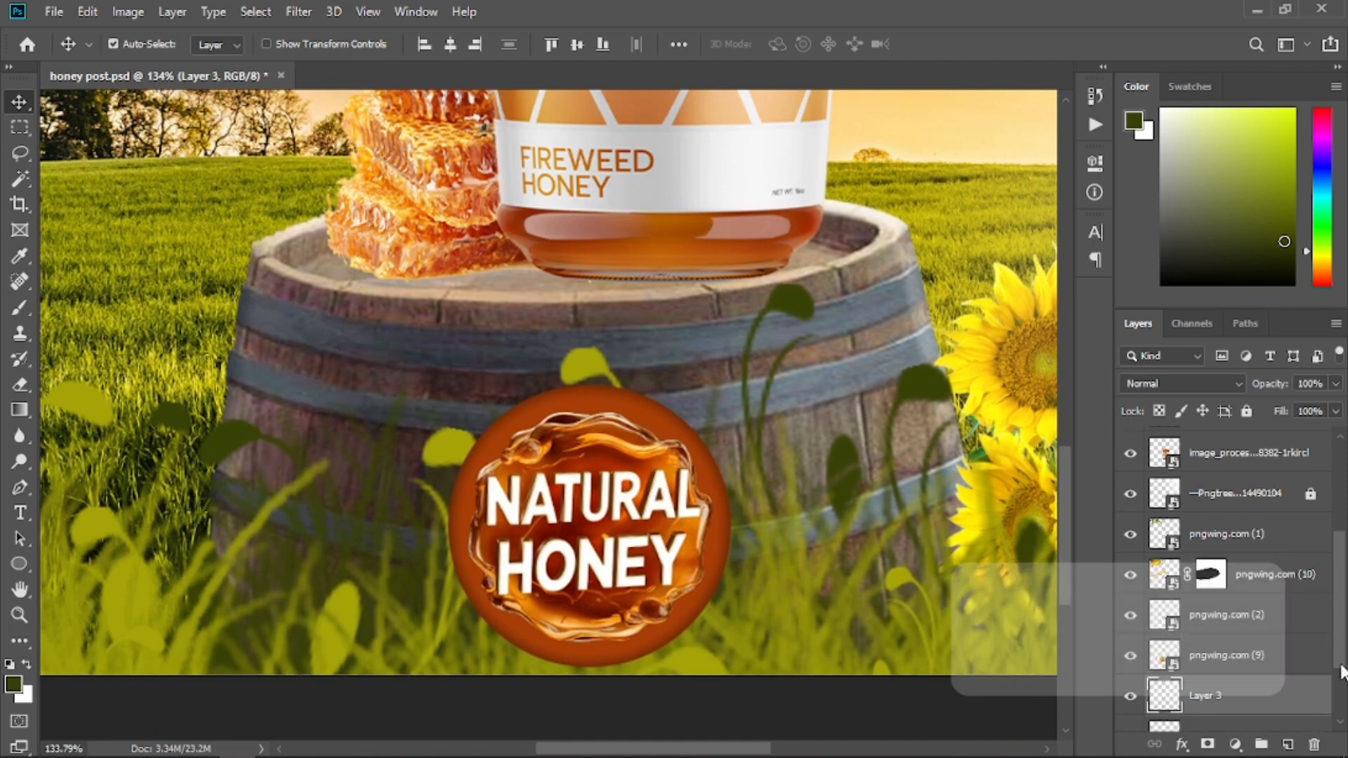
right_click(1249, 656)
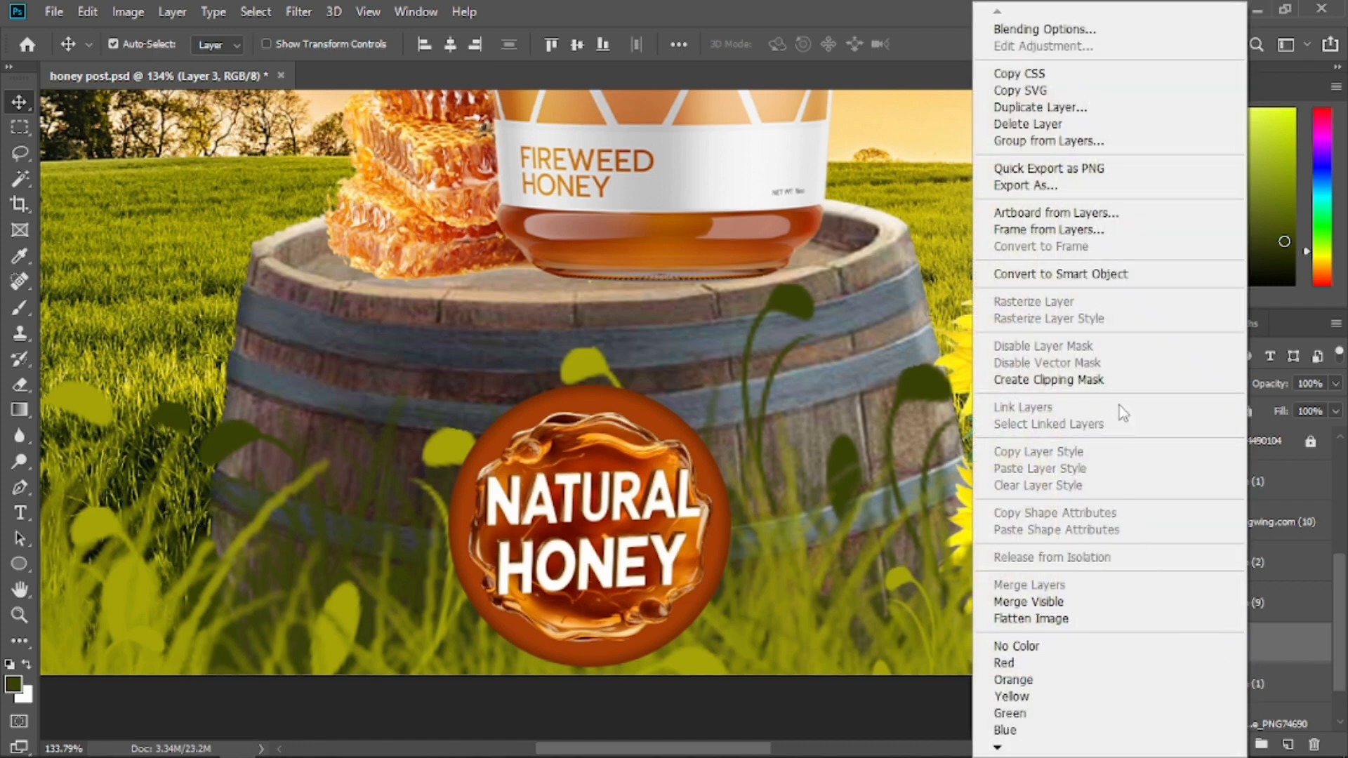
left_click(1117, 379)
- Toggle the barrel layer's visibility to check what the clipped layer is attached to, then reselect Layer 3
left_click(1130, 686)
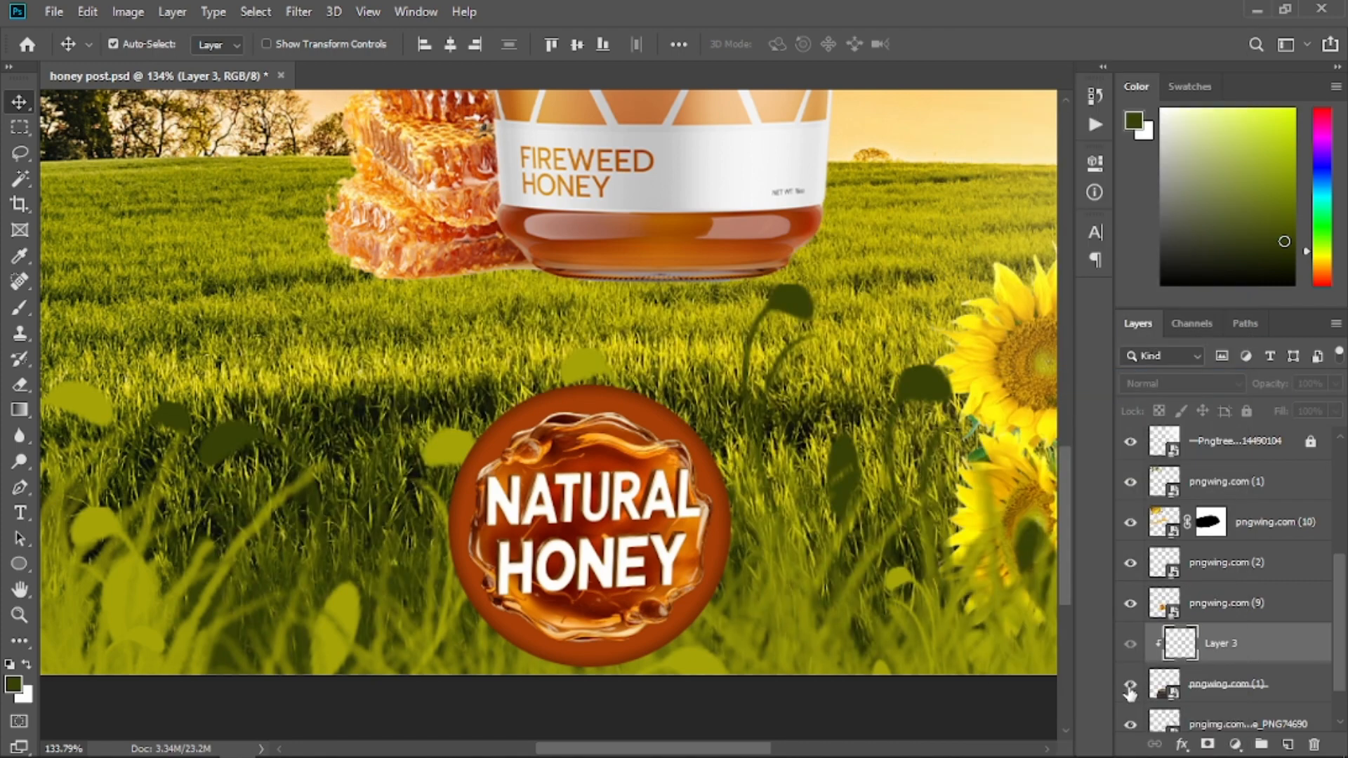
left_click(1129, 686)
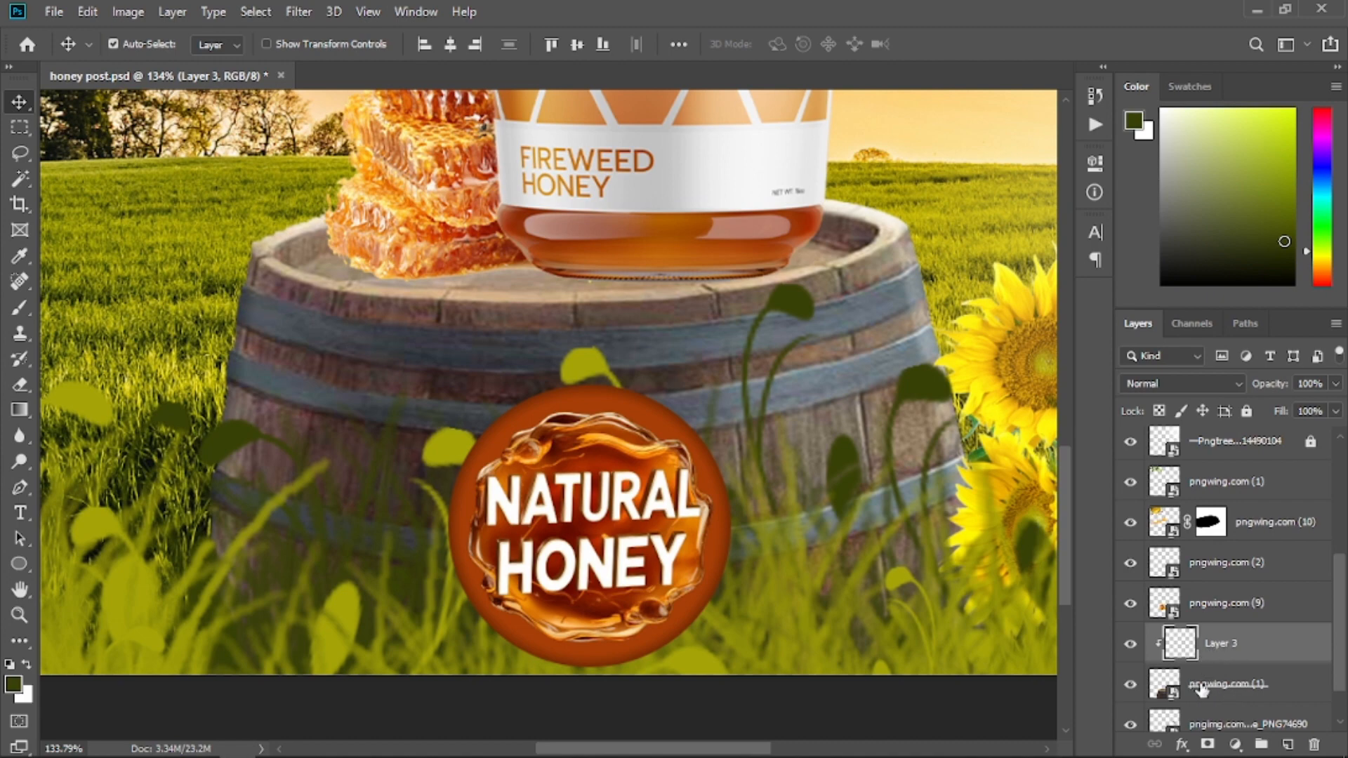
left_click(1197, 690)
left_click(1129, 691)
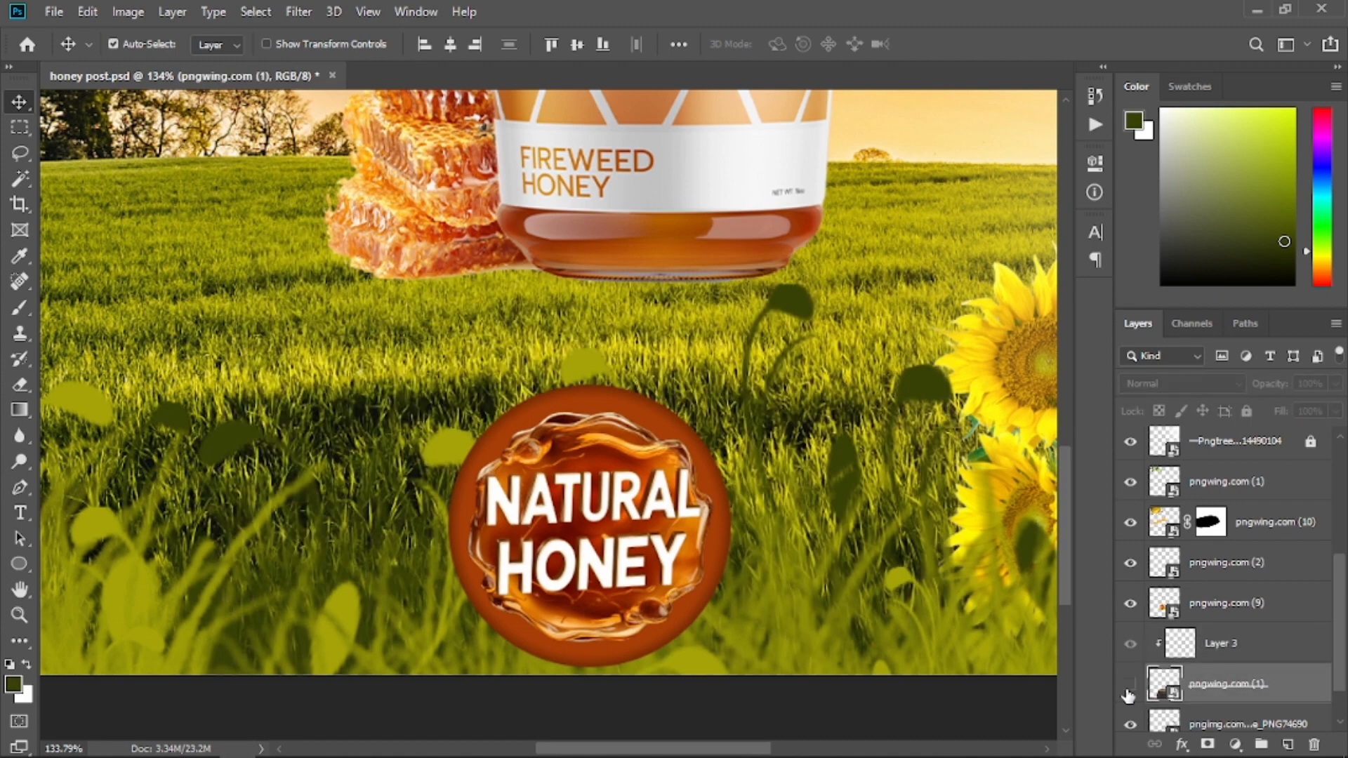
left_click(1129, 692)
left_click(1221, 655)
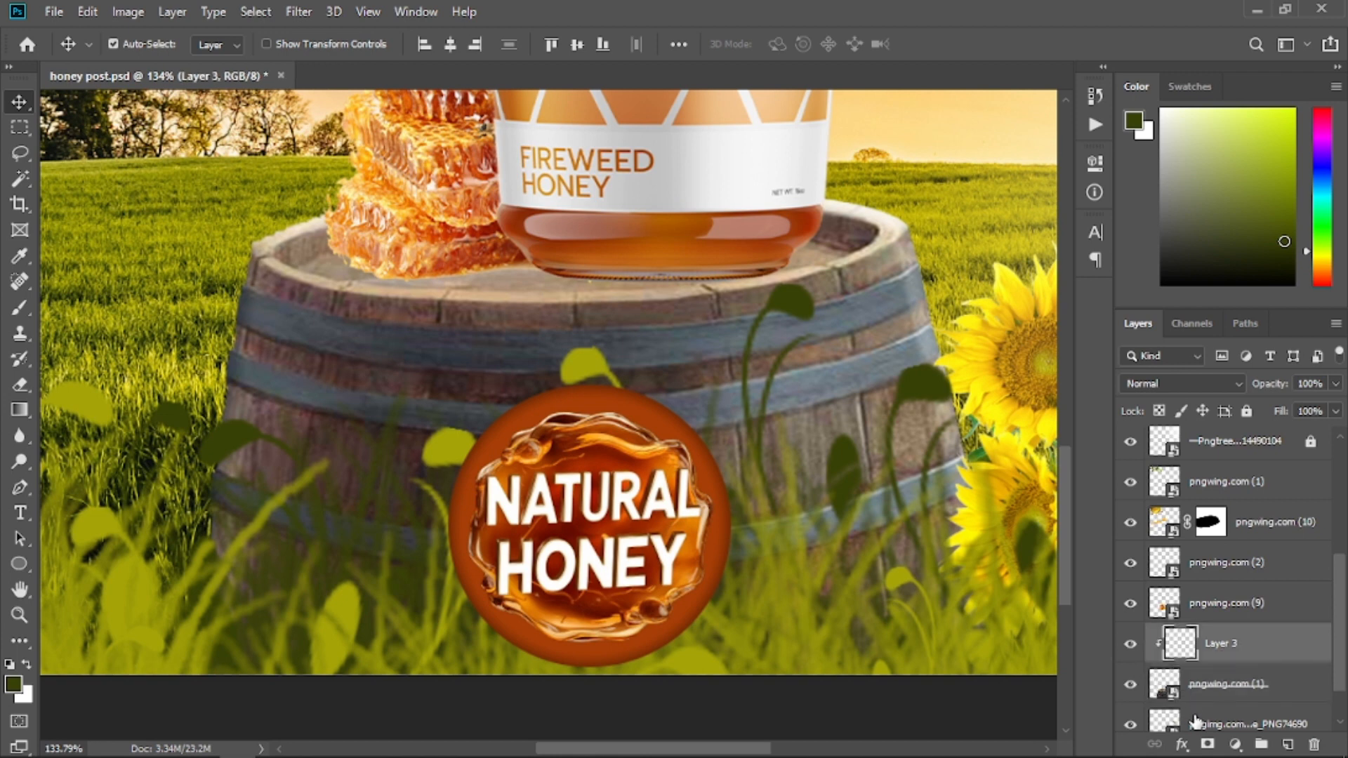
left_click(1216, 688)
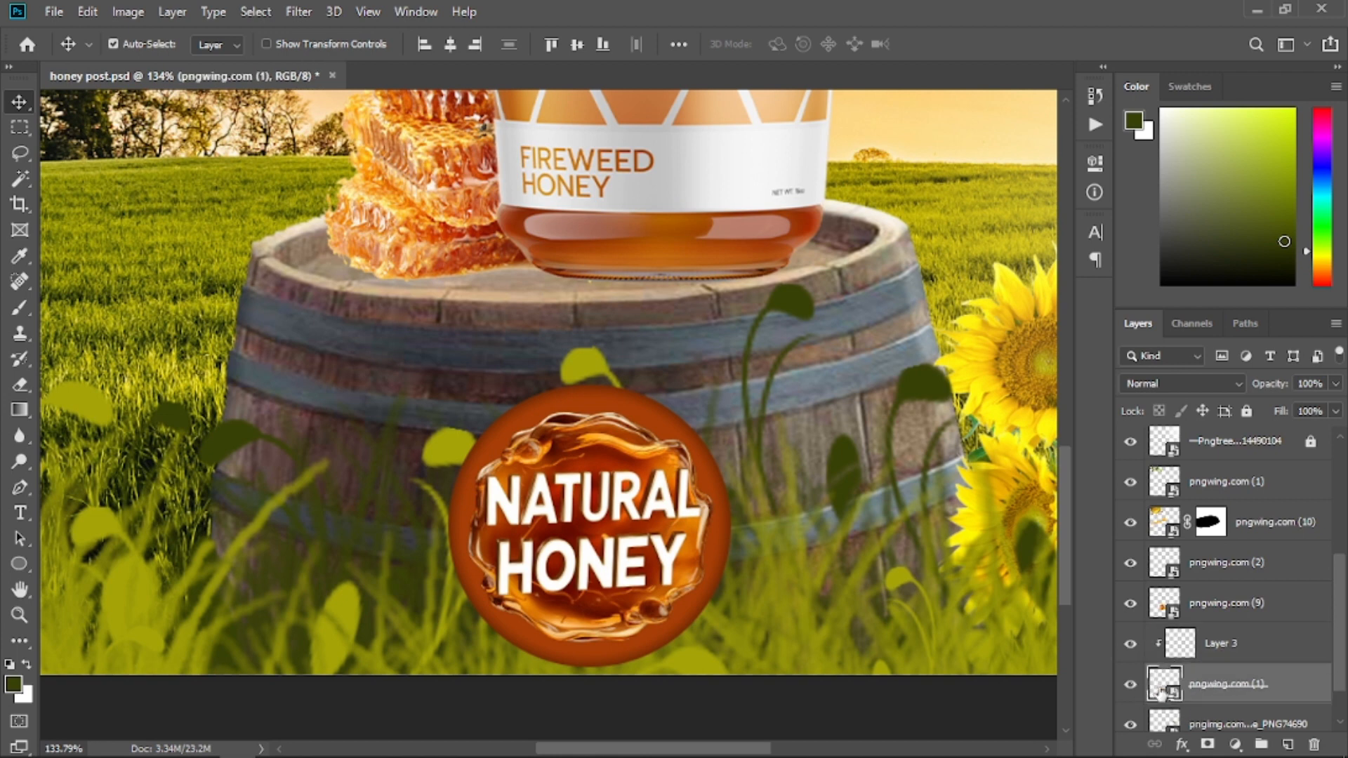
left_click(1251, 660)
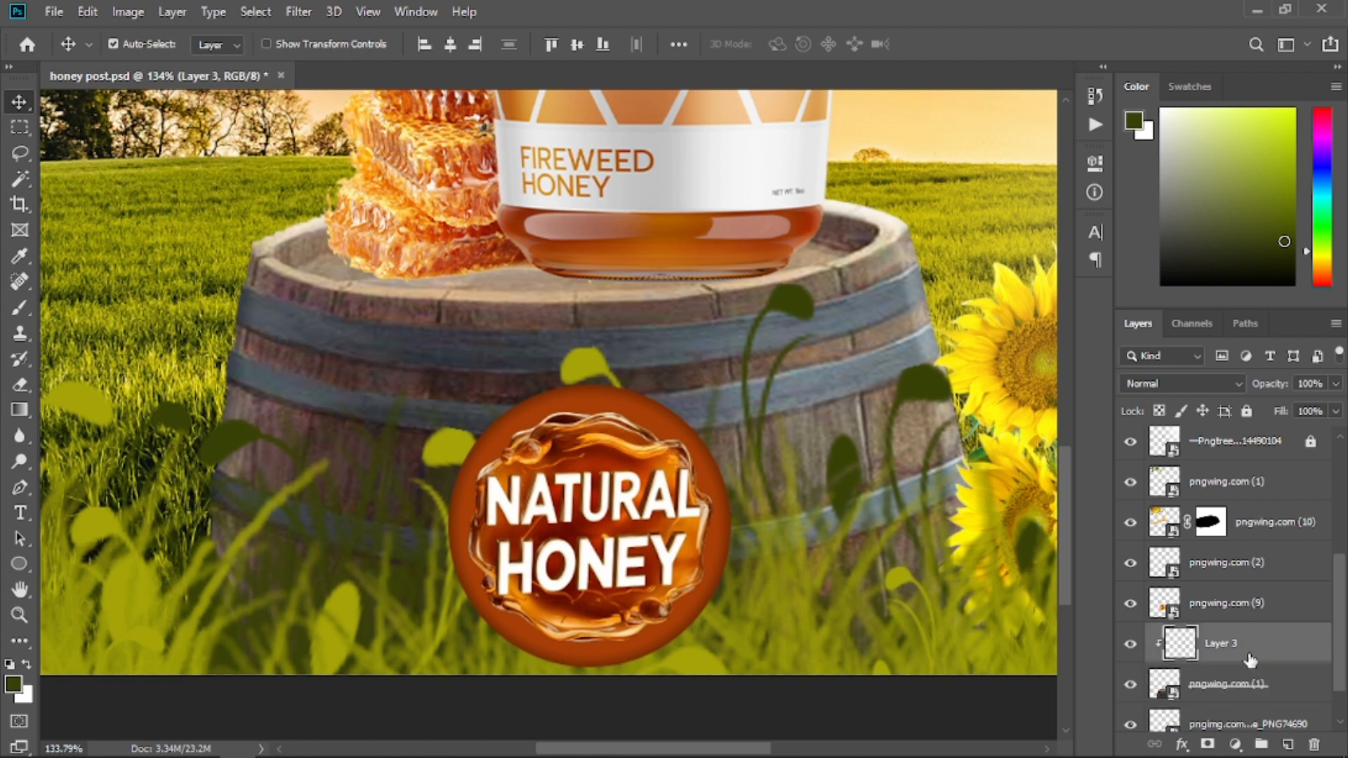
- Start a Pen tool path on Layer 3 along the barrel's front top rim, from its left edge towards the middle
right_click(14, 309)
left_click(117, 307)
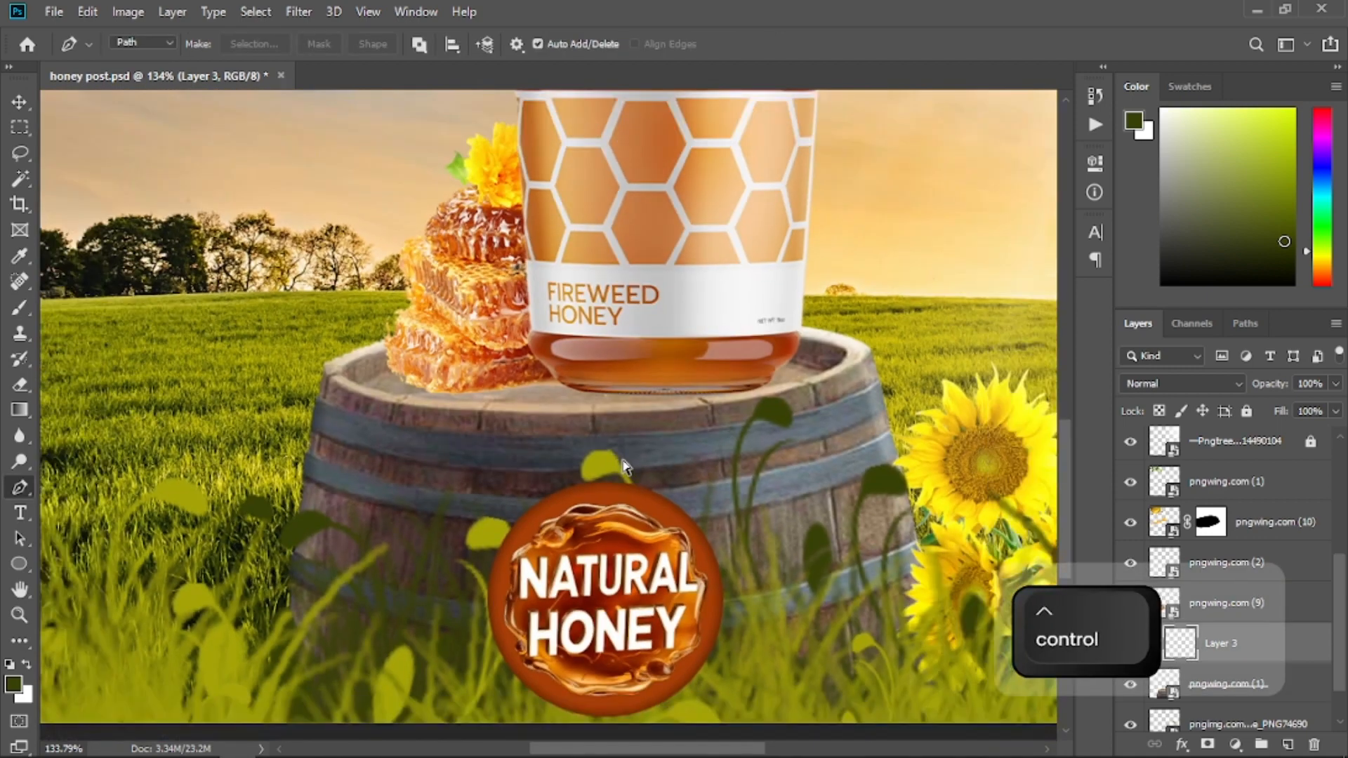
key("ctrl+minus")
key("ctrl+minus")
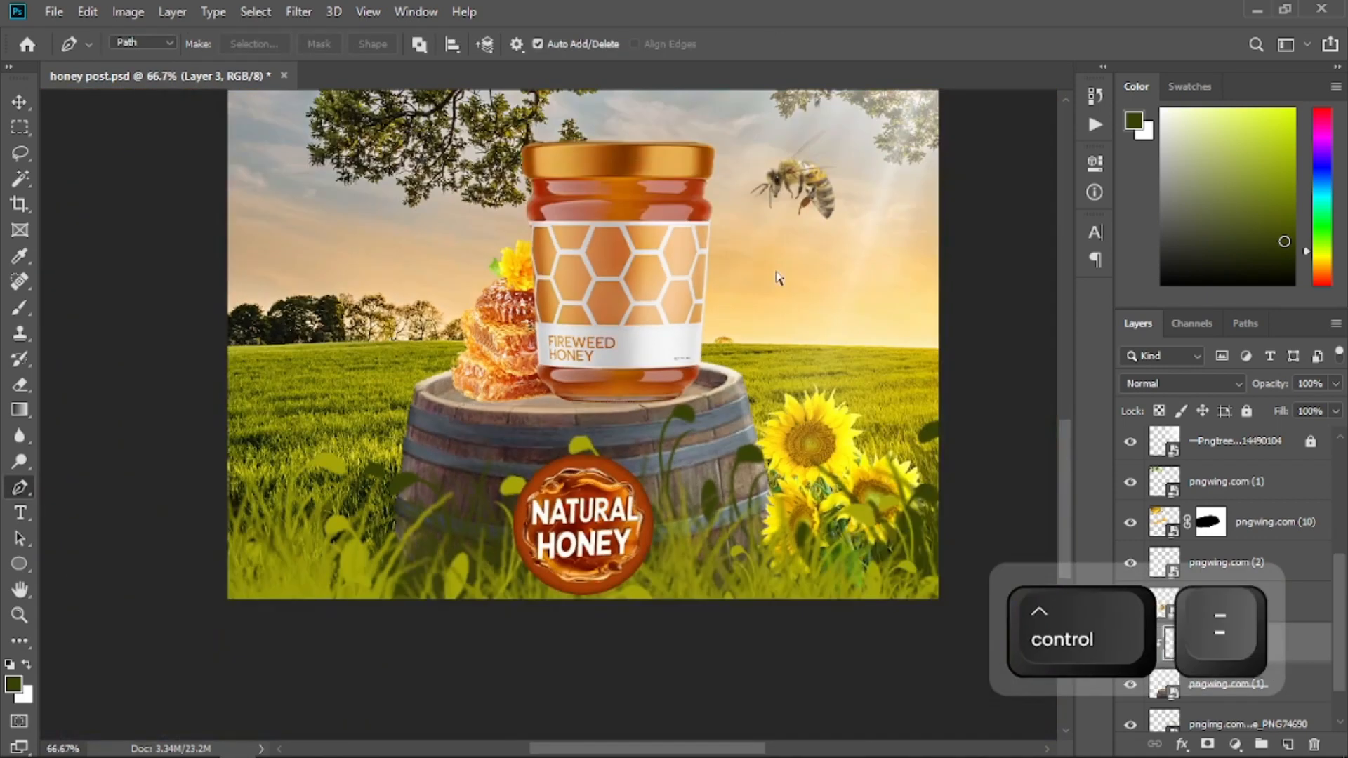
left_click_drag(775, 258, 741, 344)
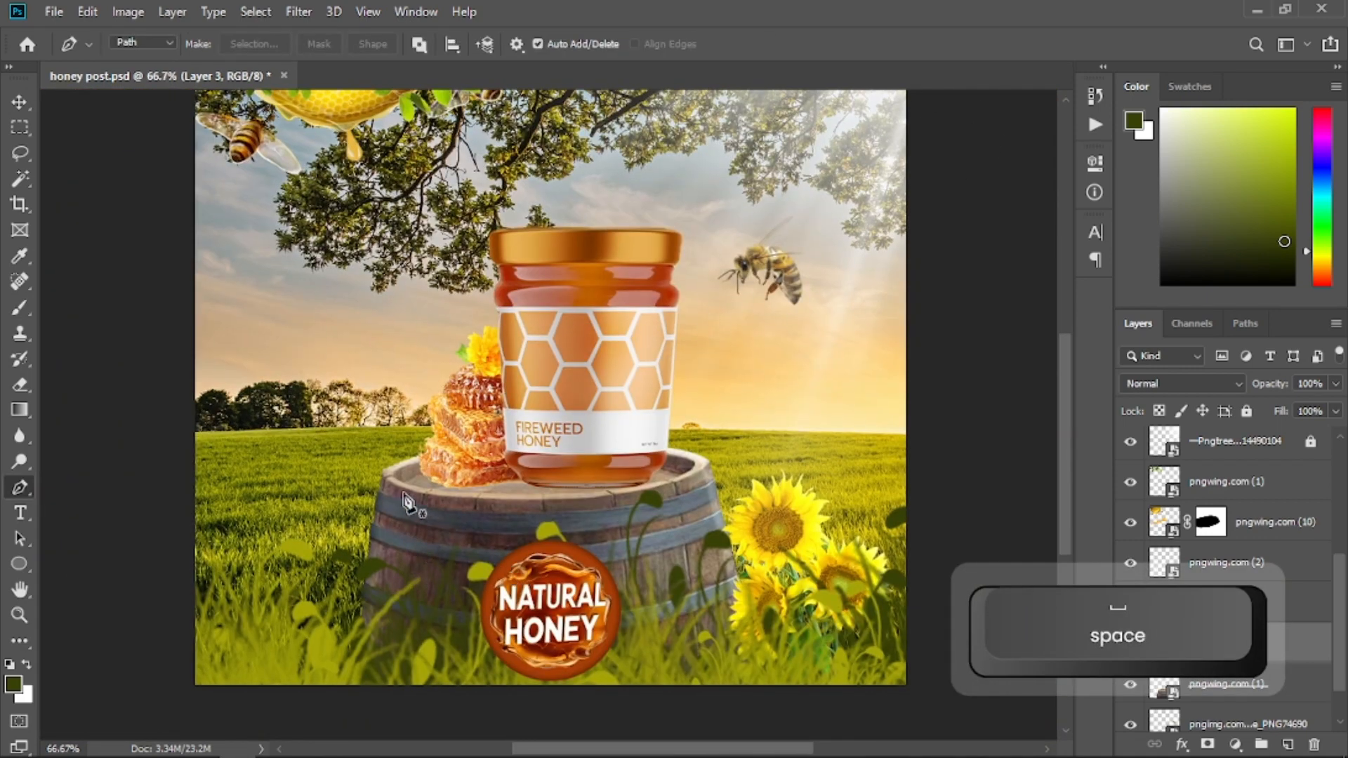
key("ctrl+equal")
key("ctrl+equal")
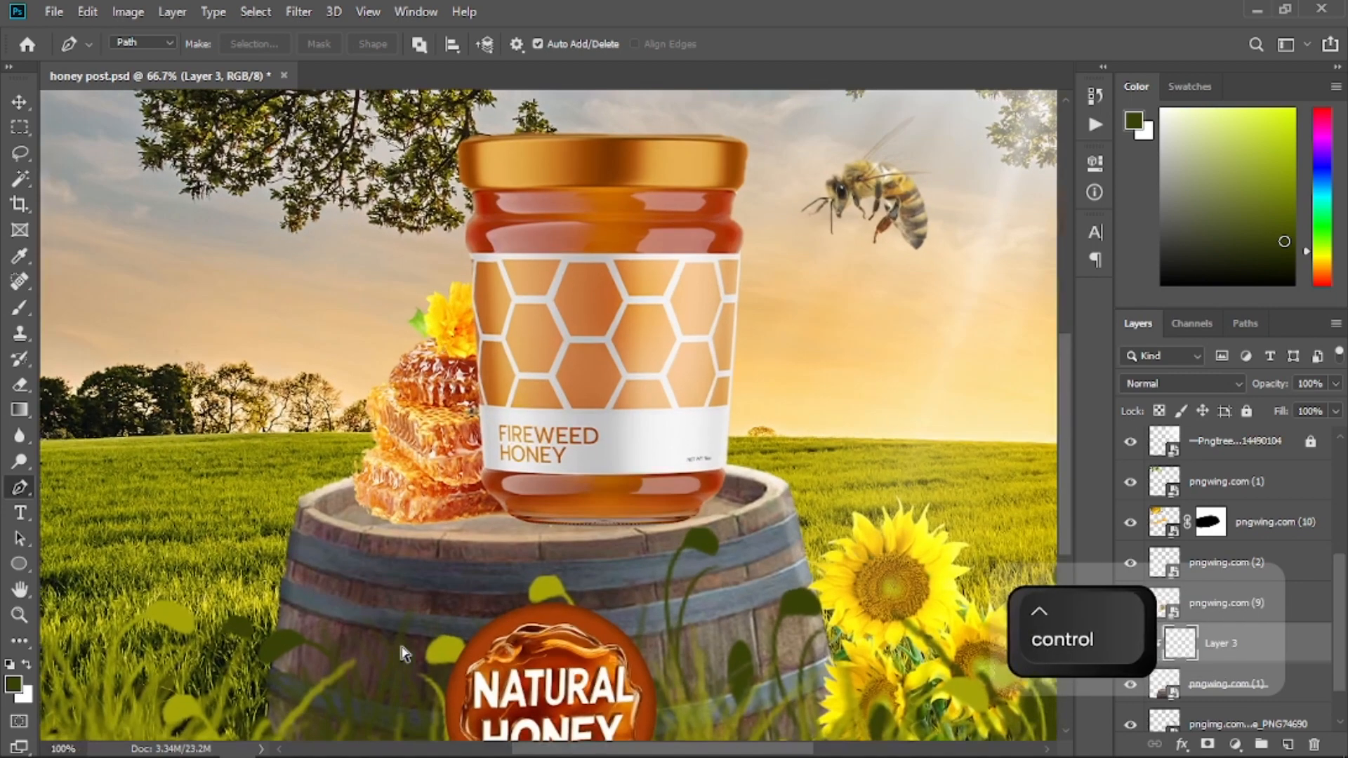
left_click_drag(402, 653, 432, 261)
left_click(320, 173)
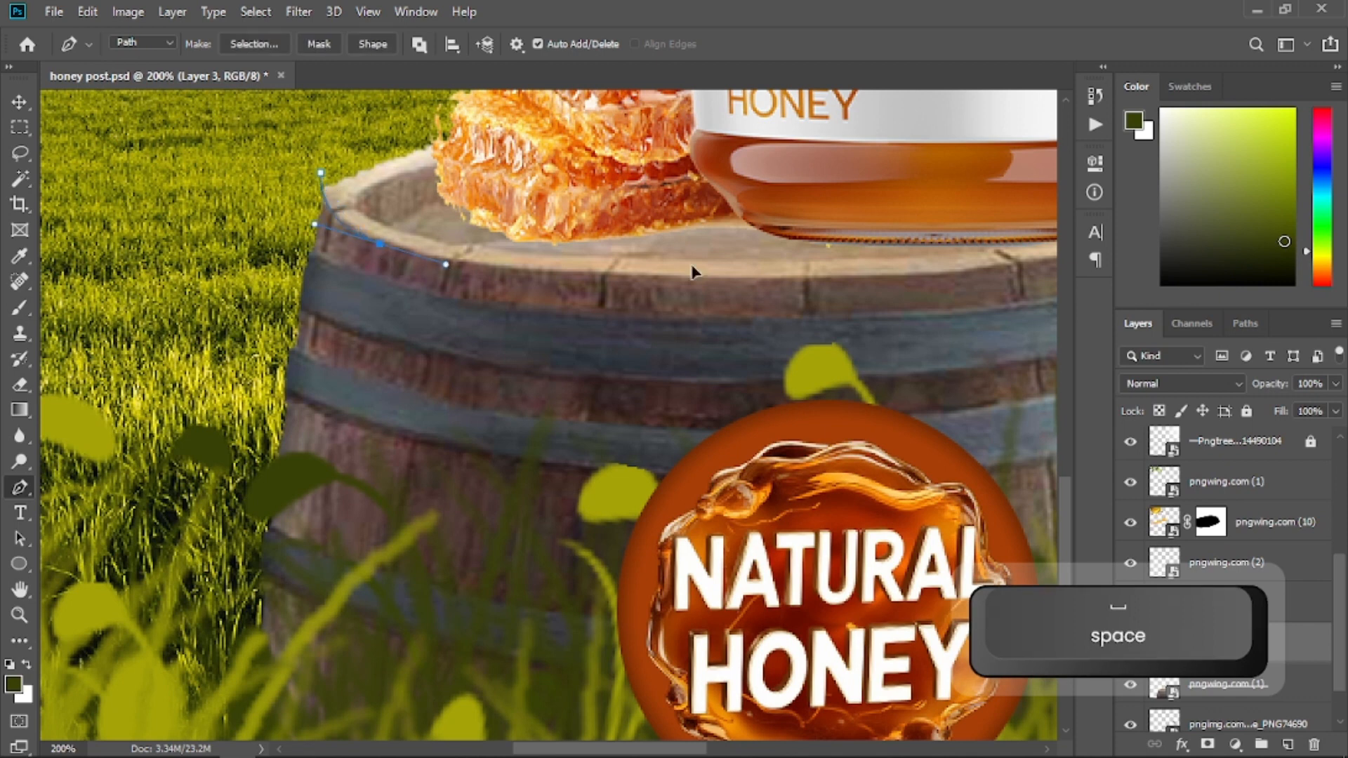
left_click_drag(782, 279, 870, 279)
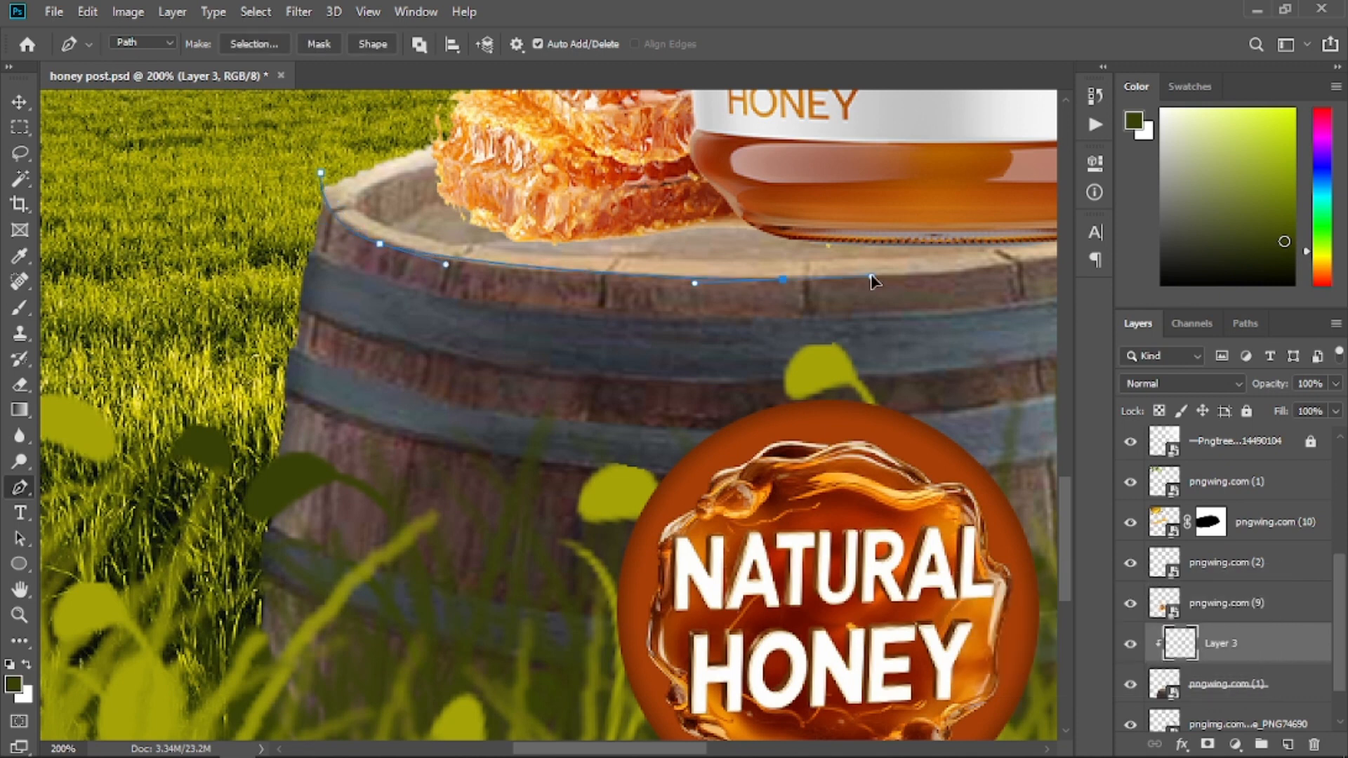
- Extend the path down through the Natural Honey badge and undo the anchor placed at the badge's lower edge
left_click_drag(951, 328, 820, 231)
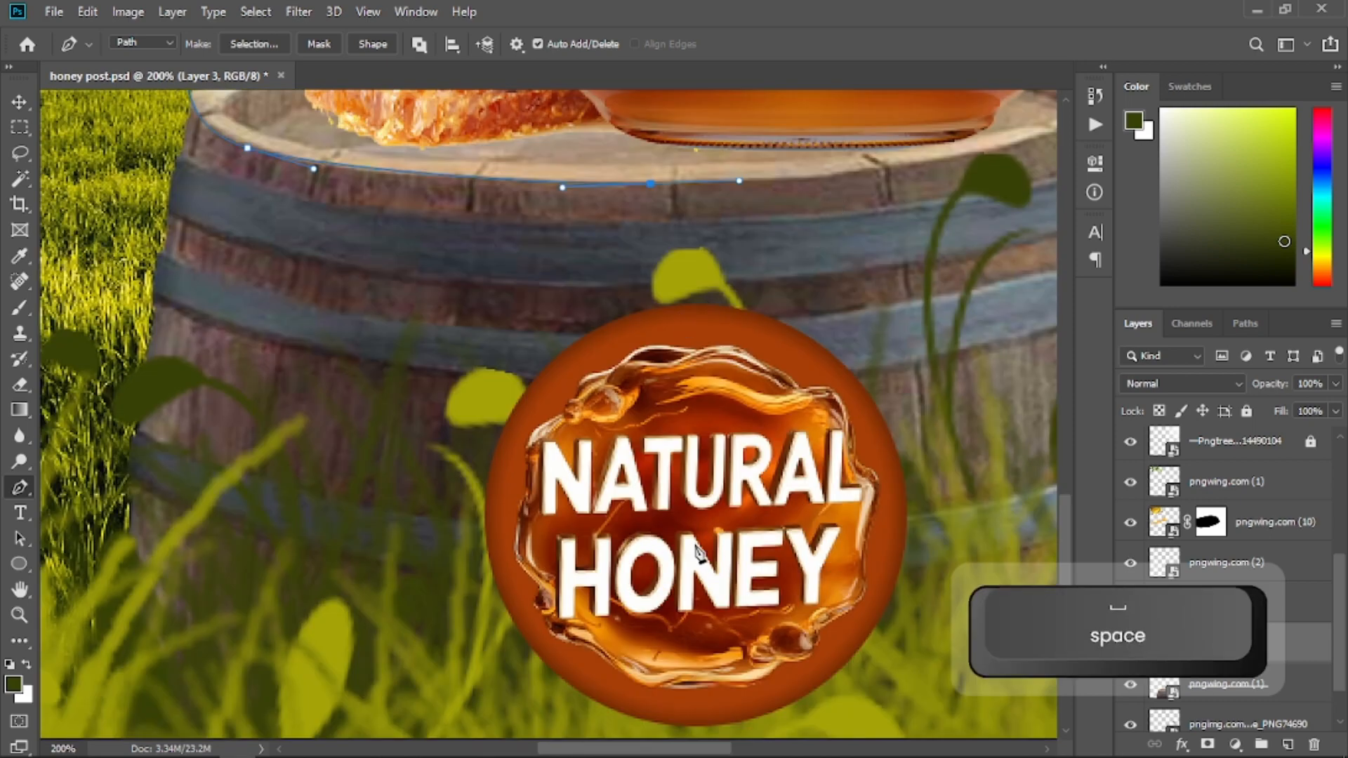
left_click_drag(770, 578, 825, 636)
left_click_drag(730, 697, 623, 709)
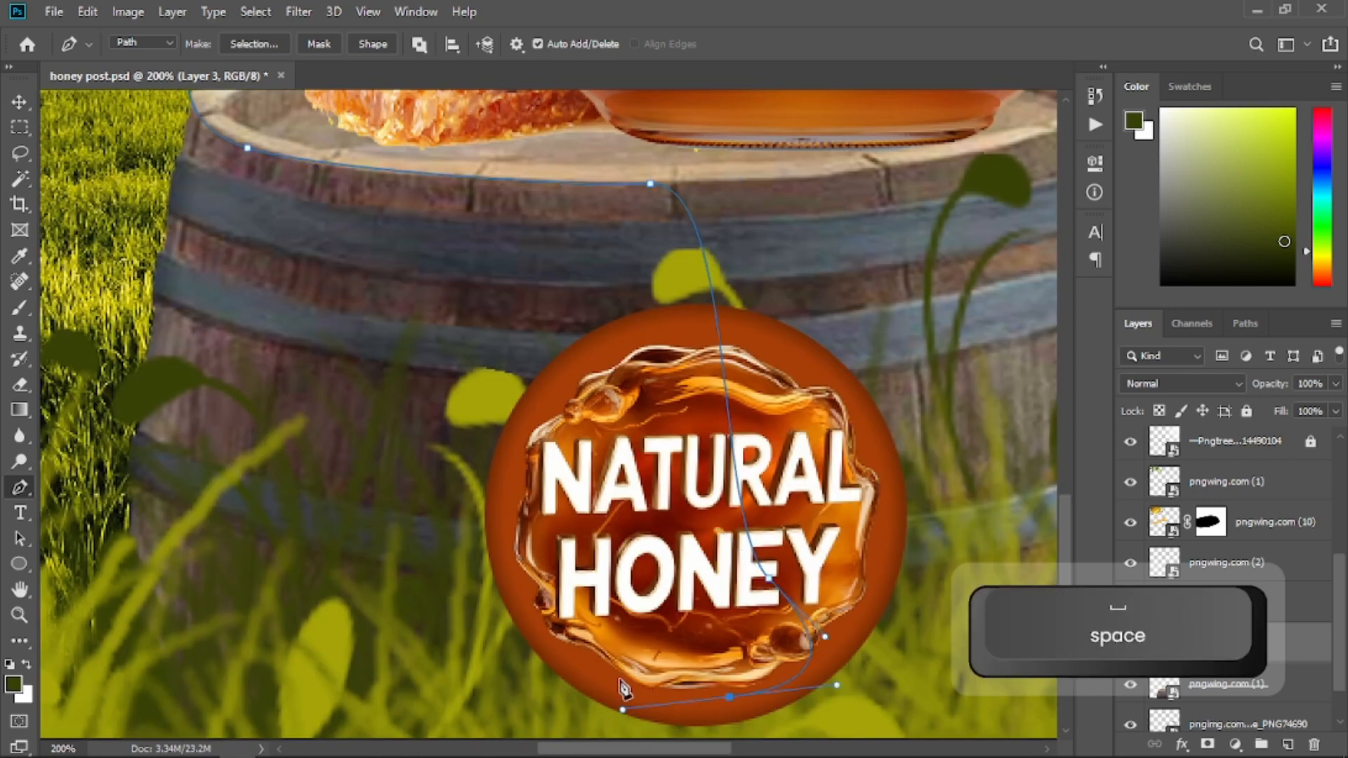
key("ctrl+minus")
key("ctrl+minus")
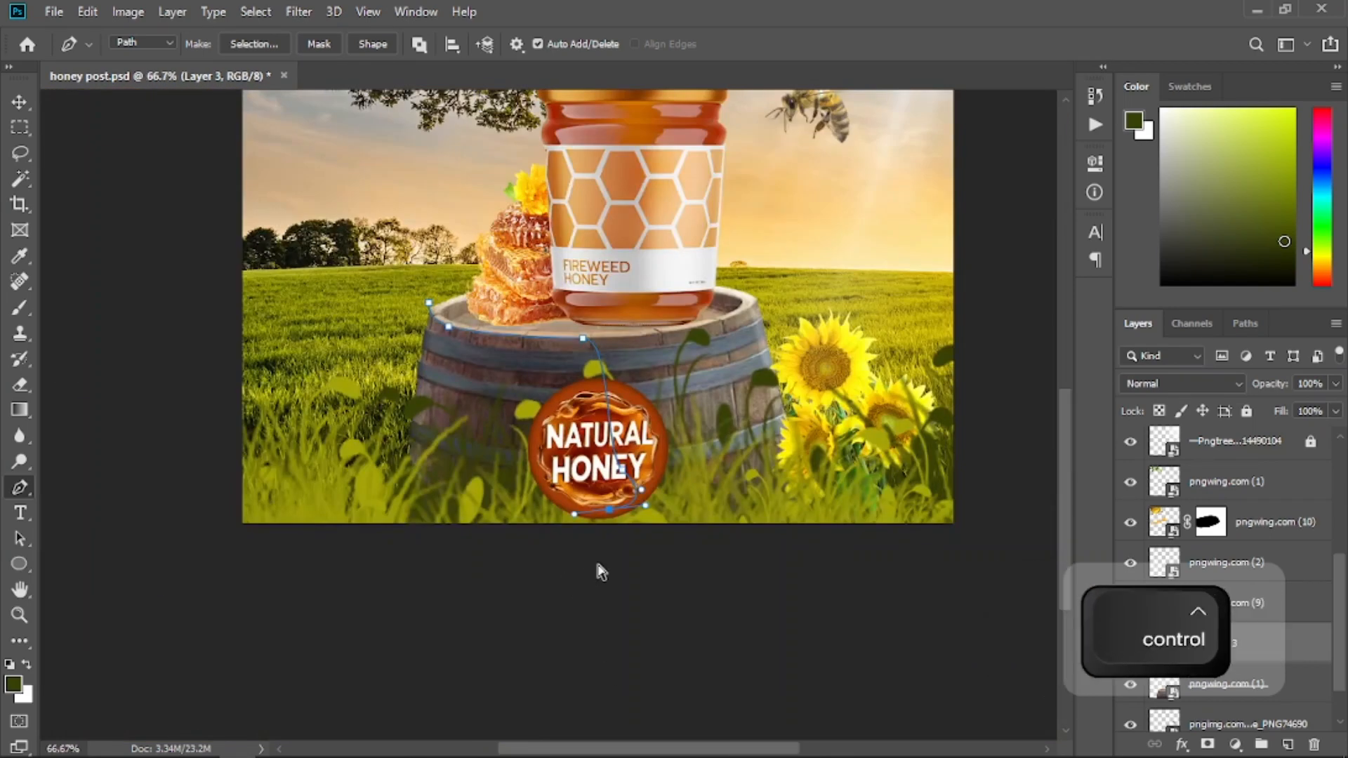
key("ctrl+z")
- Close the path below the canvas and up around the barrel's left side, and convert it to a selection
left_click_drag(643, 553, 626, 580)
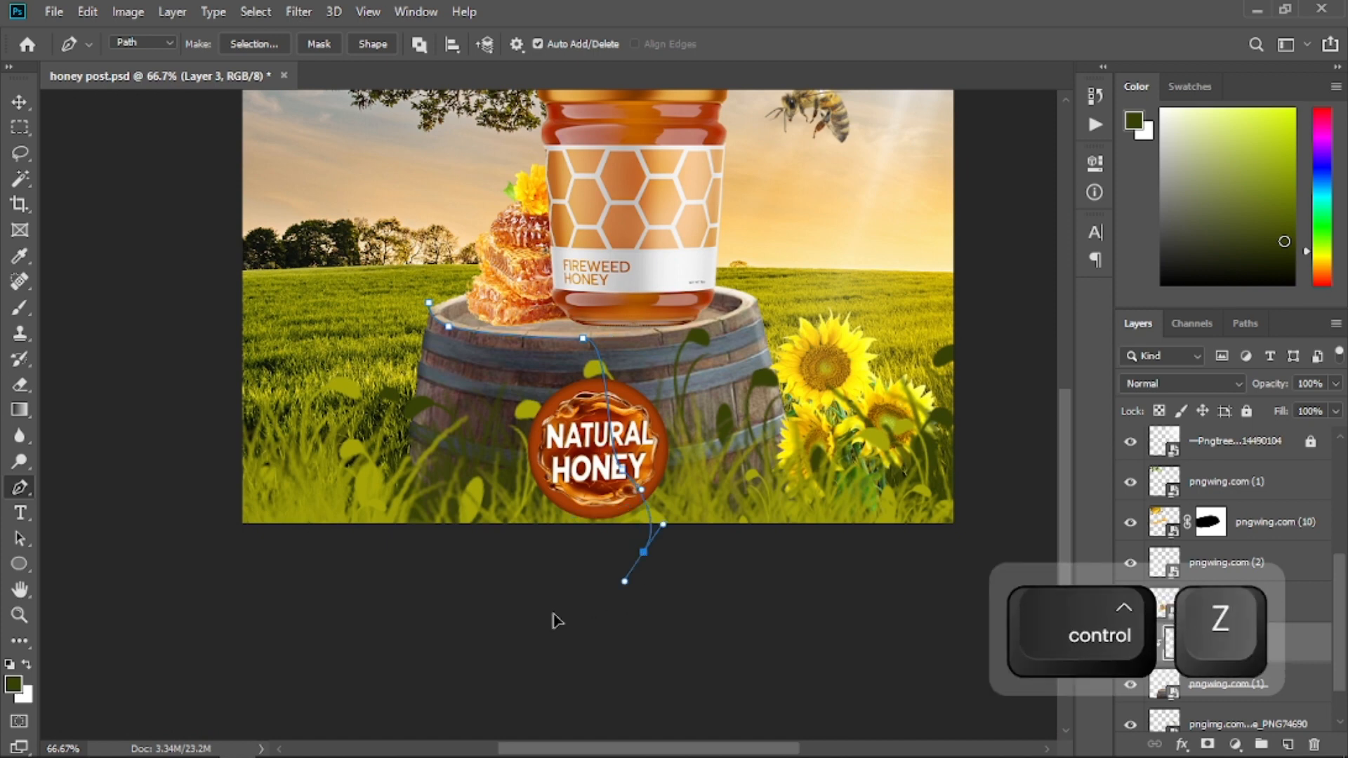
left_click_drag(518, 619, 461, 618)
left_click_drag(371, 579, 356, 564)
left_click_drag(349, 517, 352, 478)
left_click_drag(368, 430, 381, 407)
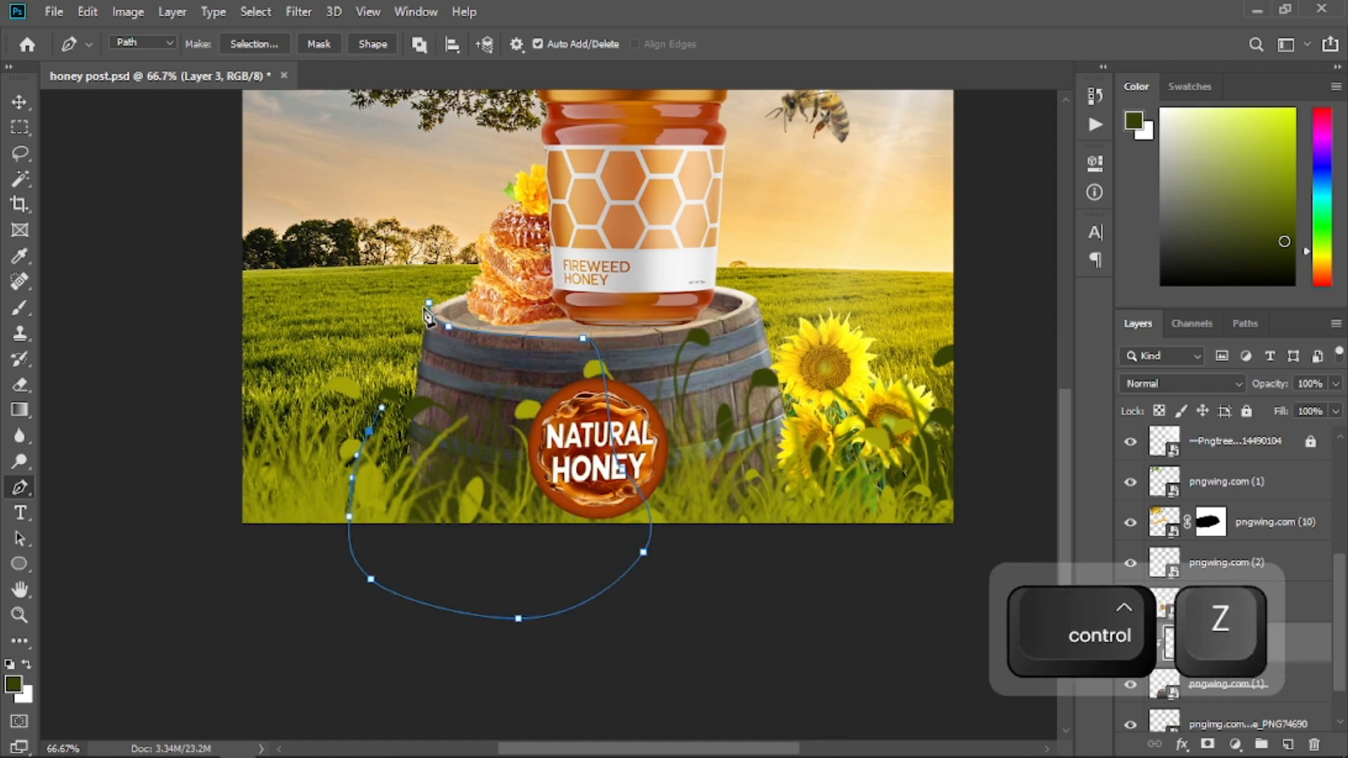
right_click(447, 318)
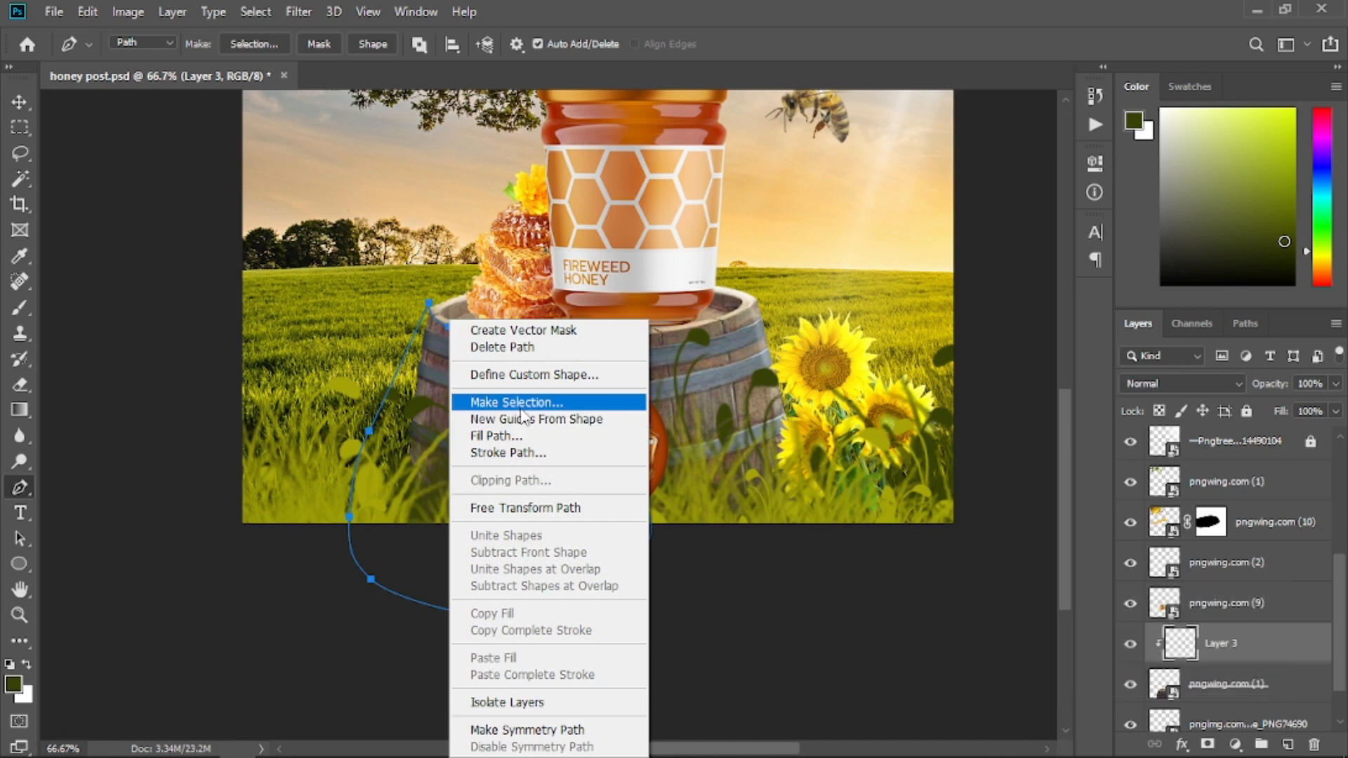
left_click(505, 394)
left_click(765, 199)
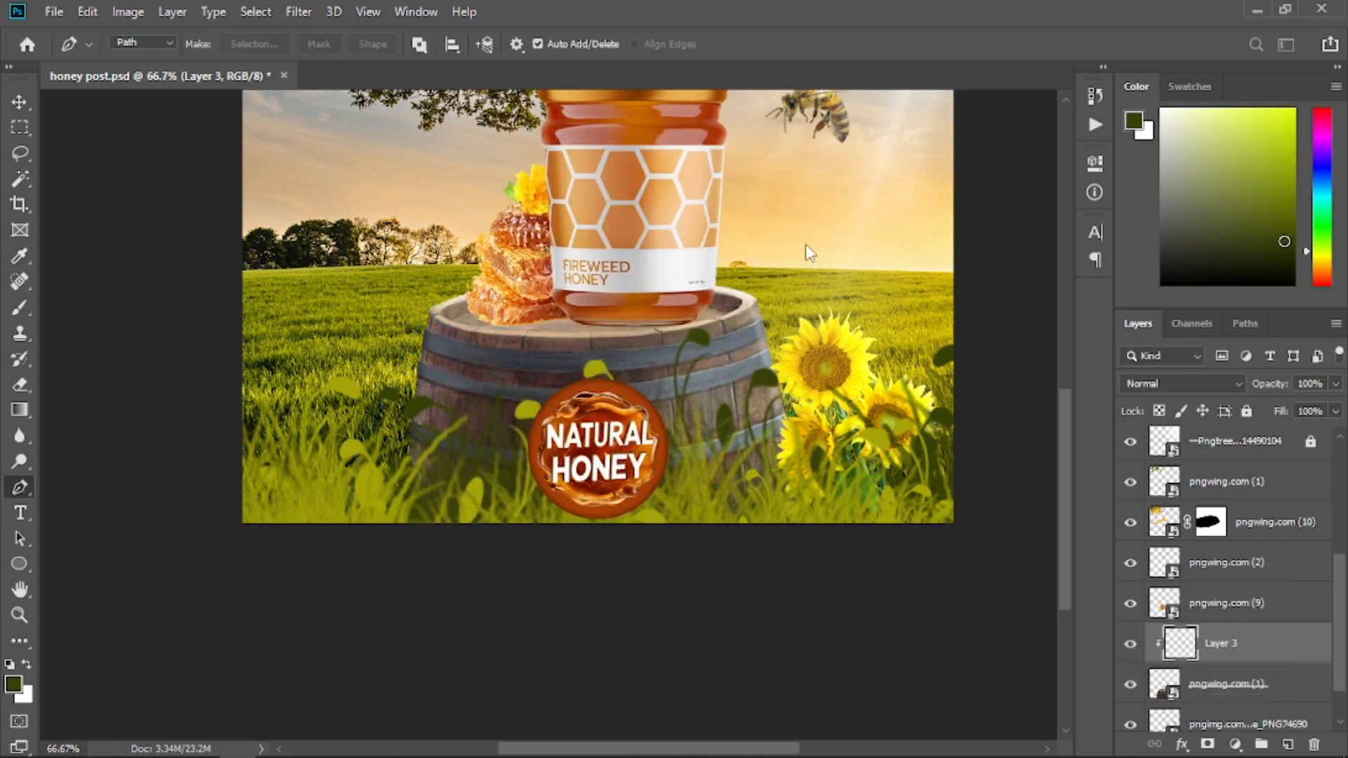
- Switch to the Brush tool and reset the colours to the default black foreground and white background
key("ctrl+plus")
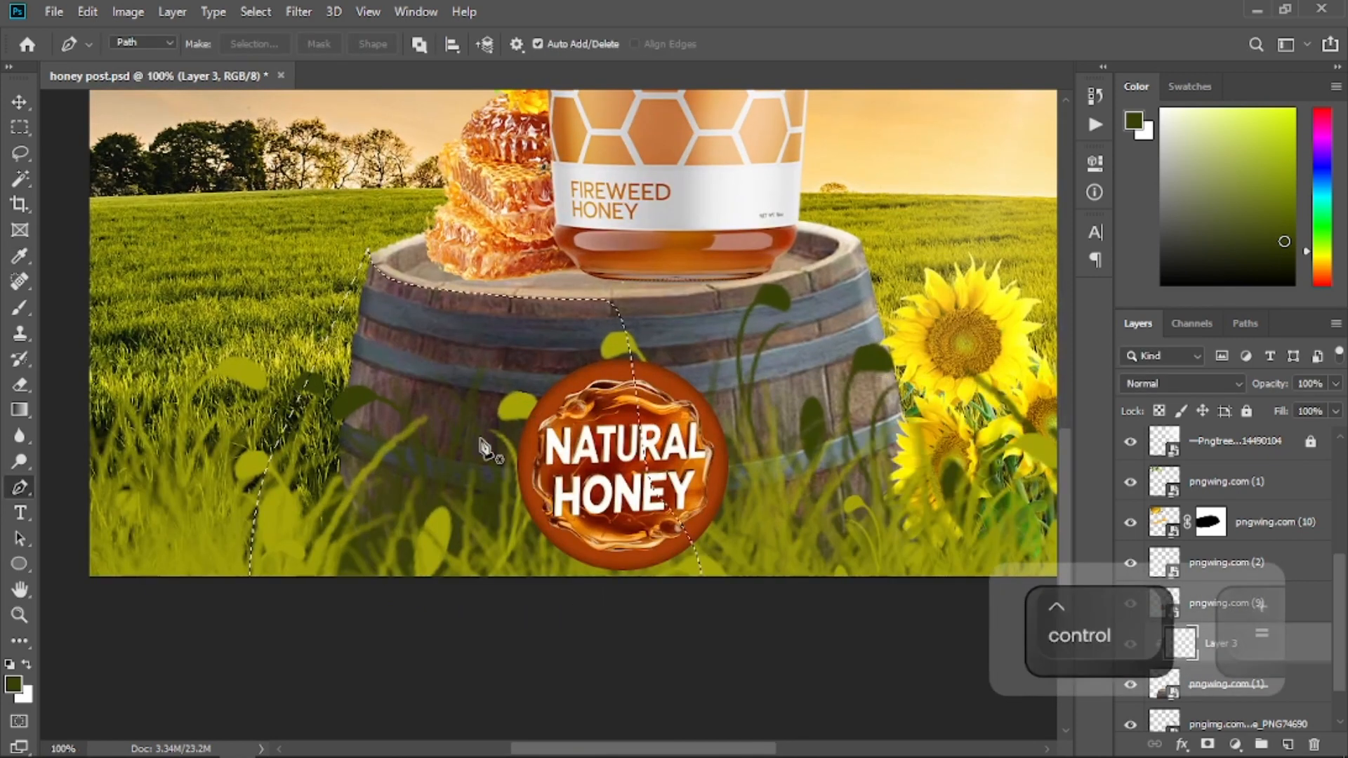
key("space")
left_click_drag(481, 446, 525, 481)
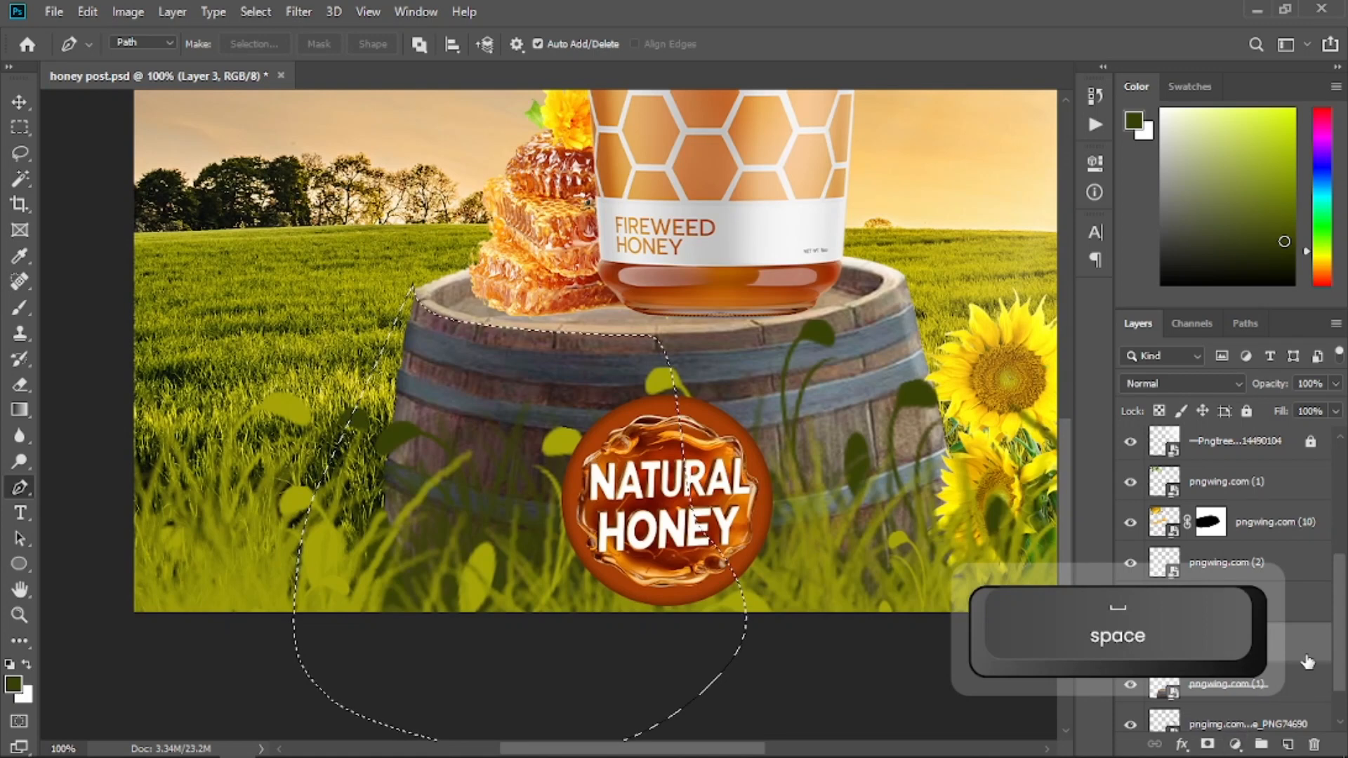
key("b")
key("d")
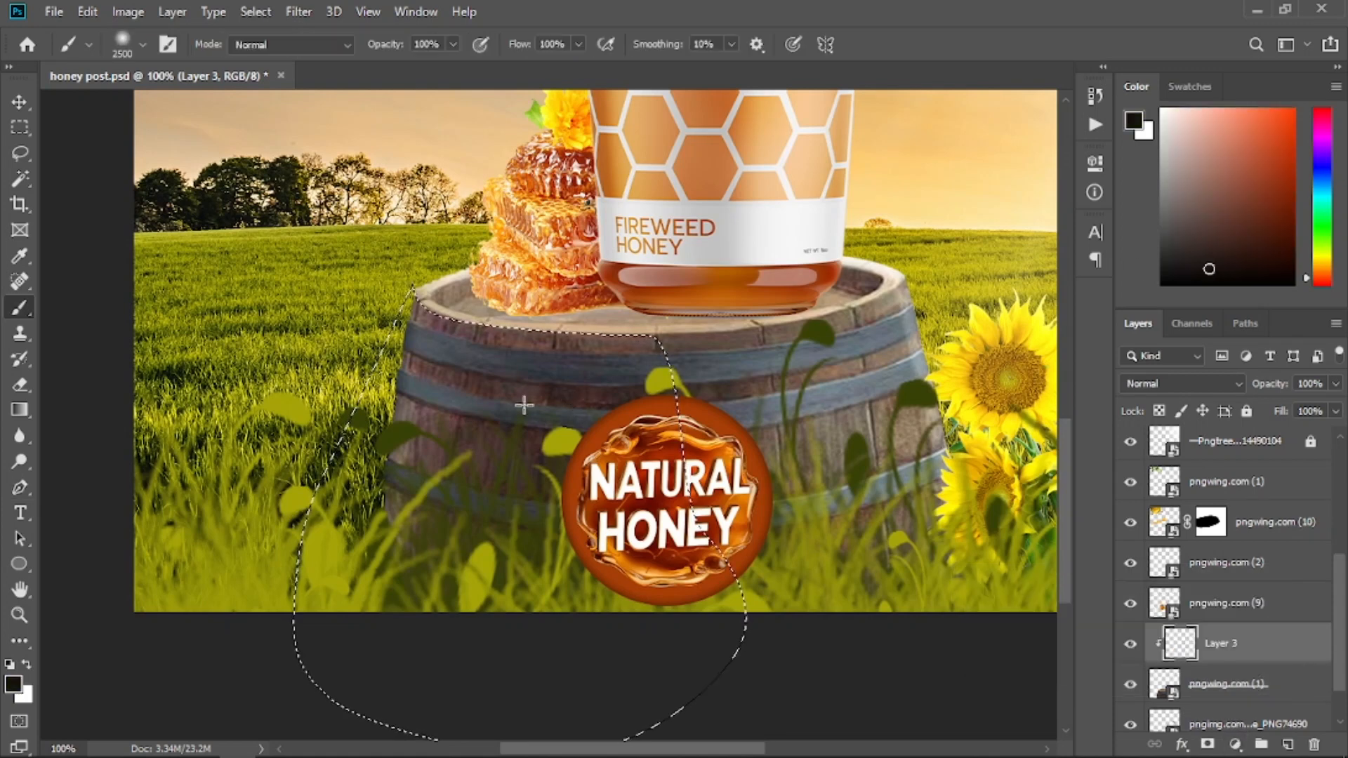
key("bracketright")
key("bracketright")
key("bracketright")
key("bracketright")
key("bracketright")
key("bracketright")
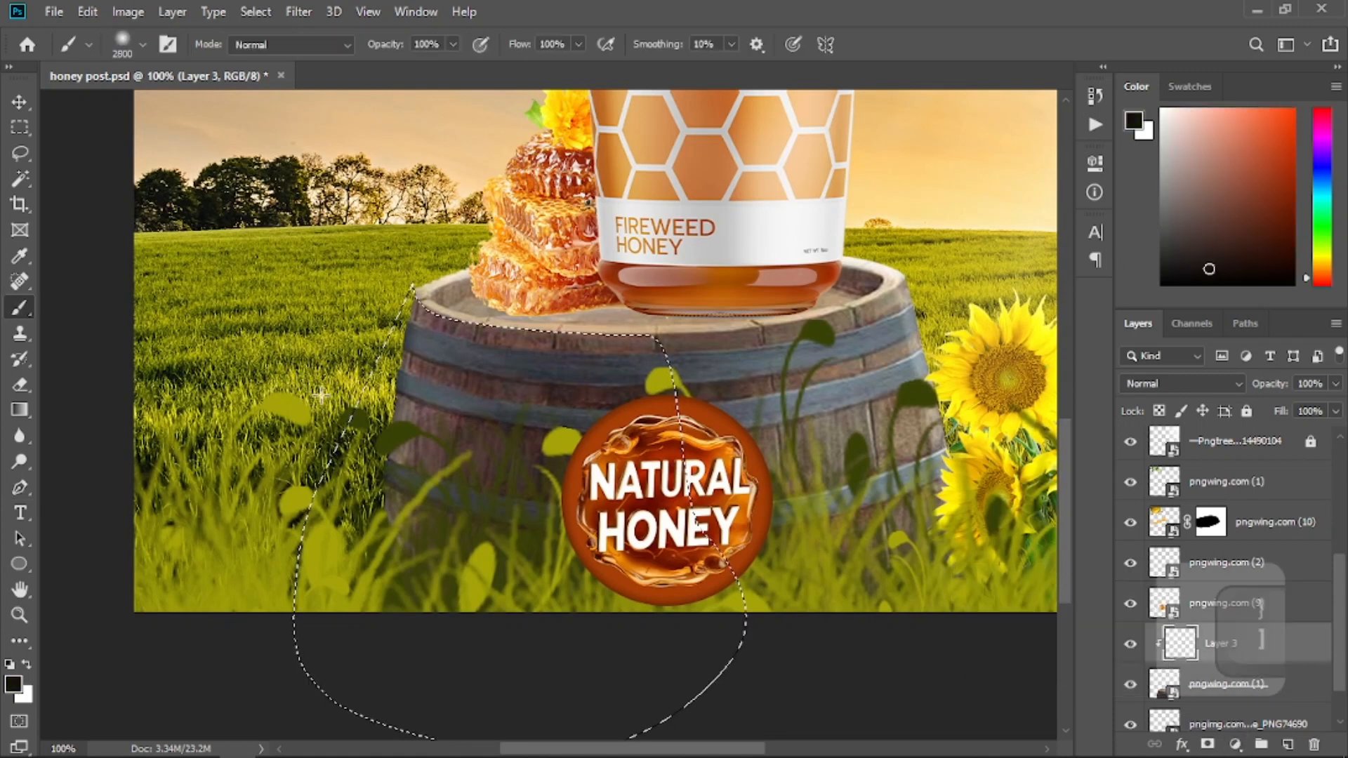
key("bracketleft")
- Restore the brush outline cursor and set the soft brush with 0% hardness to a size of 600 px
key("Caps_Lock")
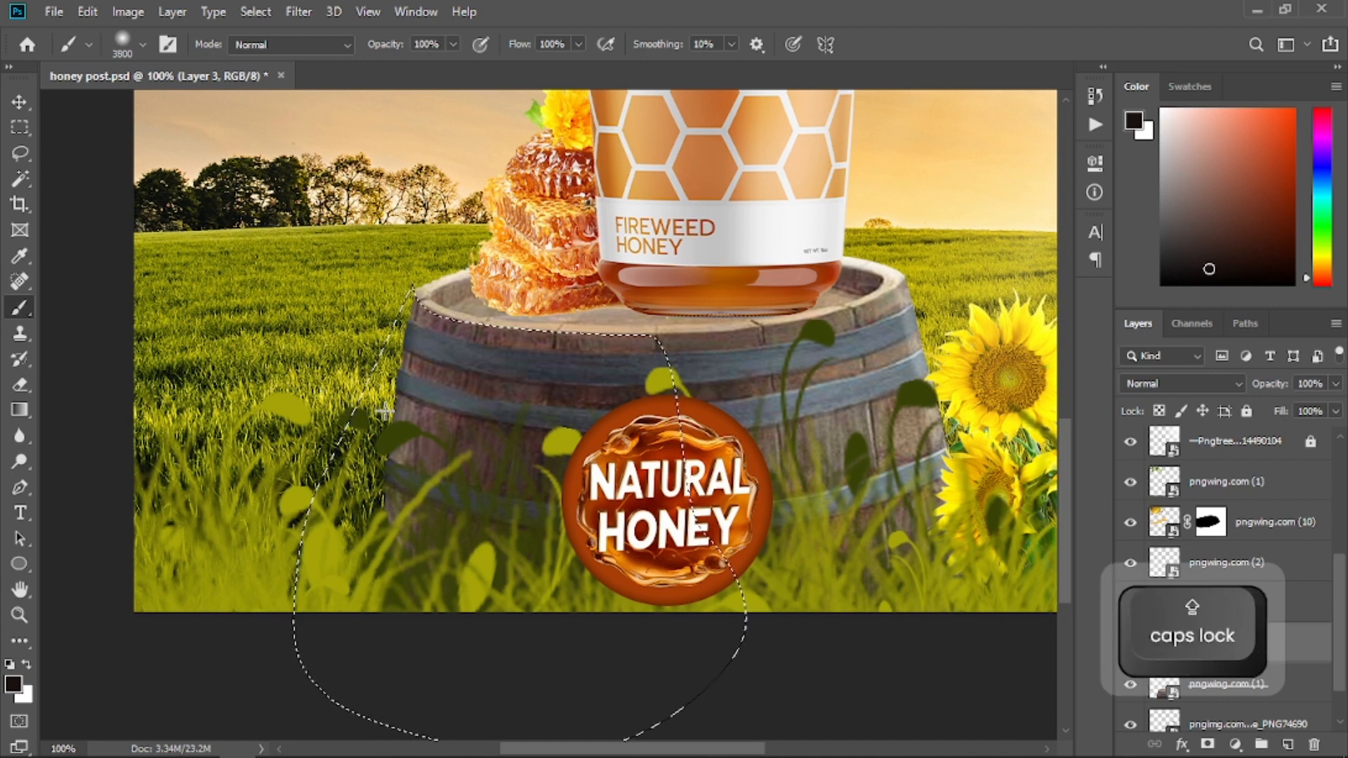
right_click(386, 408)
left_click(532, 455)
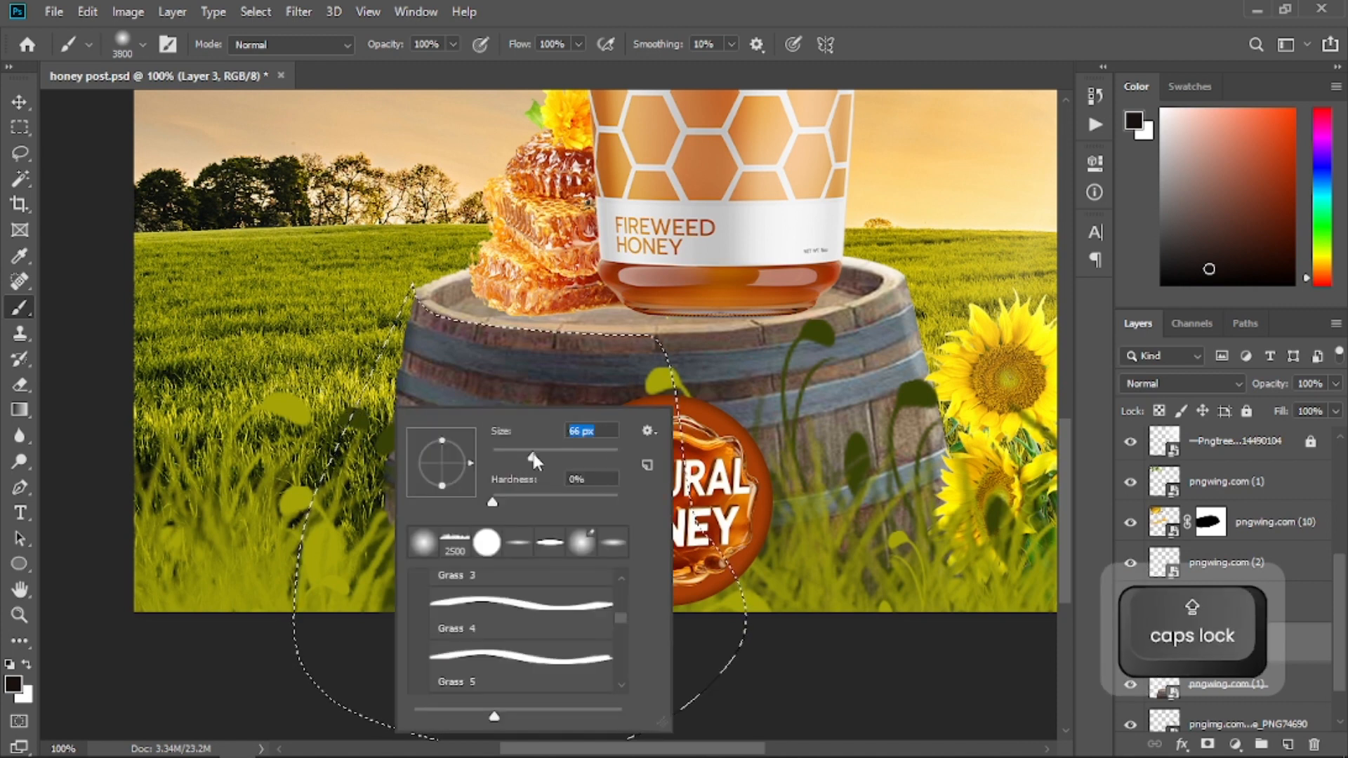
left_click(926, 53)
key("bracketright")
key("bracketright")
key("bracketright")
key("bracketright")
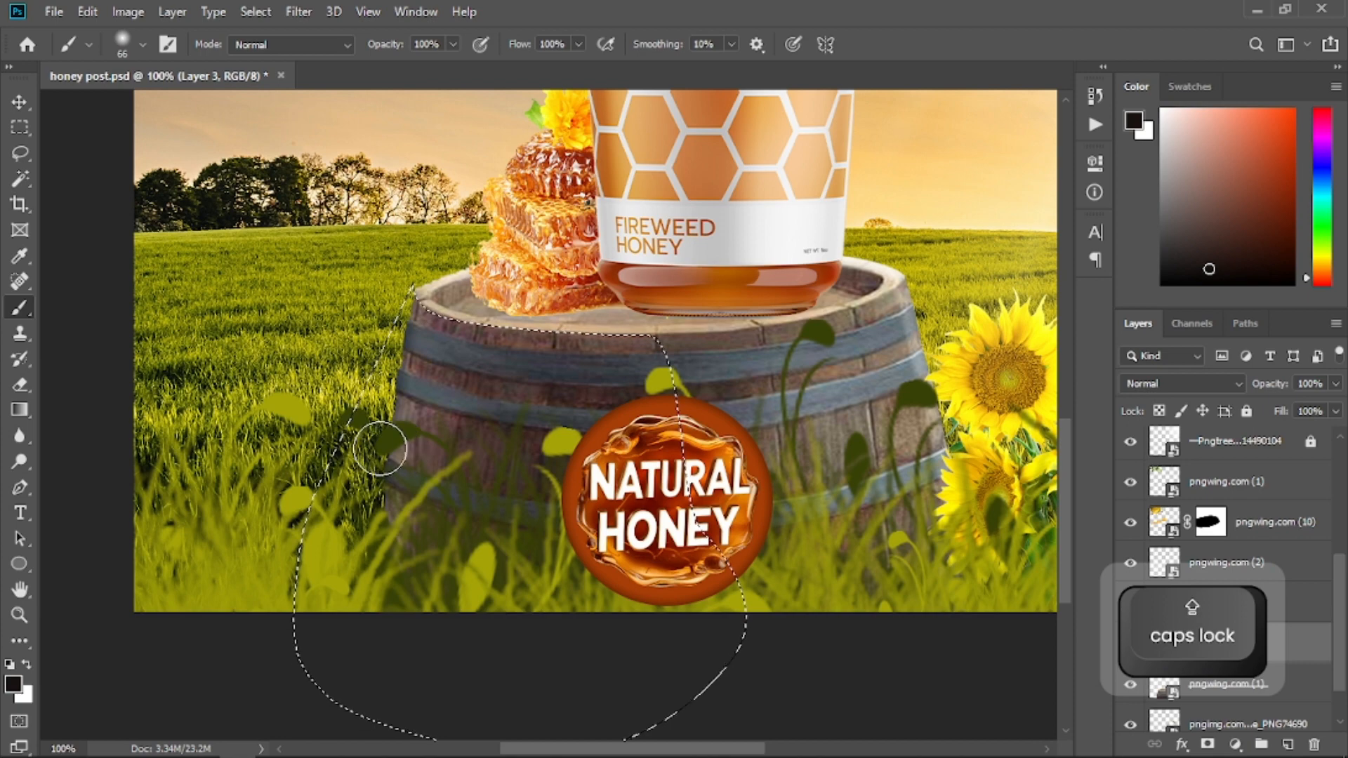
key("bracketright")
key("bracketright")
key("bracketright")
key("bracketright")
key("bracketright")
key("bracketright")
key("bracketright")
key("bracketright")
key("bracketright")
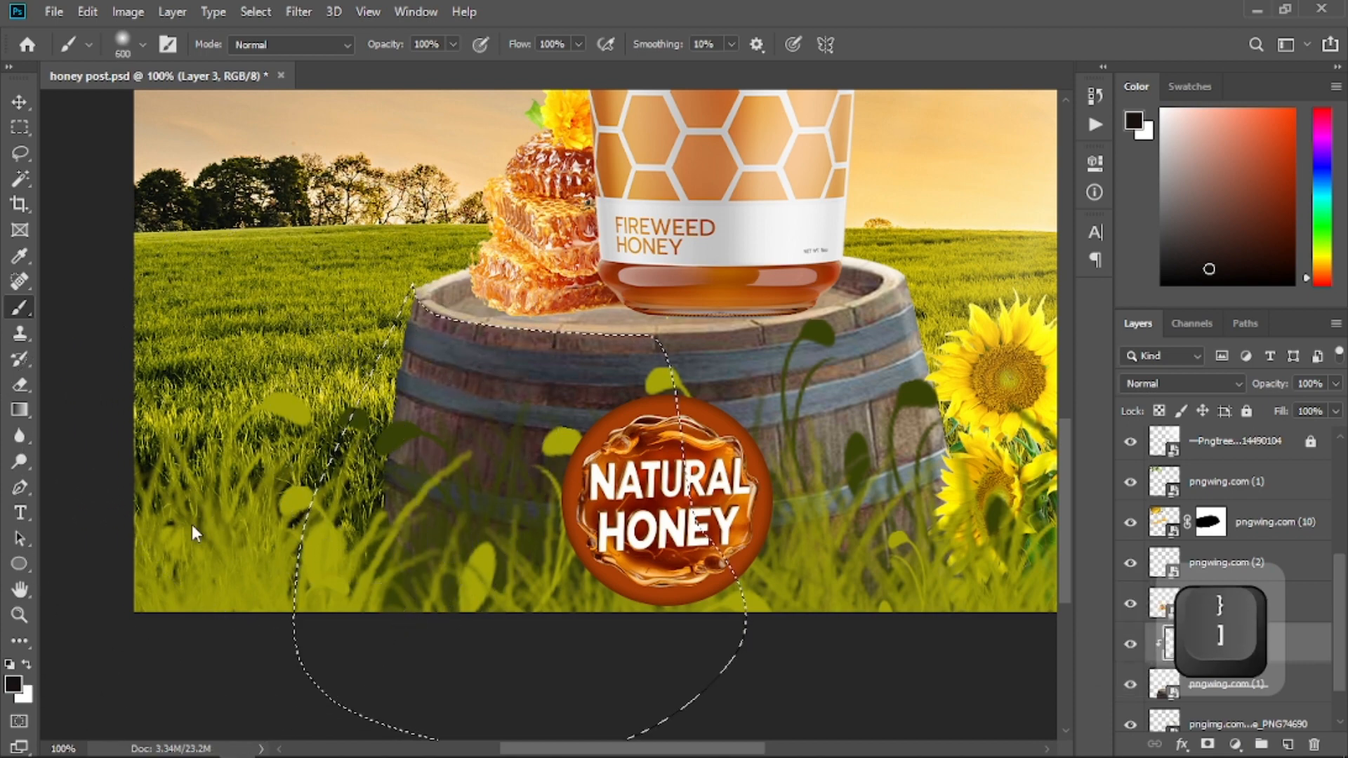
- Paint soft black shading over the barrel's left side inside the selection, and clear the selection
mouse_move(257, 350)
left_mouse_down()
mouse_move(351, 376)
mouse_move(333, 433)
left_mouse_up()
key("ctrl+minus")
key("ctrl+minus")
key("ctrl+minus")
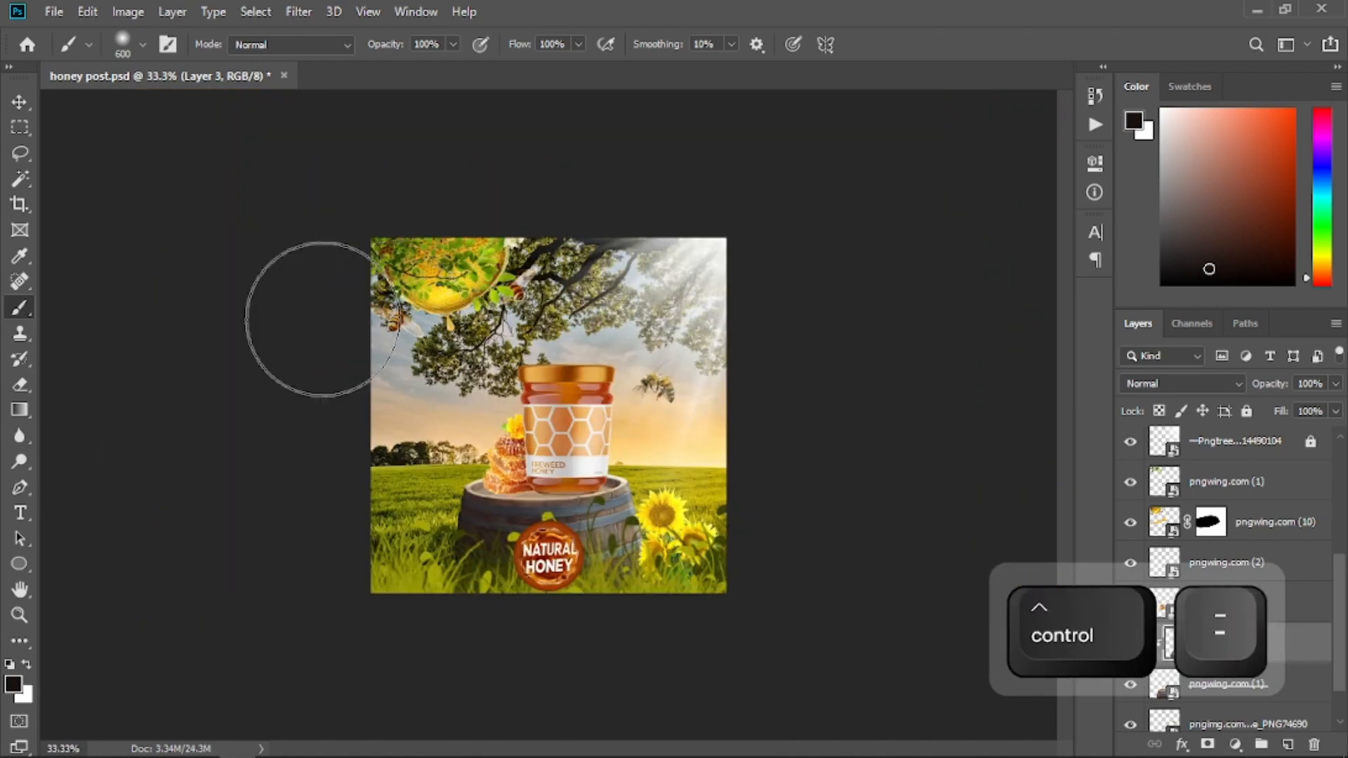
- Switch to the Move tool and select the honey jar layer on the canvas
left_click(12, 104)
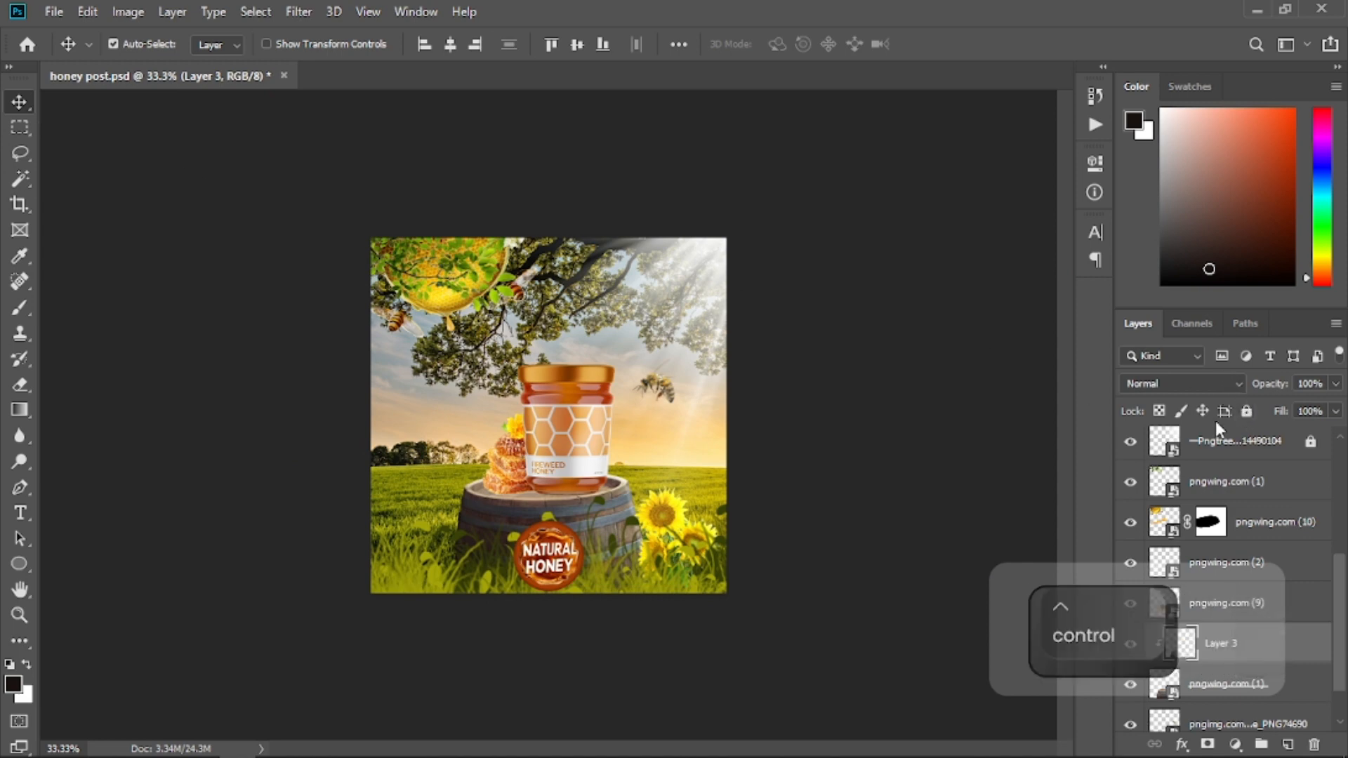
left_click(544, 484)
key("ctrl+equal")
key("ctrl+equal")
key("ctrl+equal")
key("ctrl+equal")
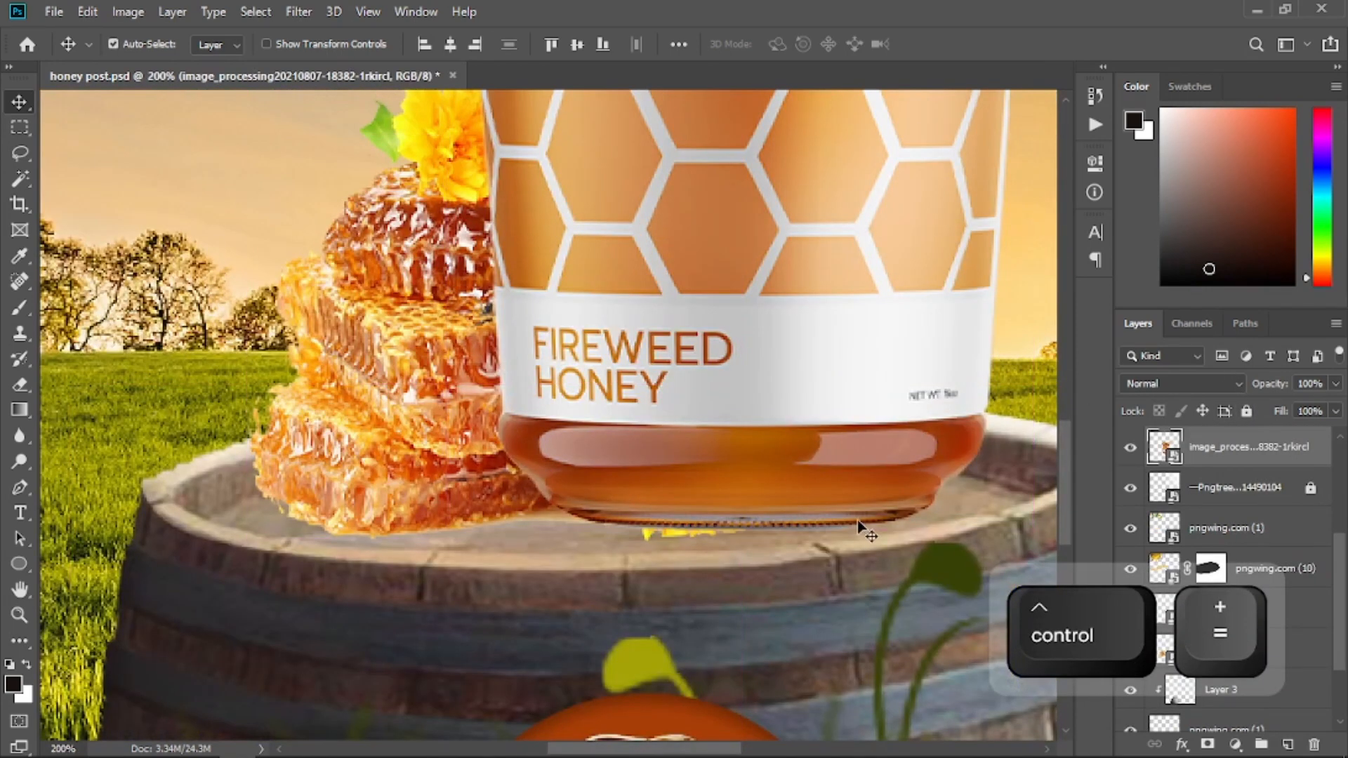
- Examine how the jar and honeycombs sit on the barrel top and how the scene around them is lit
key("ctrl+minus")
key("ctrl+minus")
key("ctrl+equal")
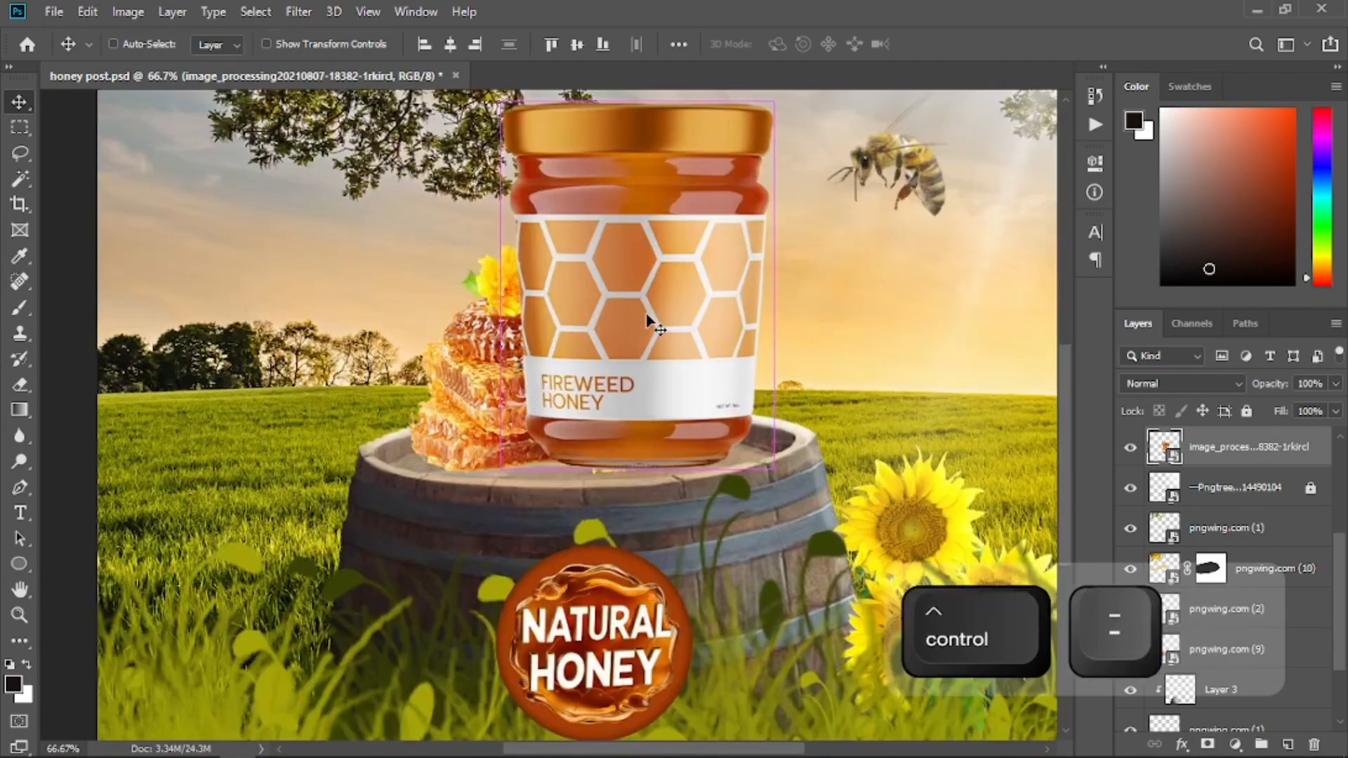
key("space")
left_click_drag(661, 339, 566, 524)
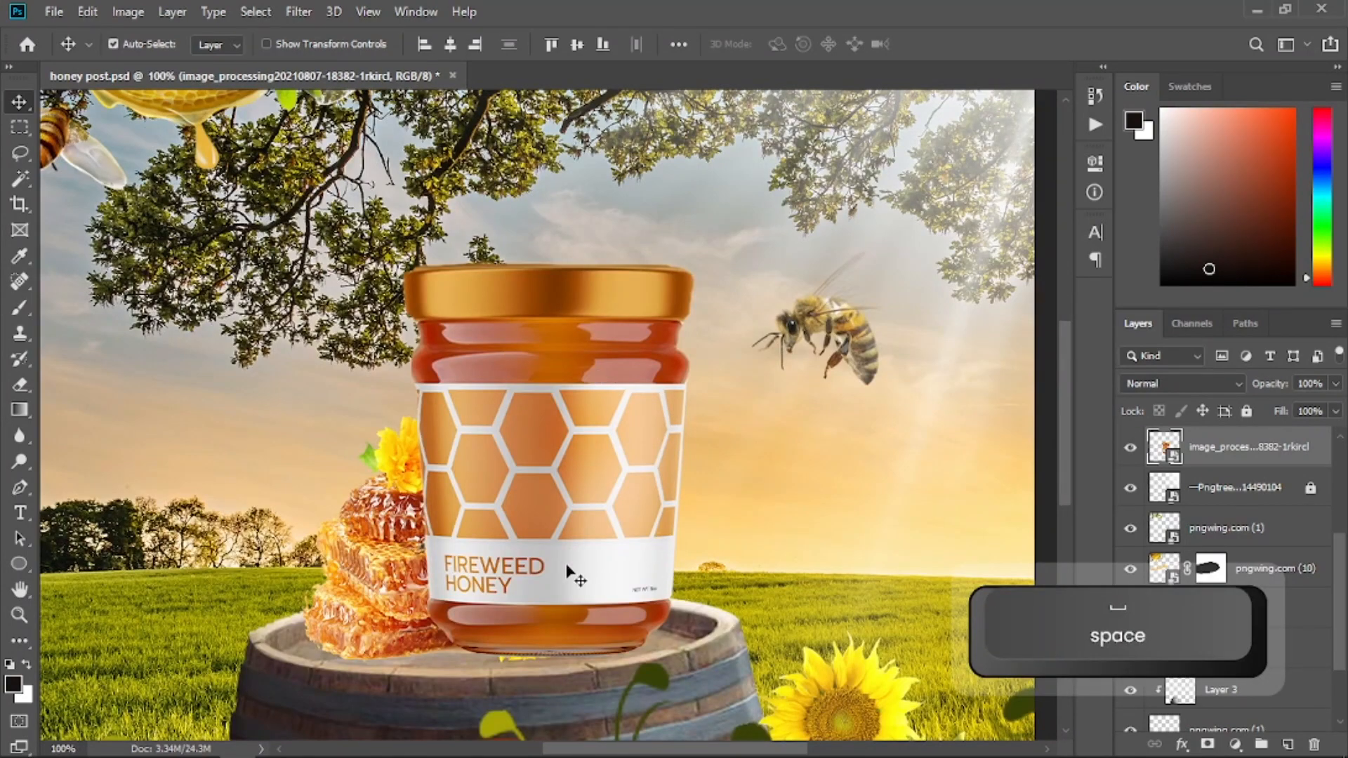
key("space")
left_click_drag(580, 612, 587, 588)
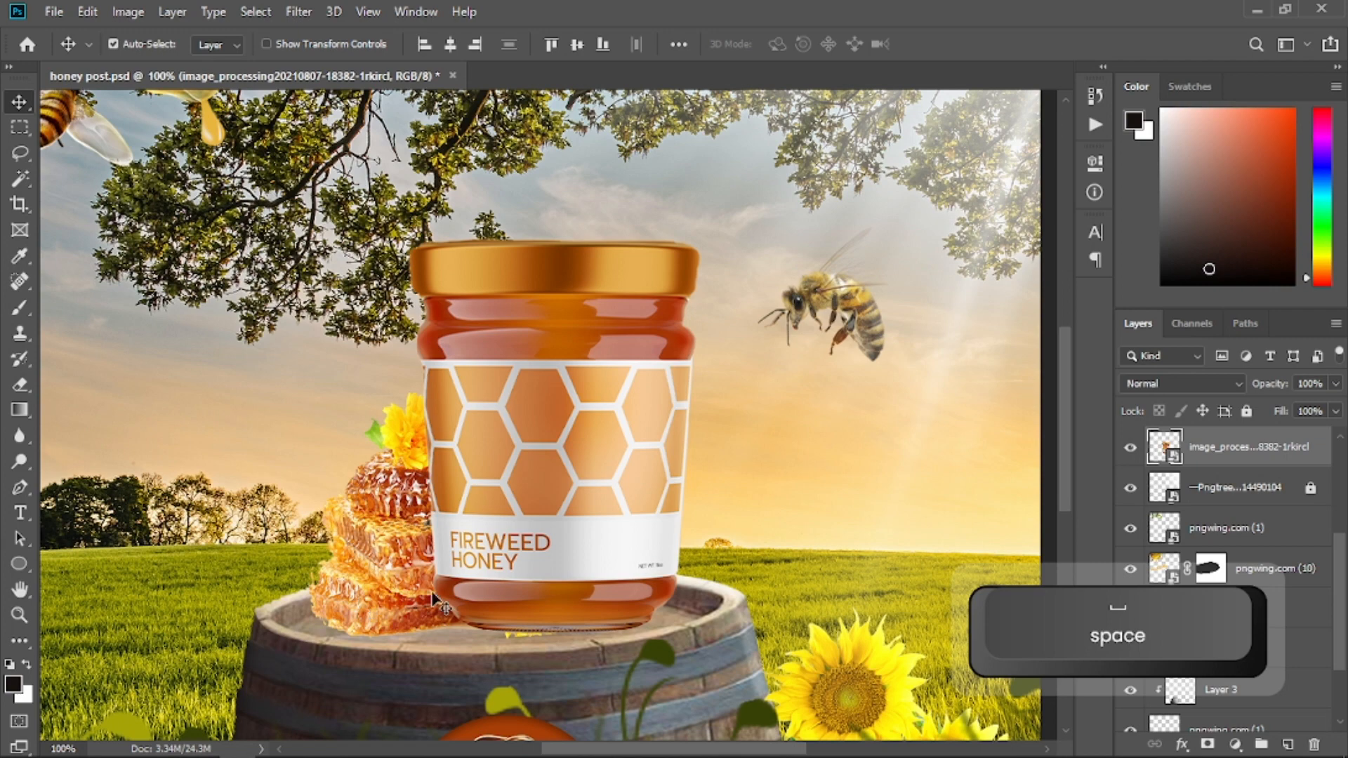
key("space")
left_click_drag(445, 618, 501, 583)
key("space")
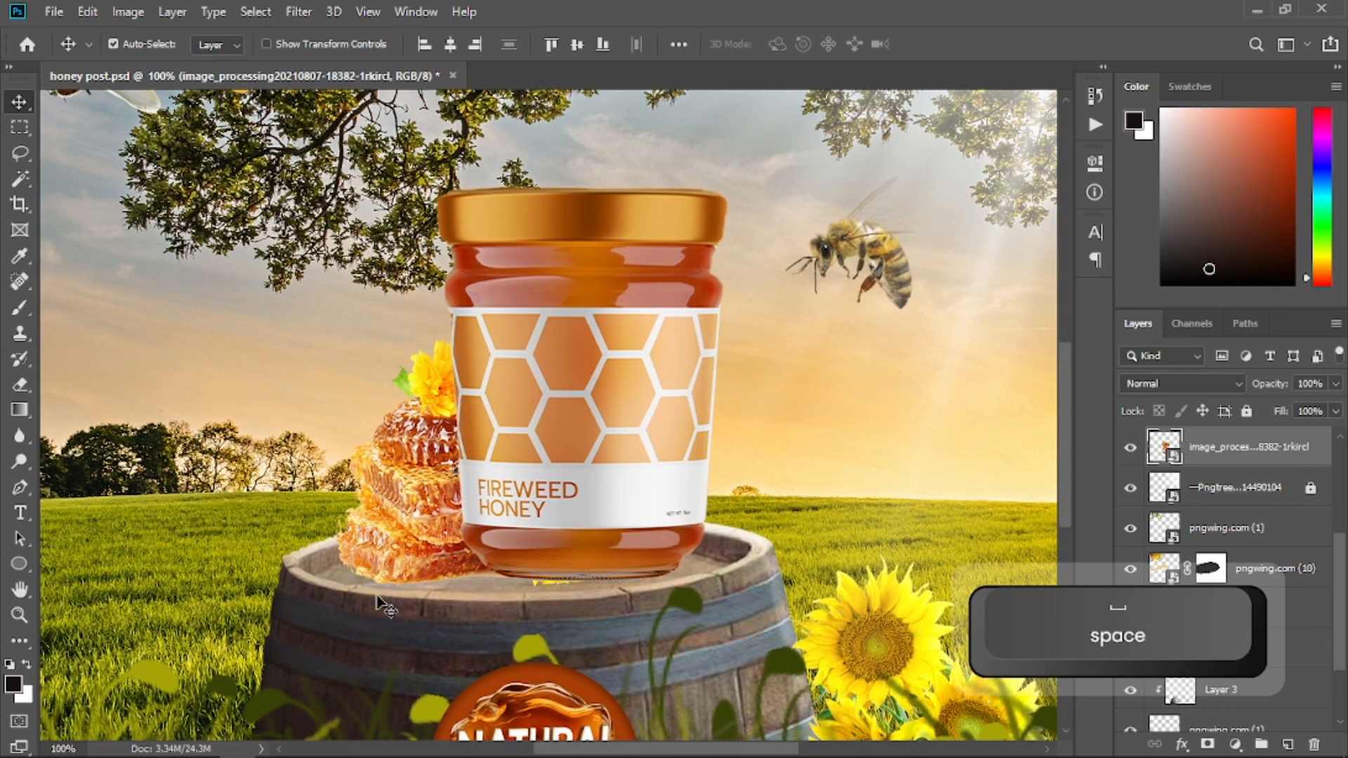
key("space")
left_click_drag(377, 602, 287, 722)
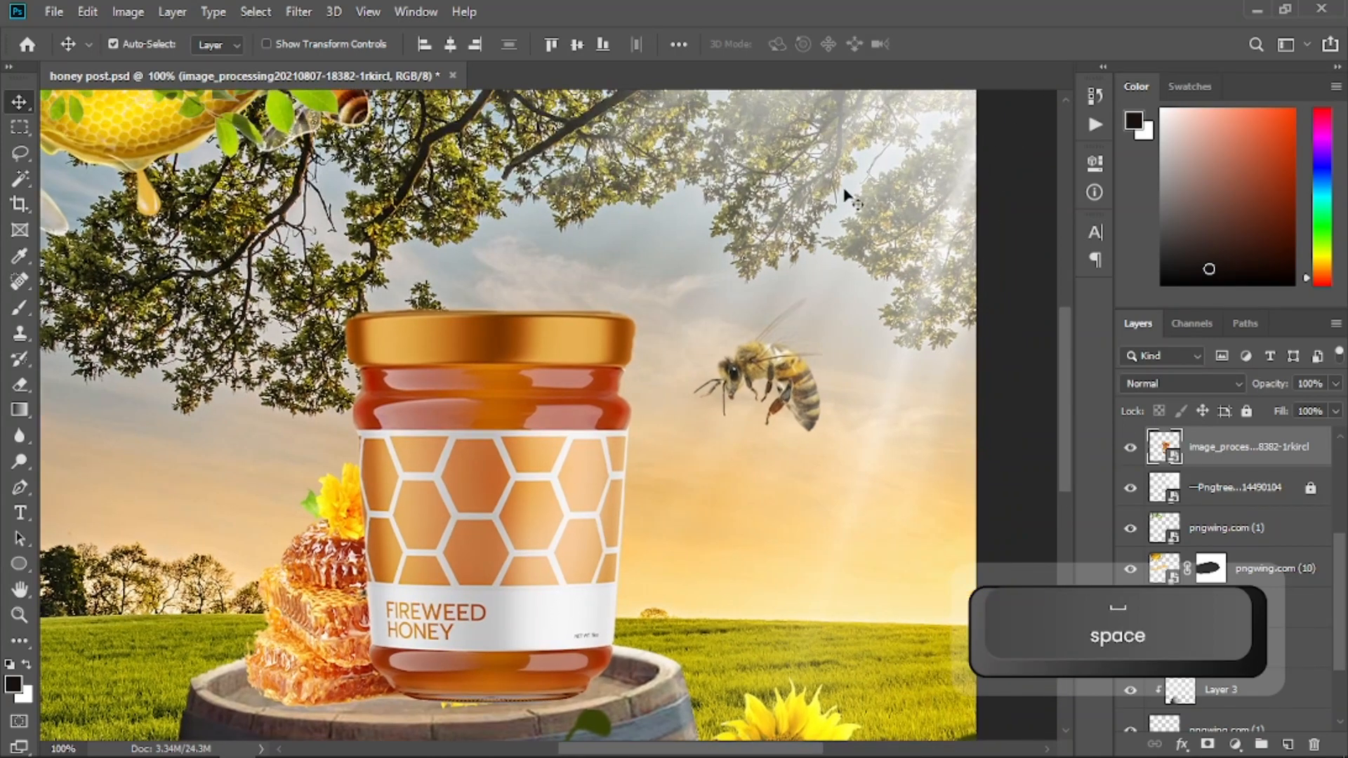
- Move the honey jar layer down the stack to directly above the pngwing.com (9) layer
left_click_drag(669, 469, 860, 330)
key("z")
left_click_drag(623, 541, 663, 551)
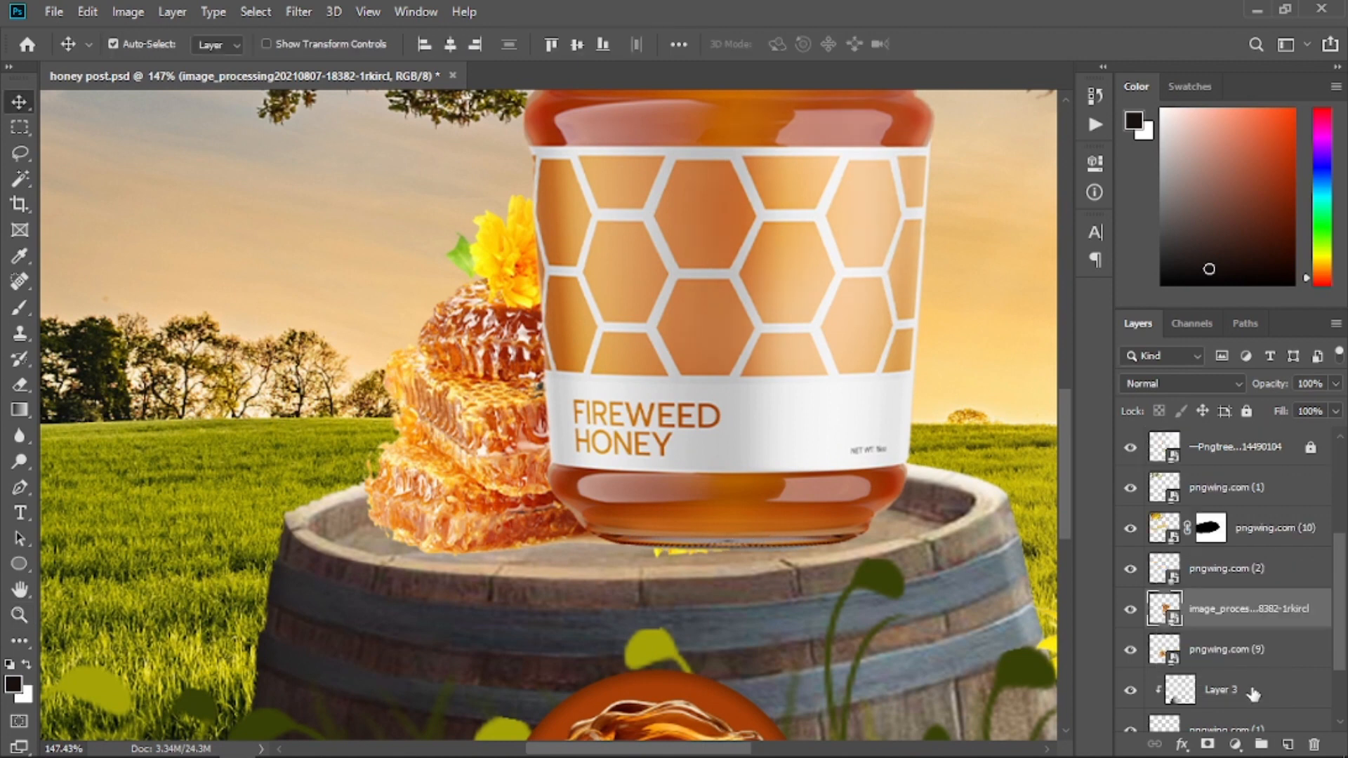
- Create a new empty layer above Layer 3 and flatten the soft brush tip into a thin horizontal ellipse
left_click(1253, 694)
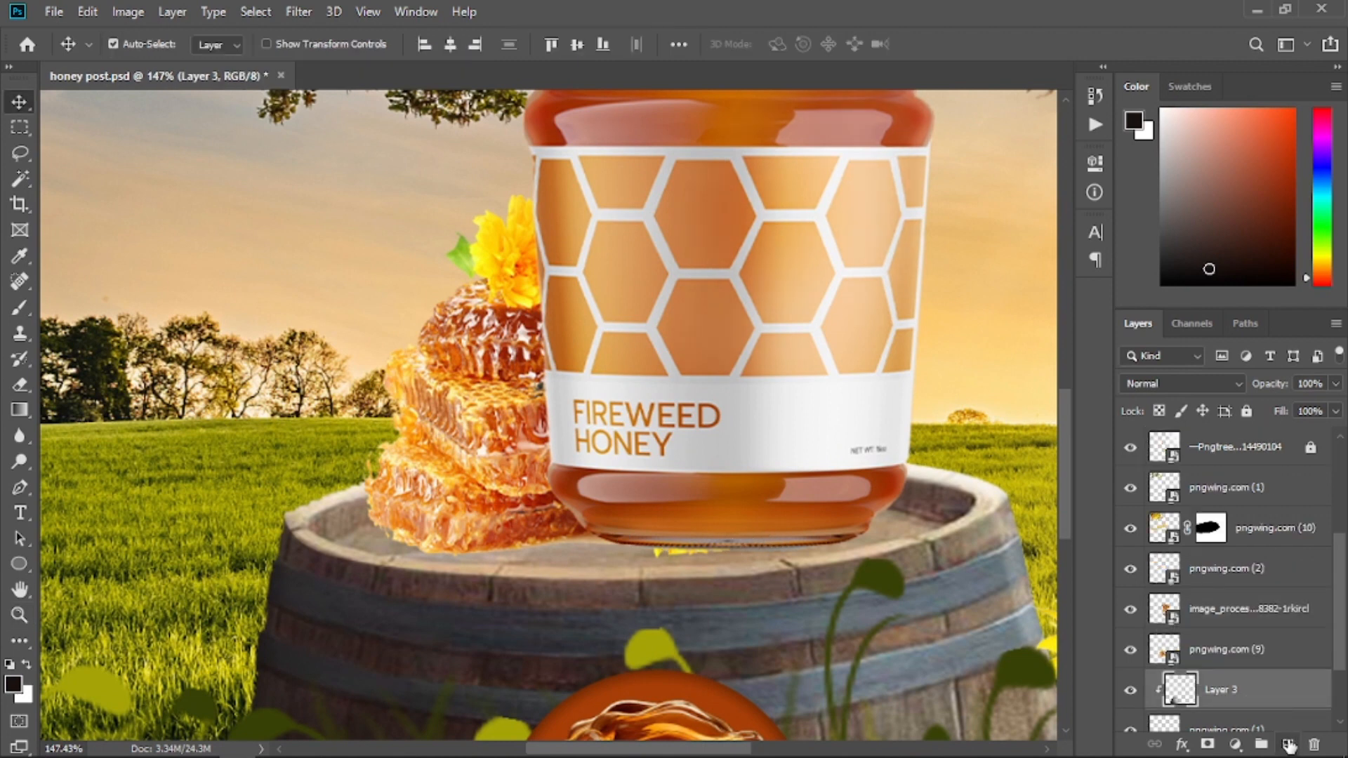
left_click(1287, 744)
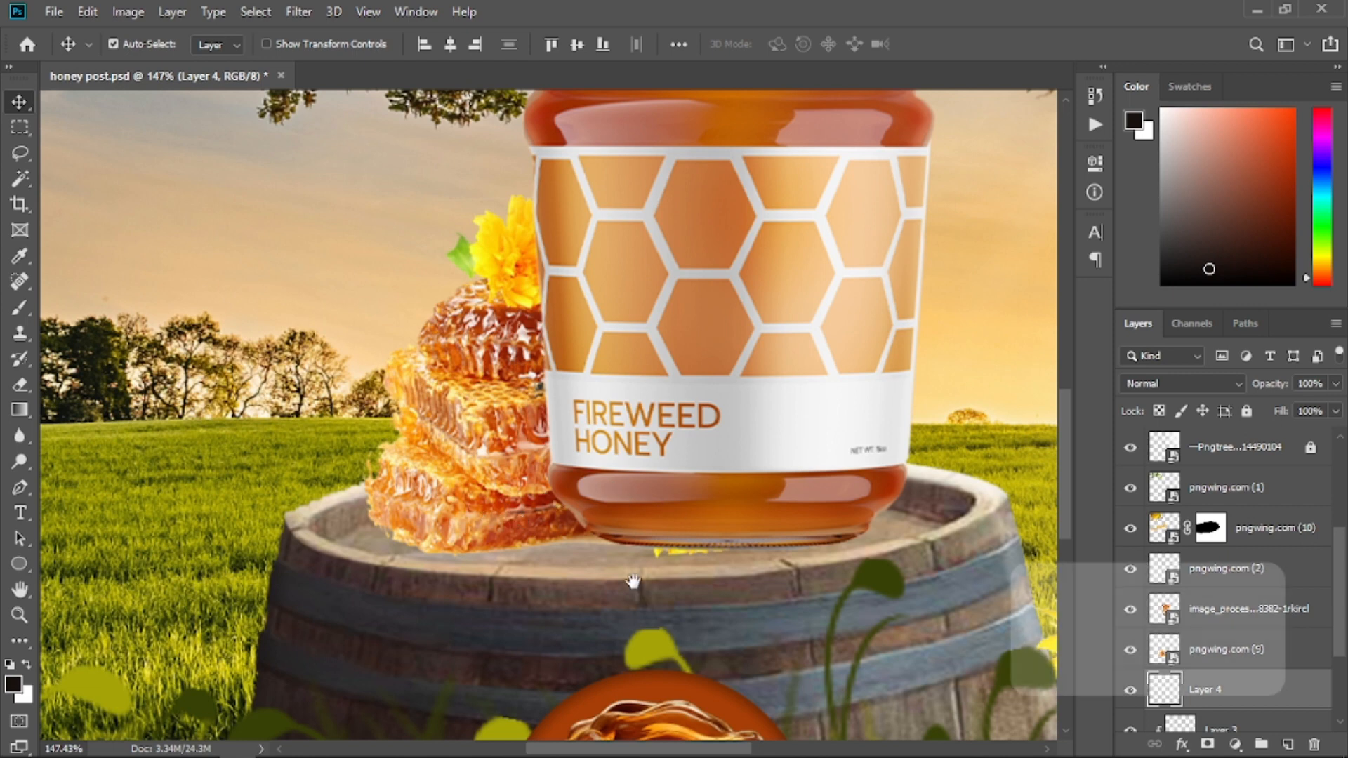
key("space")
key("b")
right_click(572, 433)
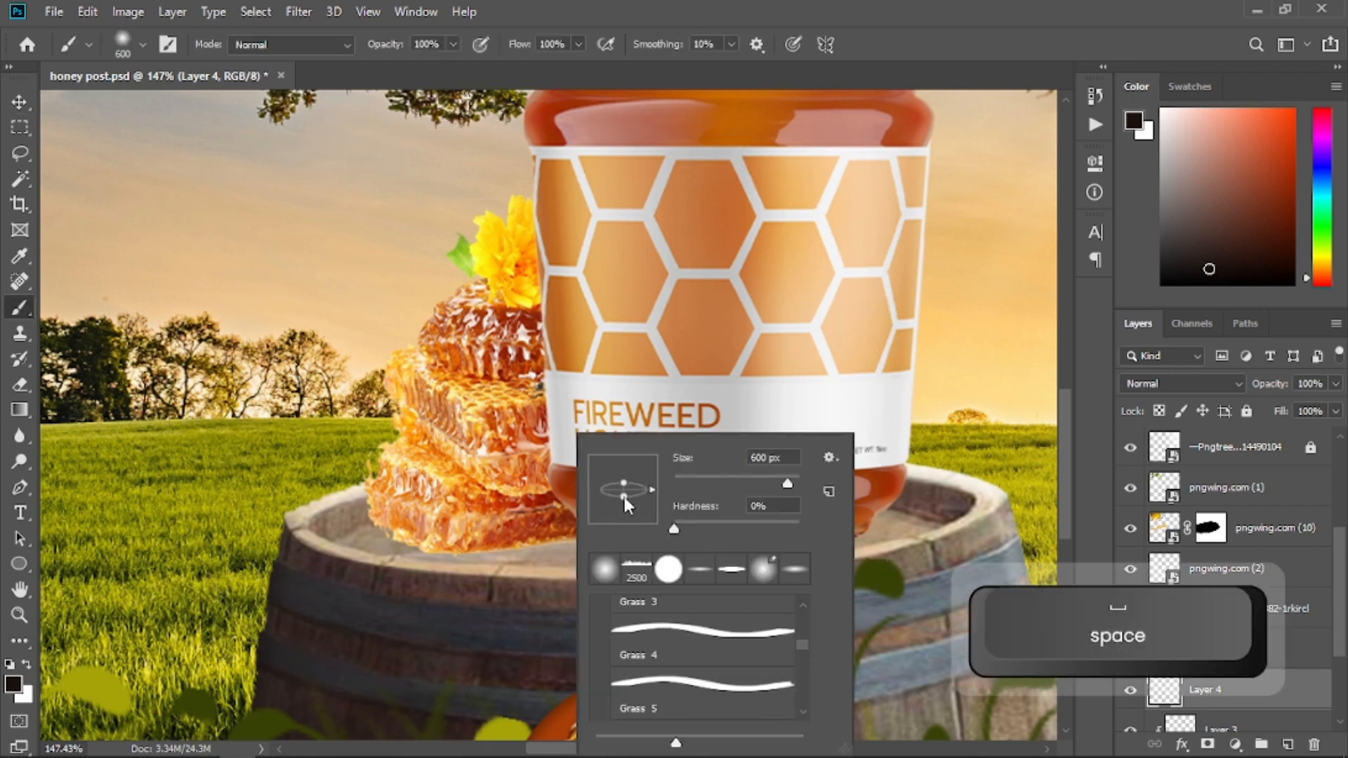
left_click_drag(625, 497, 626, 490)
left_click(927, 60)
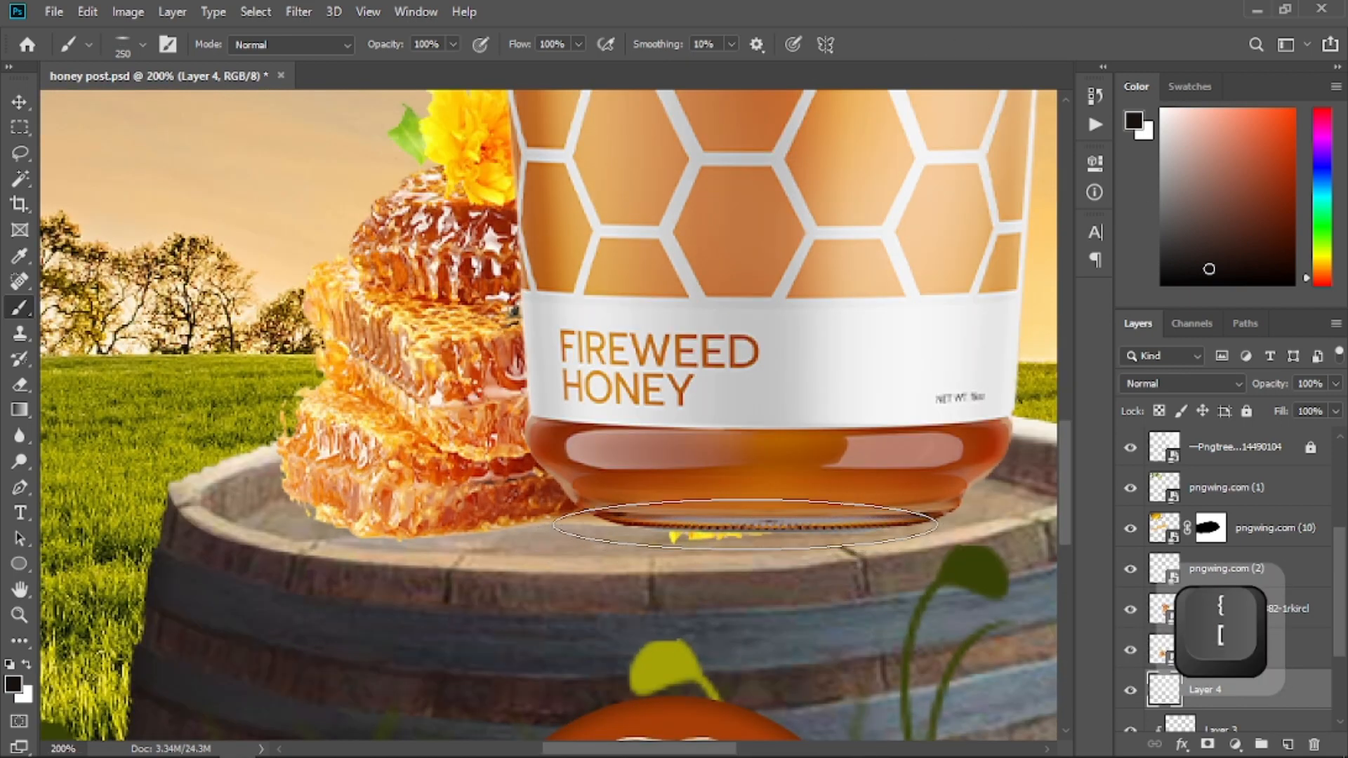
- Paint a soft black contact shadow on the barrel top beneath the jar and honeycombs with the flattened 250 px brush
left_click(754, 525)
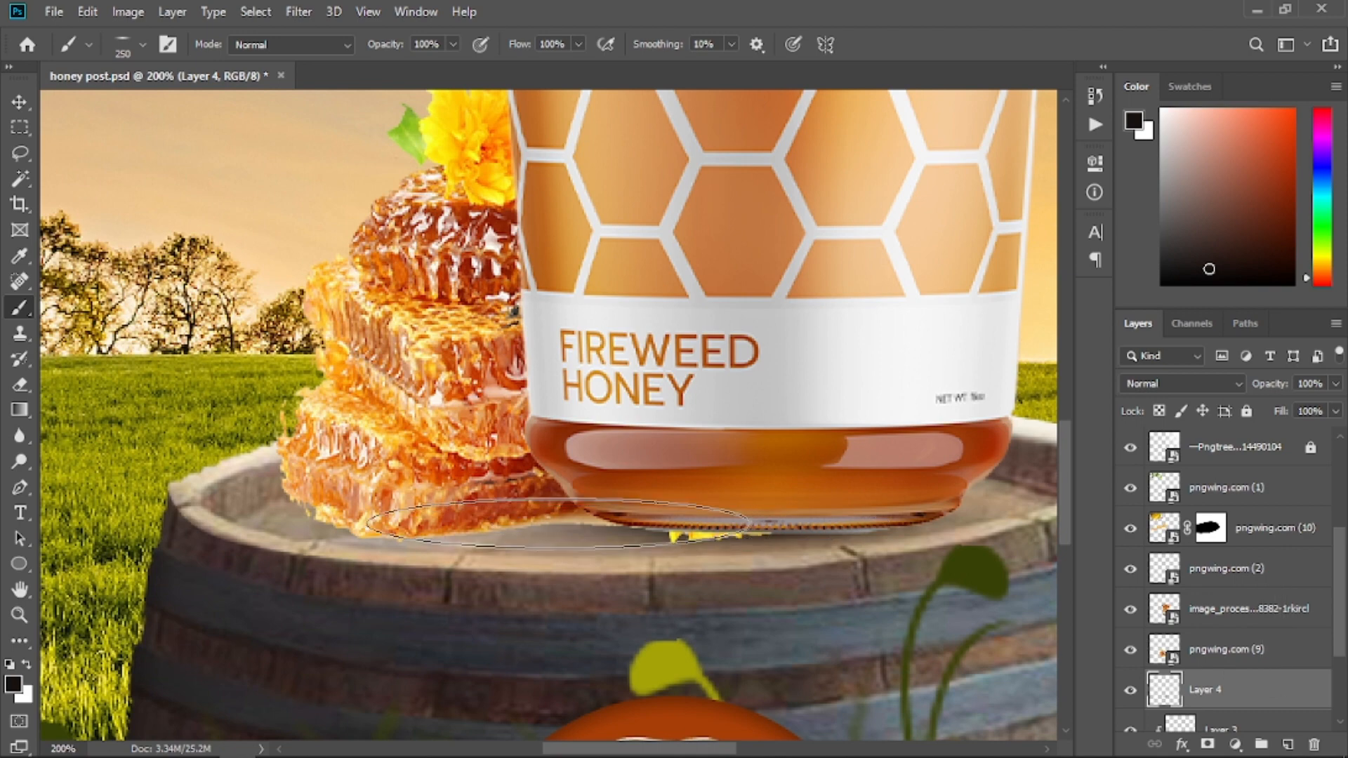
left_click_drag(489, 537, 778, 551)
key("ctrl+minus")
key("ctrl+minus")
key("ctrl+plus")
key("ctrl+plus")
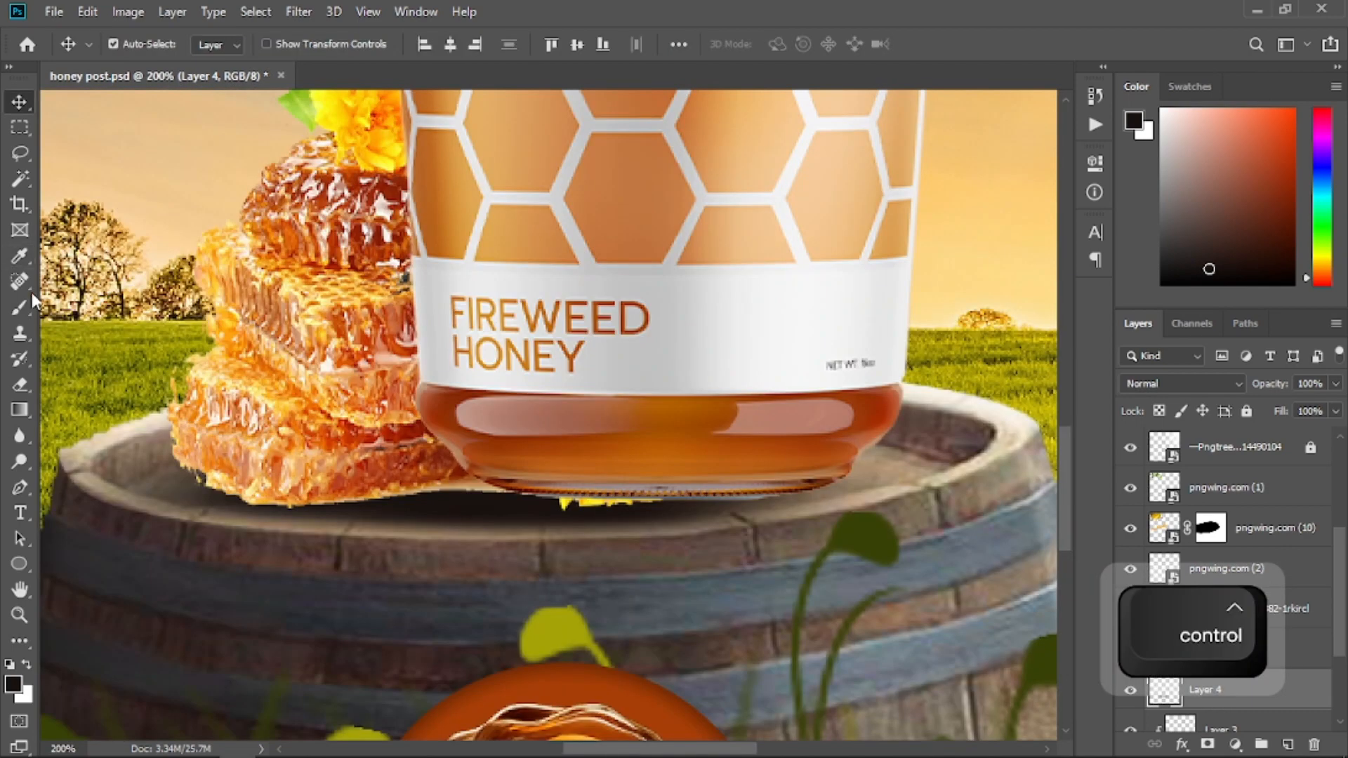
- Draw a Pen tool path along the barrel's front top rim and back across the lower jar and honeycombs
left_click(20, 487)
left_click(103, 479)
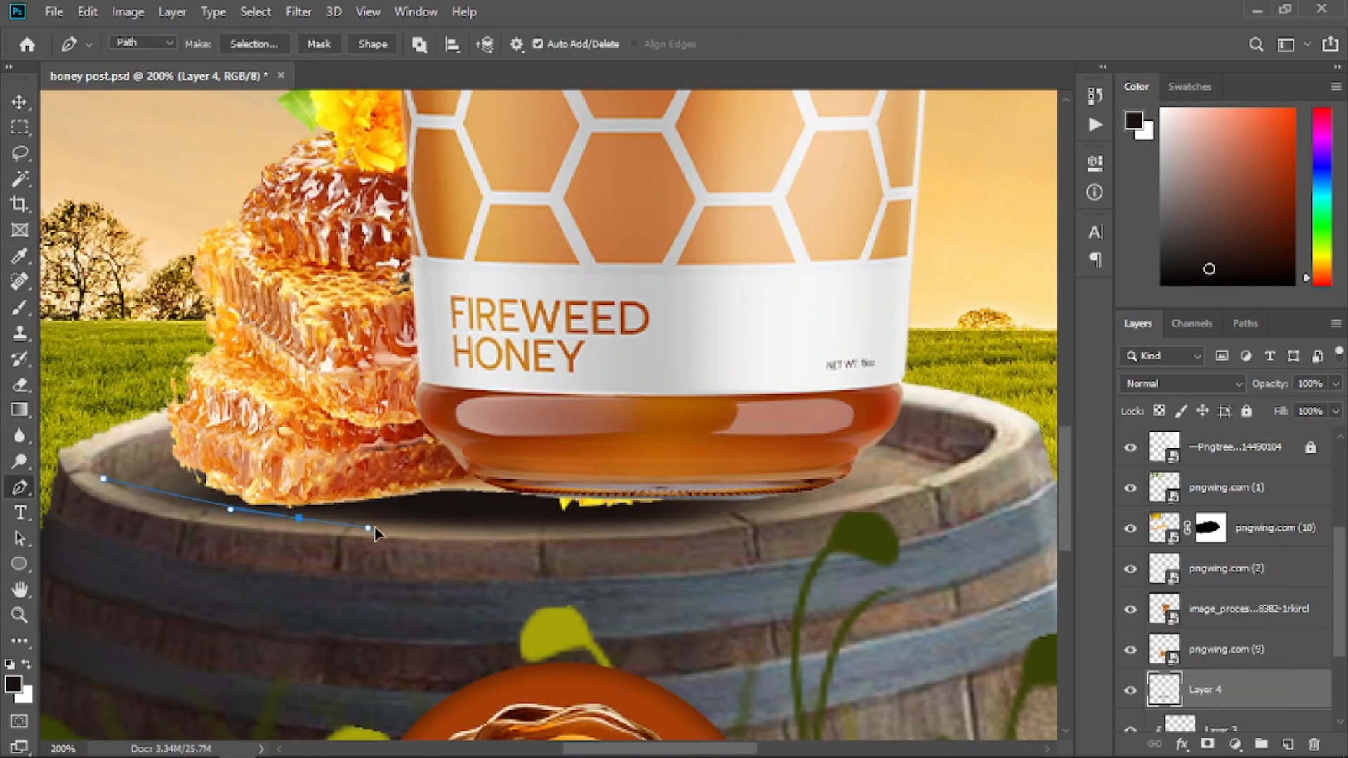
left_click_drag(300, 518, 421, 527)
left_click_drag(800, 503, 924, 478)
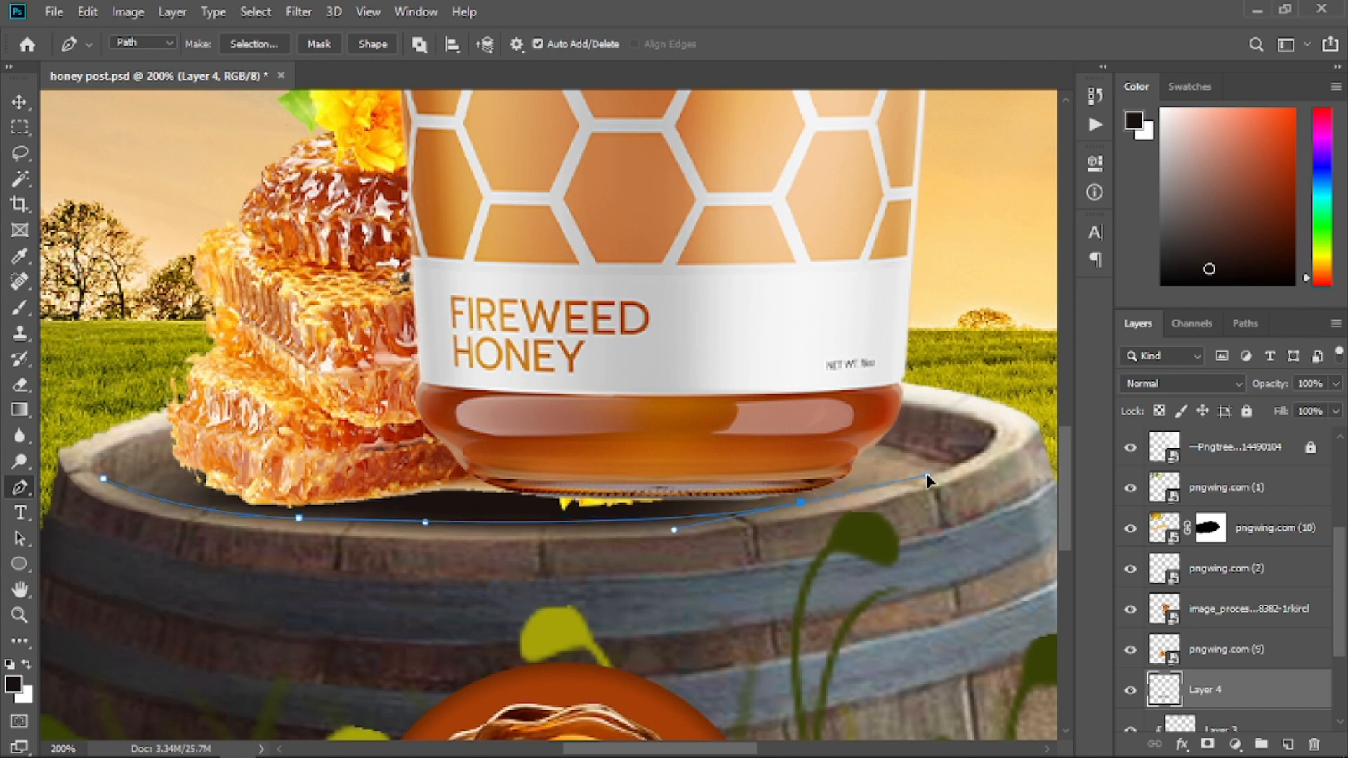
left_click_drag(861, 401, 817, 388)
left_click_drag(647, 363, 551, 360)
left_click_drag(323, 358, 146, 410)
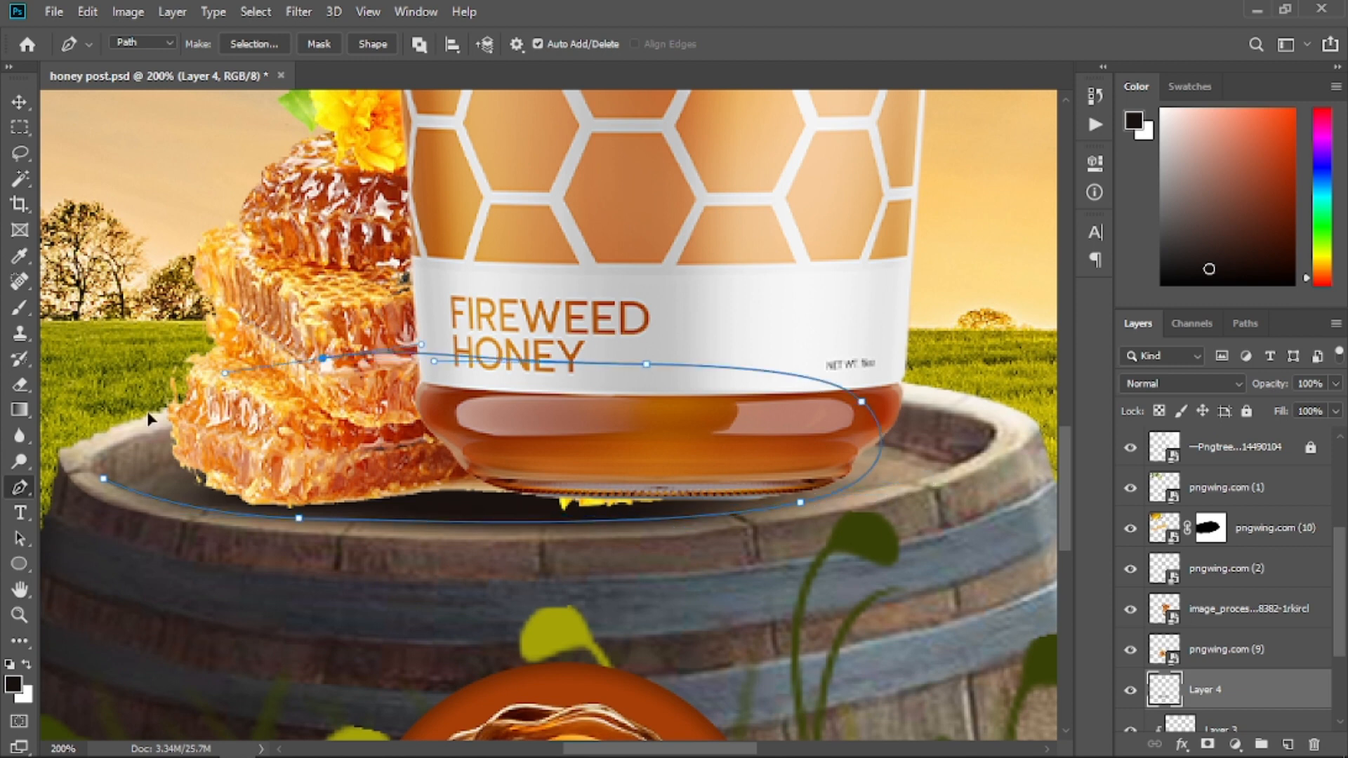
- Close the path at its starting anchor on the barrel's rim and convert it to a selection
left_click(104, 479)
right_click(355, 433)
left_click(416, 401)
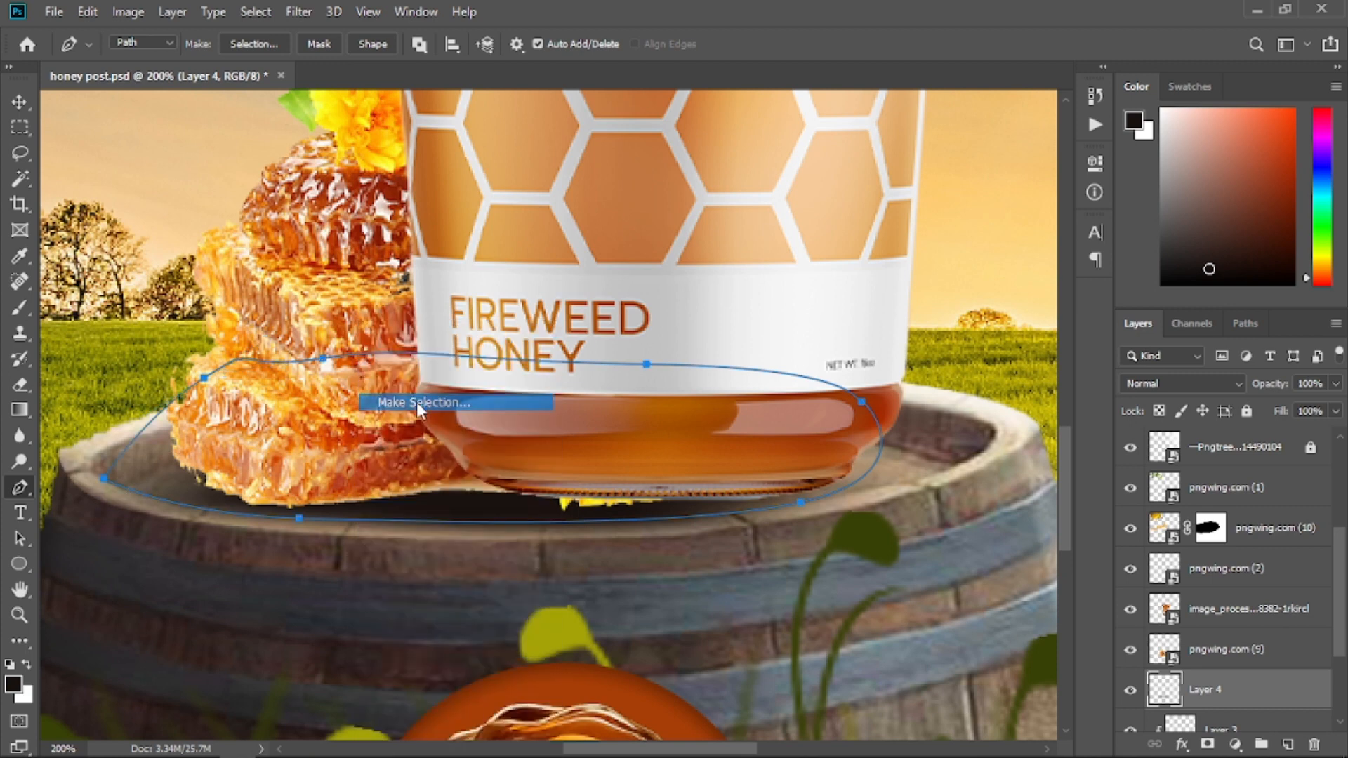
left_click(765, 197)
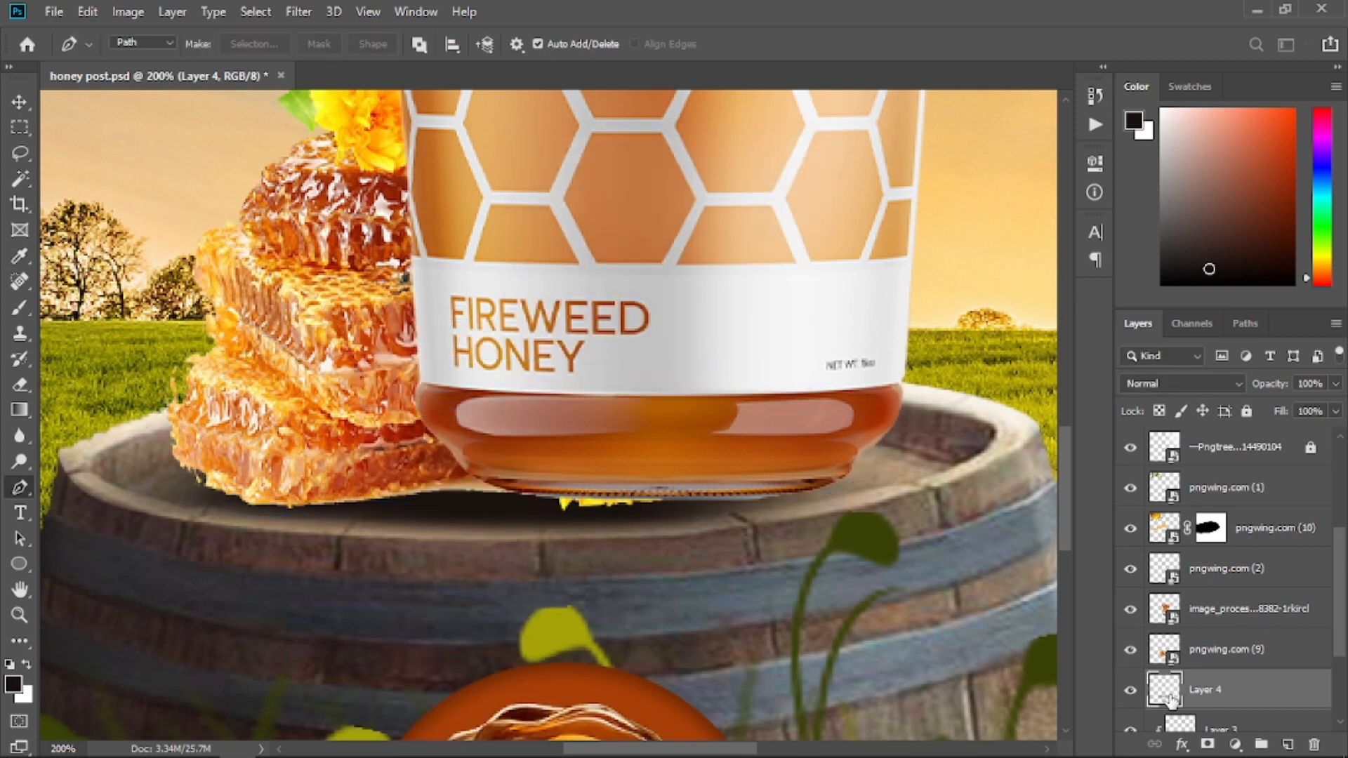
- Toggle Layer 4's visibility to check the shadow, and add a layer mask to Layer 4 from the selection
left_click(1128, 697)
left_click(1128, 697)
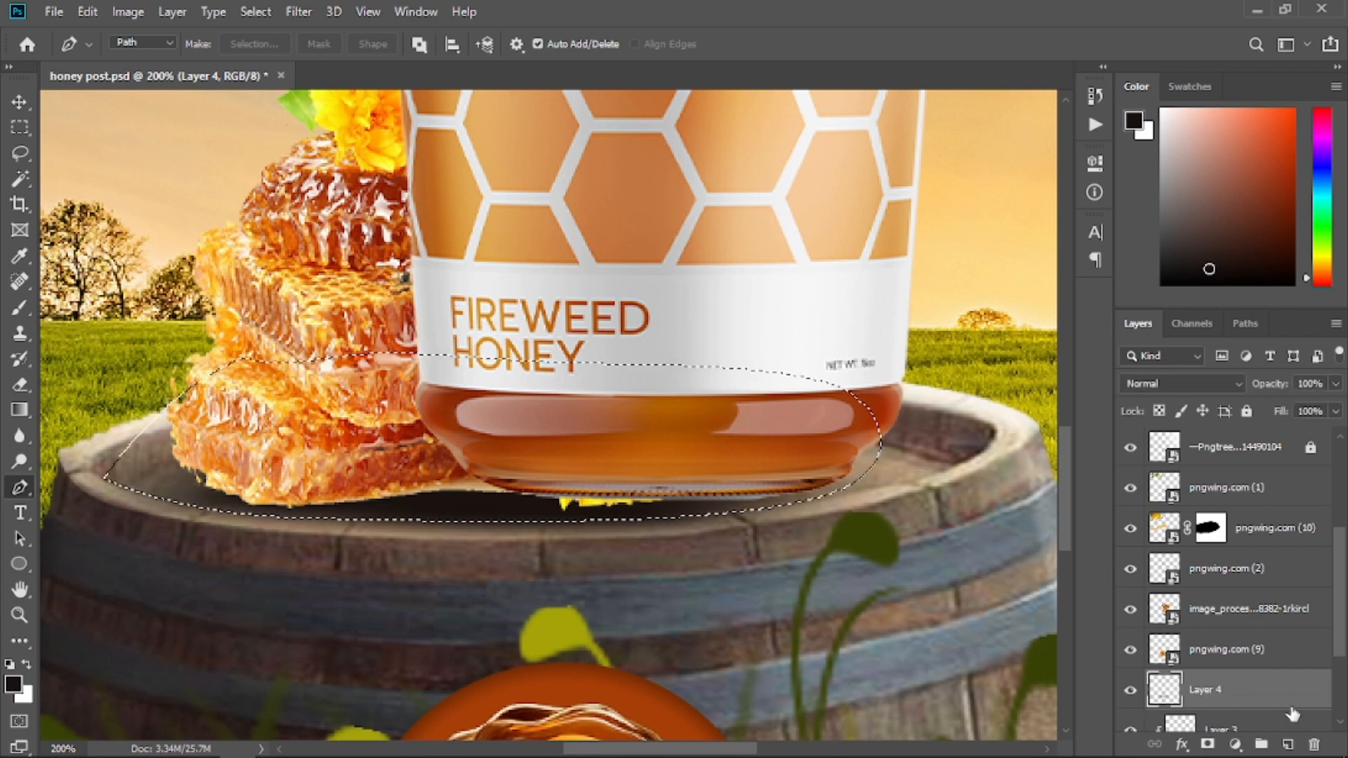
left_click(1208, 745)
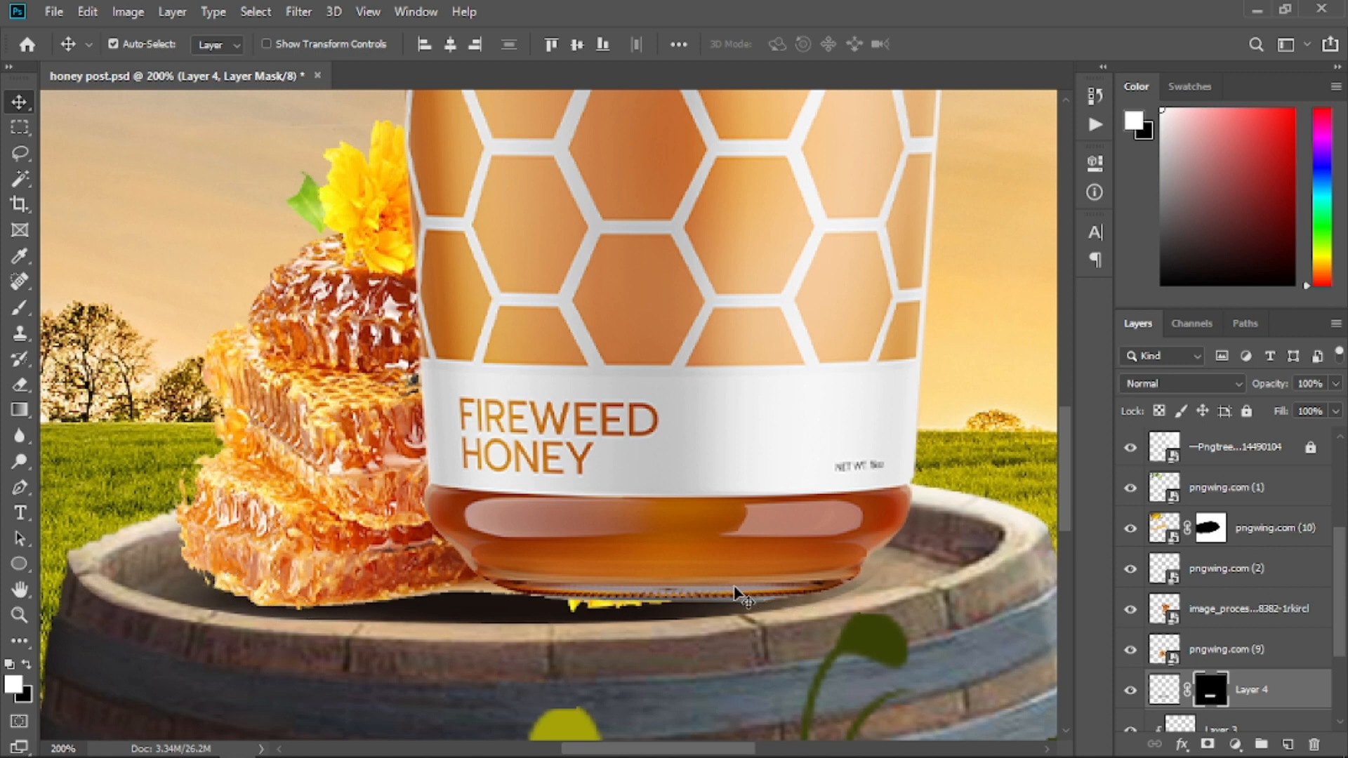
- Toggle the visibility of the jar and honeycomb layers to identify them, and group the two layers together
left_click(1191, 653)
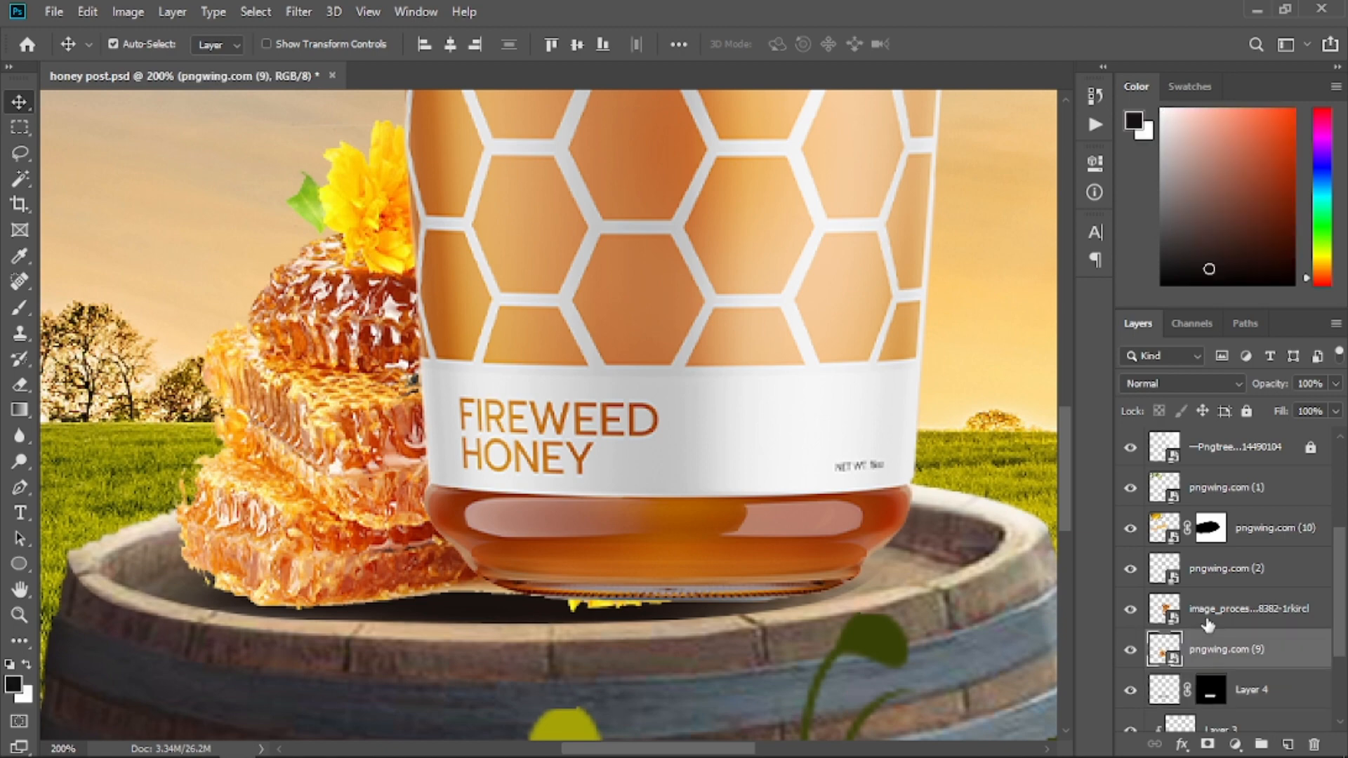
left_click(1152, 622)
left_click(1131, 622)
left_click(1131, 622)
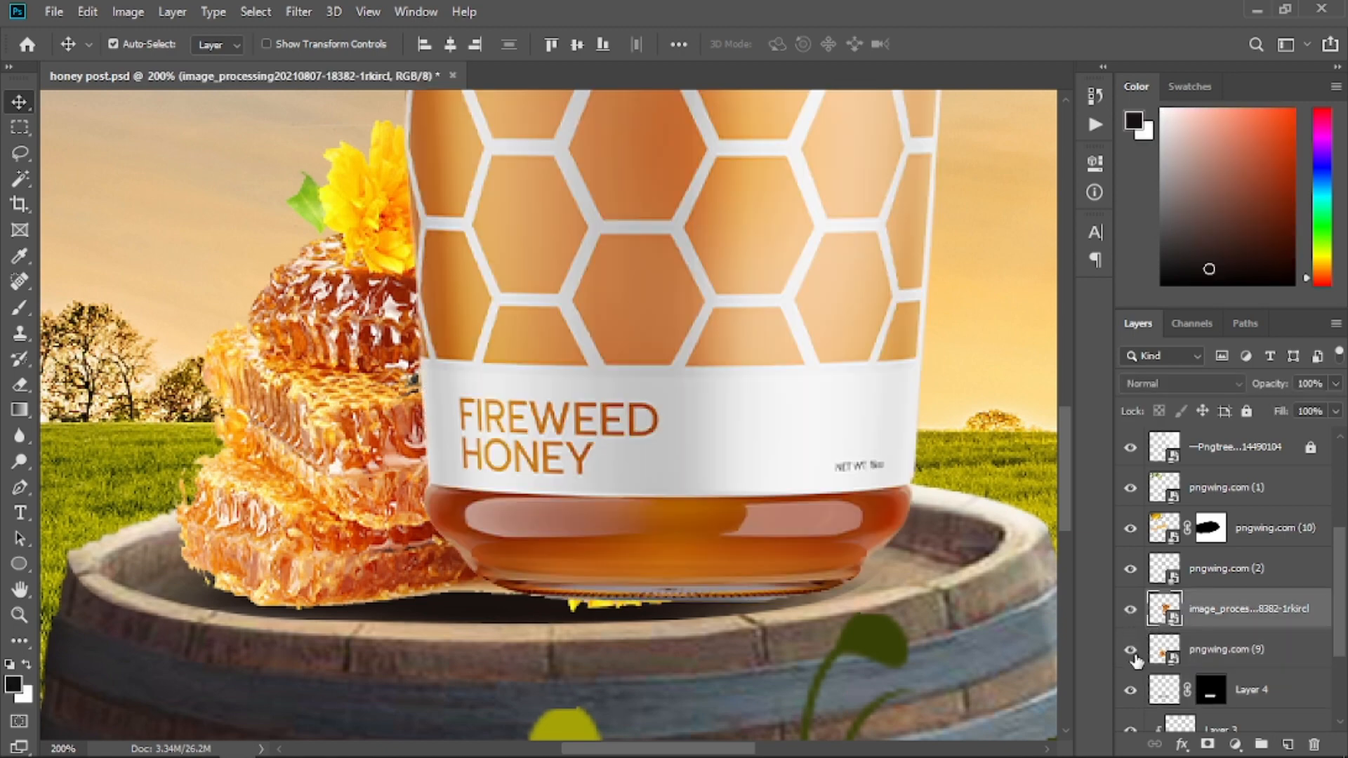
left_click(1133, 652)
left_click(1131, 651)
key("shift")
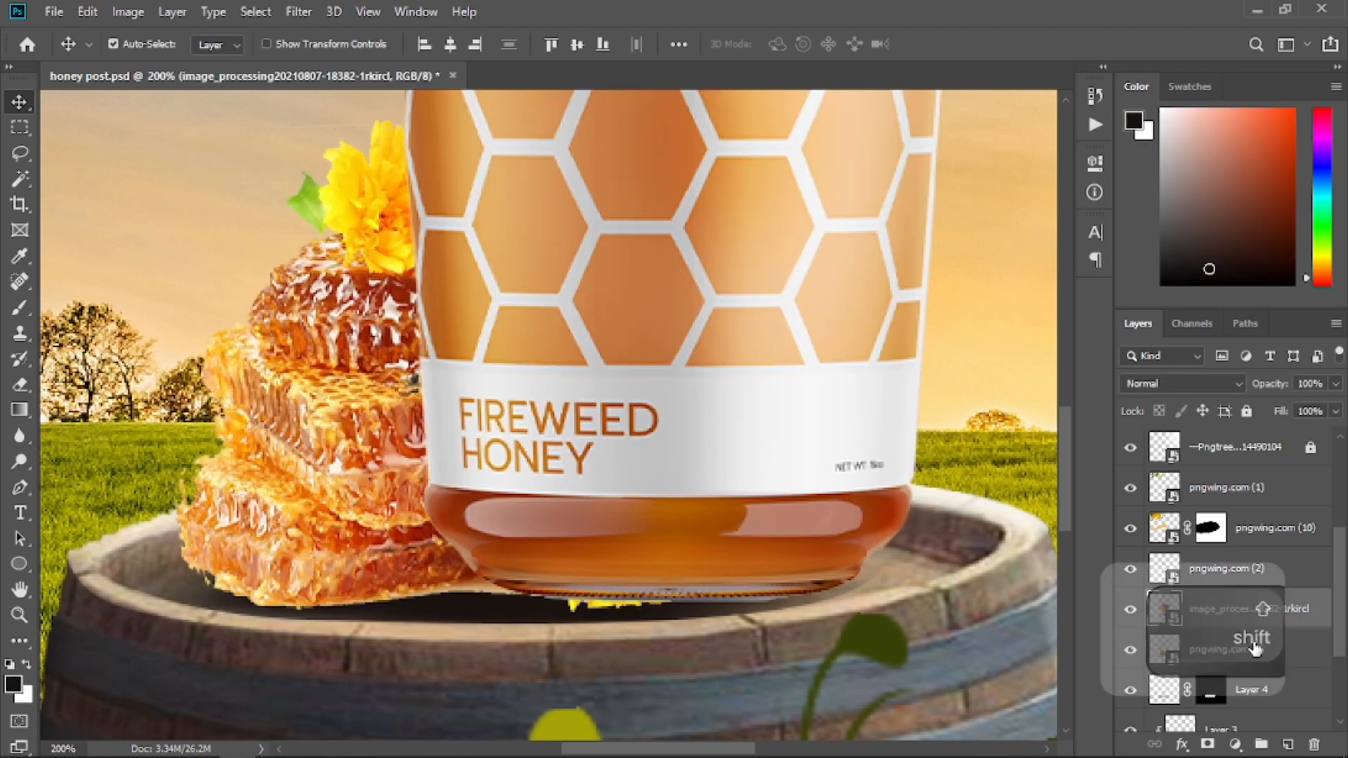
left_click(1306, 658, "shift")
key("ctrl+g")
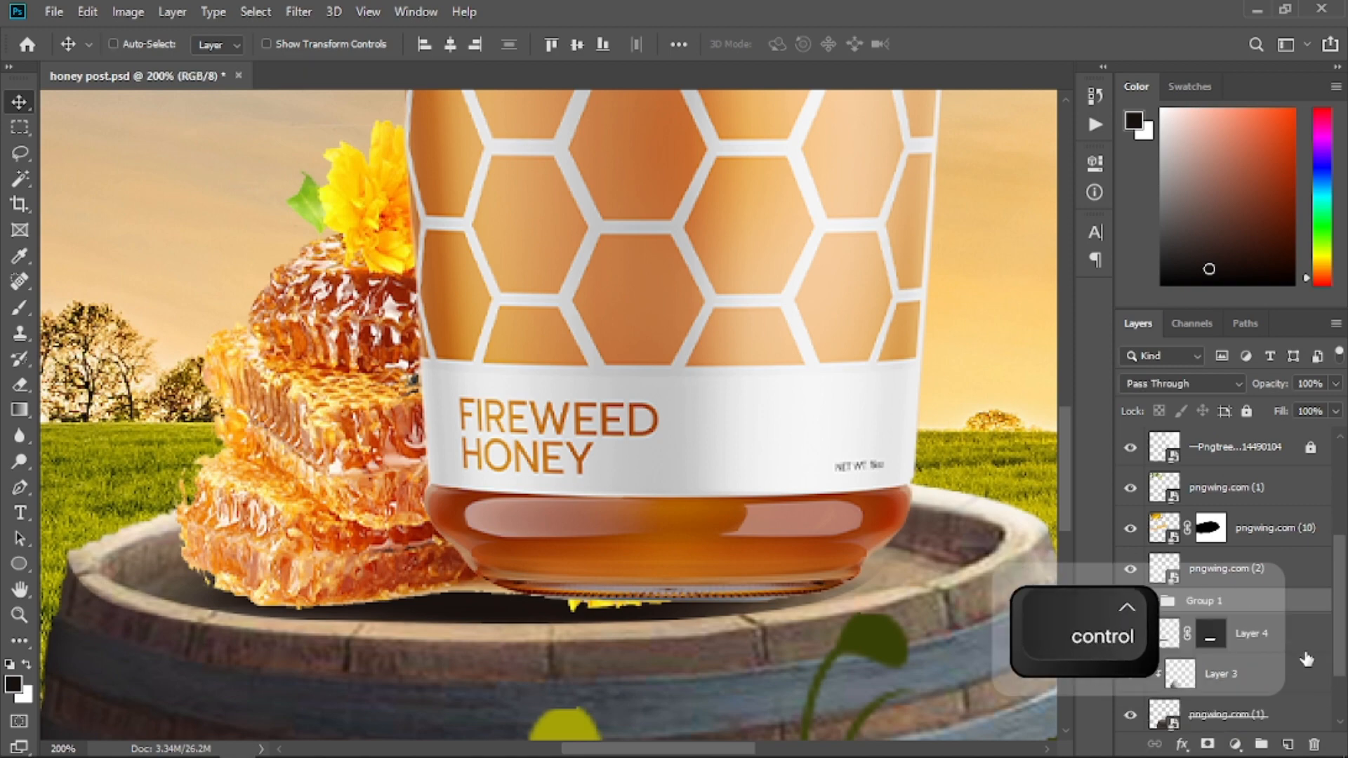
- Add a new empty layer above Group 1 and clip it to the group
left_click(1285, 743)
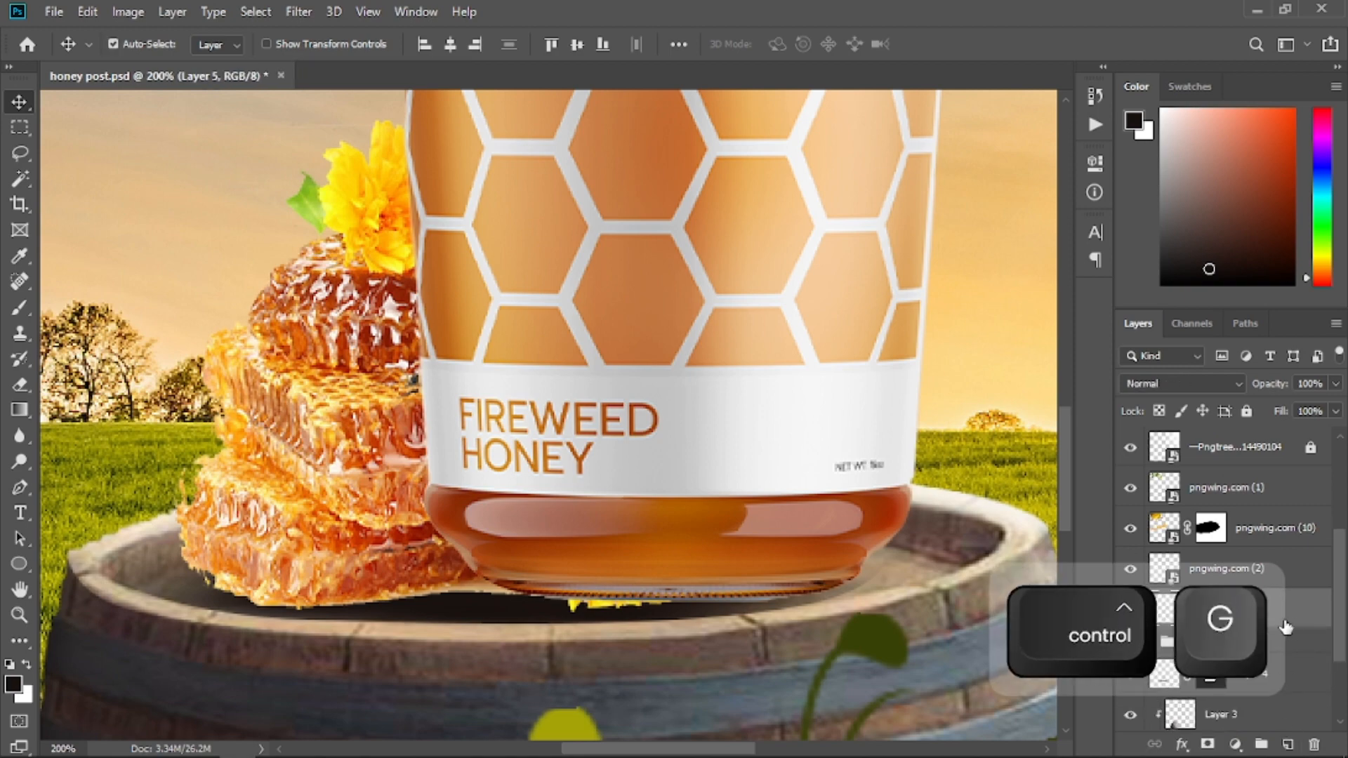
right_click(1299, 618)
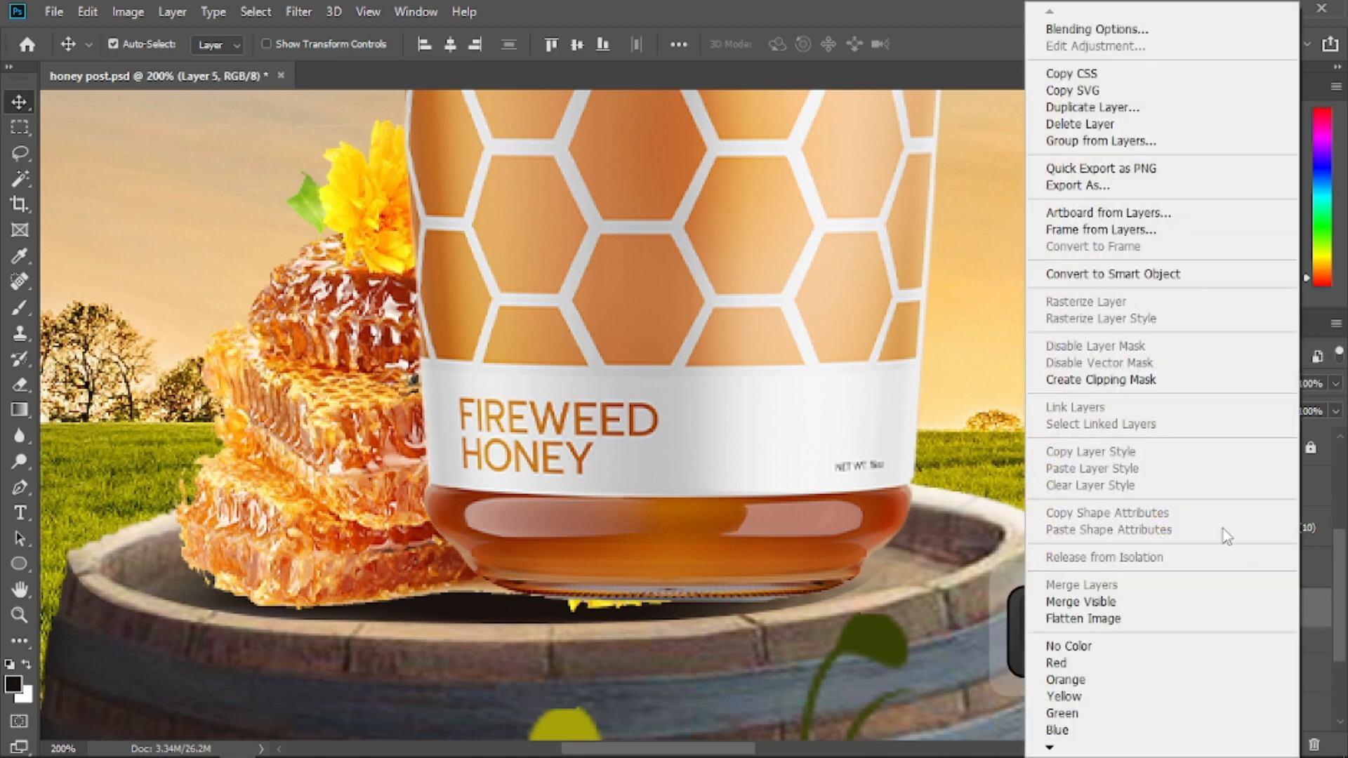
left_click(1157, 384)
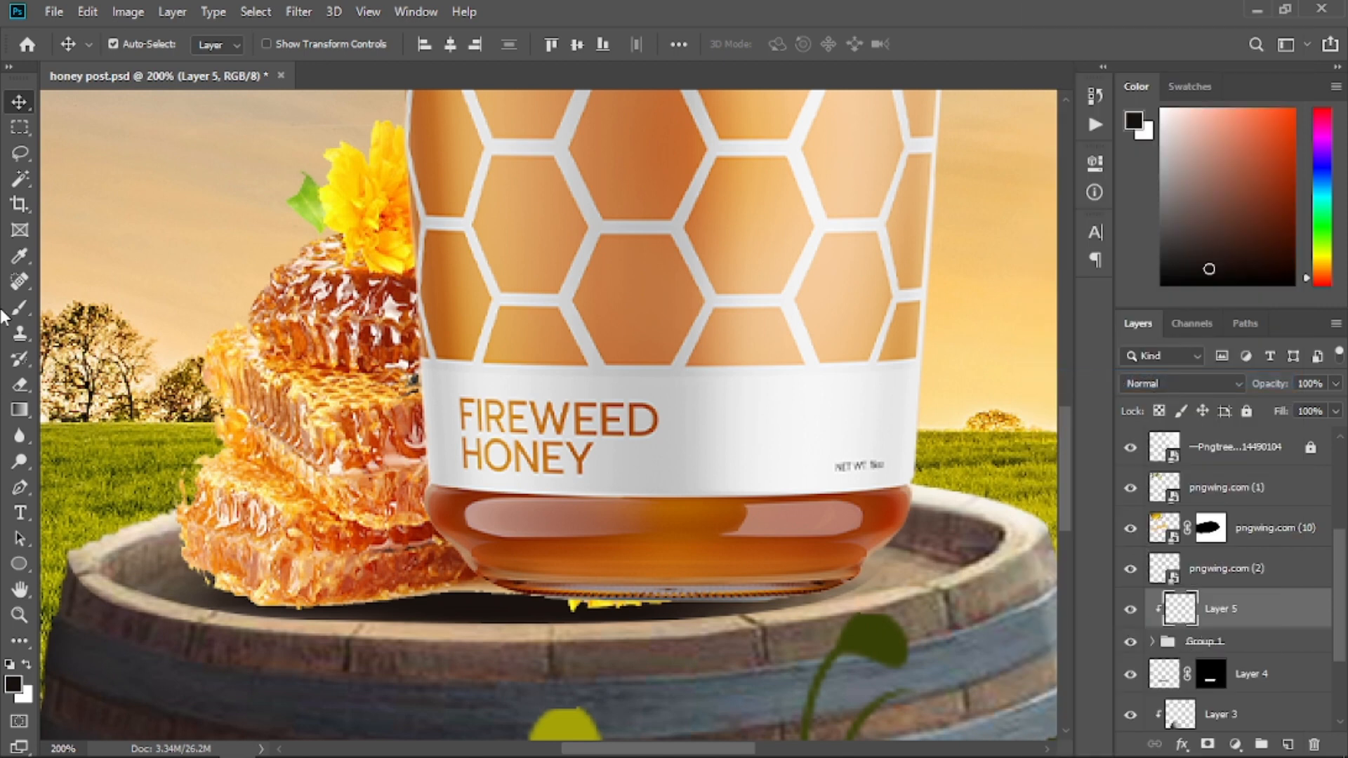
- Paint black shading along the bottom edges of the honeycombs and jar on Layer 5 with a 53 px soft round brush
left_click(19, 314)
left_click(92, 310)
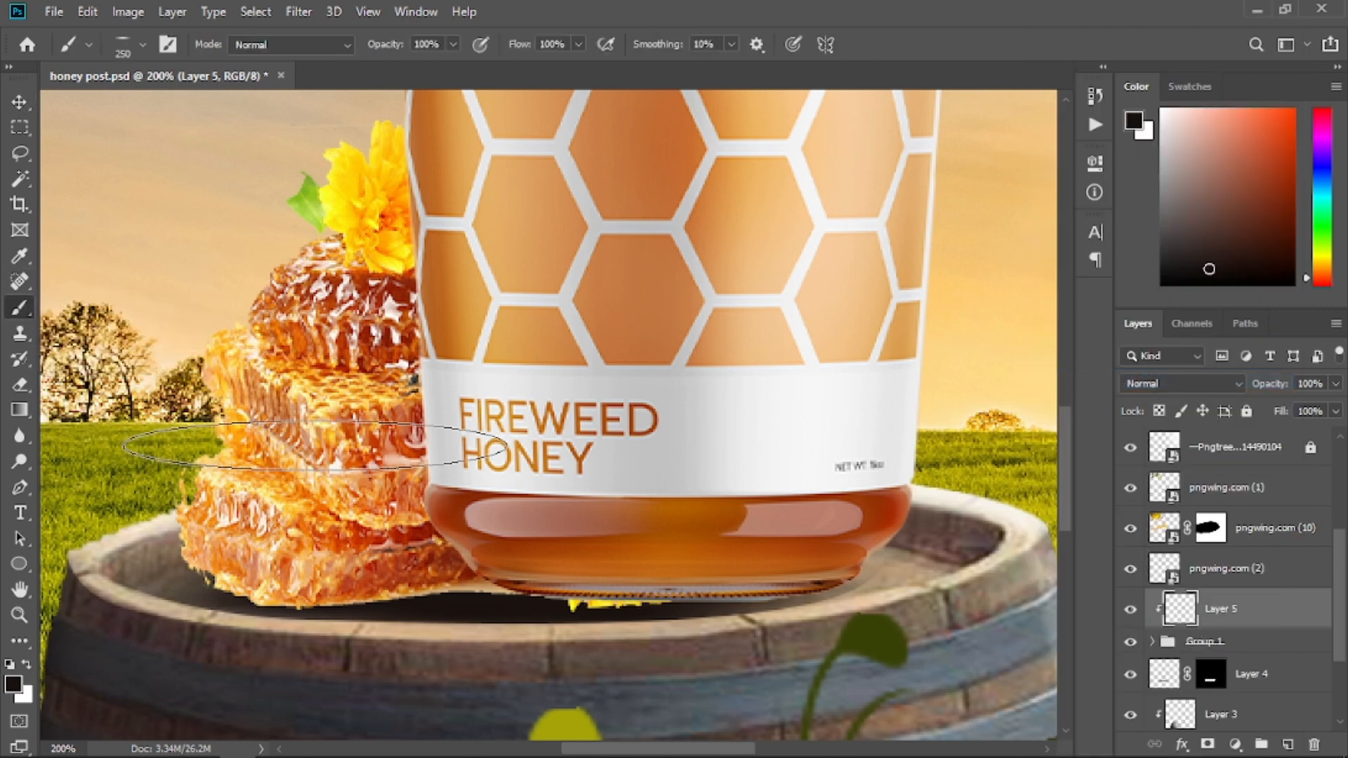
right_click(315, 447)
left_click(383, 569)
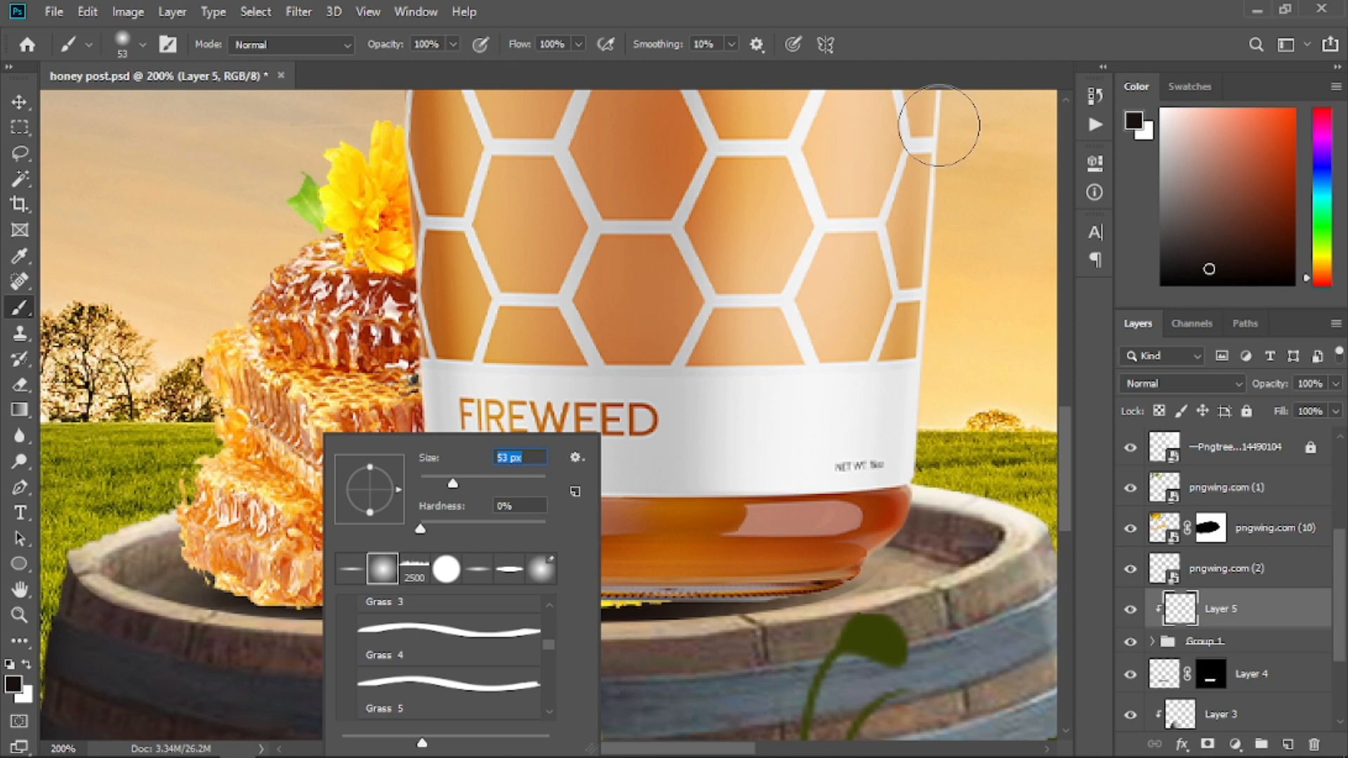
left_click(923, 66)
key("ctrl+z")
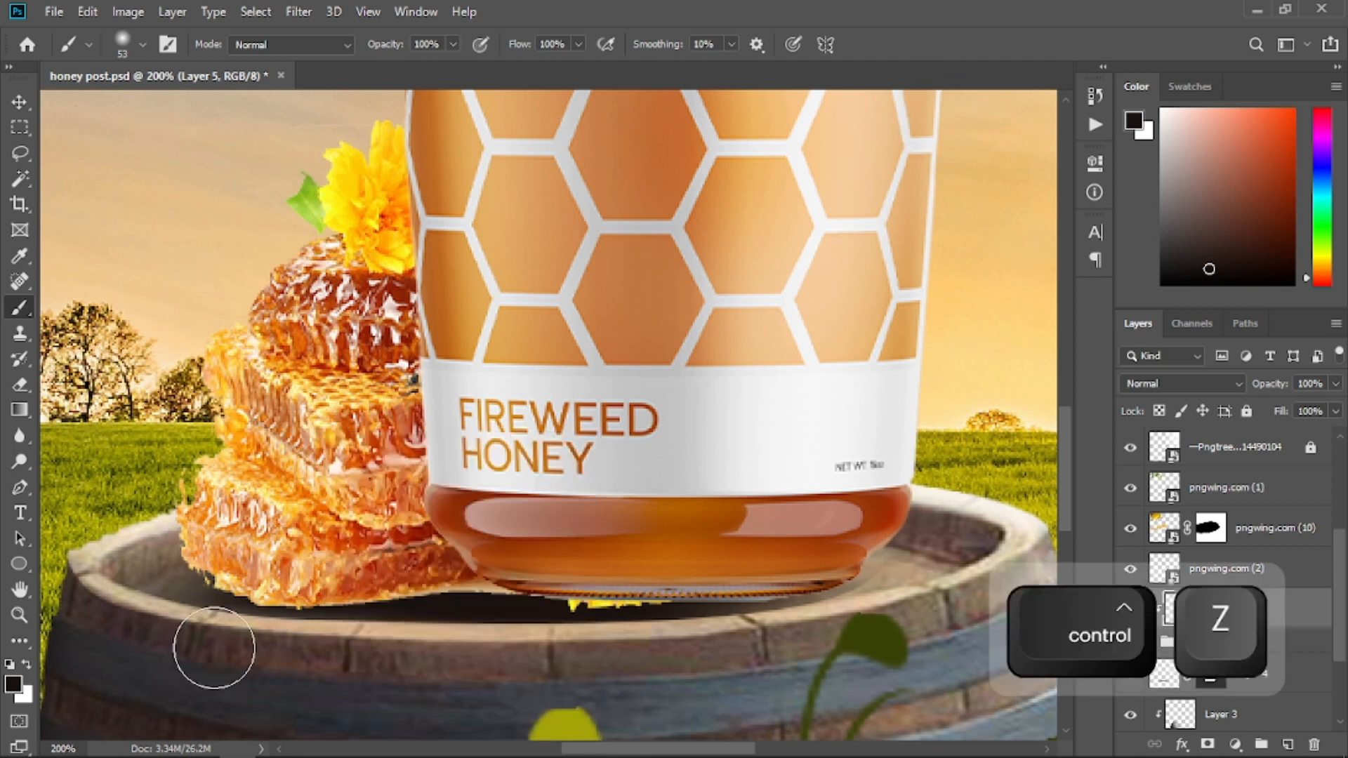
left_click(318, 649)
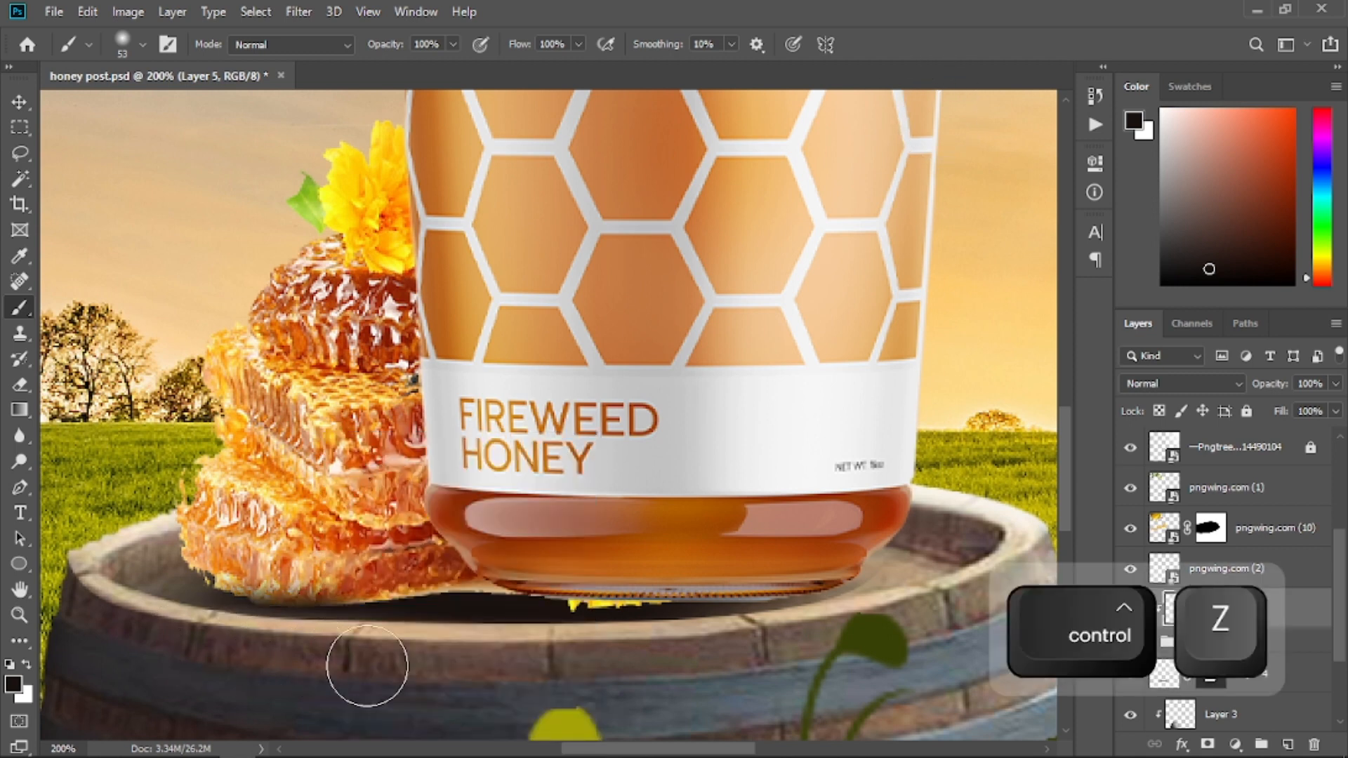
mouse_move(367, 666)
left_mouse_down()
mouse_move(468, 641)
mouse_move(867, 643)
mouse_move(632, 634)
left_mouse_up()
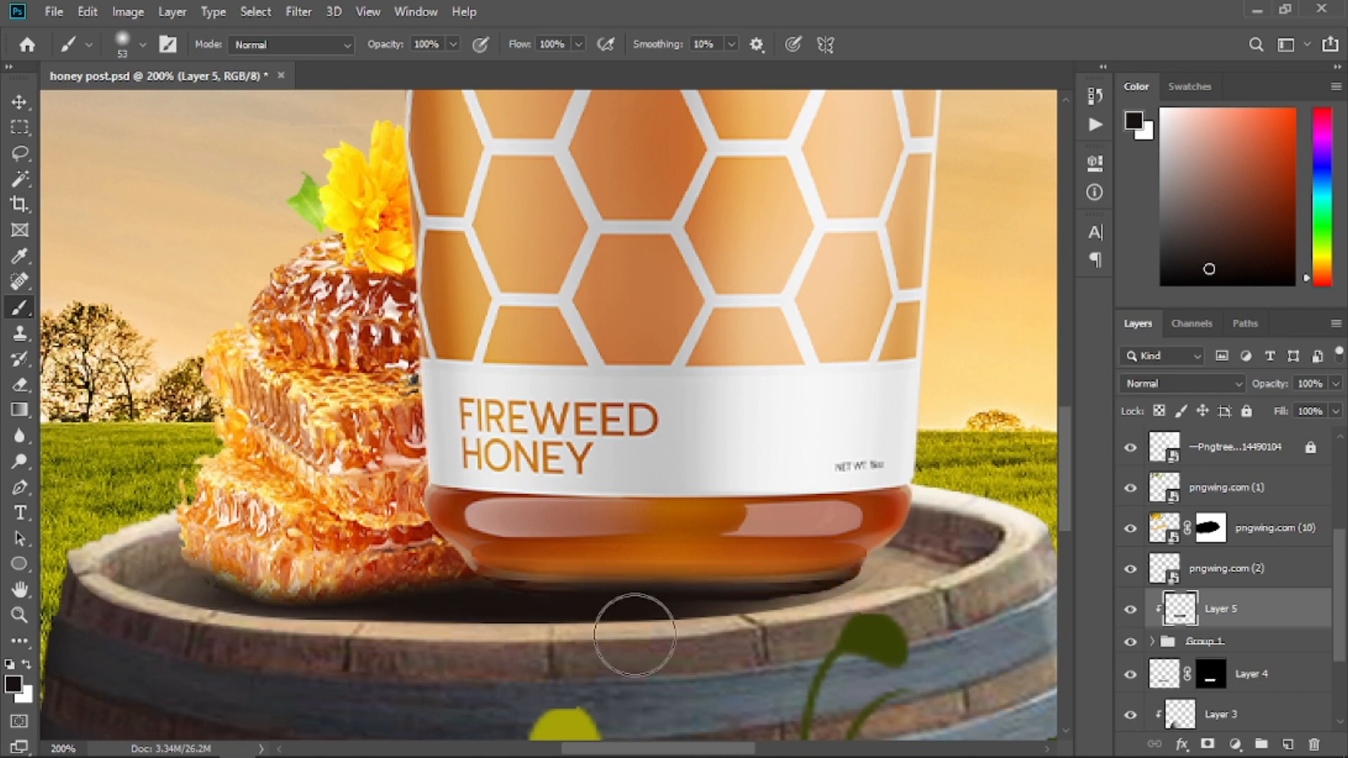
- Expand Group 1 and add a new empty layer above the honeycomb layer pngwing.com (9), beneath the jar
key("ctrl+minus")
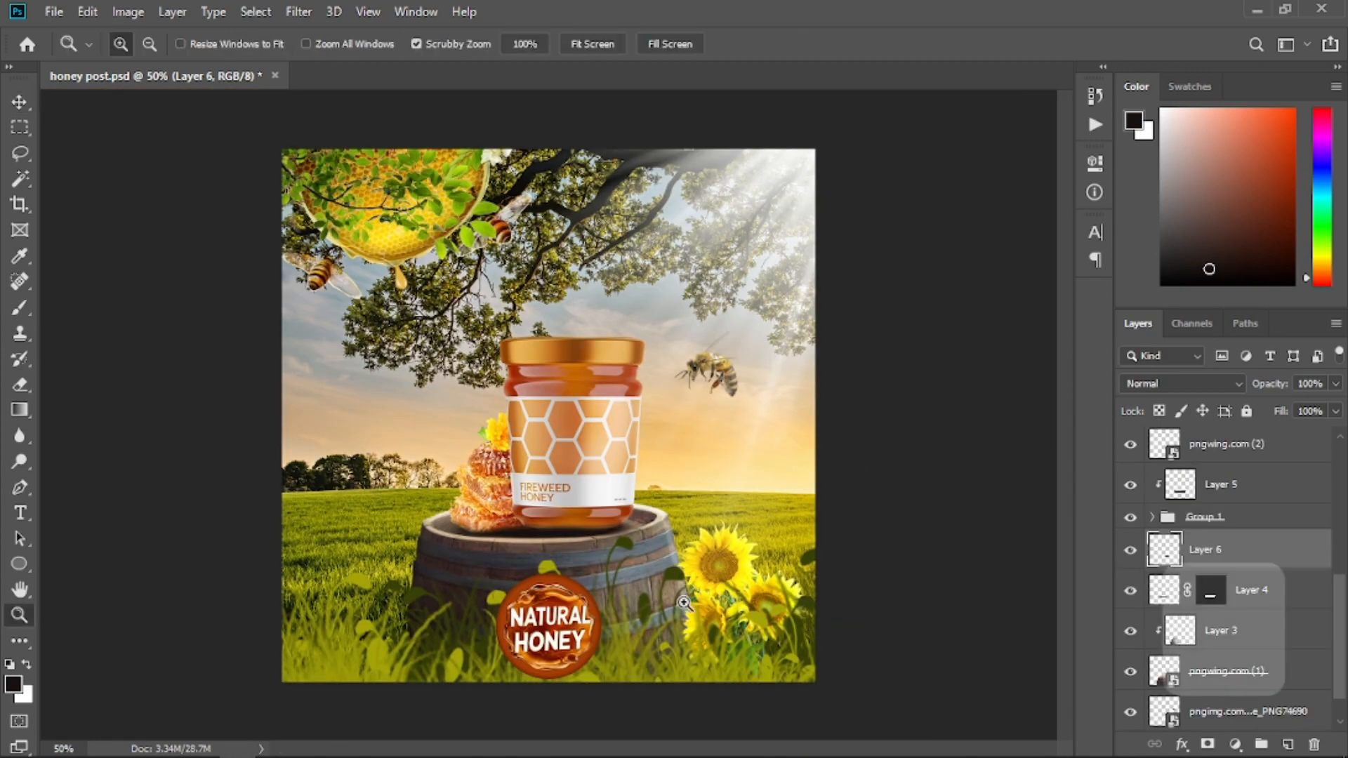
key("z")
left_click(533, 502)
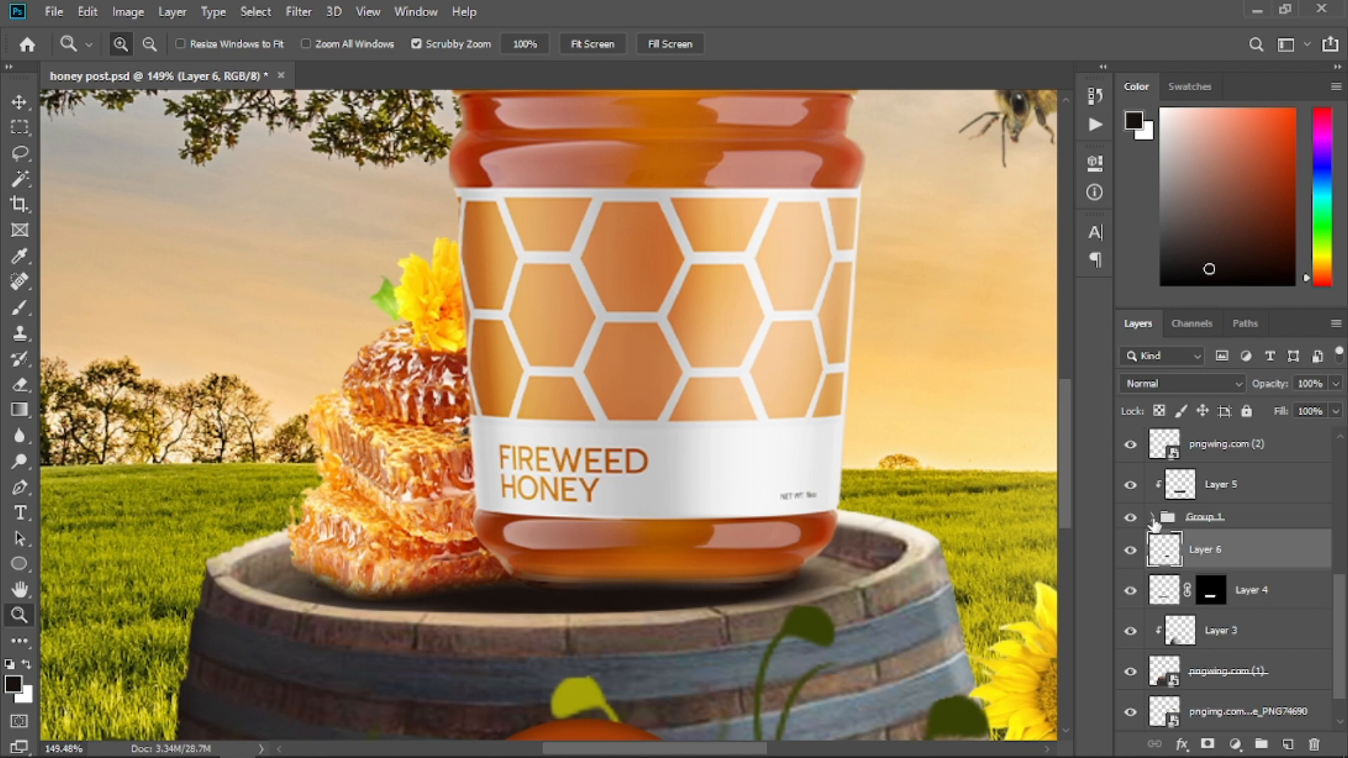
left_click(1153, 518)
left_click(1236, 590)
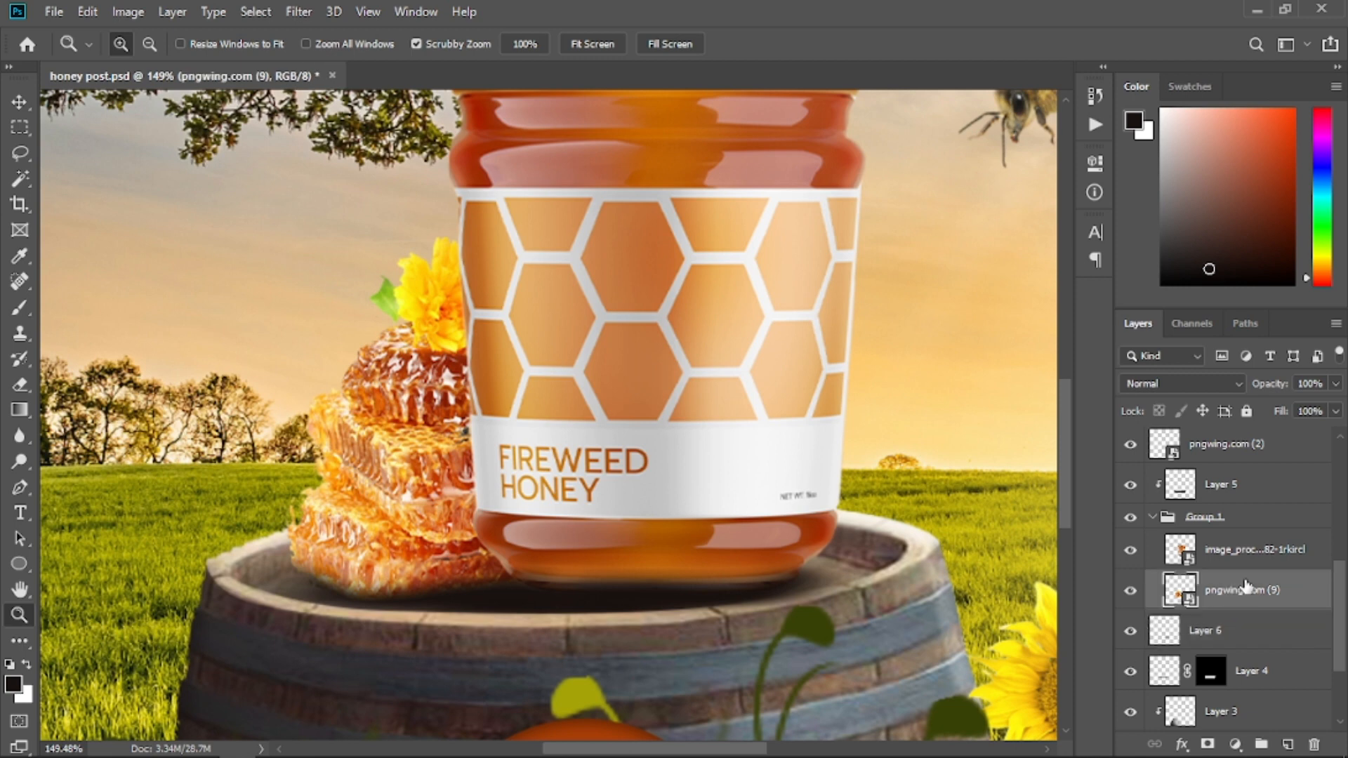
left_click(1288, 746)
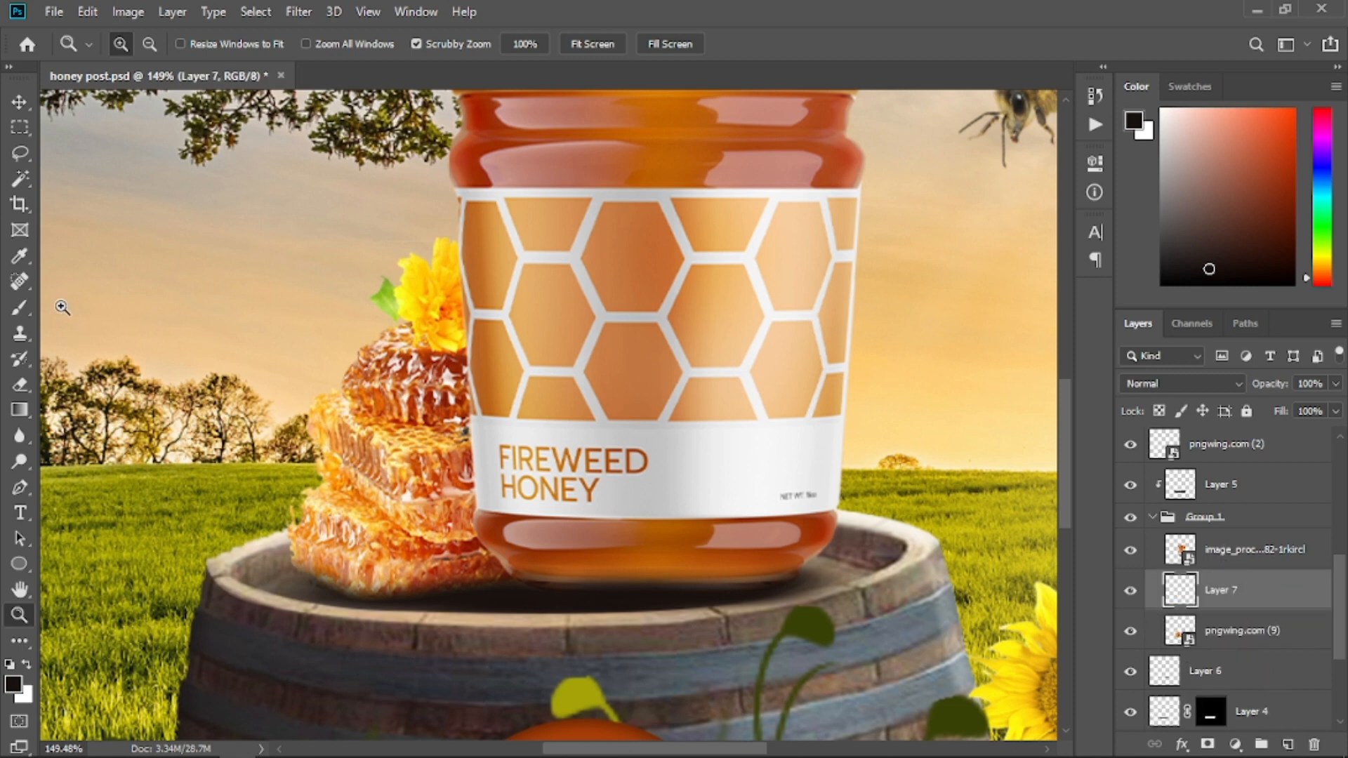
- Paint a soft black shadow behind the jar beside the honeycombs on Layer 7 with a 175 px soft round brush
left_click(19, 308)
right_click(492, 420)
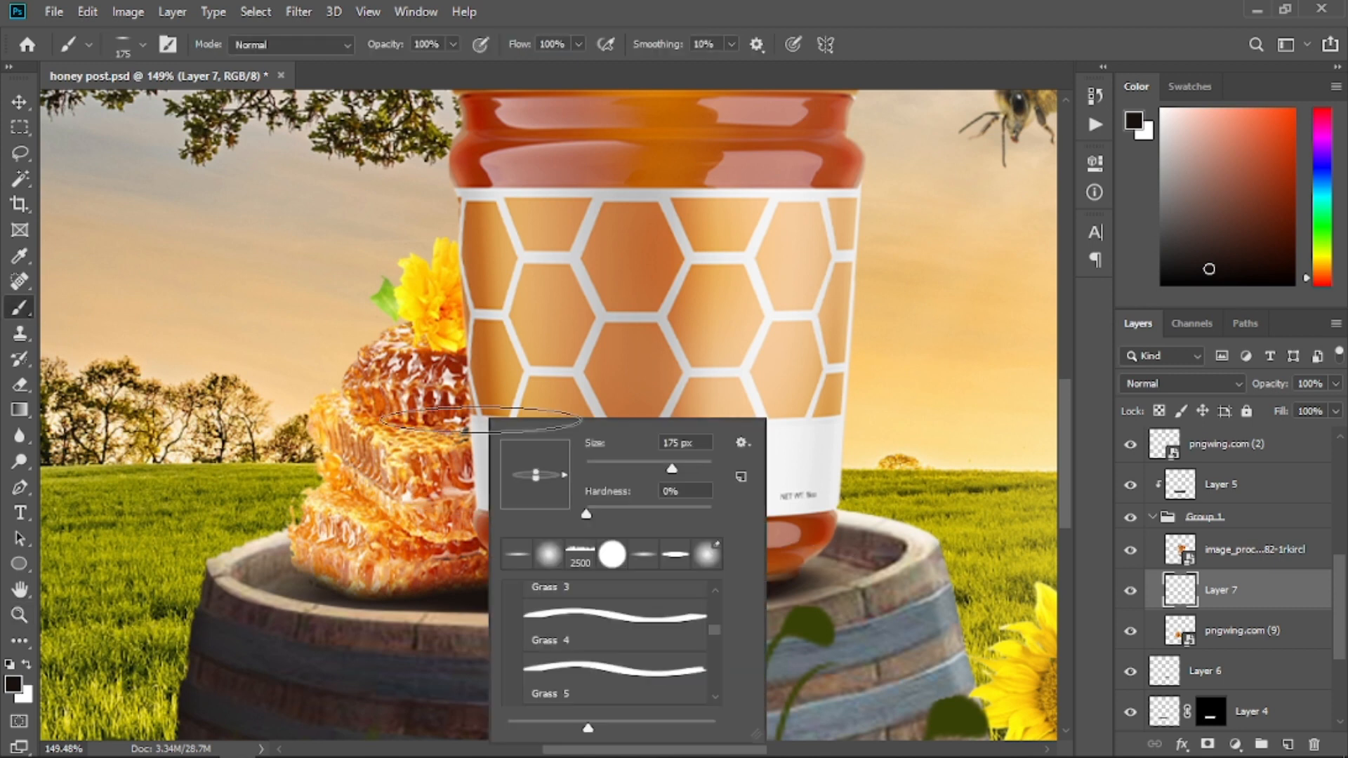
left_click(549, 555)
key("Return")
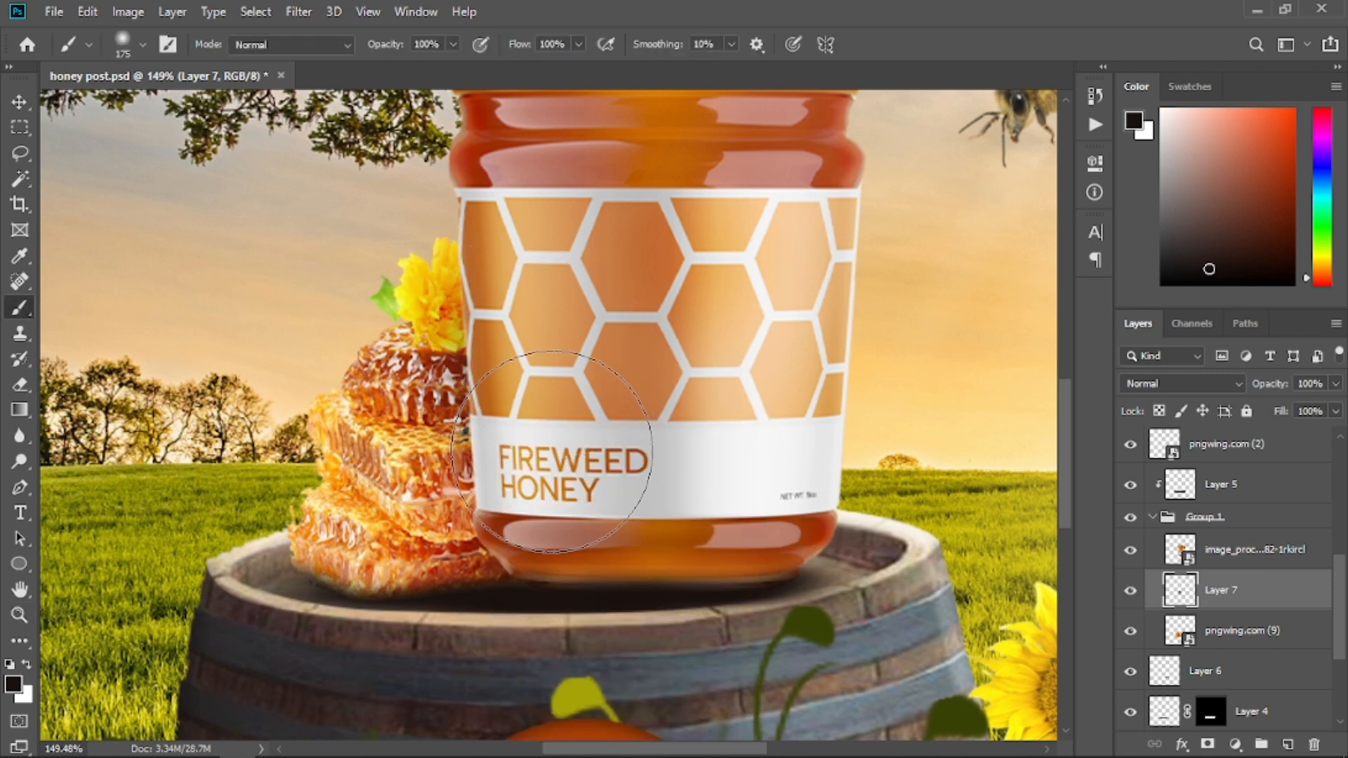
key("ctrl+z")
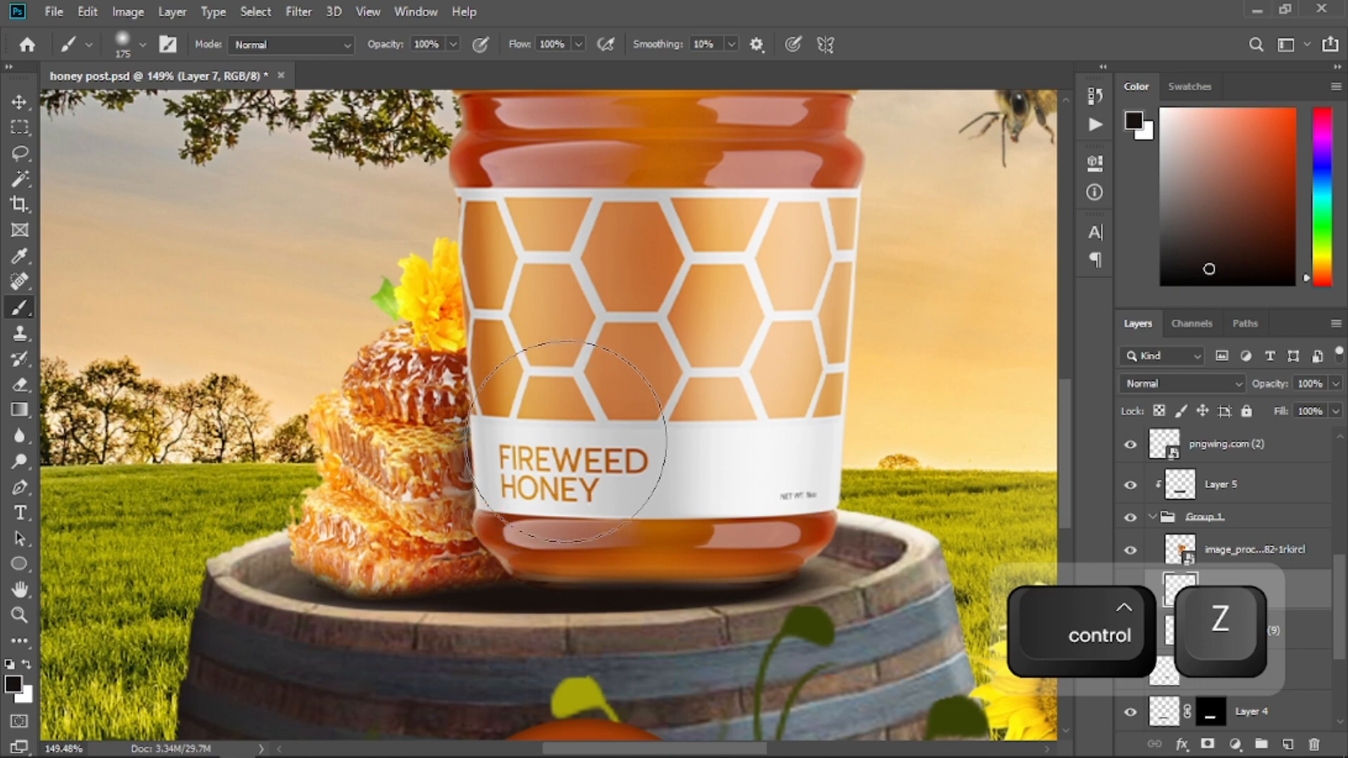
mouse_move(566, 442)
left_mouse_down()
mouse_move(558, 382)
mouse_move(586, 349)
left_mouse_up()
key("ctrl+minus")
key("ctrl+minus")
key("ctrl+minus")
key("v")
key("ctrl+plus")
- Select the barrel layer and add a new empty layer clipped directly above it, beneath Layer 3
left_click(681, 598)
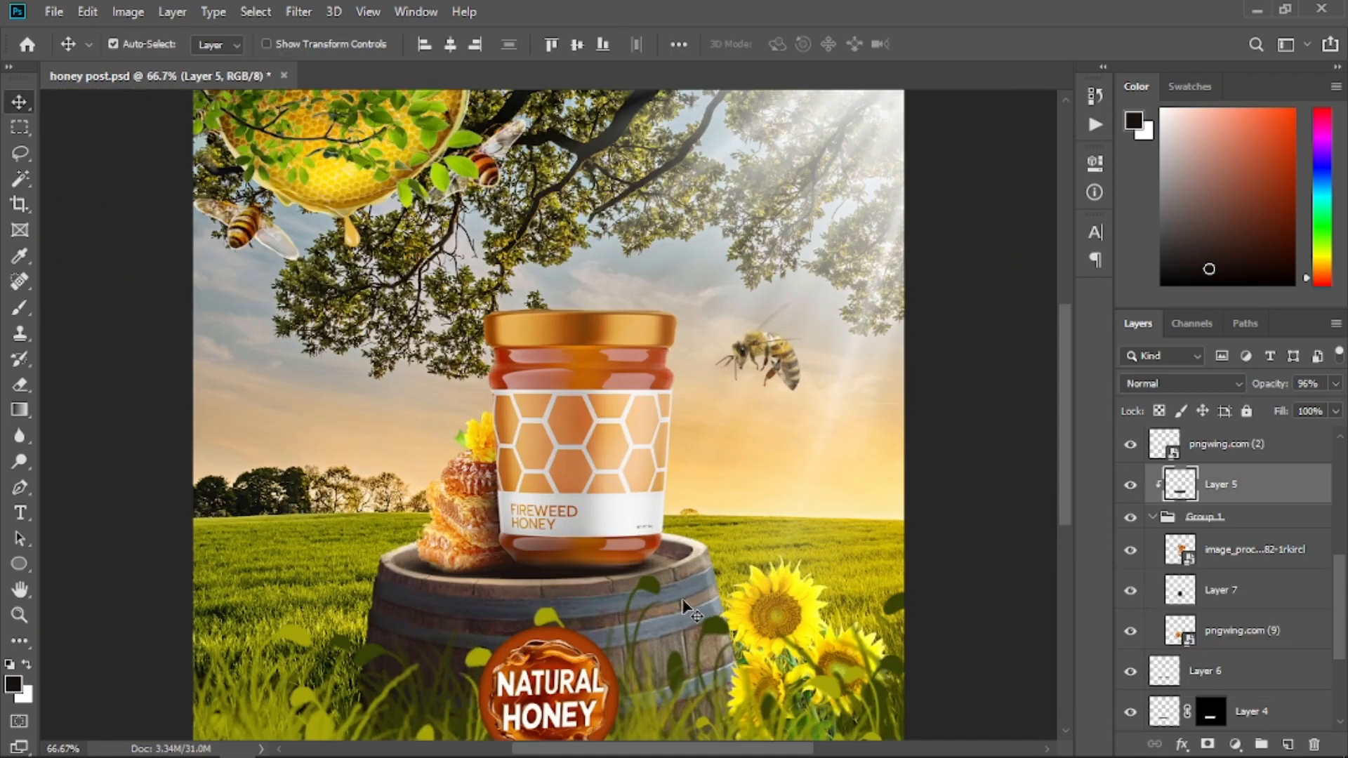
key("z")
left_click_drag(681, 598, 496, 532)
key("space")
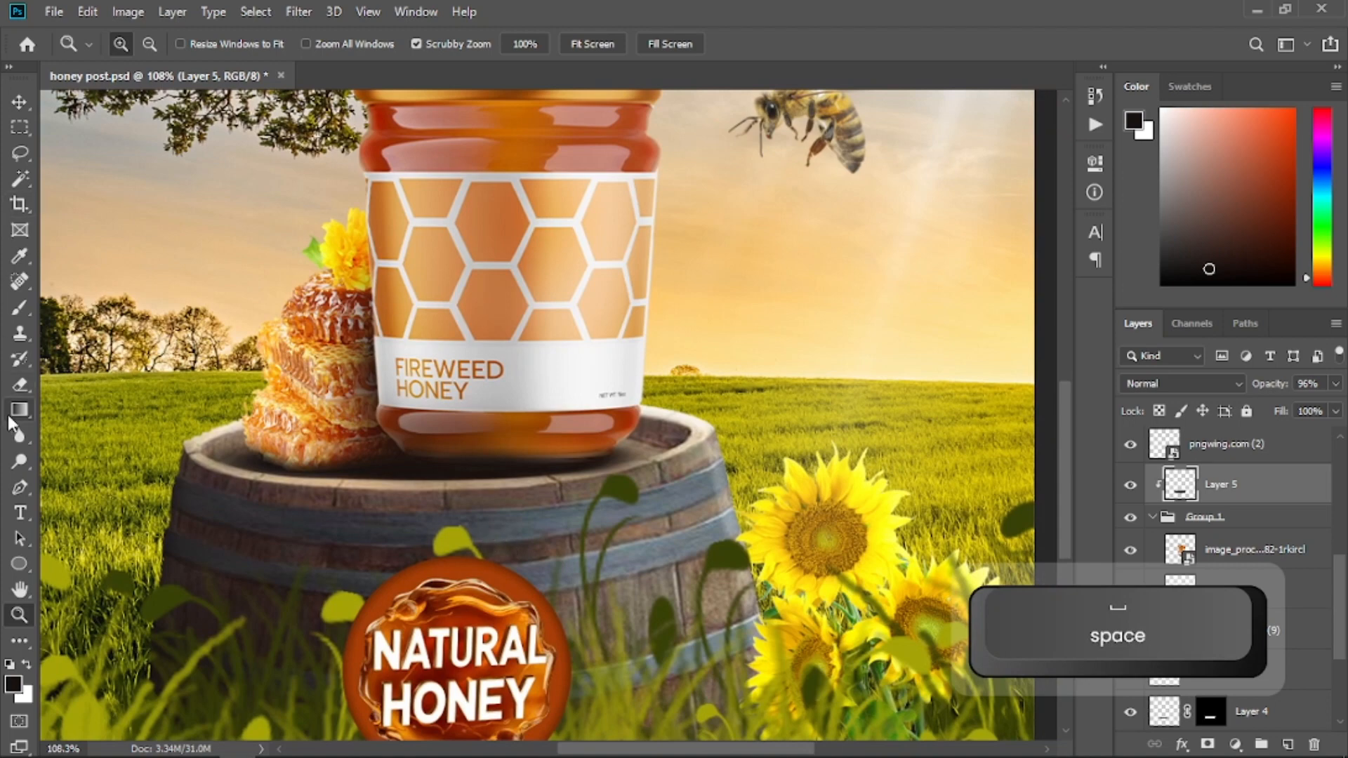
left_click(19, 102)
left_click(674, 538)
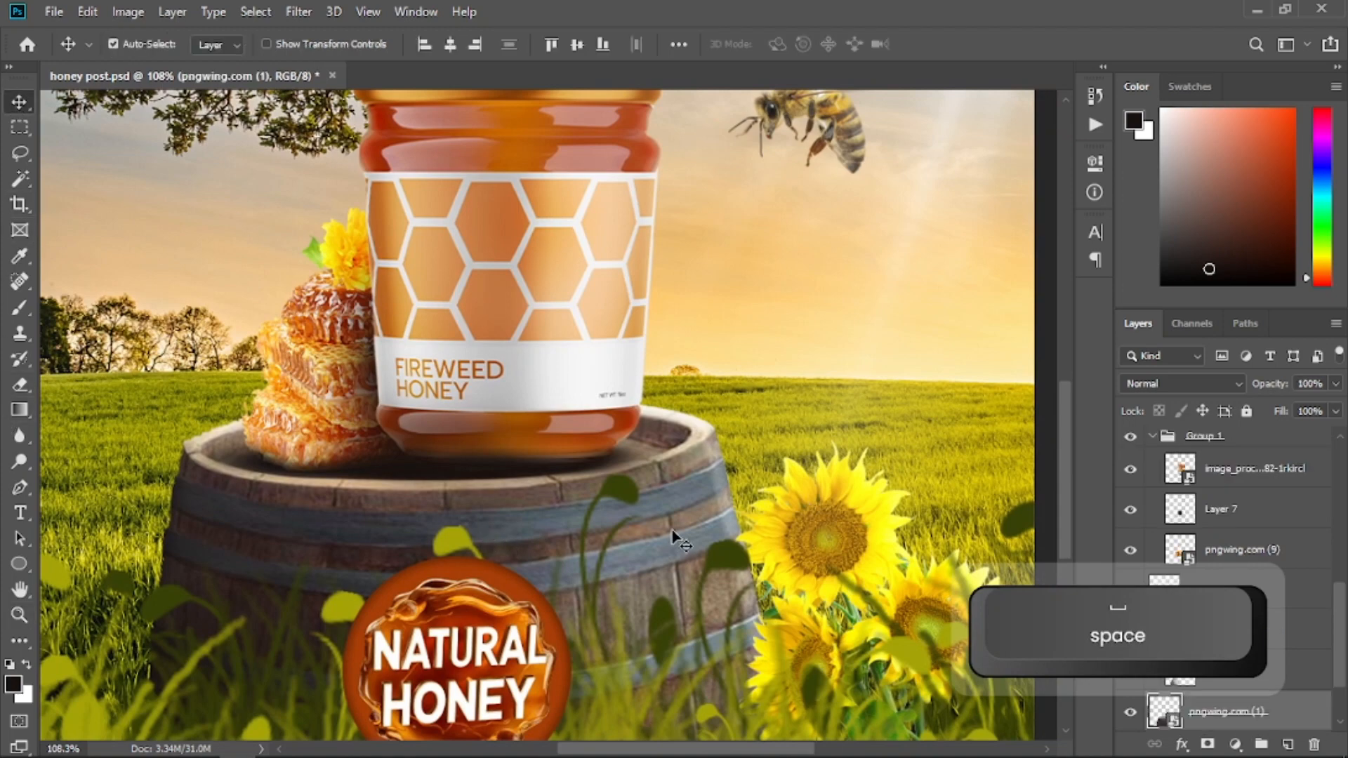
left_click_drag(758, 531, 718, 442)
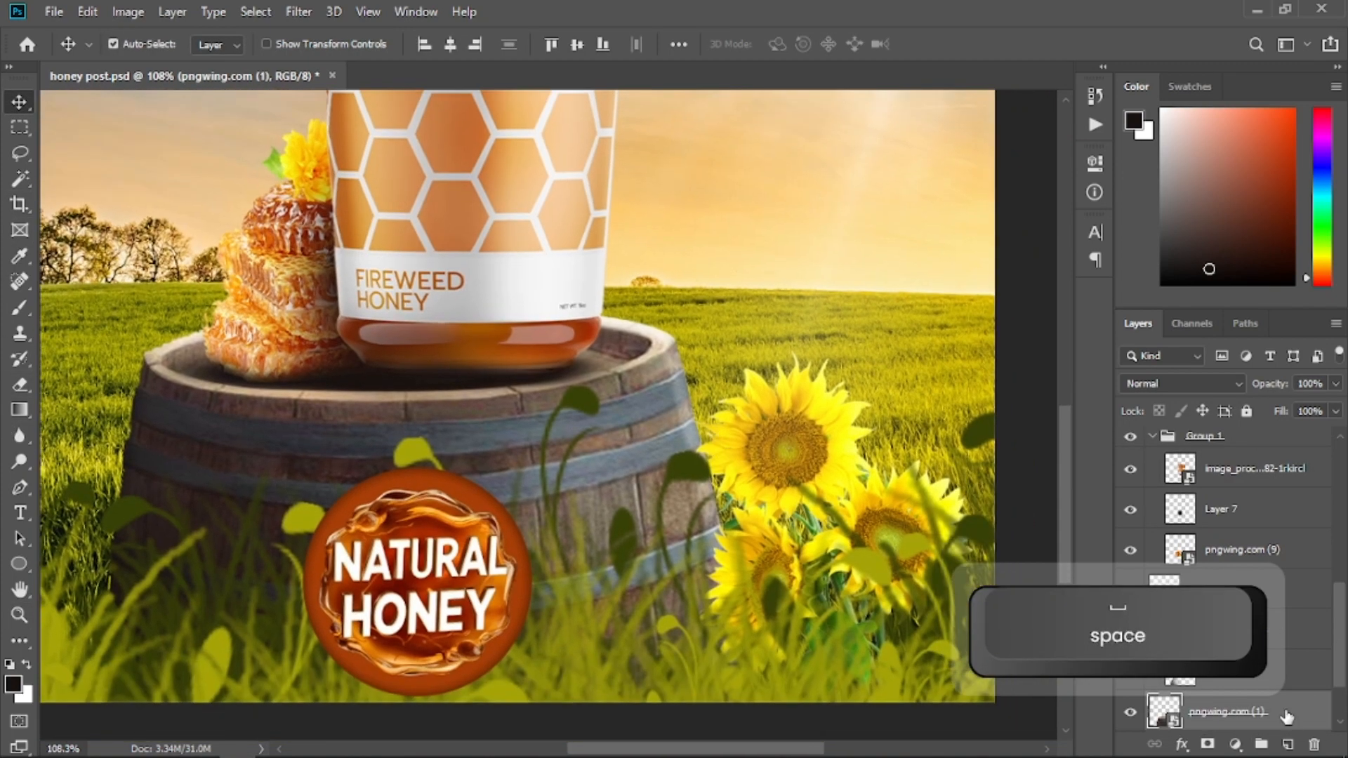
left_click(1286, 746)
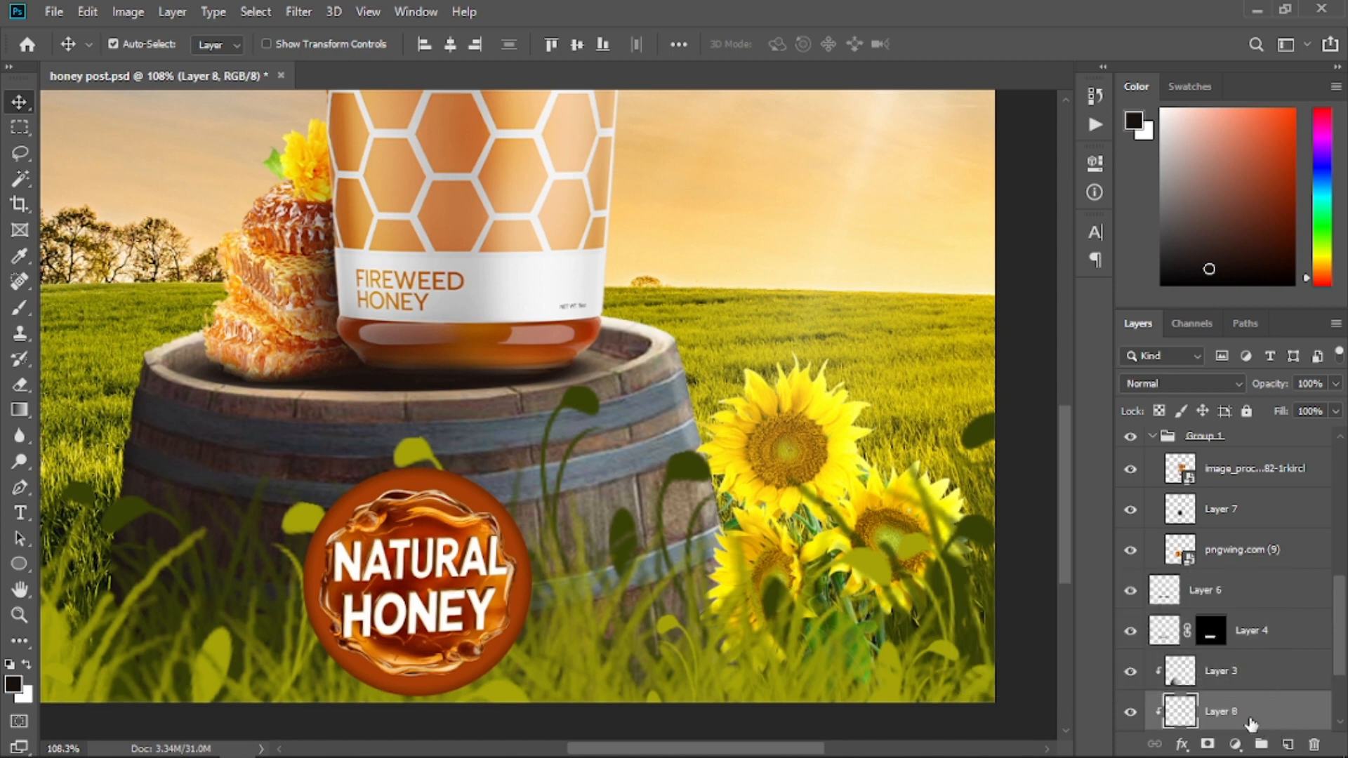
scroll(1341, 663, "down", 3)
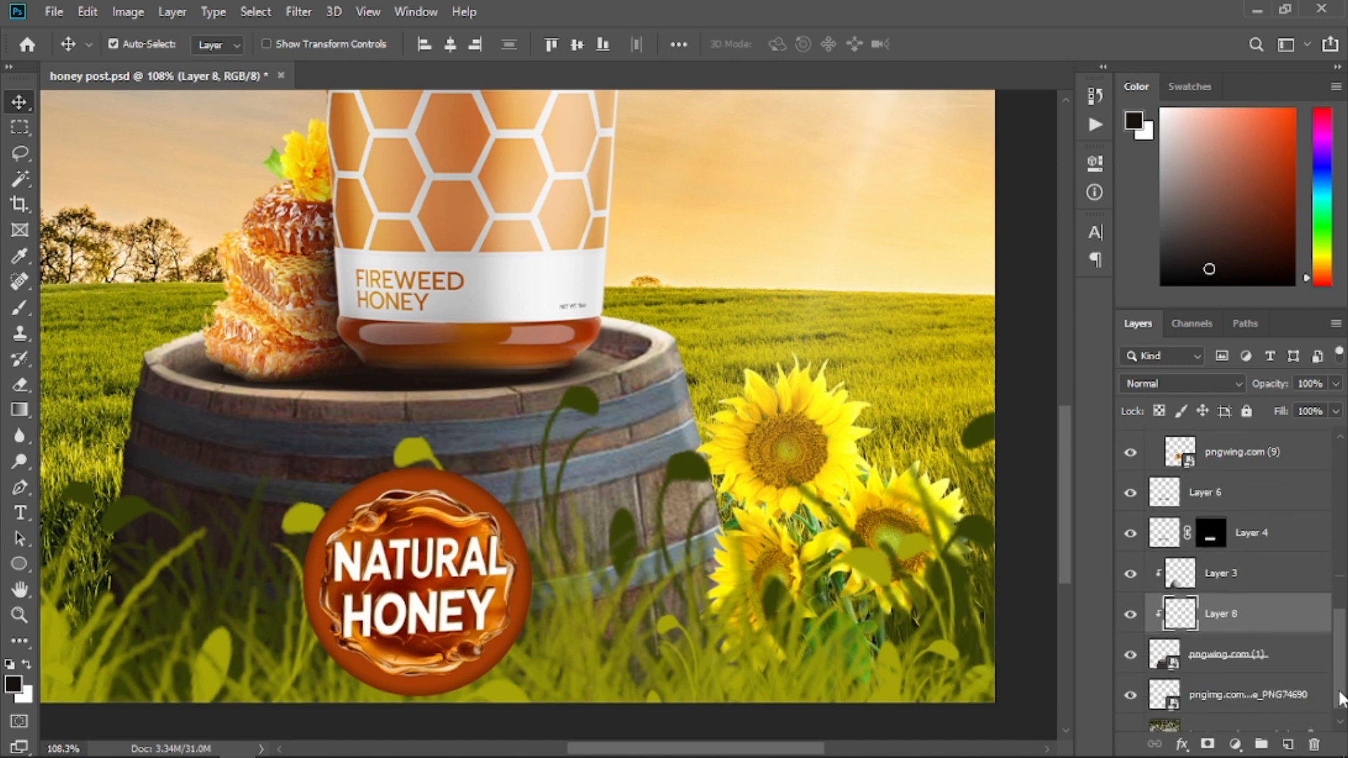
- Activate the Brush tool and sample a near-white foreground colour from the sun rays at the picture's upper-right corner
left_click(19, 314)
left_click(128, 314)
key("space")
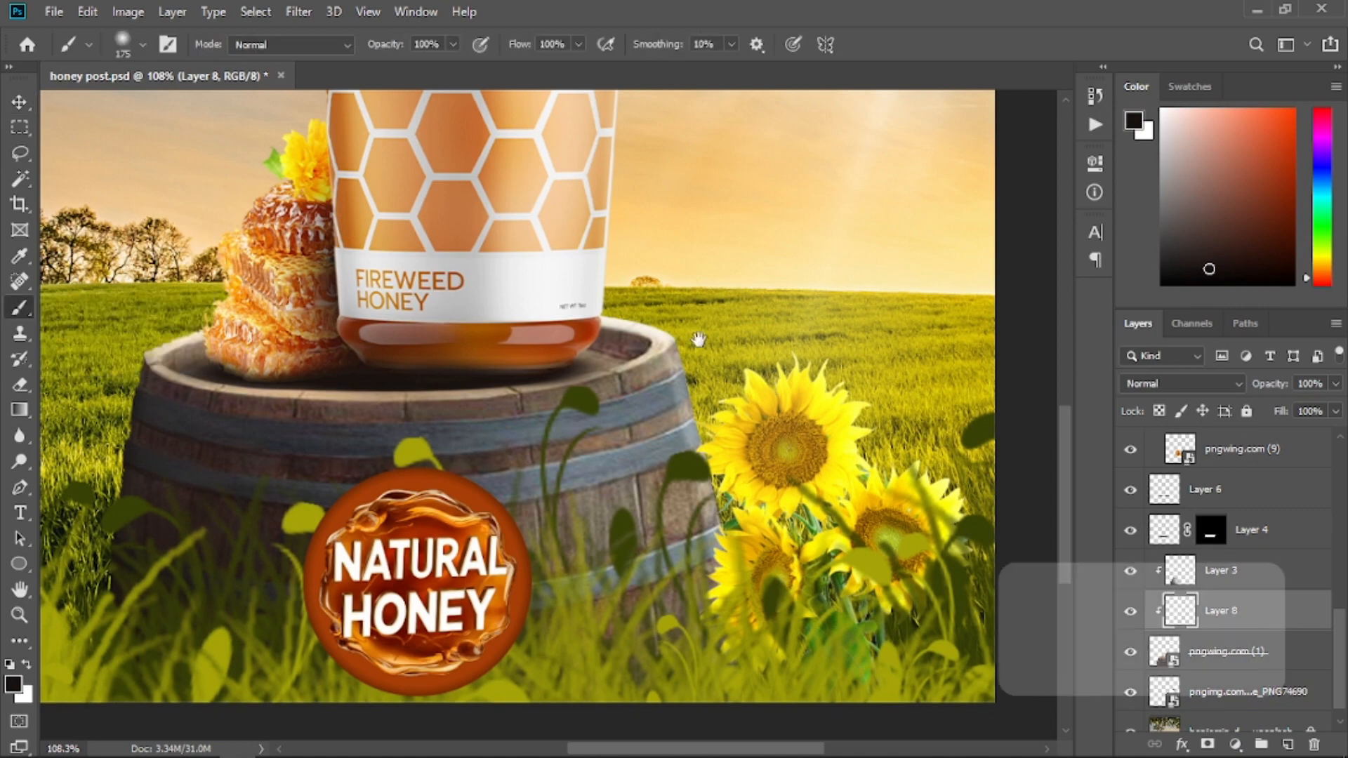
left_click_drag(693, 362, 667, 482)
key("space")
left_click_drag(794, 379, 752, 541)
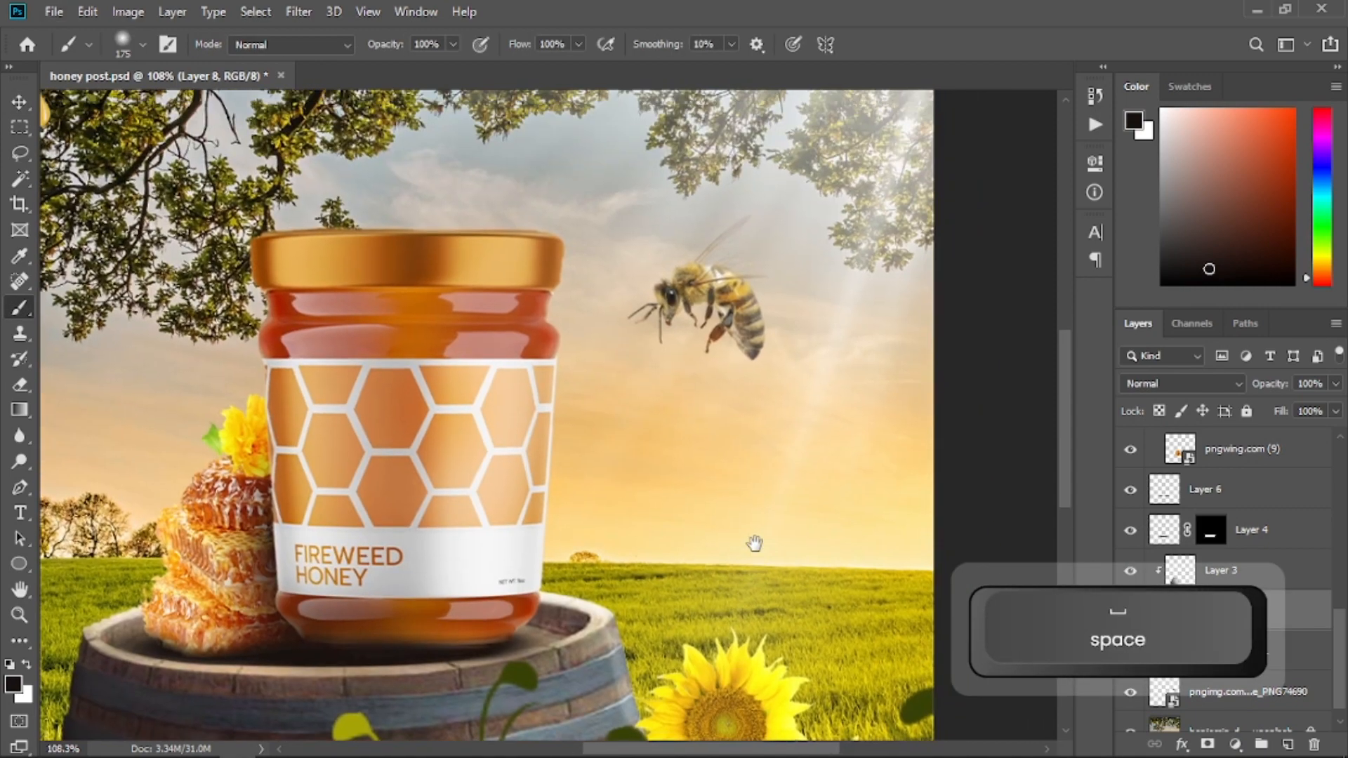
left_click_drag(782, 391, 764, 518)
left_click(869, 103, "alt")
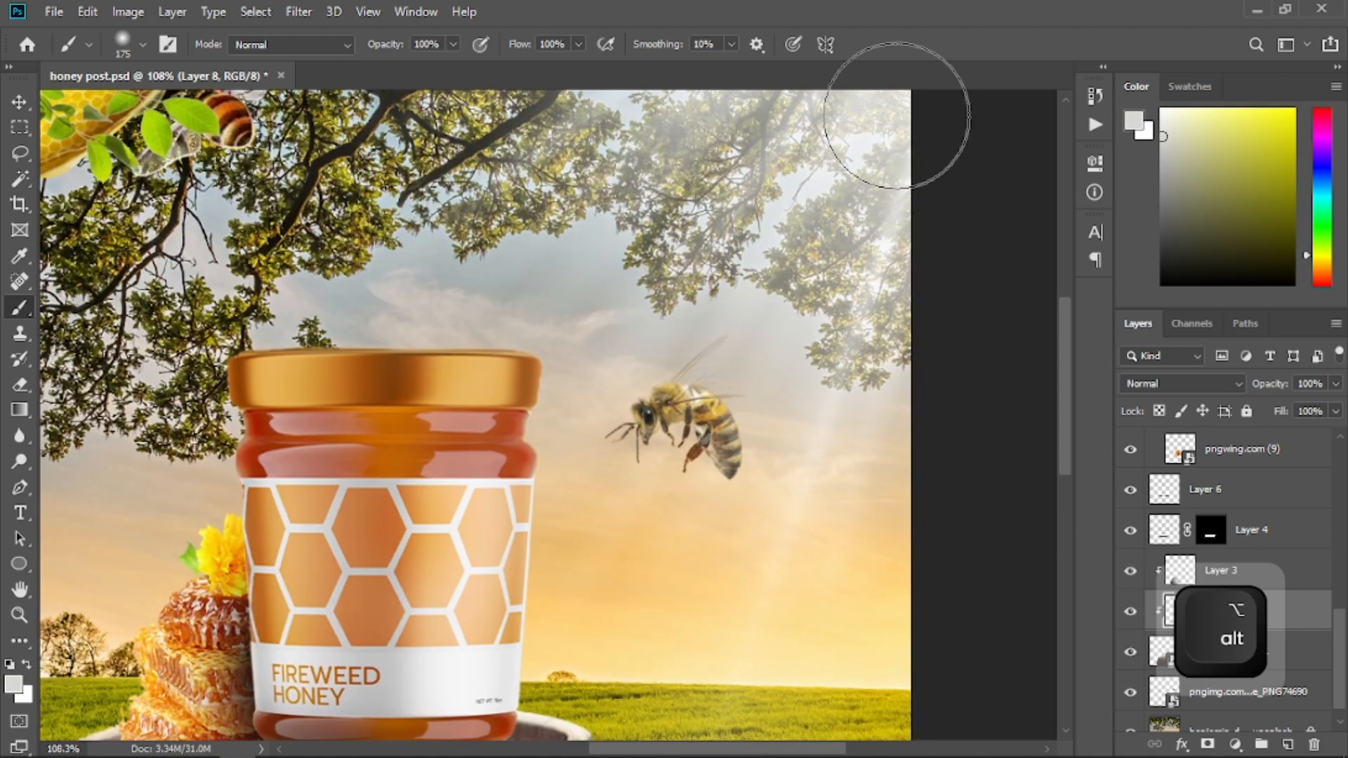
left_click(909, 204, "alt")
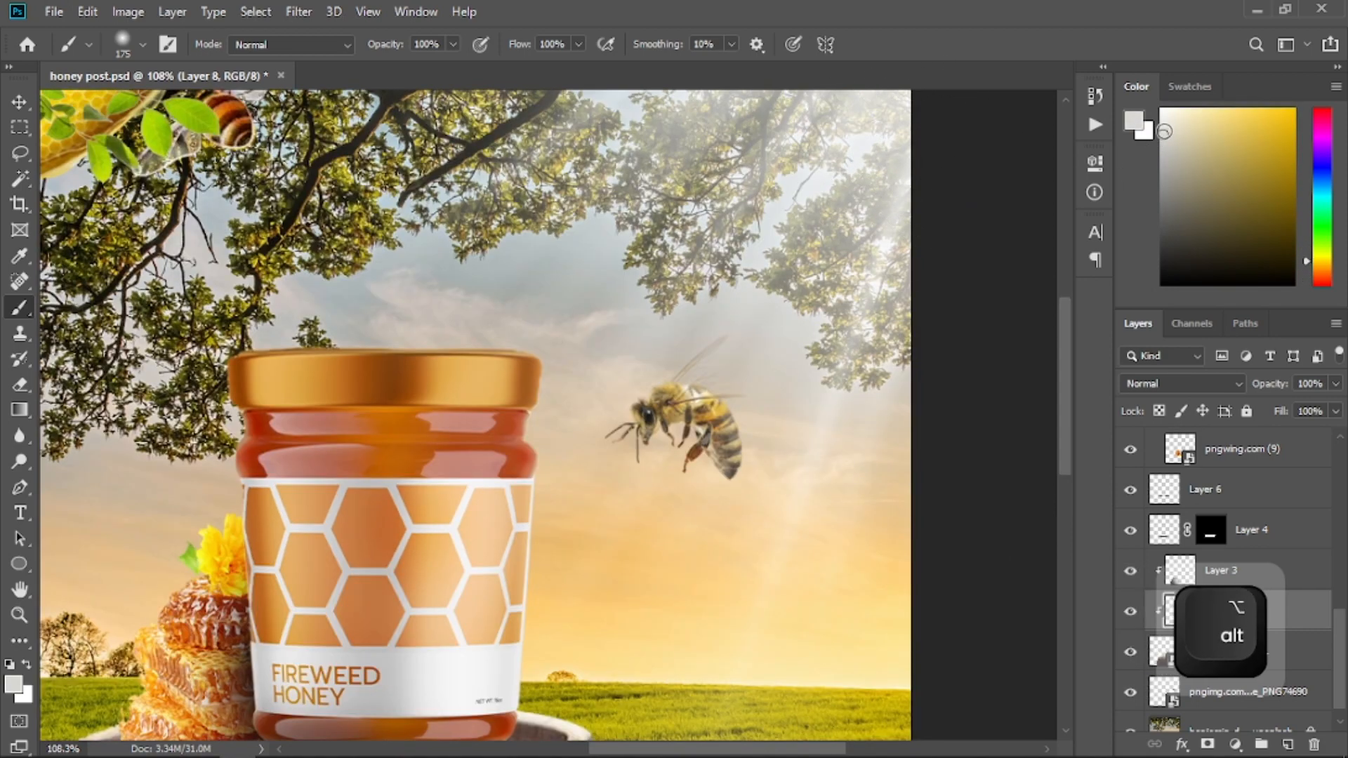
key("space")
left_click_drag(772, 431, 785, 193)
left_click_drag(709, 506, 718, 398)
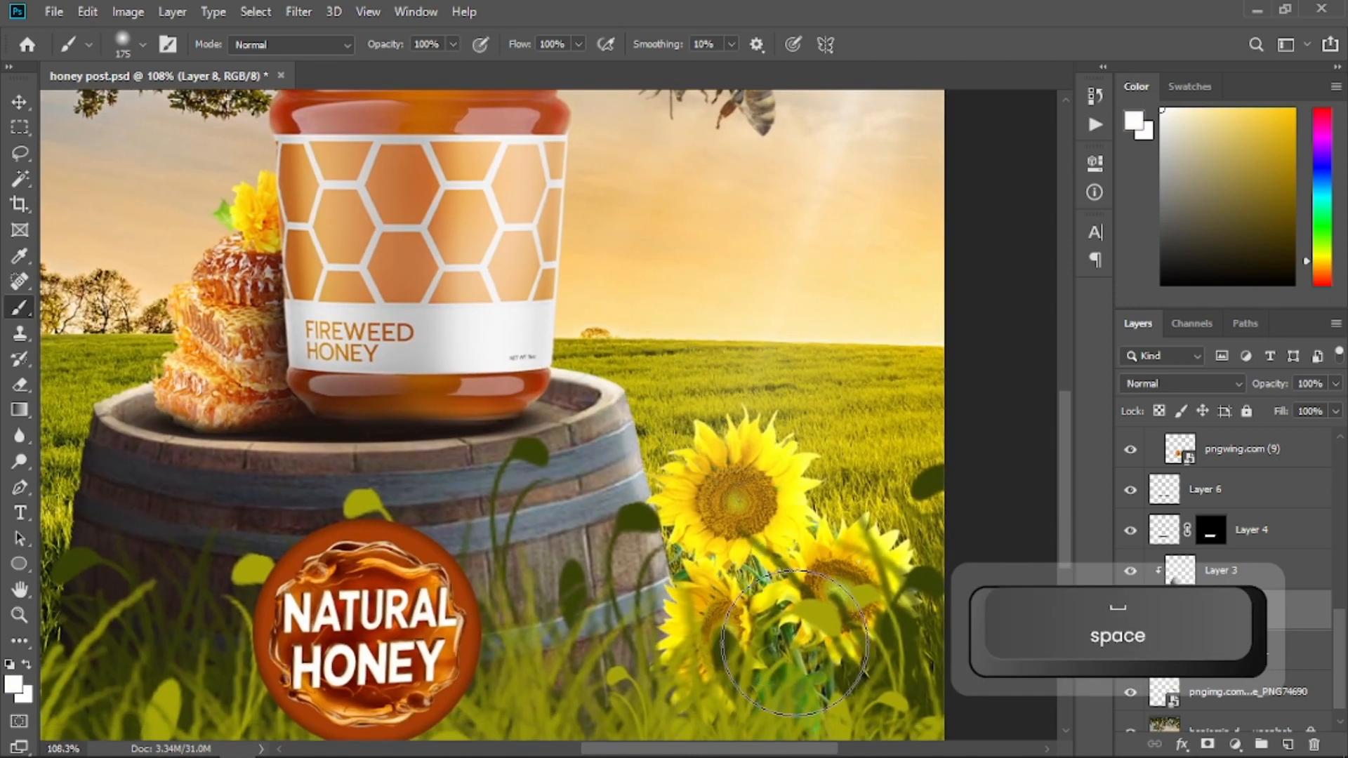
- Enlarge the soft brush to 500 px for the barrel's white highlight and undo the last stroke
key("bracketright")
key("bracketright")
key("bracketright")
key("bracketright")
key("bracketright")
key("ctrl+z")
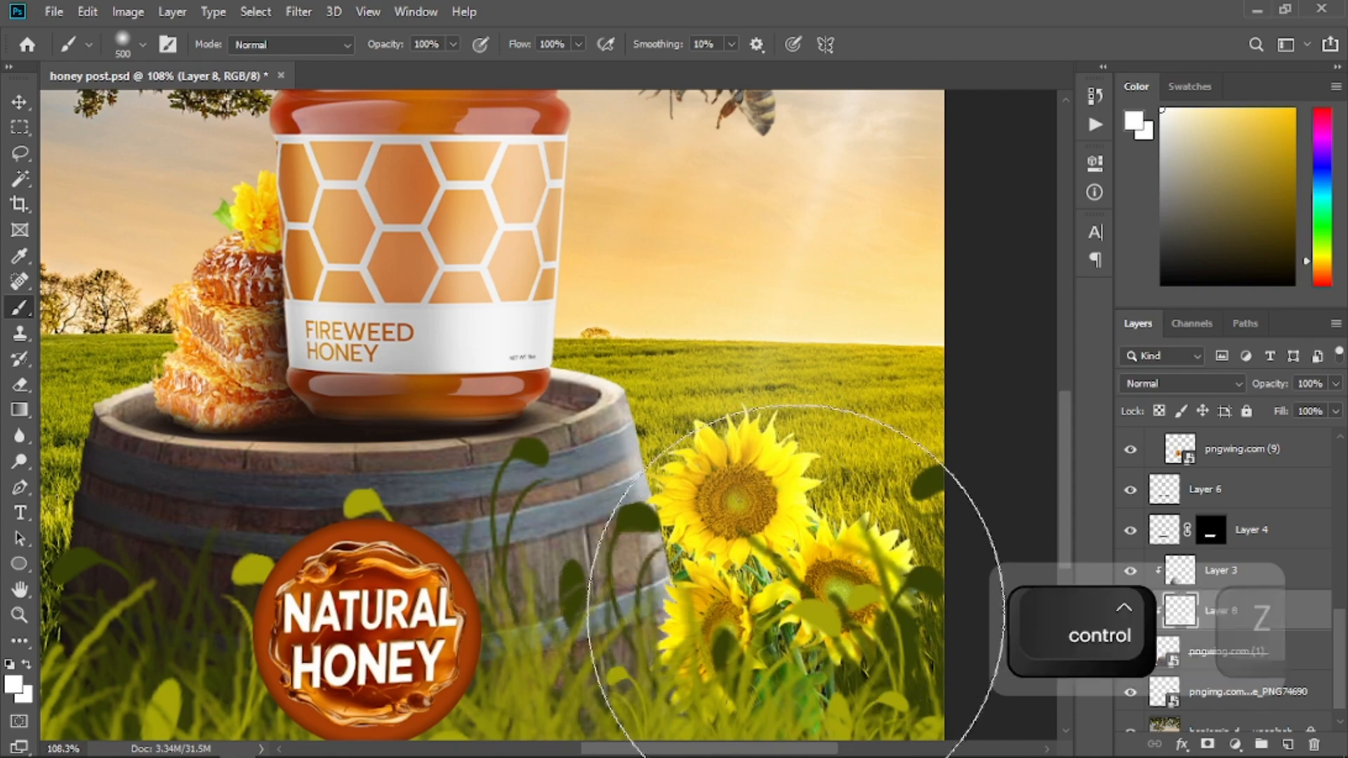
- Select the jar layer, add a new empty layer above it and clip it to the jar
key("ctrl+minus")
key("space")
left_click_drag(626, 423, 669, 579)
key("ctrl+plus")
key("ctrl+plus")
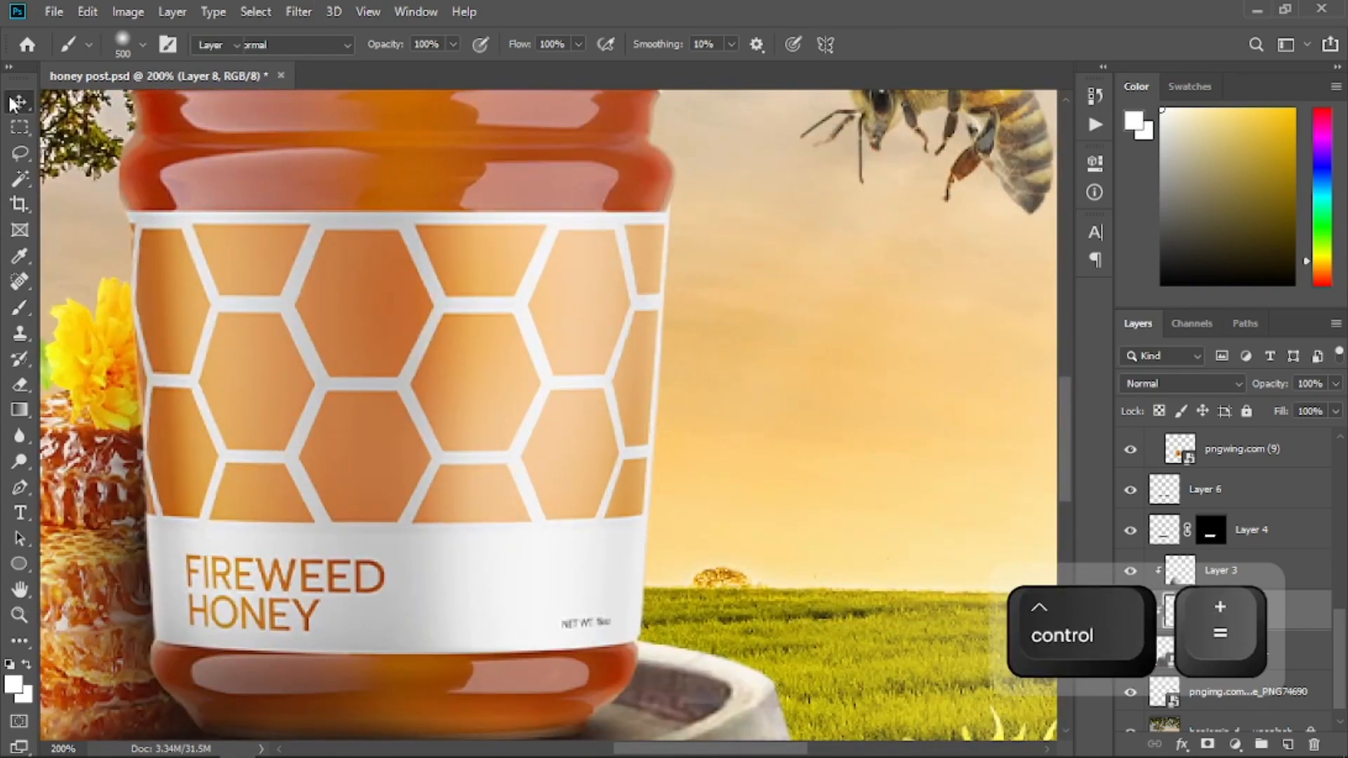
left_click(512, 370, "ctrl")
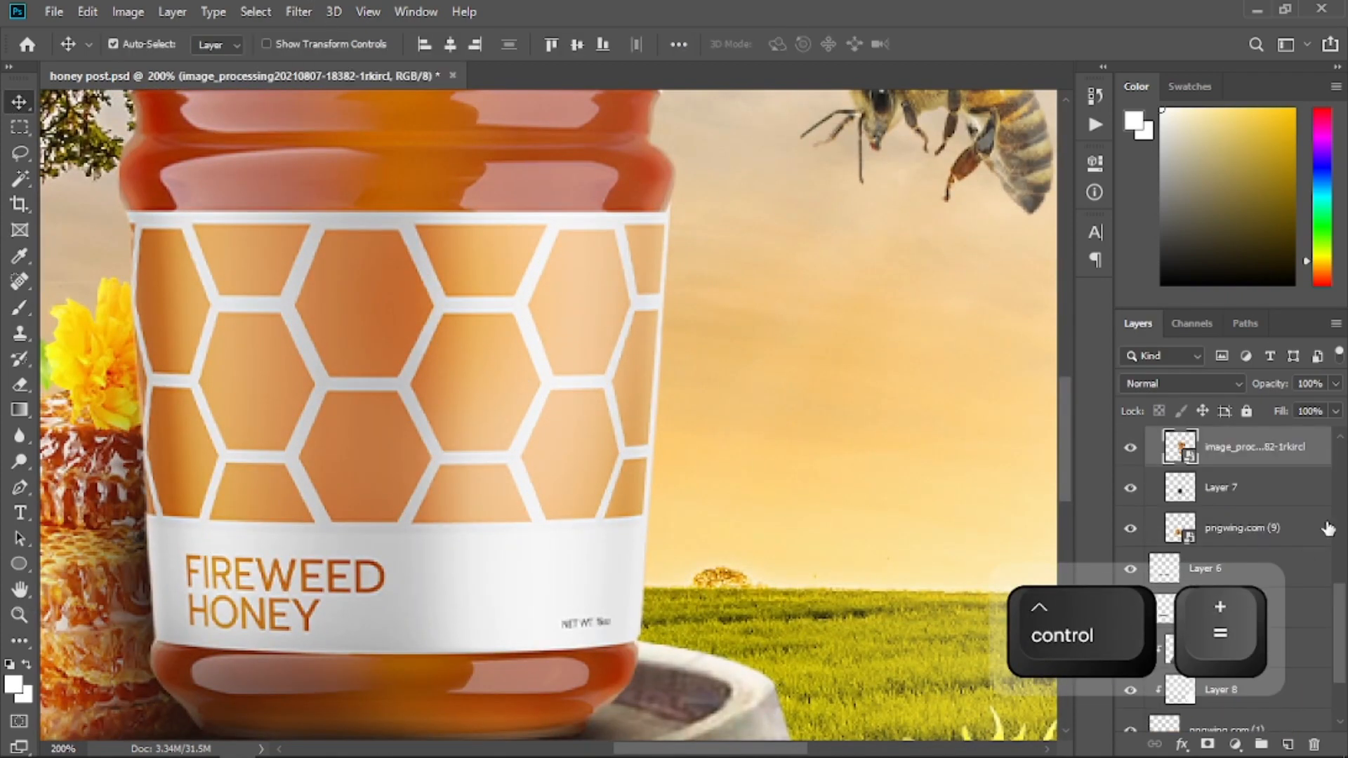
left_click(1287, 745)
right_click(1220, 449)
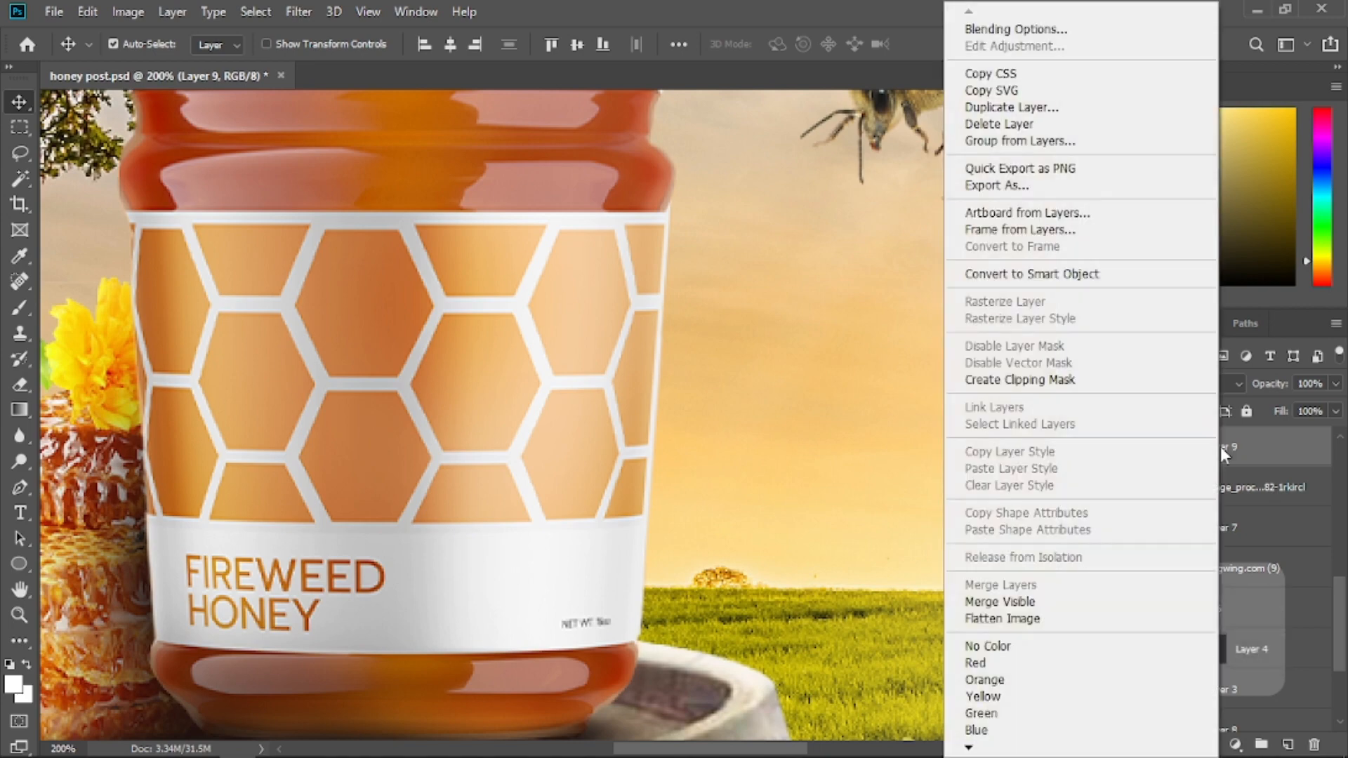
left_click(1060, 379)
key("space")
left_click_drag(840, 494, 868, 467)
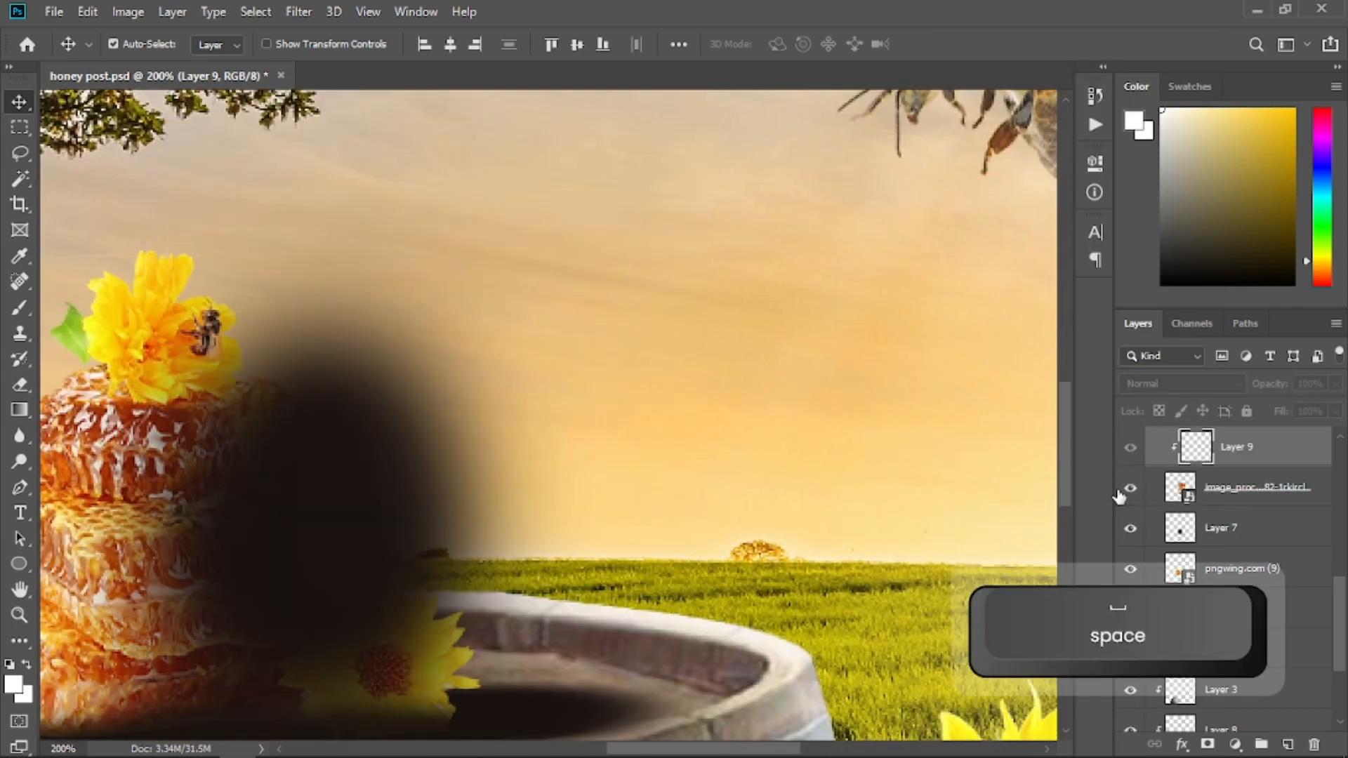
- Show the jar layer and paint a white highlight along the jar label's right edge with a 50 px soft Brush
left_click(1131, 488)
key("b")
key("bracketleft")
key("bracketleft")
key("bracketleft")
key("bracketleft")
key("bracketleft")
key("bracketleft")
key("bracketleft")
key("bracketleft")
key("bracketleft")
key("bracketleft")
key("bracketleft")
key("bracketleft")
key("bracketleft")
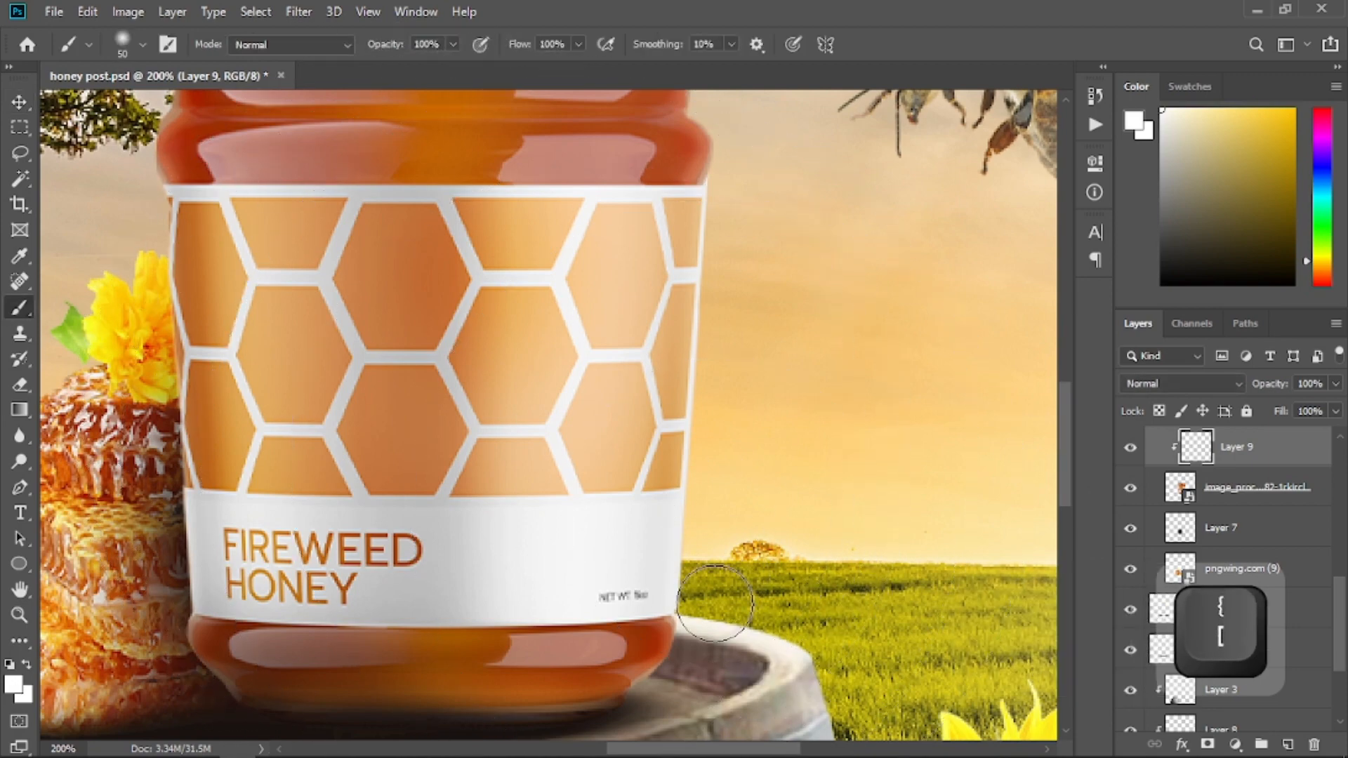
left_click_drag(702, 506, 731, 373)
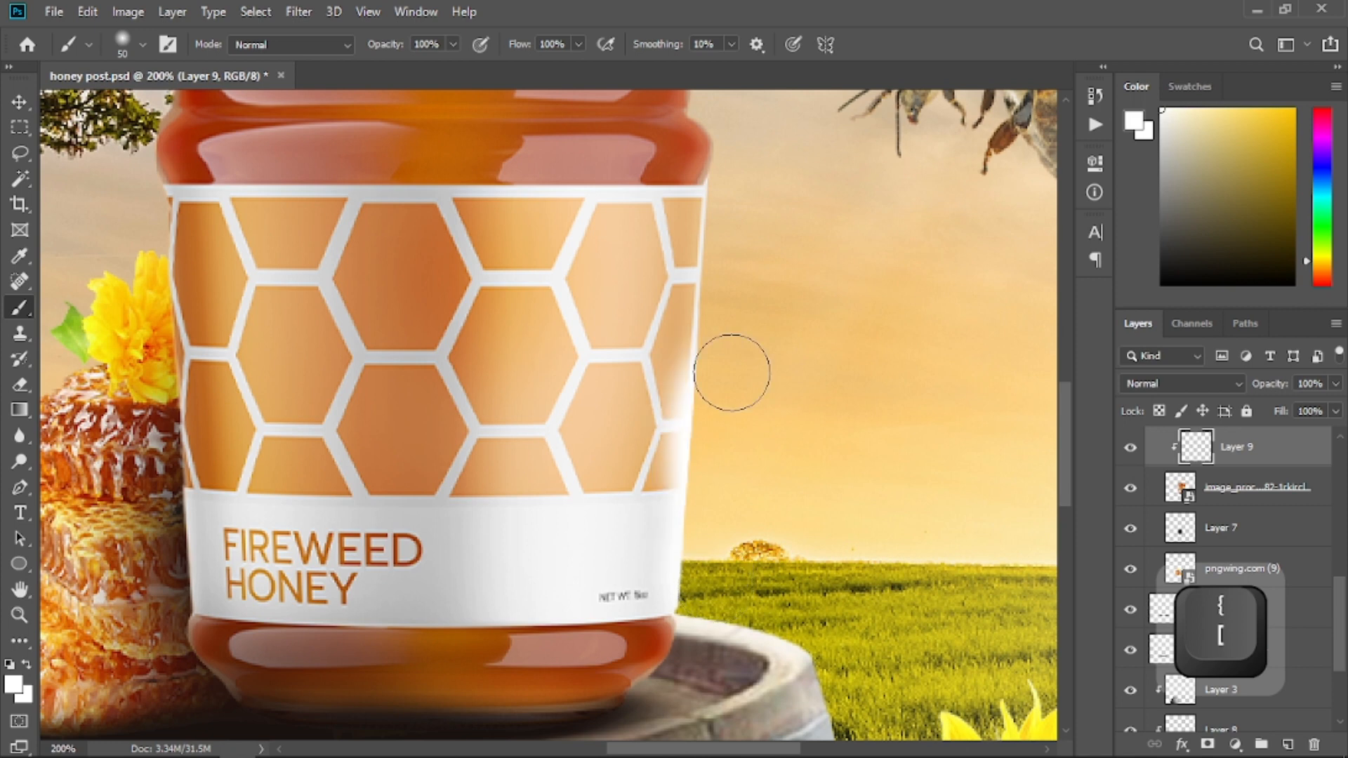
key("ctrl+z")
mouse_move(719, 464)
left_mouse_down()
mouse_move(754, 175)
mouse_move(782, 340)
left_mouse_up()
- Paint a 25 px white highlight across the right side of the jar's neck and thin it with a soft 50 px Eraser
key("space")
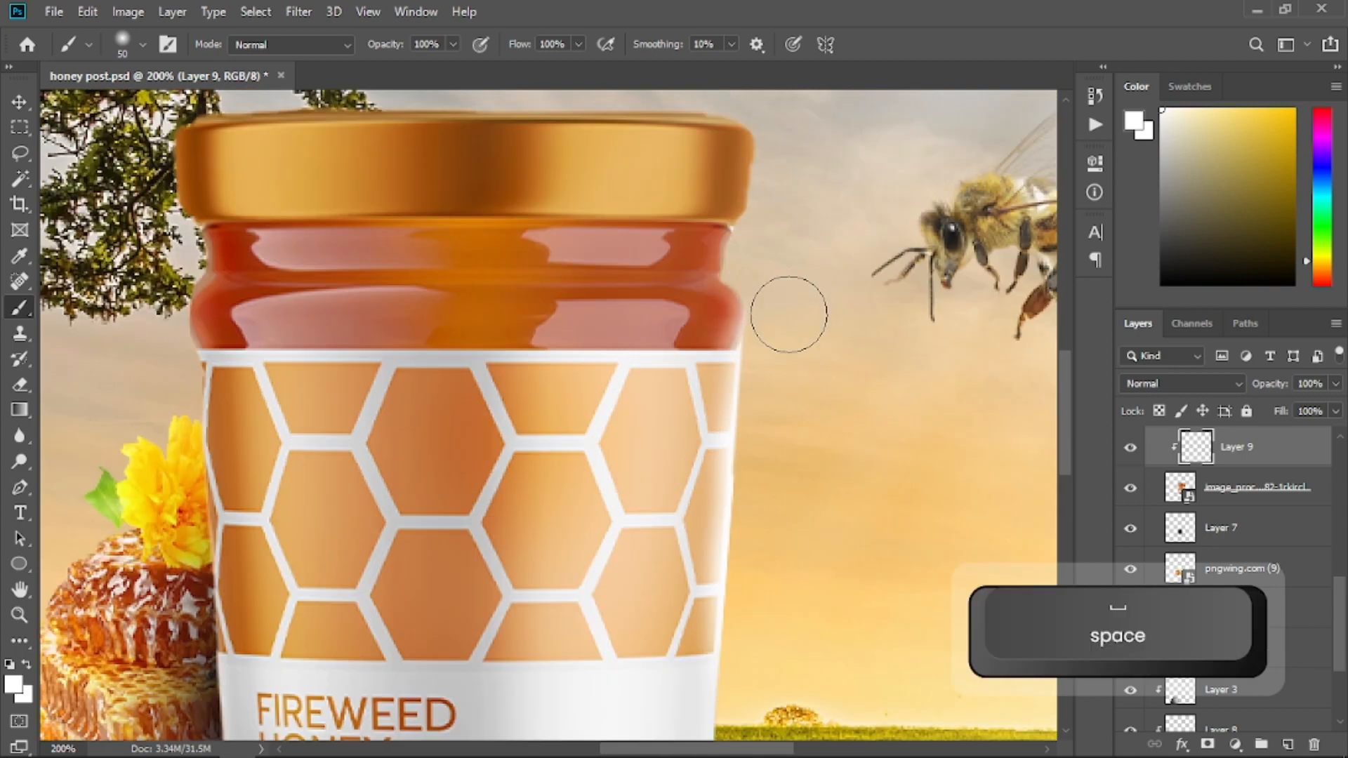
key("bracketleft")
left_click_drag(720, 266, 569, 268)
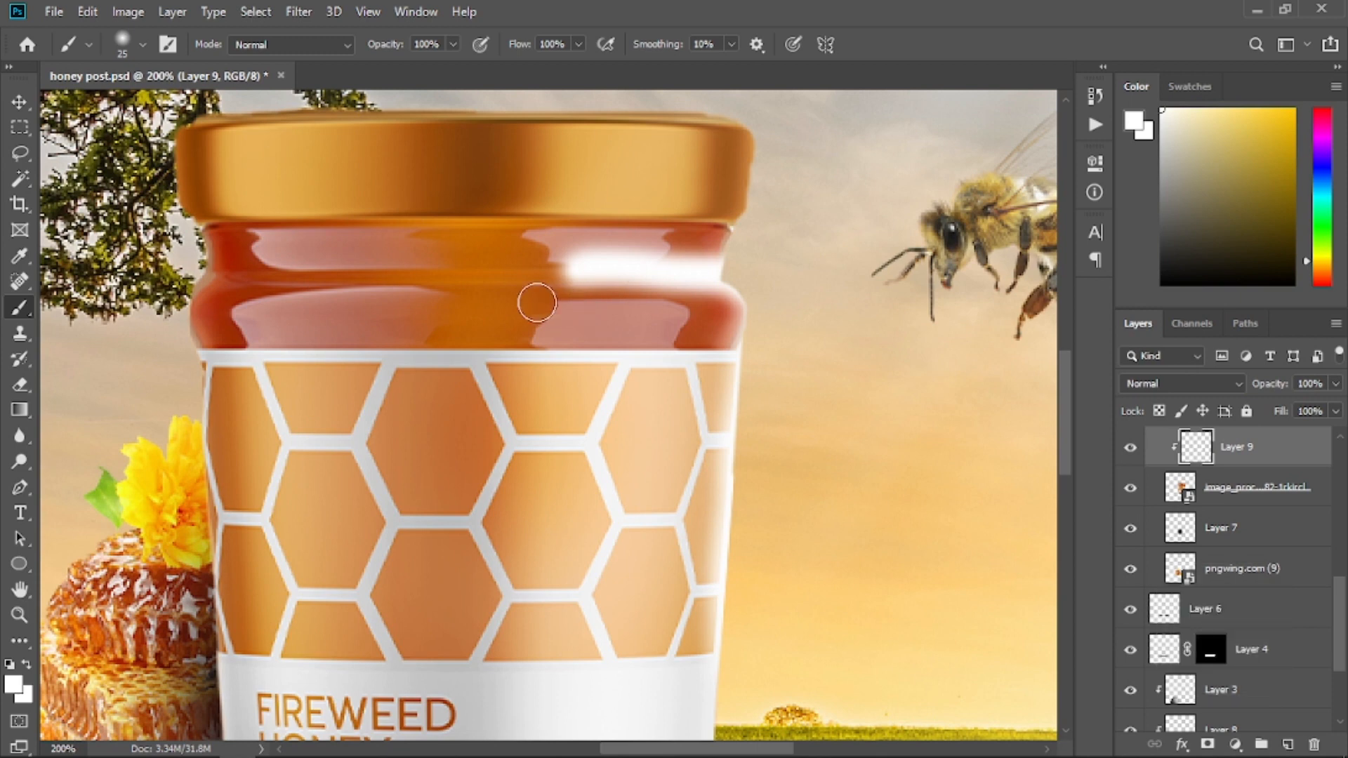
key("e")
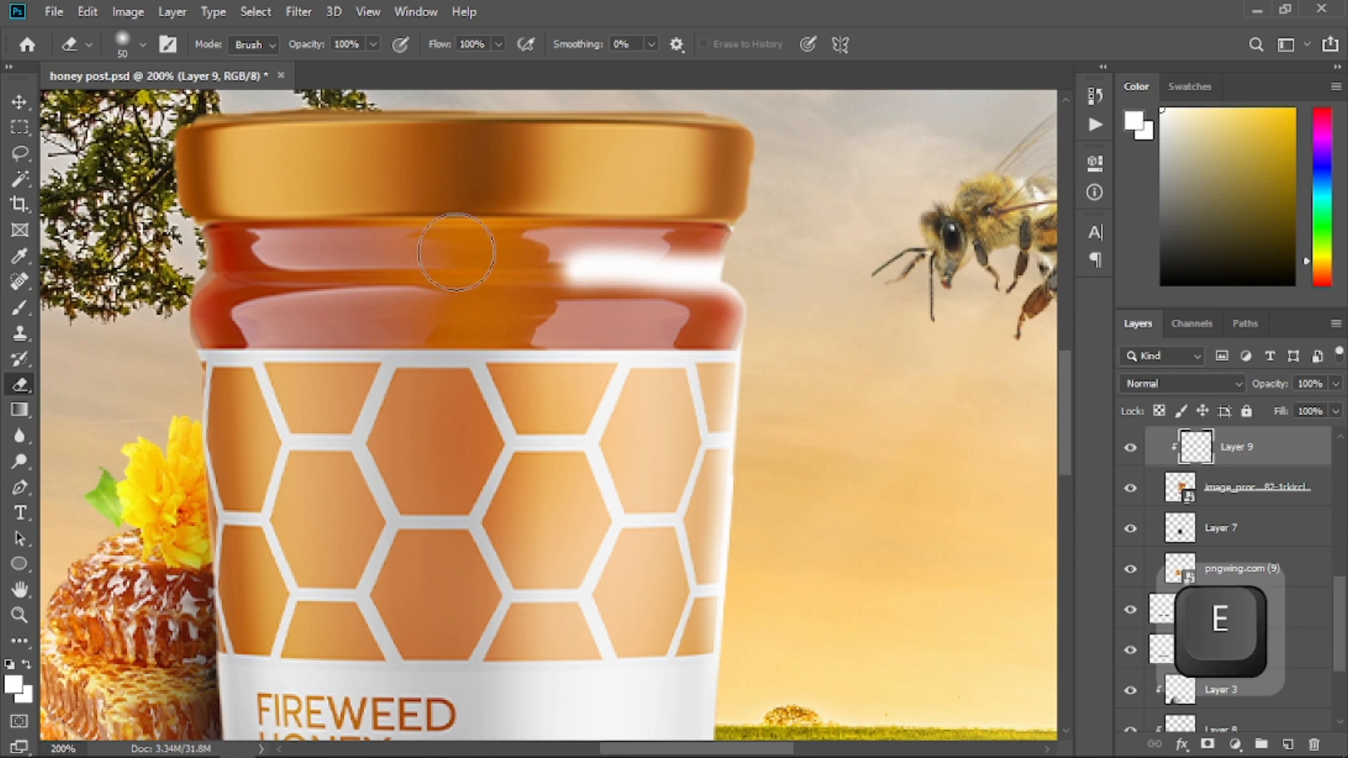
right_click(519, 313)
left_click(389, 245)
mouse_move(544, 244)
left_mouse_down()
mouse_move(645, 221)
mouse_move(638, 240)
mouse_move(584, 236)
mouse_move(662, 236)
mouse_move(615, 236)
left_mouse_up()
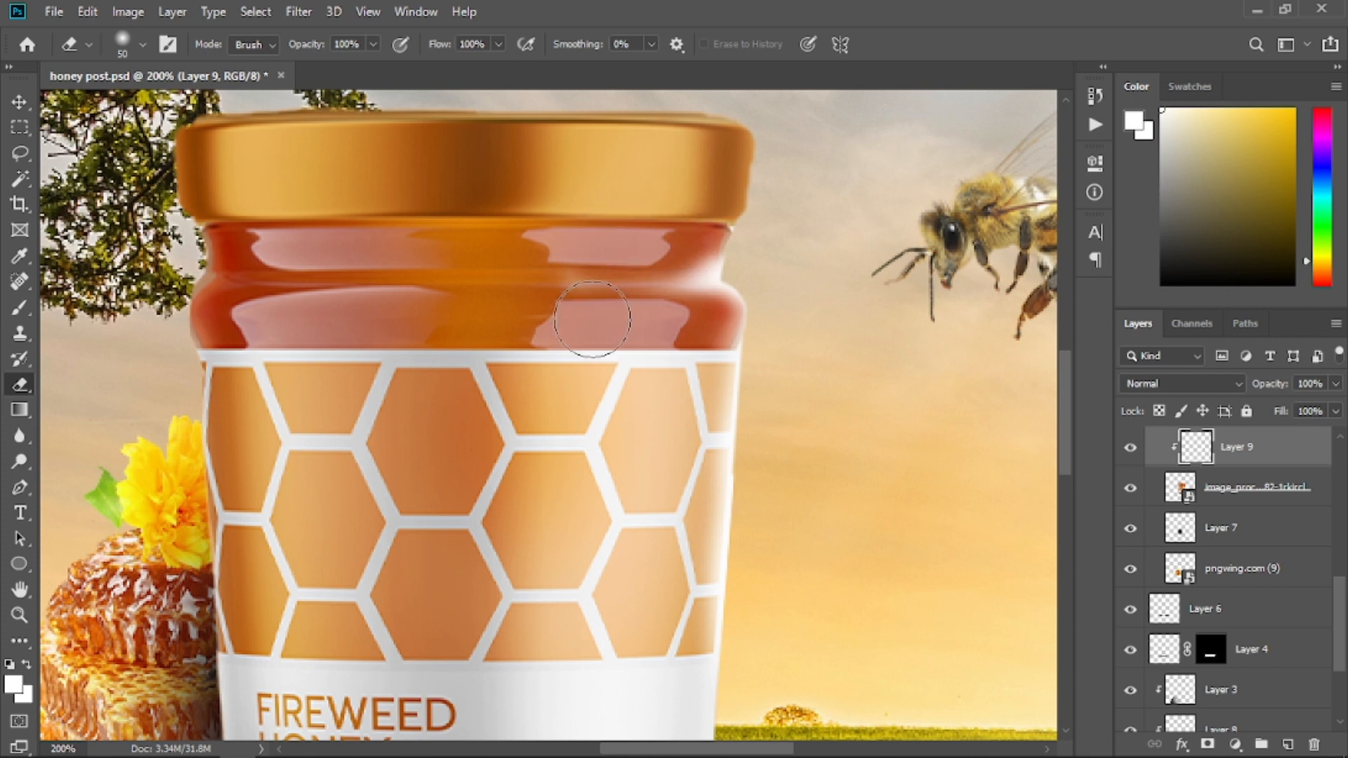
- Touch up the white highlight in the neck groove and erase its excess over the glass reflections
key("b")
mouse_move(691, 276)
left_mouse_down()
mouse_move(580, 285)
mouse_move(573, 250)
mouse_move(672, 232)
mouse_move(611, 229)
left_mouse_up()
key("e")
key("space")
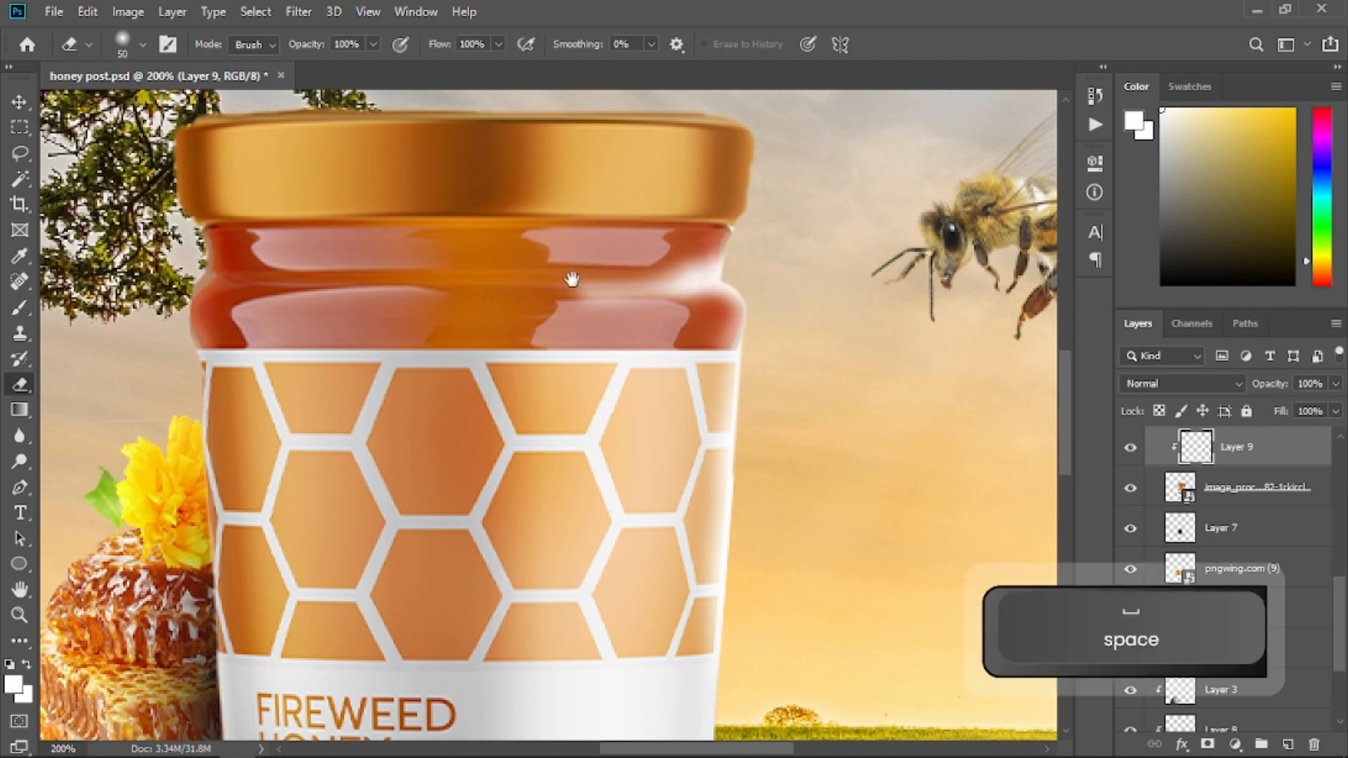
left_click_drag(571, 280, 552, 382)
left_click_drag(665, 335, 650, 346)
- Paint a white highlight along the lid's top and right edges and erase the excess on the lid's front
key("b")
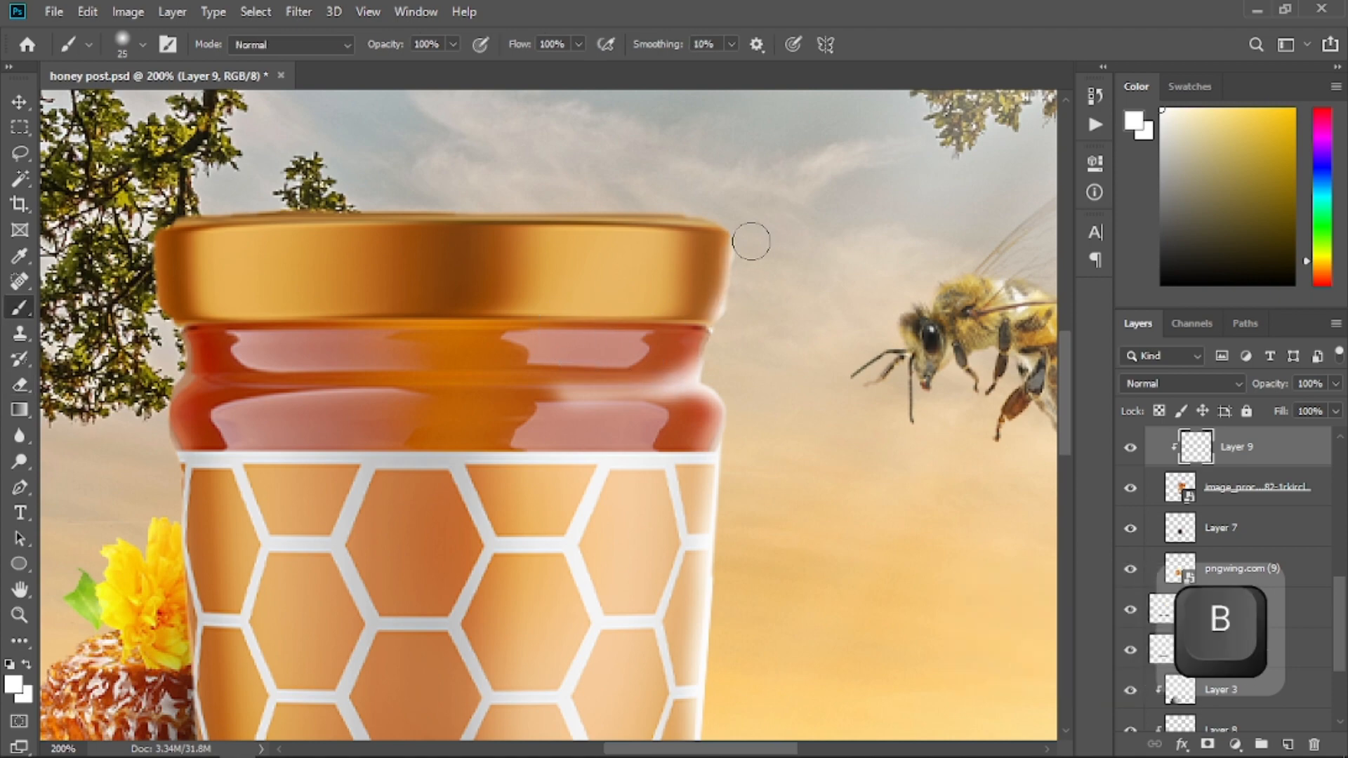
left_click_drag(737, 233, 449, 198)
key("e")
left_click_drag(457, 257, 623, 260)
- Add white beneath the lid's right side and trim it along the lid's rim with a 15 px Eraser at 100% hardness
key("b")
key("e")
mouse_move(728, 313)
left_mouse_down()
mouse_move(537, 319)
mouse_move(682, 302)
left_mouse_up()
key("bracketright")
right_click(689, 302)
left_click_drag(784, 397, 955, 397)
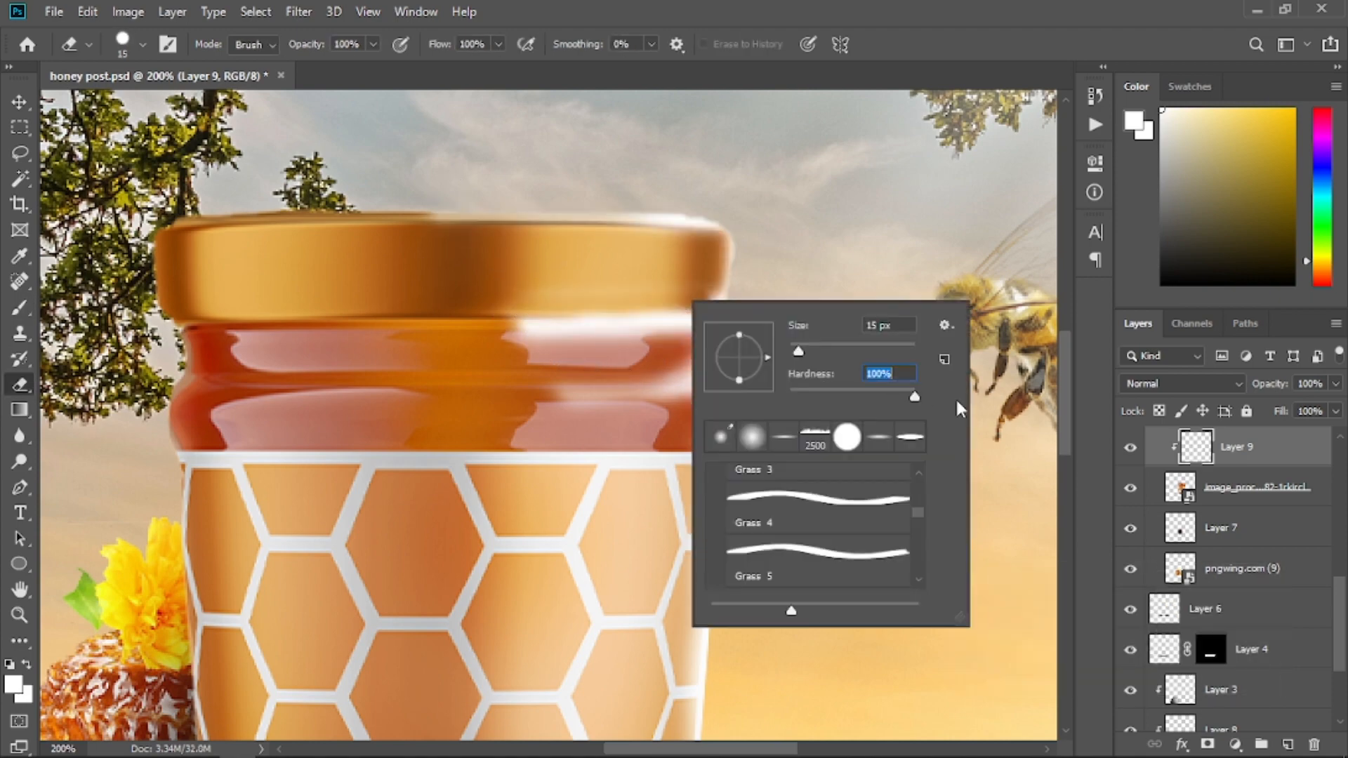
key("ctrl+z")
left_click_drag(518, 305, 710, 292)
- Soften the 15 px Eraser and fade the white highlight below the lid
key("e")
right_click(498, 361)
left_click_drag(764, 456, 591, 457)
left_click_drag(672, 336, 471, 337)
key("ctrl+minus")
key("ctrl+minus")
key("ctrl+minus")
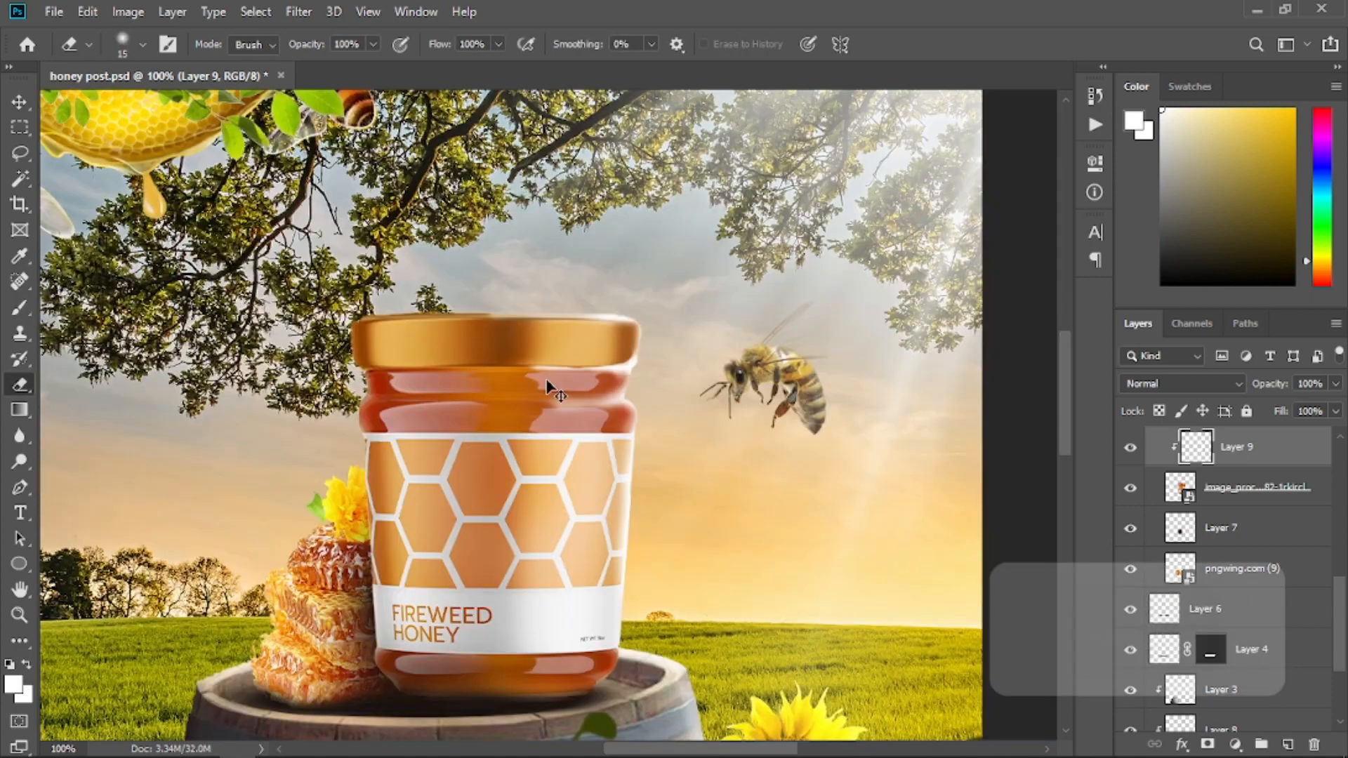
- Enlarge the soft Eraser to 400 px
key("bracketright")
key("bracketright")
key("bracketright")
key("bracketright")
key("bracketright")
key("bracketright")
key("bracketright")
key("bracketright")
key("bracketright")
key("bracketright")
key("bracketright")
key("bracketright")
key("bracketright")
key("bracketright")
key("bracketright")
key("bracketright")
key("bracketright")
key("bracketright")
key("bracketright")
- Select the topmost layer with the natural honey artwork and add a new empty layer above it
scroll(1238, 450, "up", 10)
left_click(1240, 453)
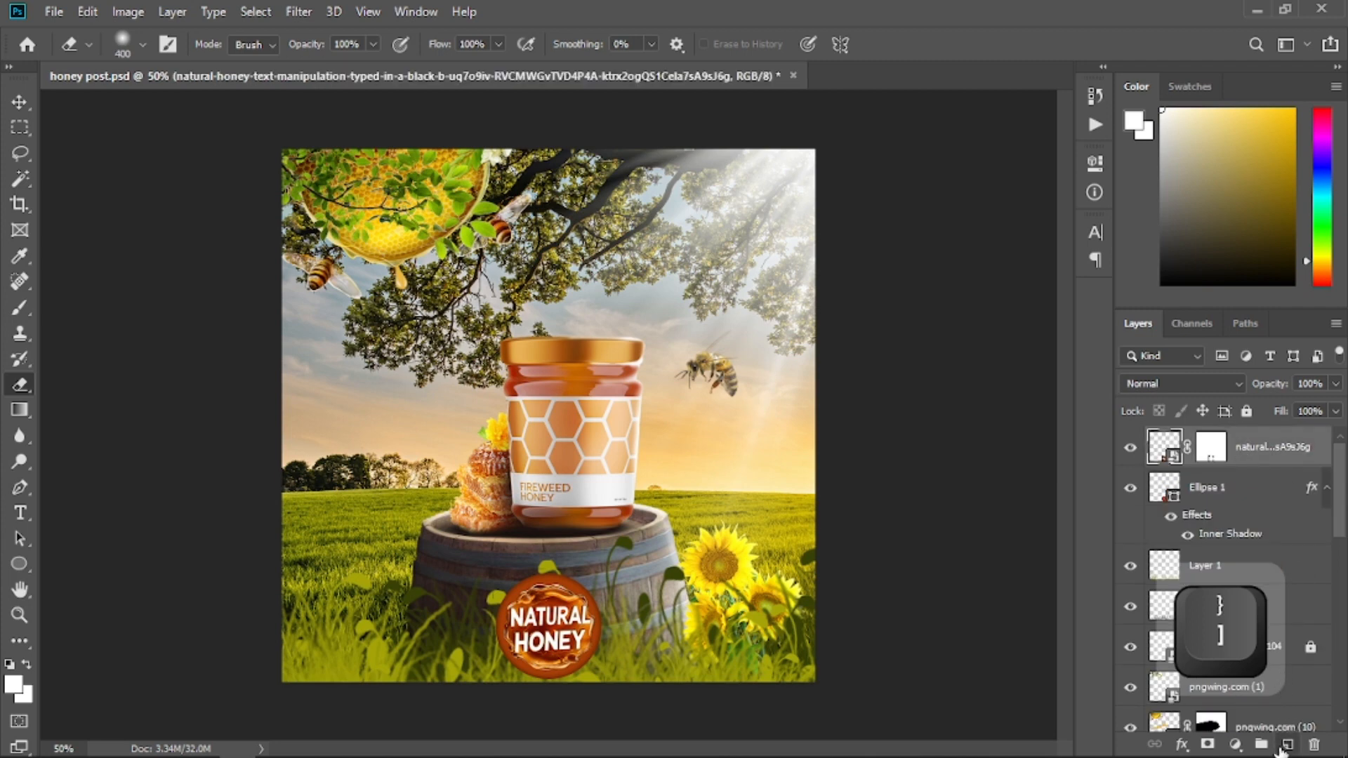
left_click(1285, 746)
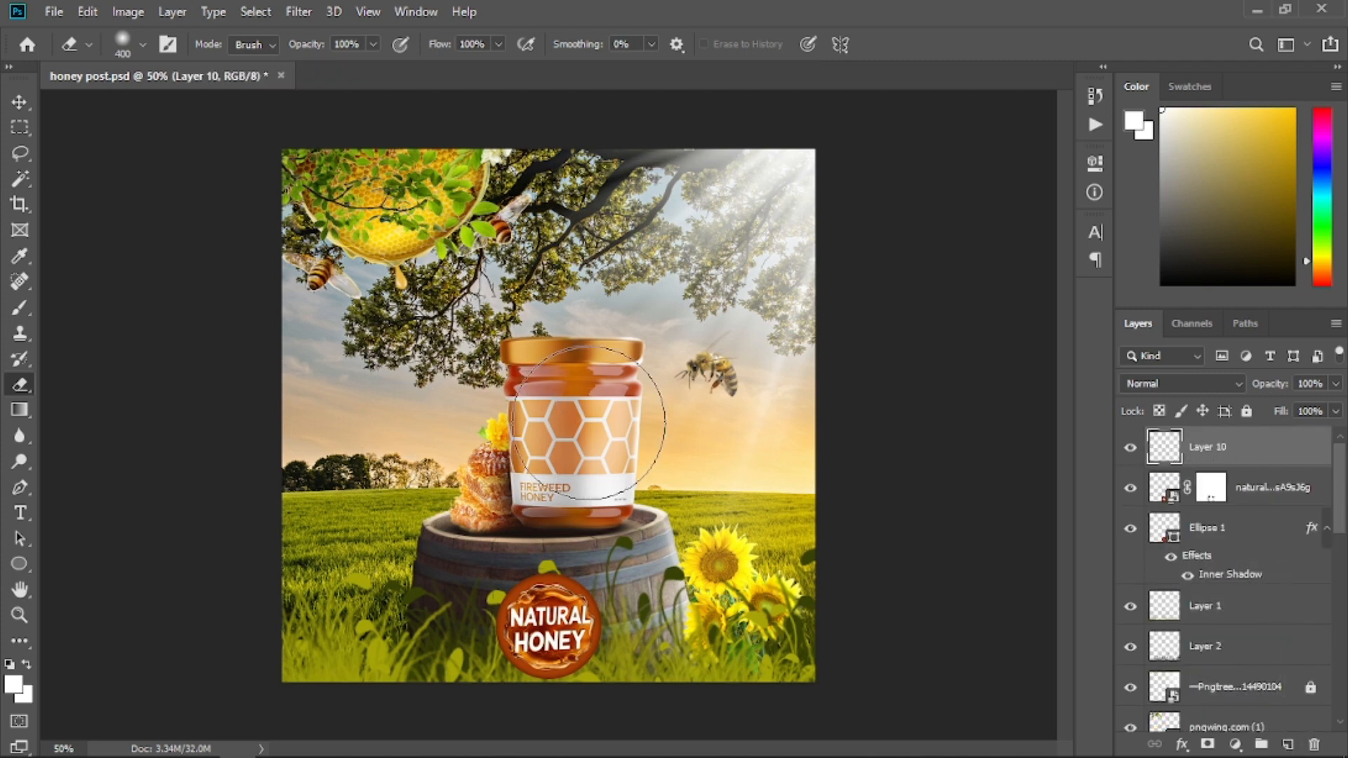
- Sample yellow from the sunflower and paint a glow in the picture's upper-right corner with a 500 px soft Brush
left_click(19, 308)
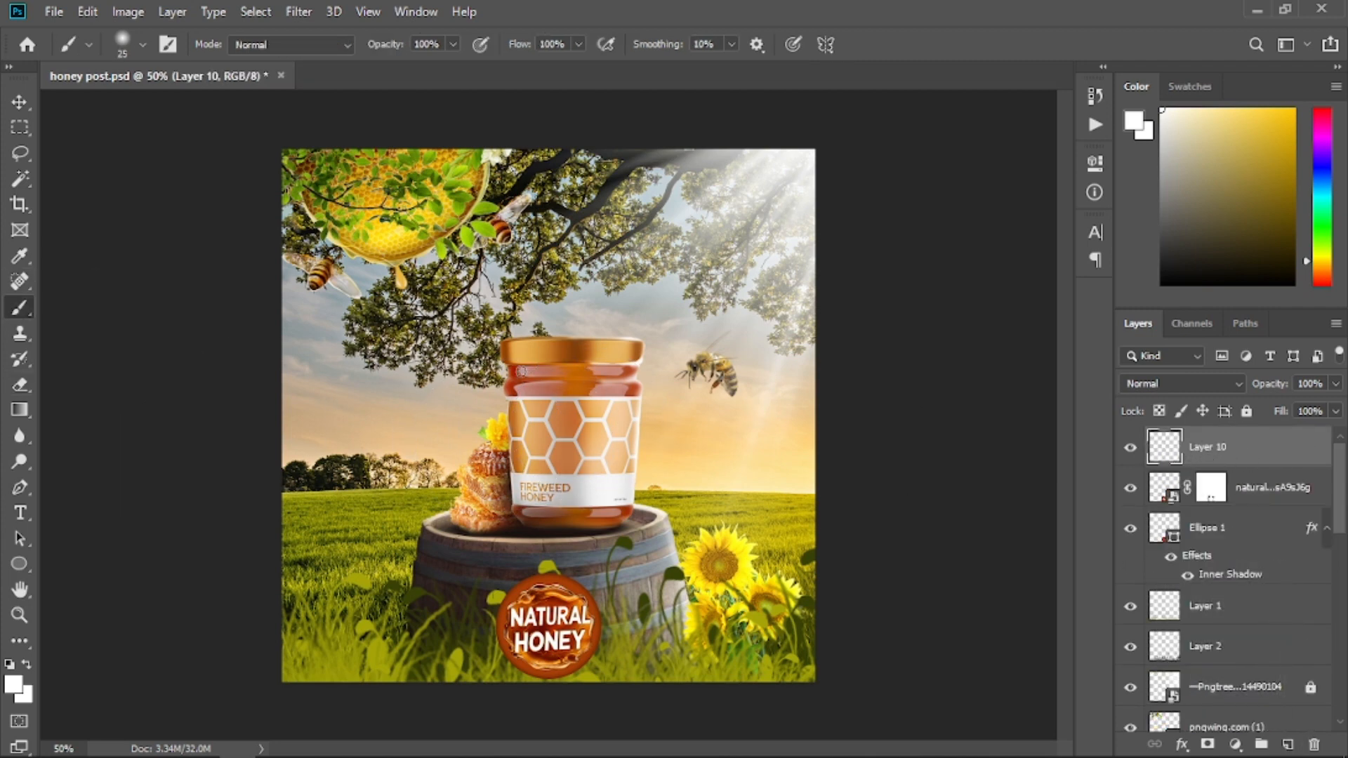
right_click(618, 373)
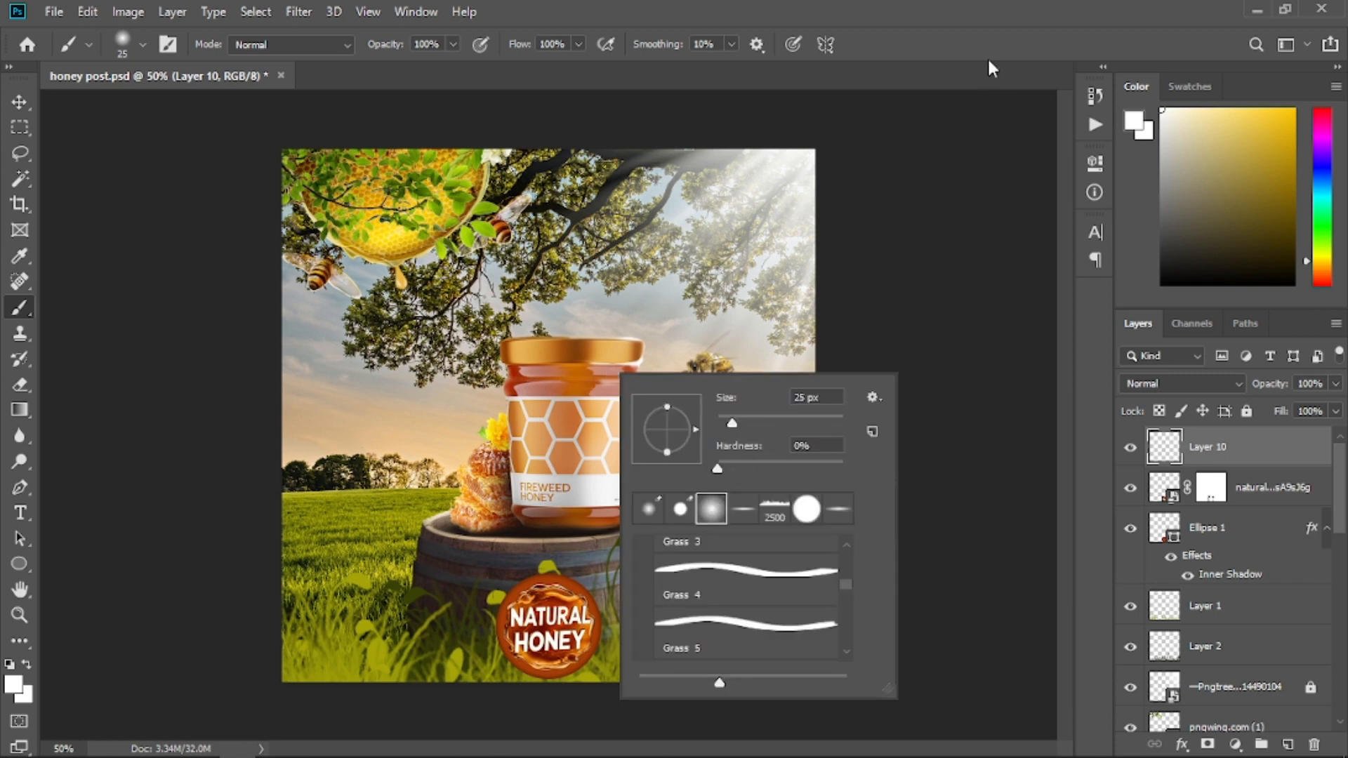
left_click(914, 33)
key("bracketright")
key("bracketright")
key("bracketright")
key("bracketright")
key("bracketright")
key("bracketright")
key("bracketright")
key("bracketright")
key("bracketright")
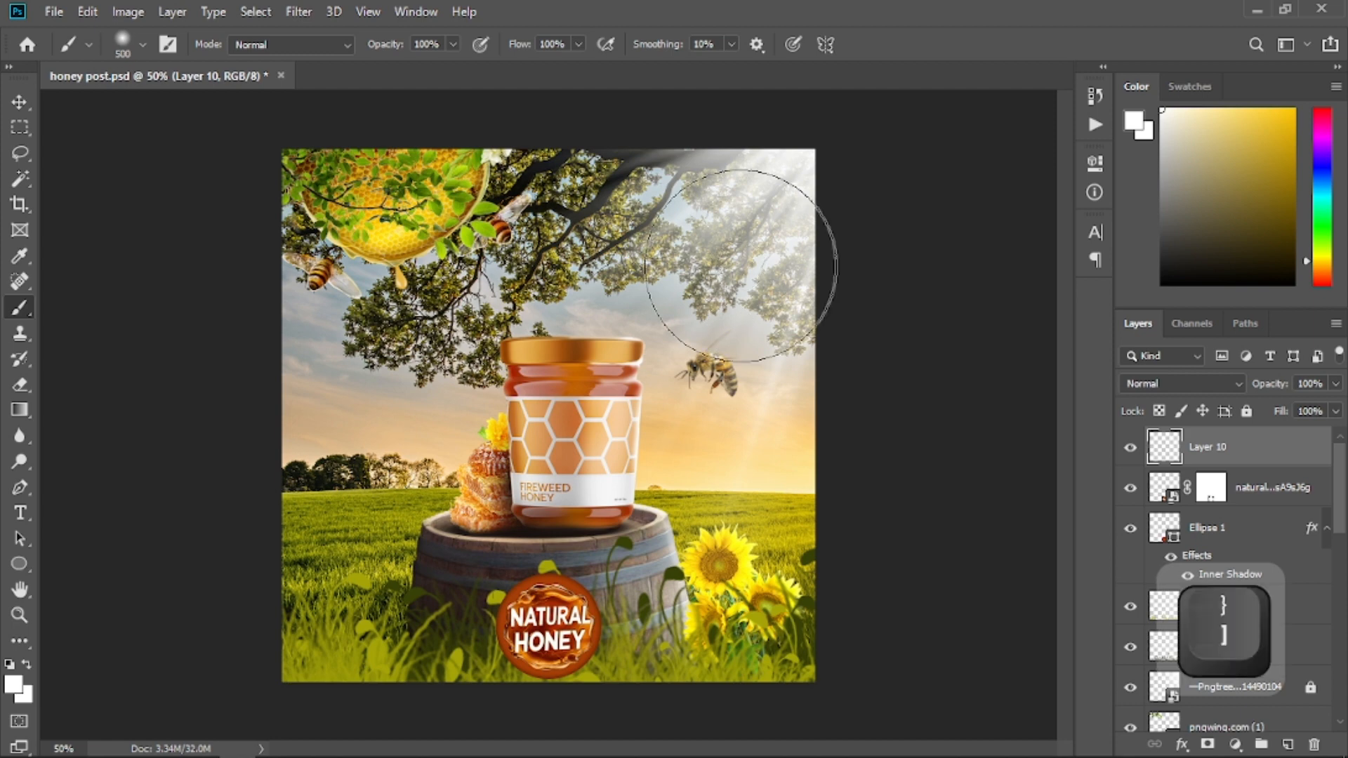
key("bracketleft")
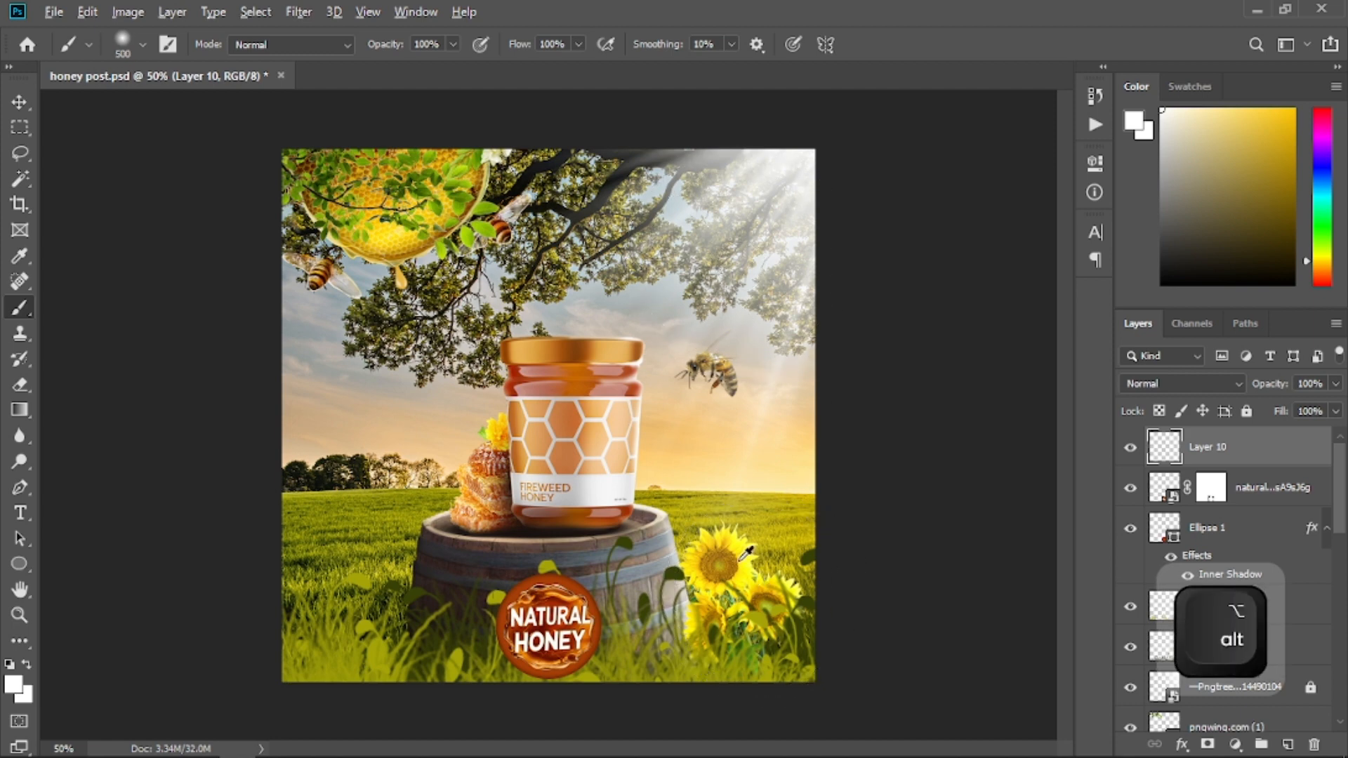
left_click(764, 588, "alt")
left_click(814, 146)
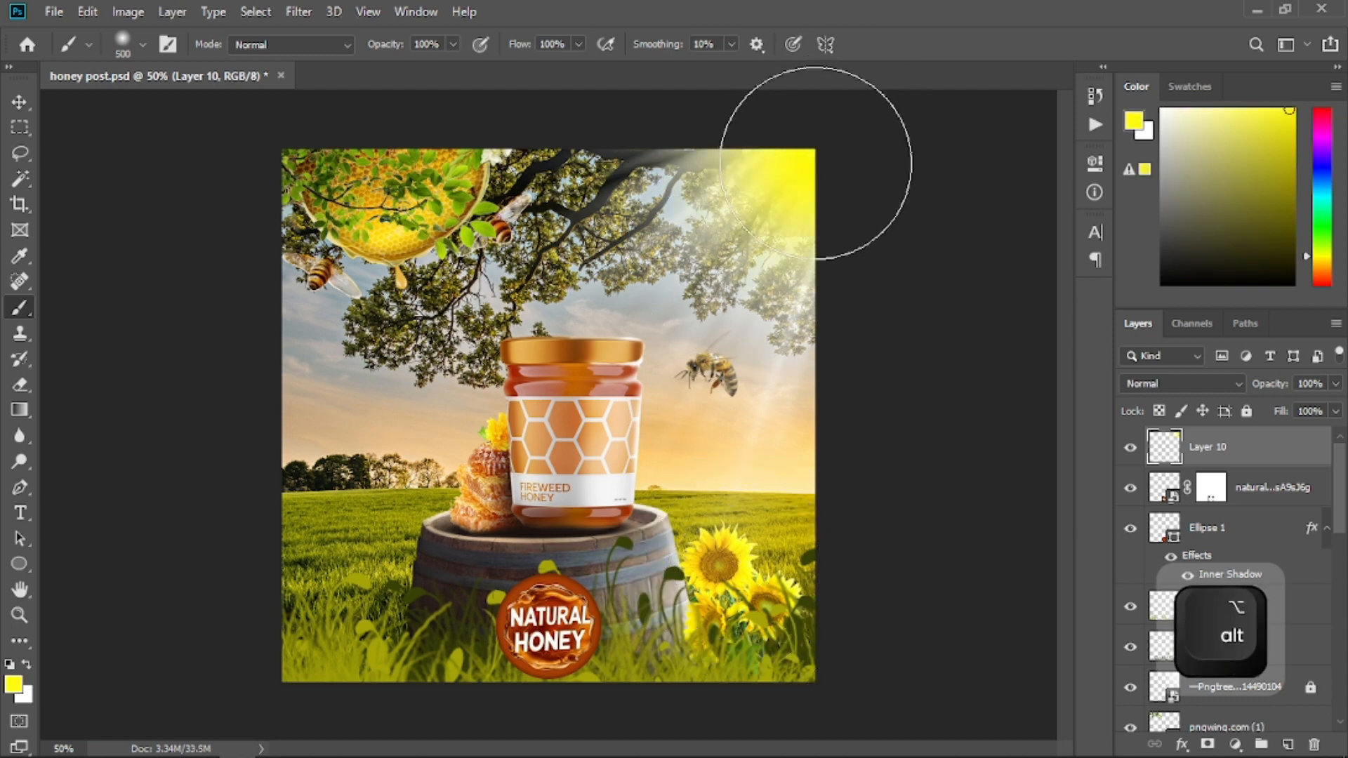
- Set the glow layer's blend mode to Screen and add more yellow dabs over the sun rays
left_click(1183, 384)
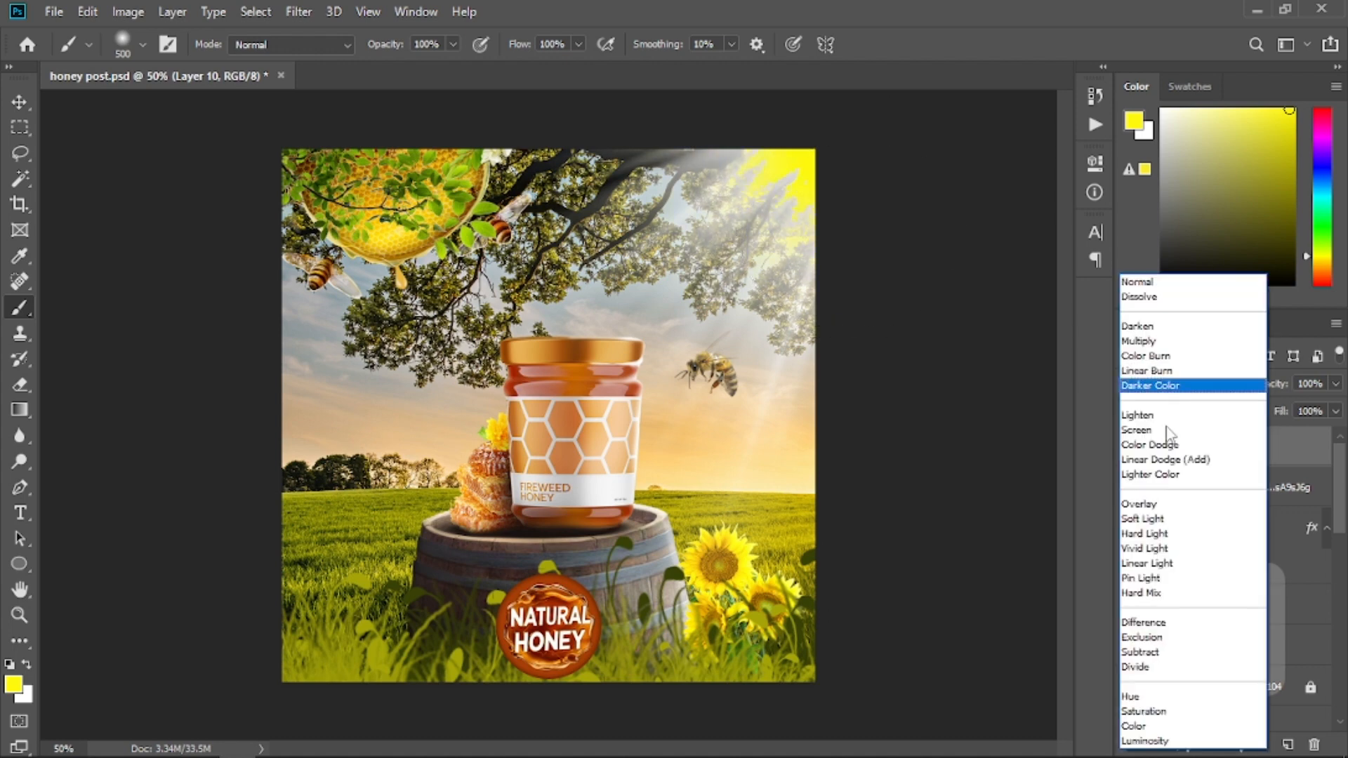
left_click(1193, 429)
left_click(785, 202)
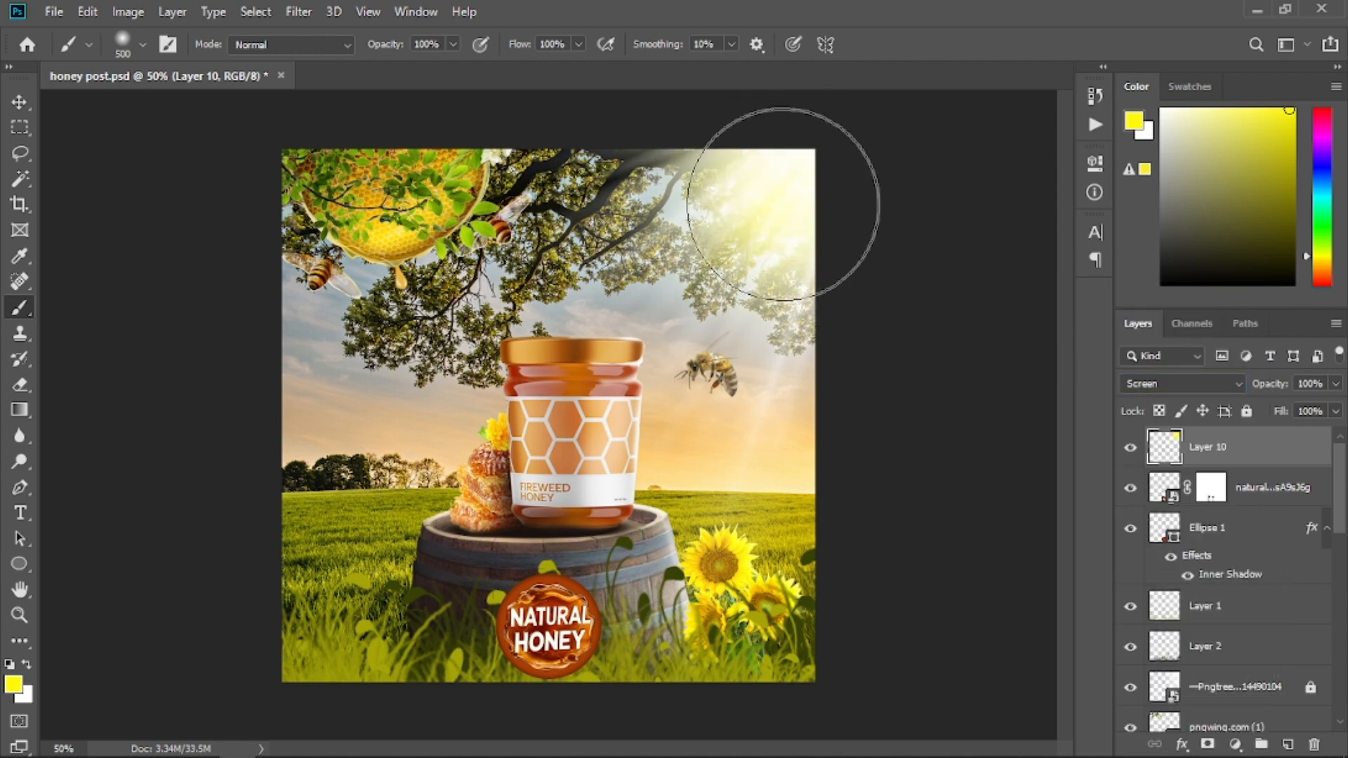
left_click(806, 187)
left_click(798, 199)
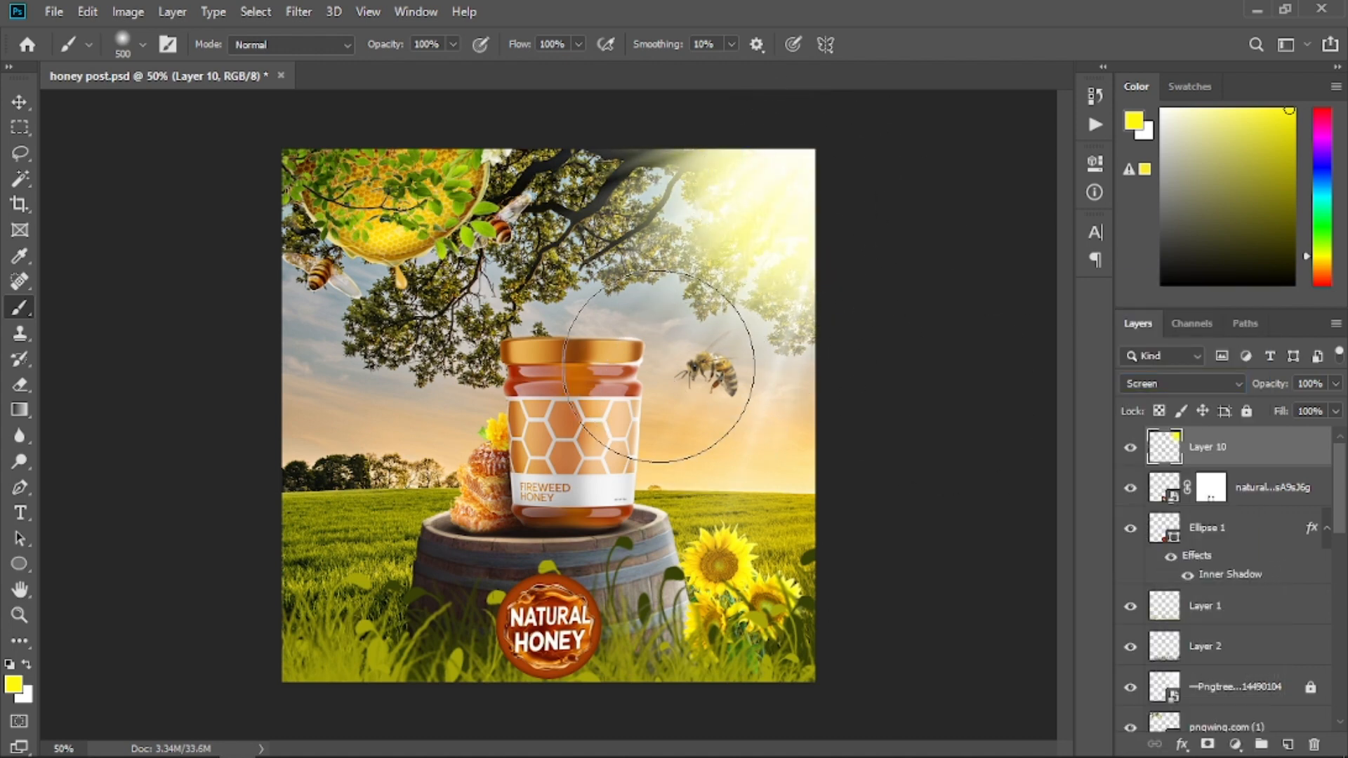
- Try yellow glow dabs beside the jar's upper-right side, undoing strokes to settle on a soft glow there
left_click(618, 349)
key("ctrl+z")
key("ctrl+z")
key("ctrl+z")
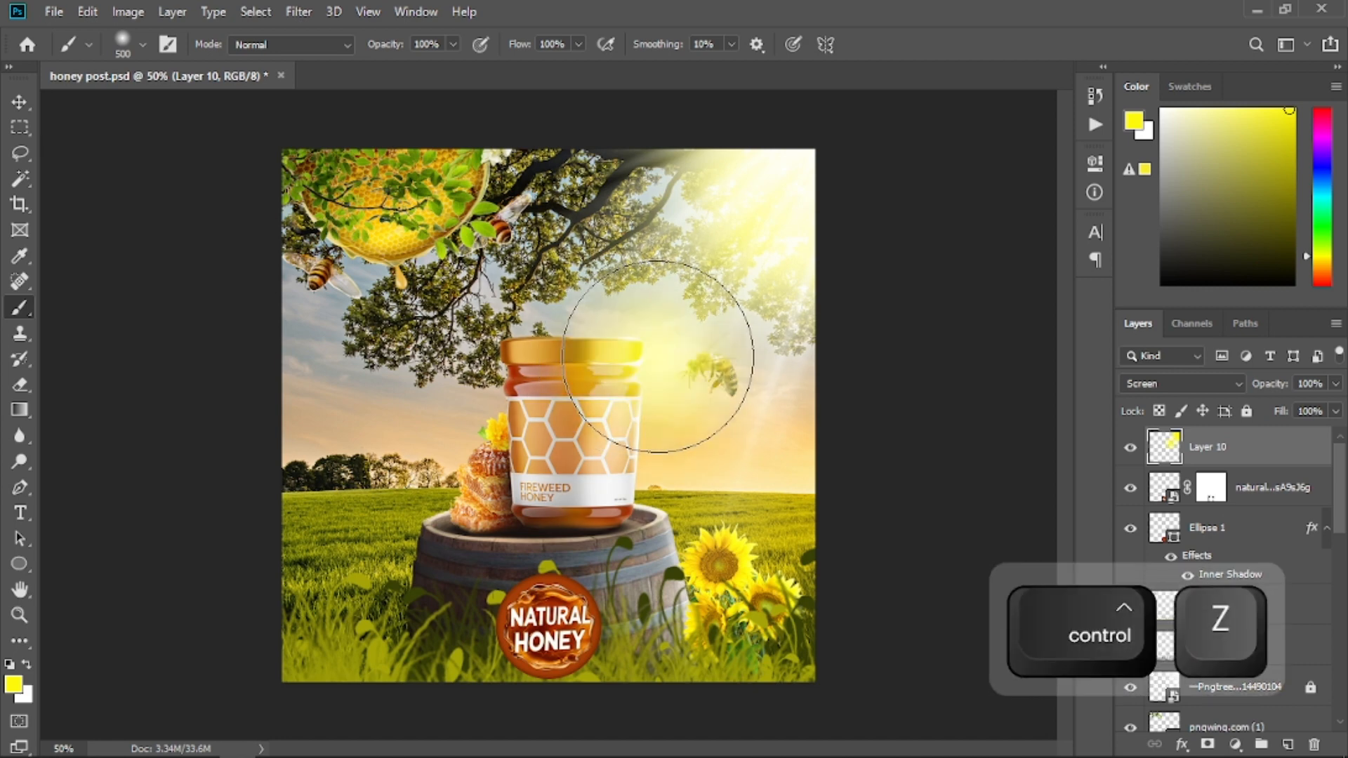
left_click(652, 376)
key("ctrl+z")
key("ctrl+z")
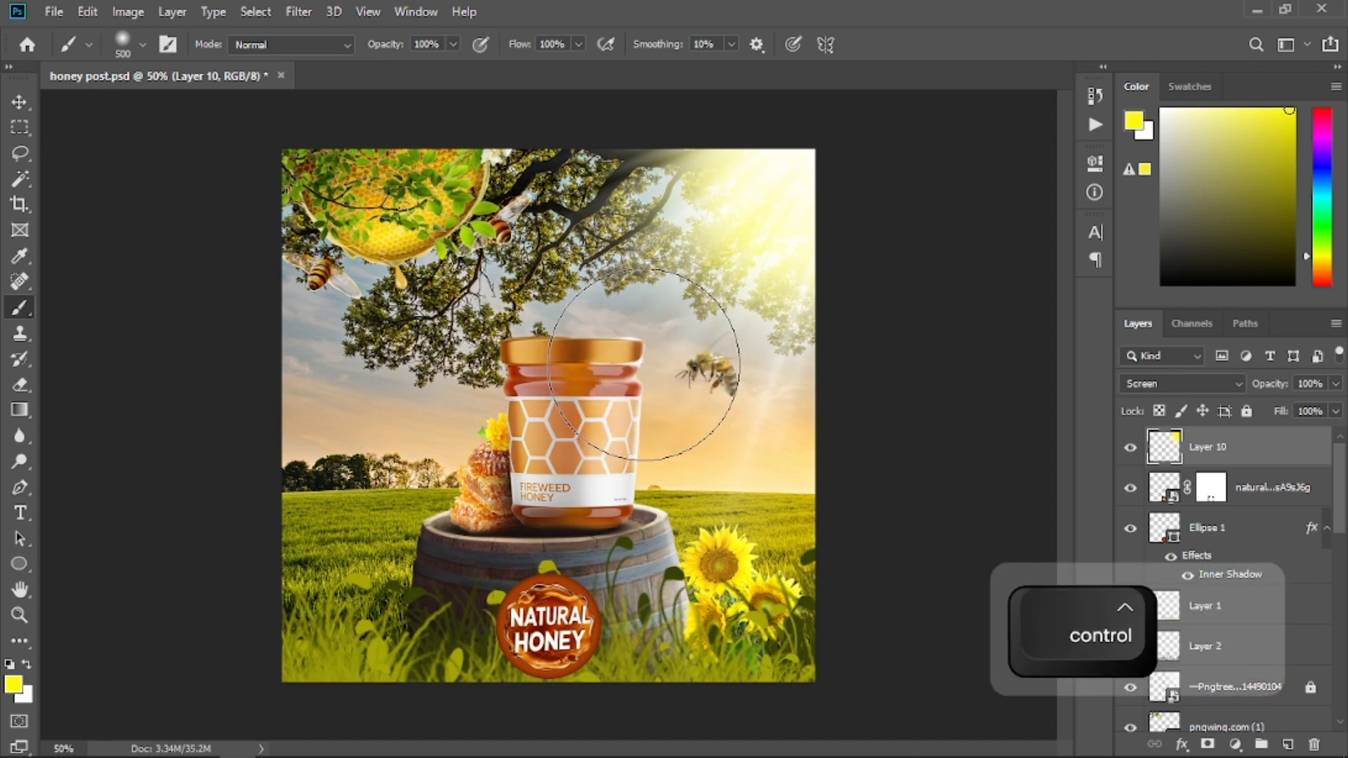
key("ctrl+z")
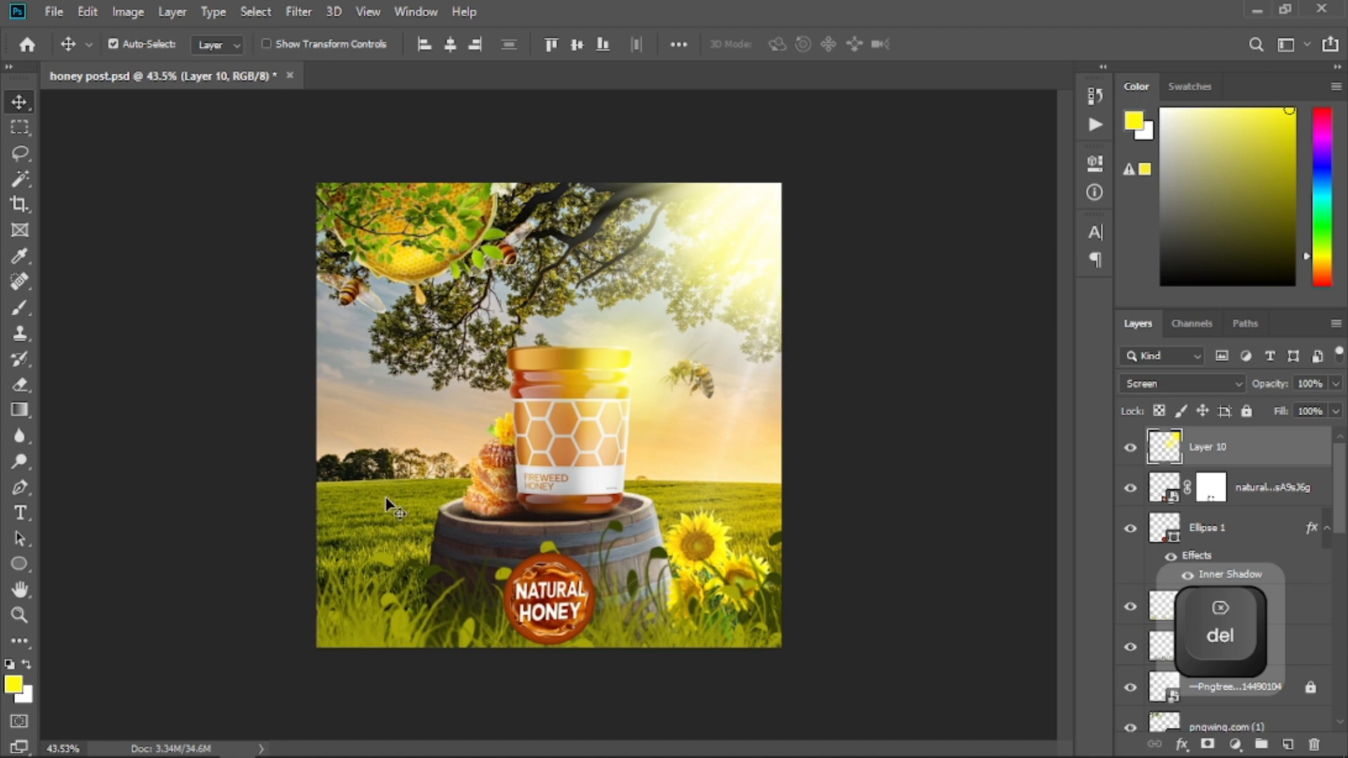
- Select the background photo layer at the bottom of the layer stack and unlock it
left_click(386, 499)
scroll(1236, 597, "down", 10)
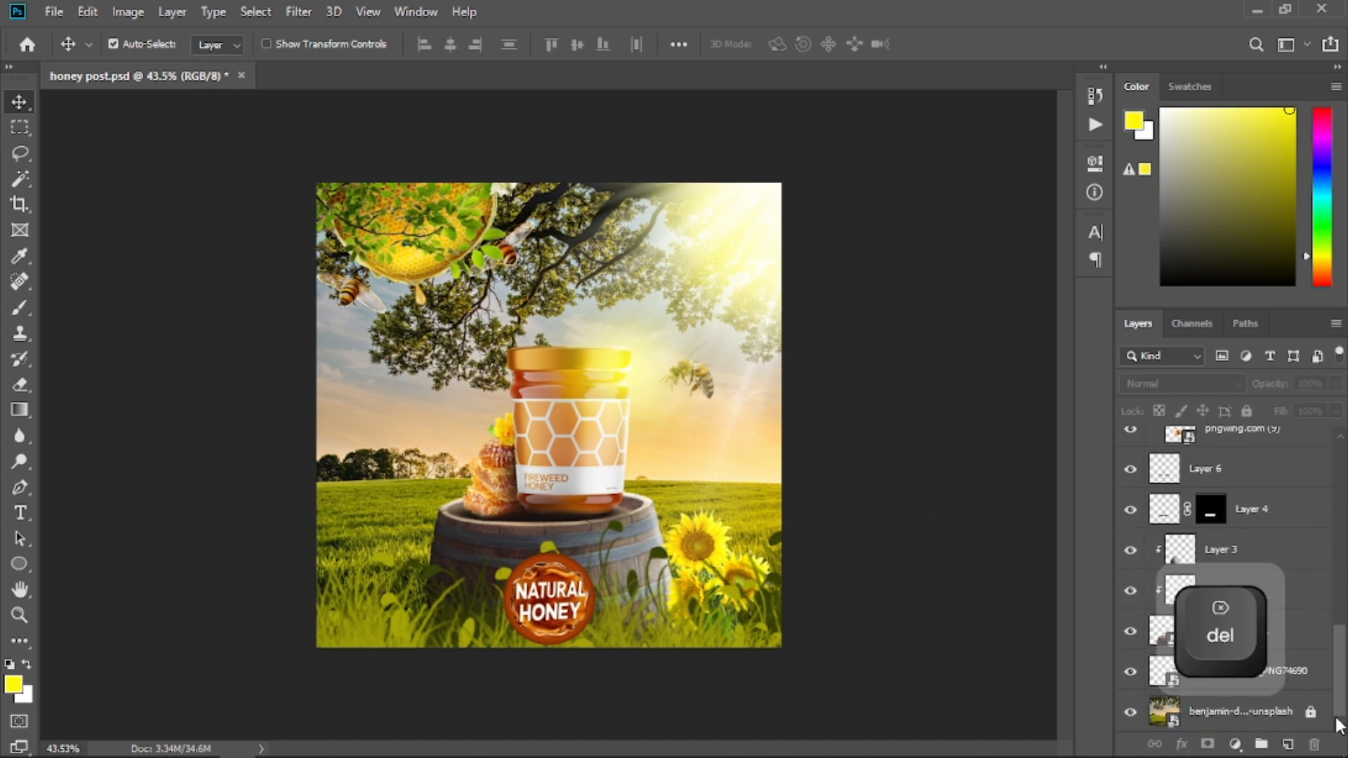
left_click(1283, 713)
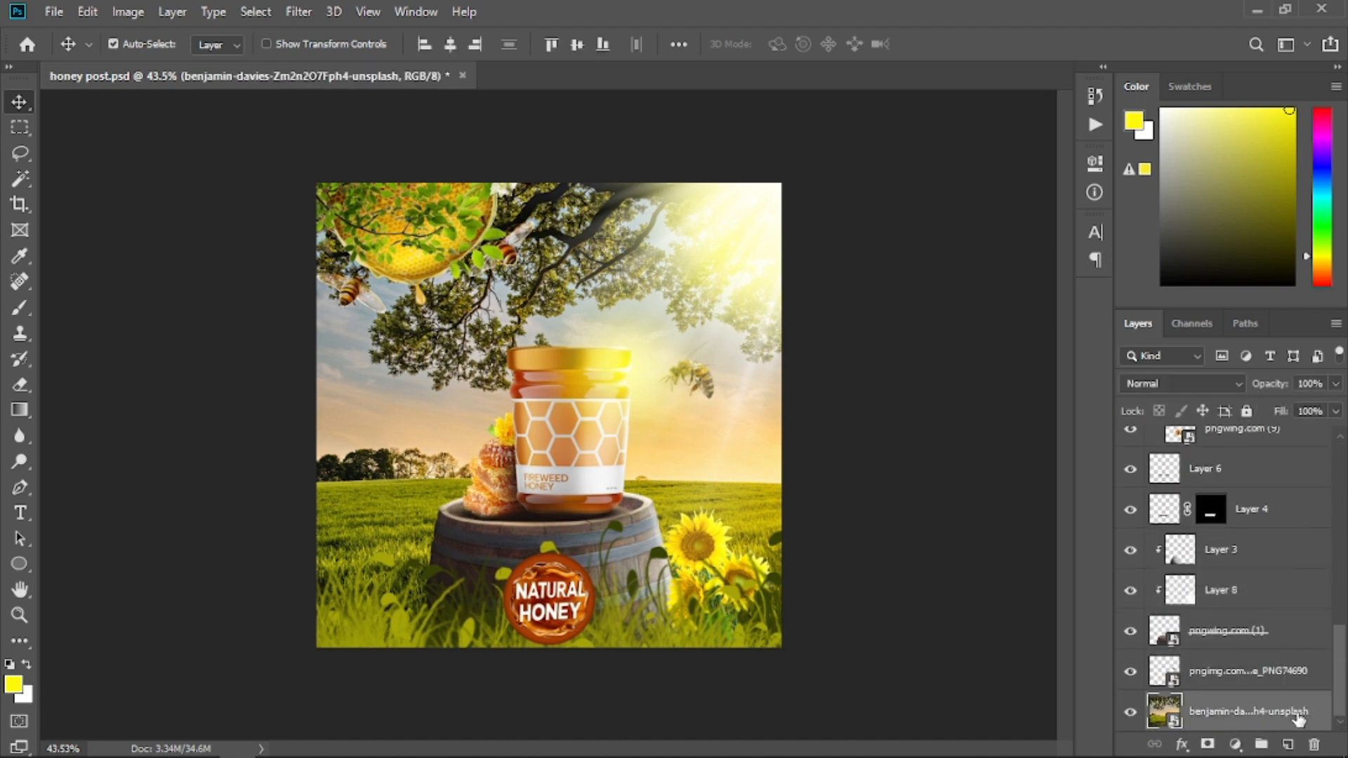
- Apply a 12 px Tilt-Shift blur to the background photo, centring the sharp band on the barrel and grass
left_click(289, 11)
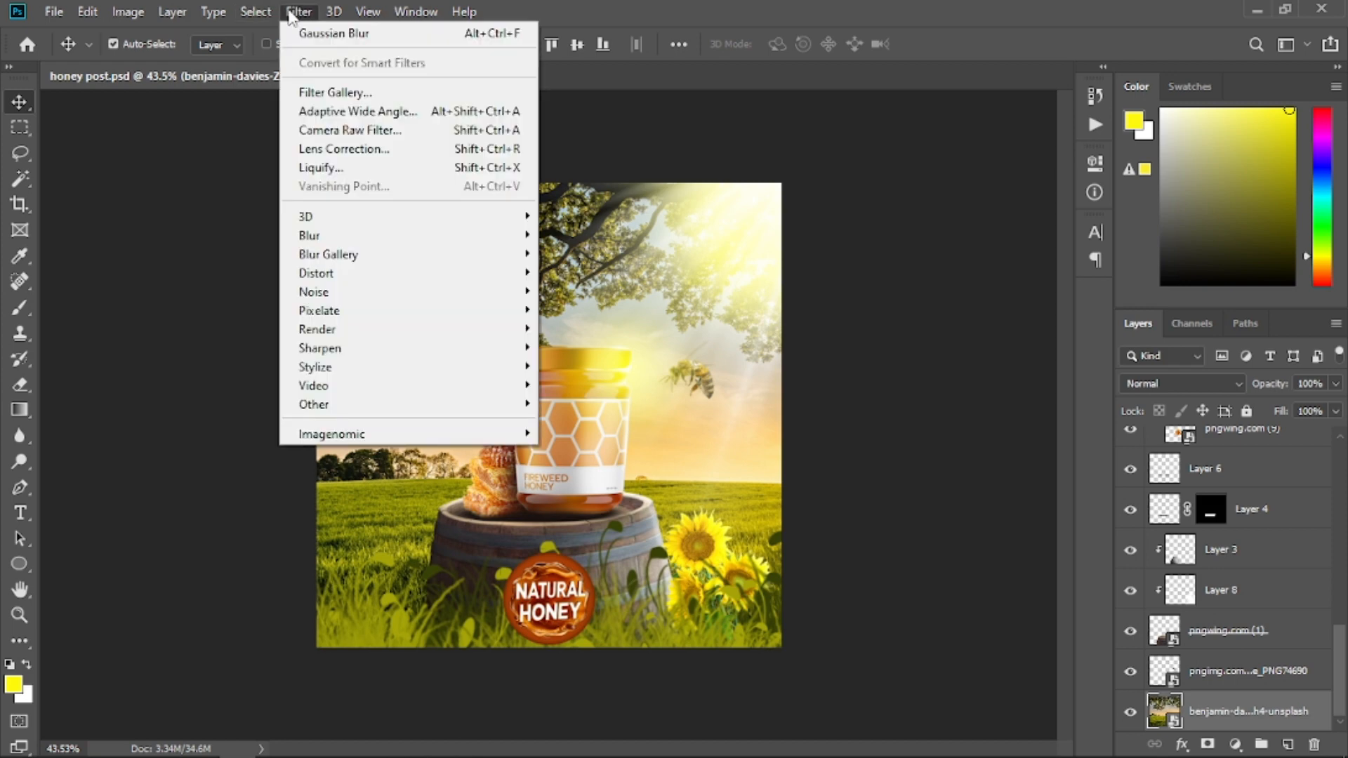
mouse_move(346, 234)
mouse_move(491, 255)
left_click(607, 292)
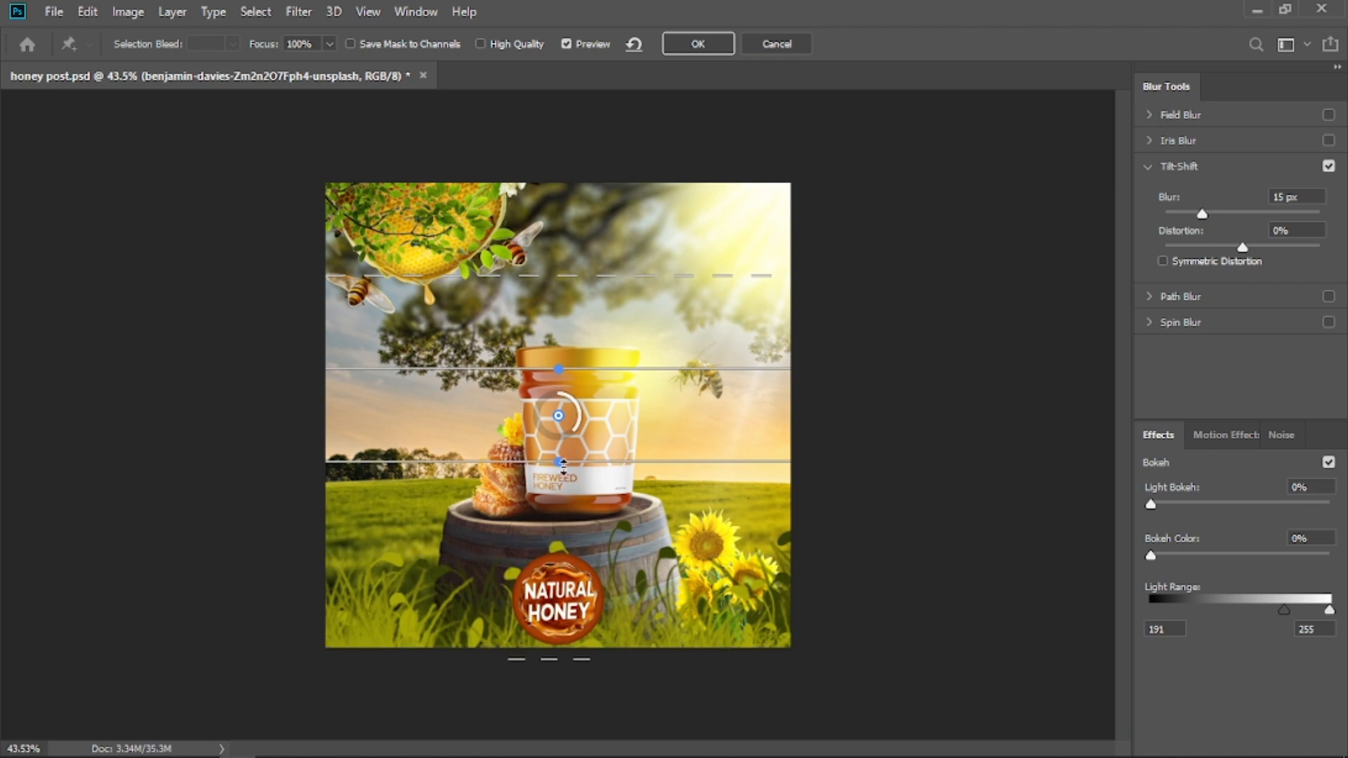
left_click_drag(573, 475, 570, 584)
left_click_drag(559, 417, 562, 537)
left_click_drag(588, 394, 629, 96)
left_click_drag(580, 542, 578, 535)
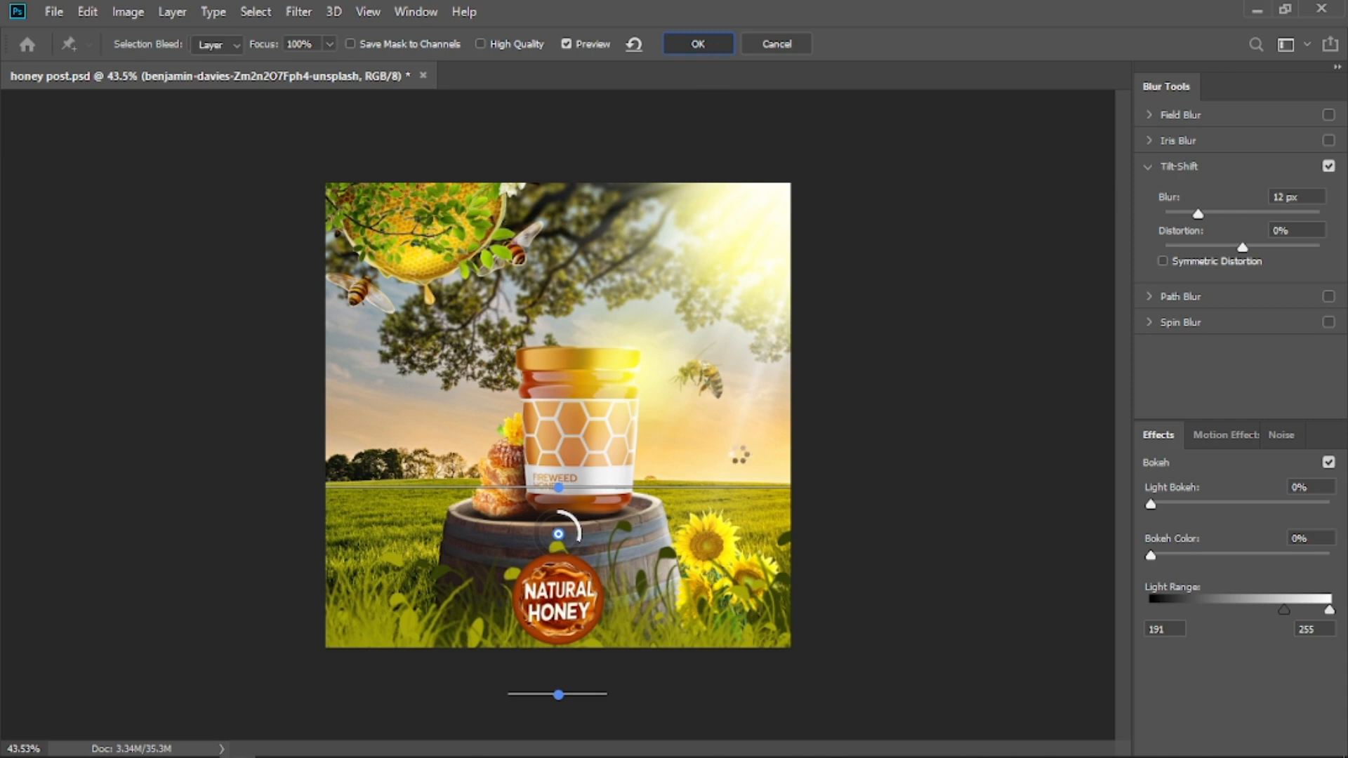
- Add a Curves adjustment layer above all layers and pull the RGB curve's midpoint down to darken the picture
left_click(1234, 744)
left_click(1230, 481)
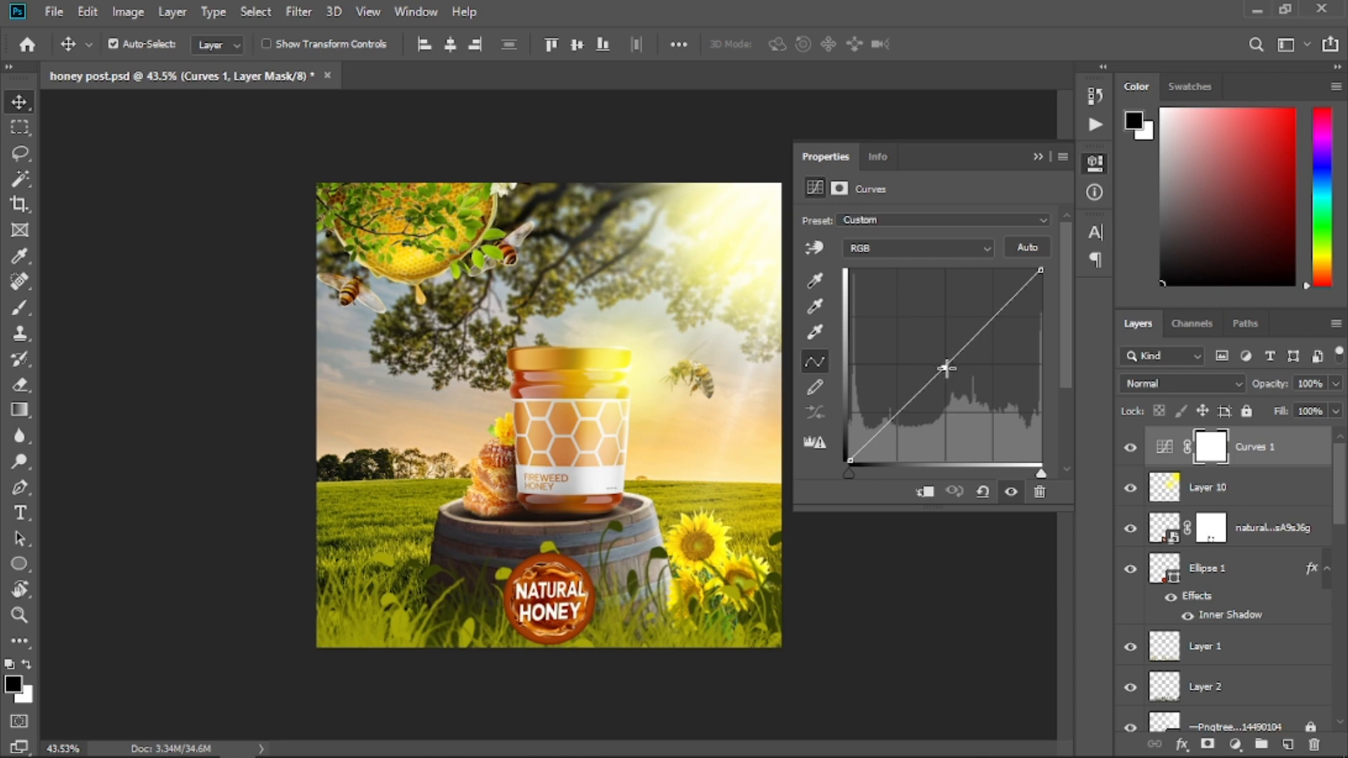
left_click_drag(945, 367, 954, 379)
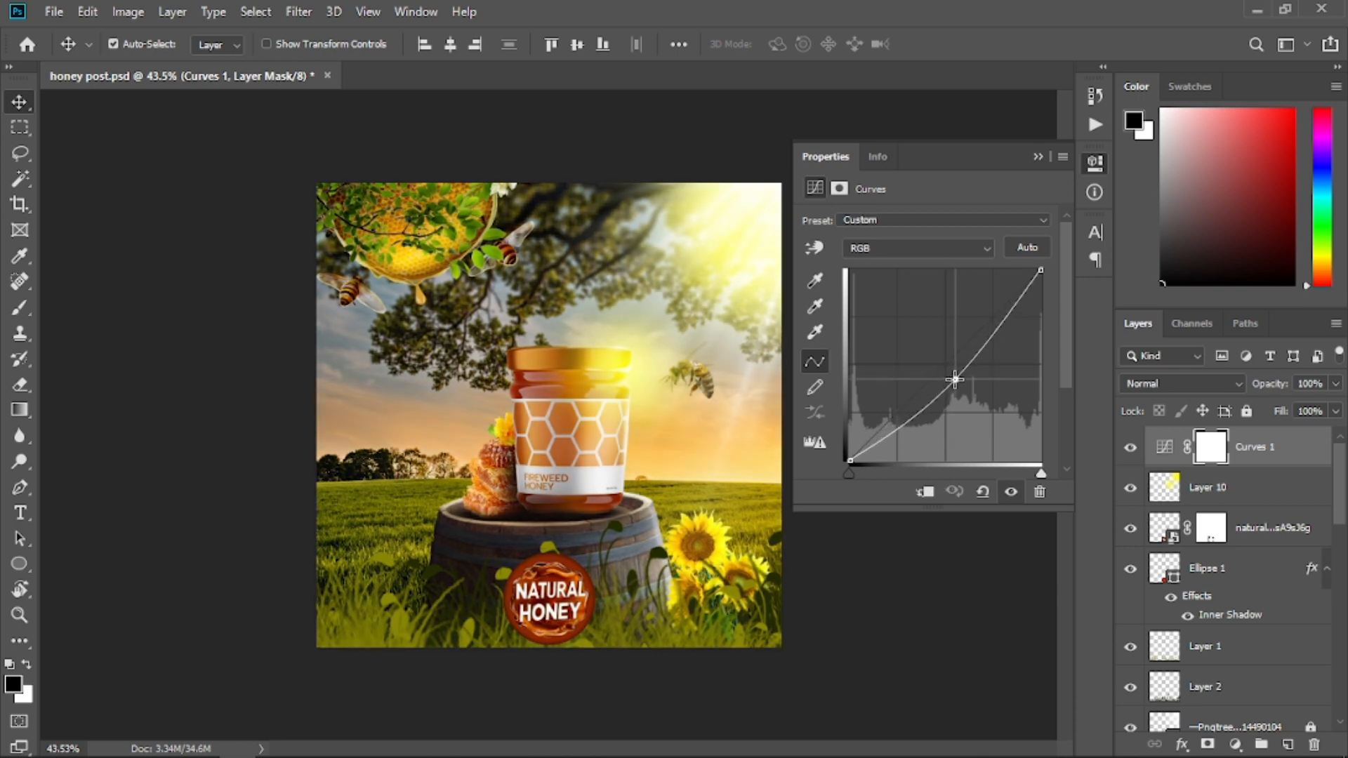
- Paint black in the centre of the Curves mask with a 1700 px soft round Brush, leaving the darkening around the edges
right_click(20, 307)
left_click(77, 308)
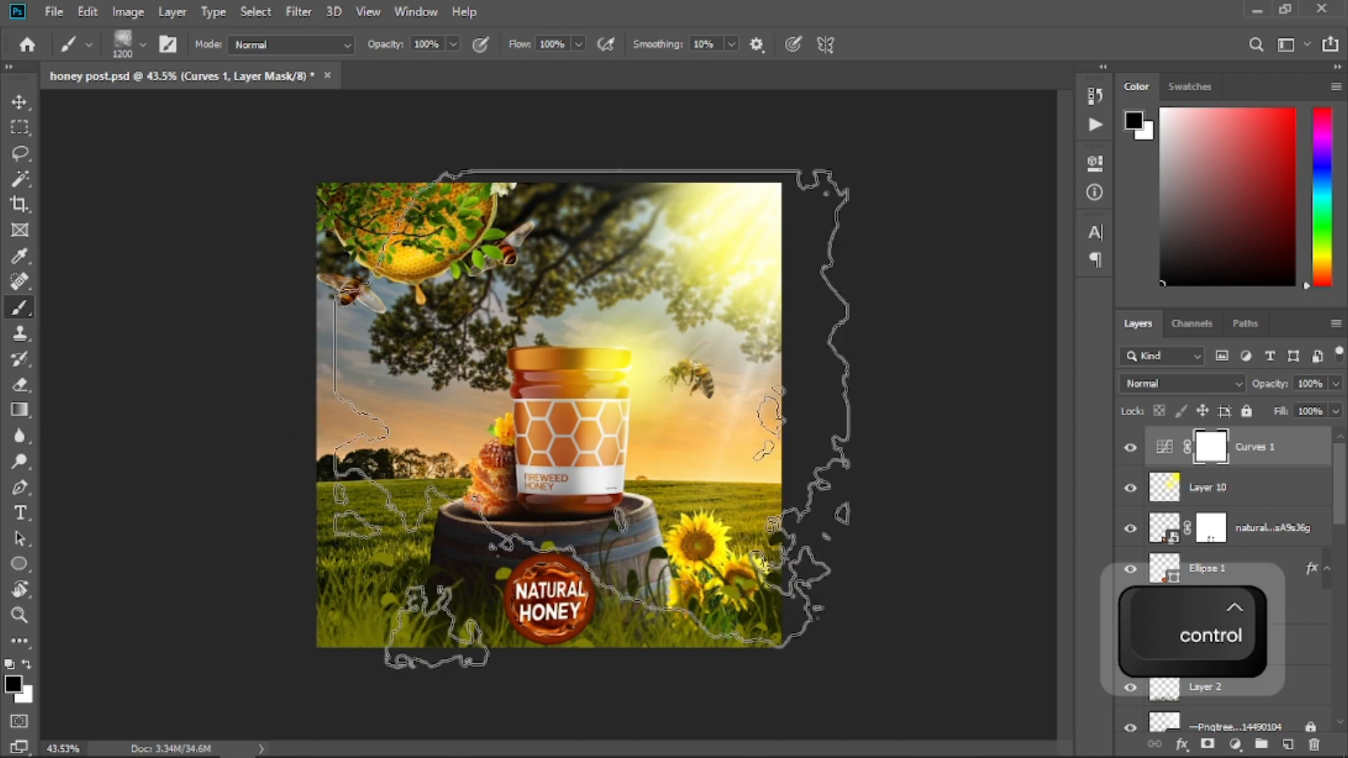
left_click(597, 569)
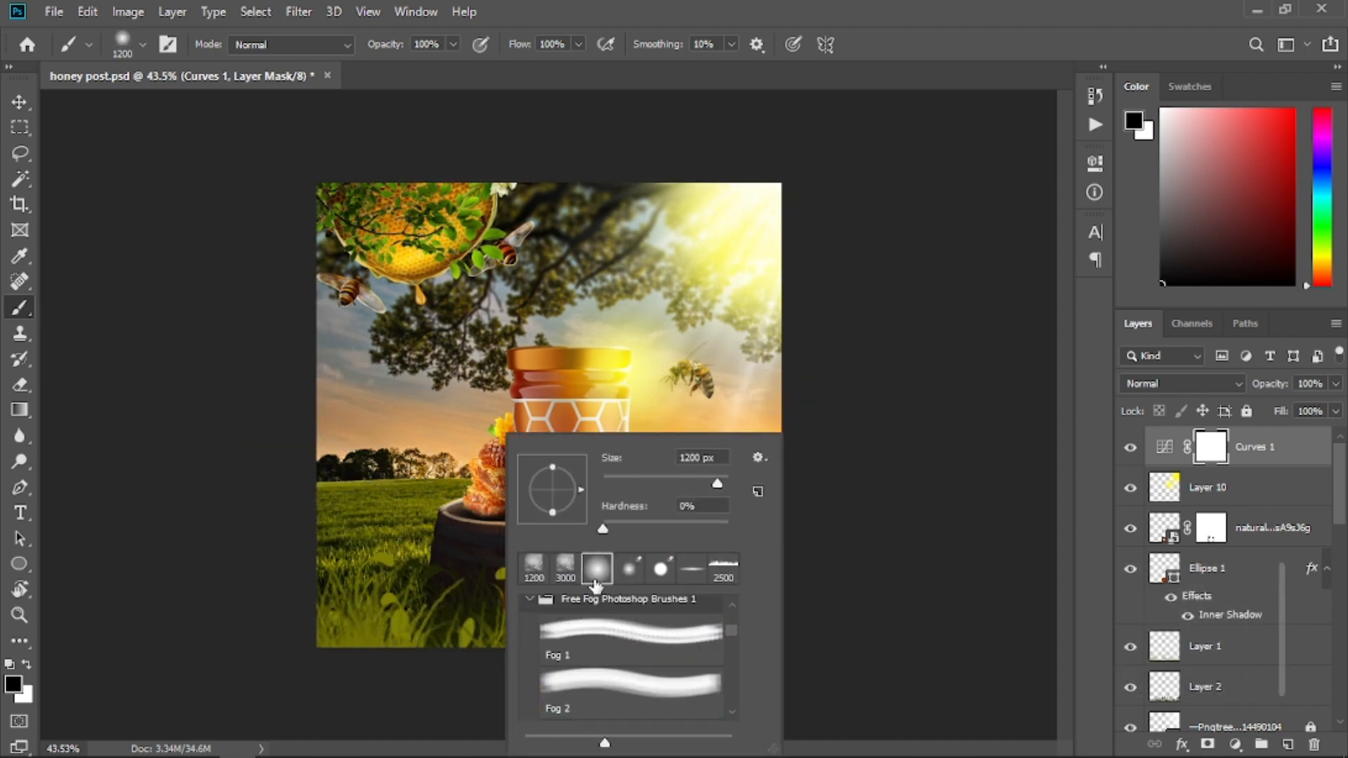
left_click(917, 52)
key("]")
key("]")
key("]")
key("]")
key("]")
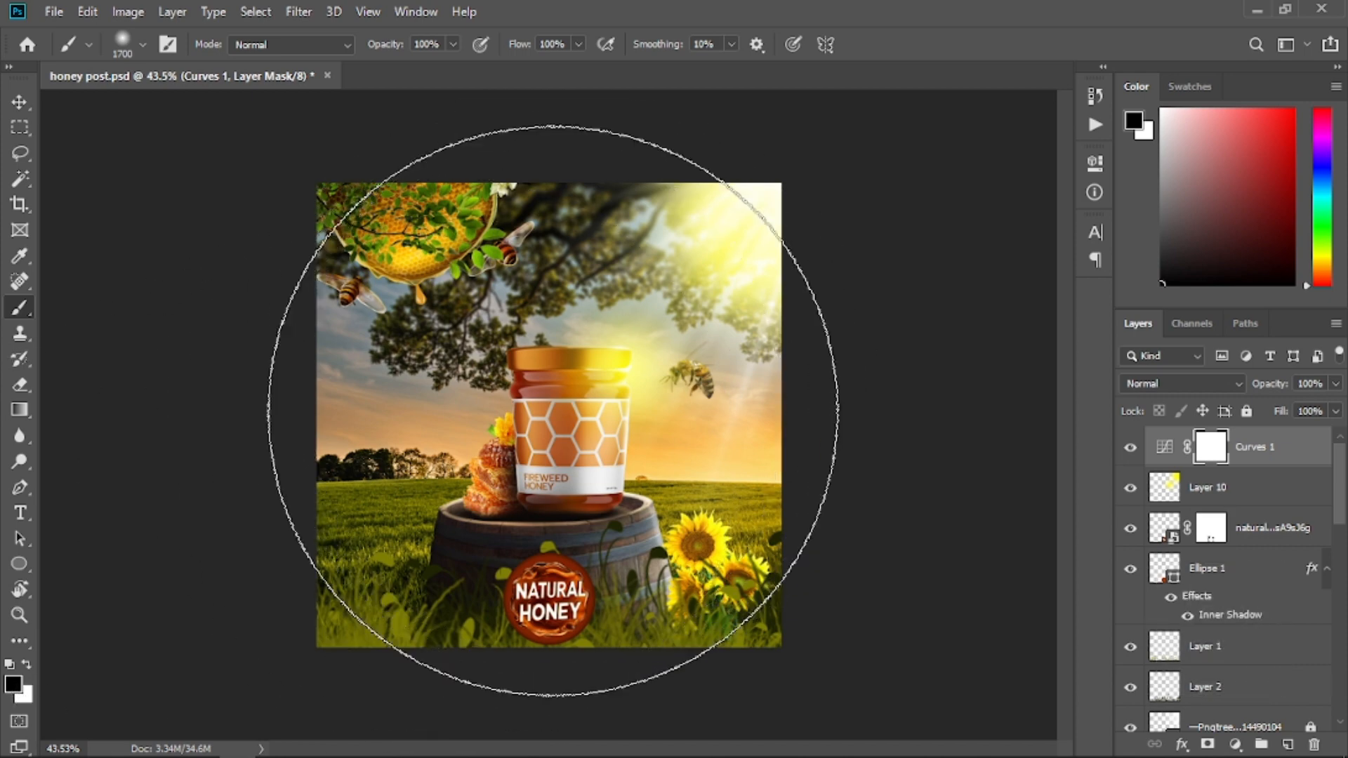
left_click(552, 411)
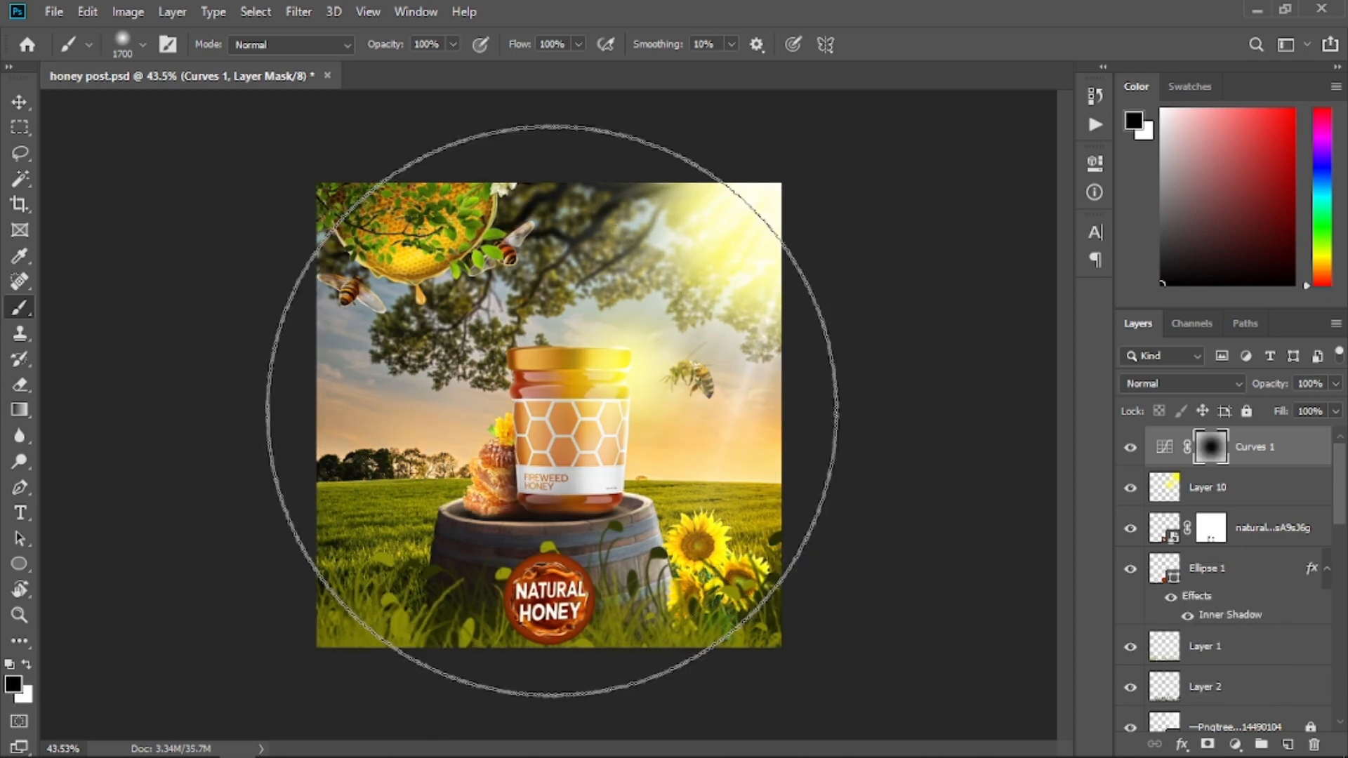
left_click(20, 102)
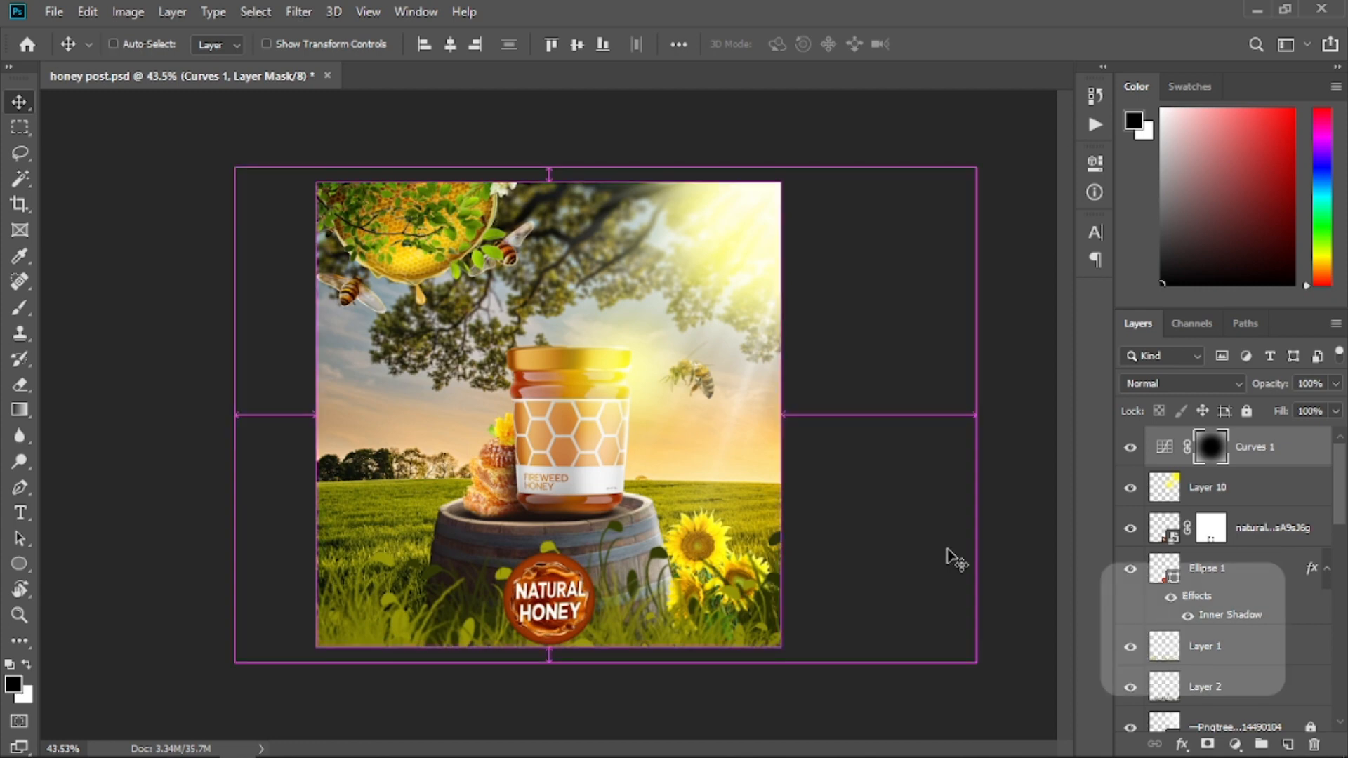
- Duplicate the masked Curves layer several times to strengthen the vignette, and group the Curves layers together
key("ctrl+j")
key("ctrl+j")
key("ctrl+j")
key("ctrl+j")
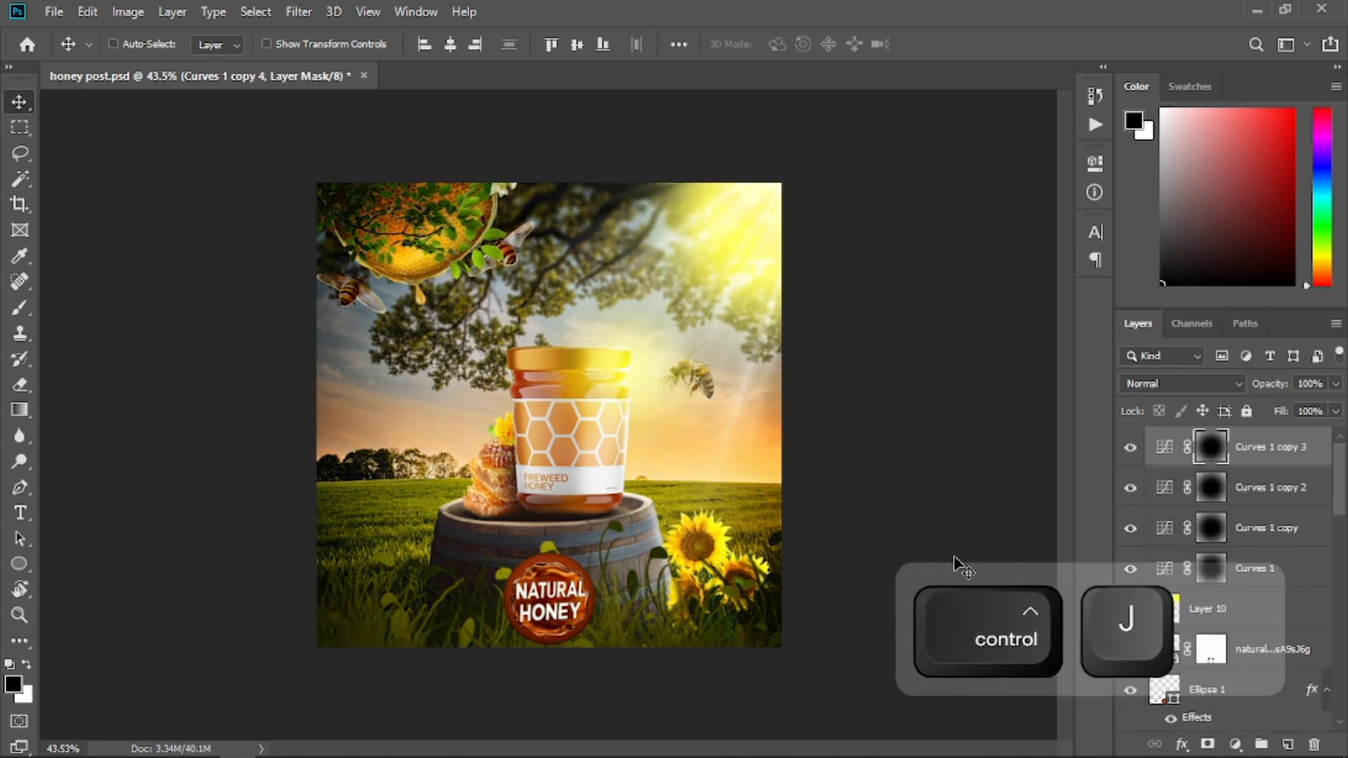
key("ctrl+z")
key("ctrl+g")
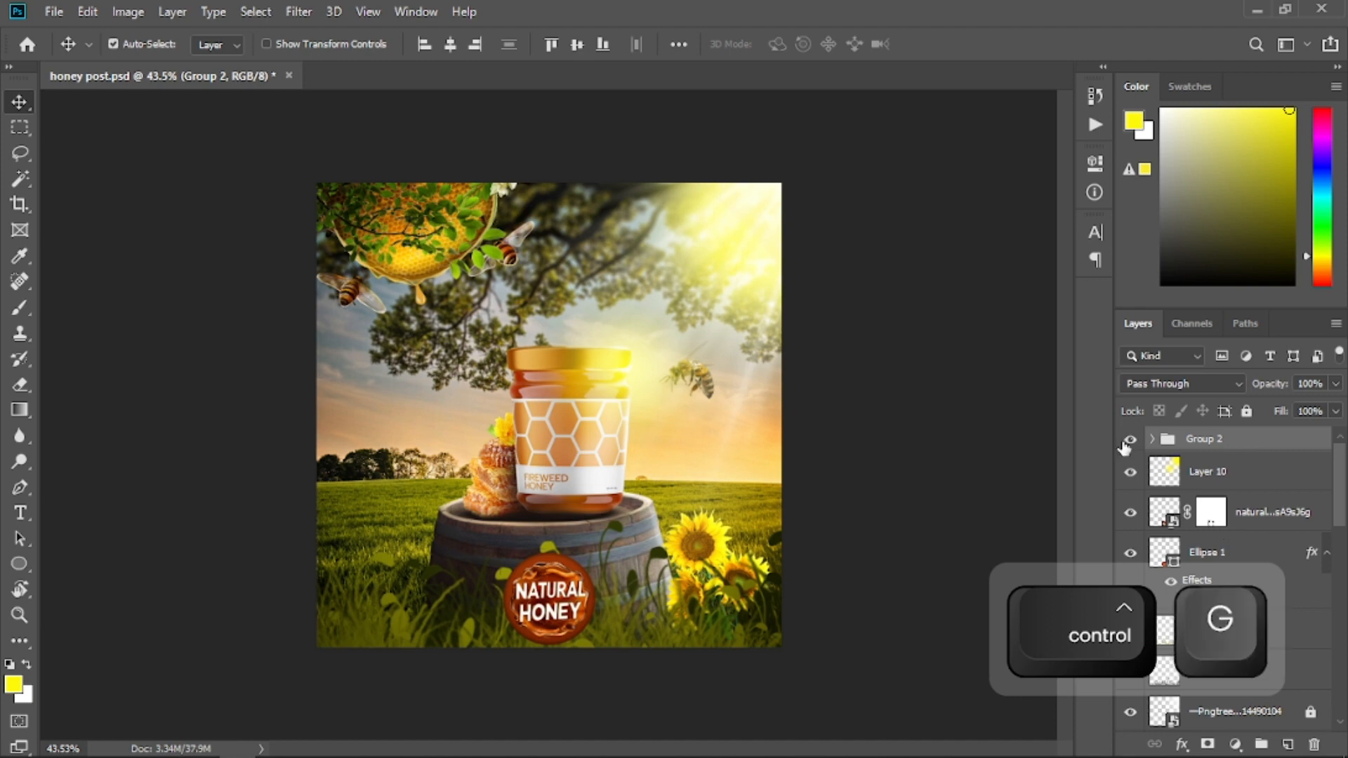
left_click(1127, 442)
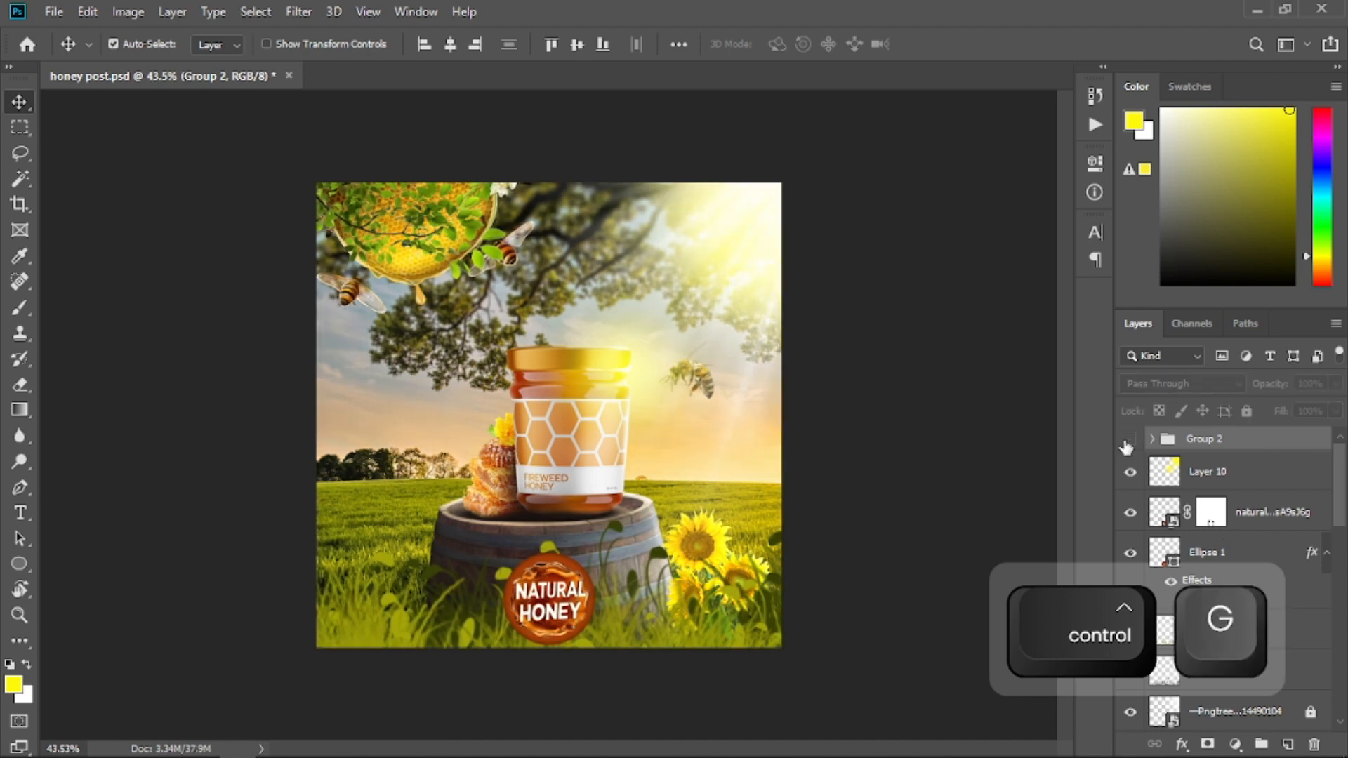
left_click(1128, 443)
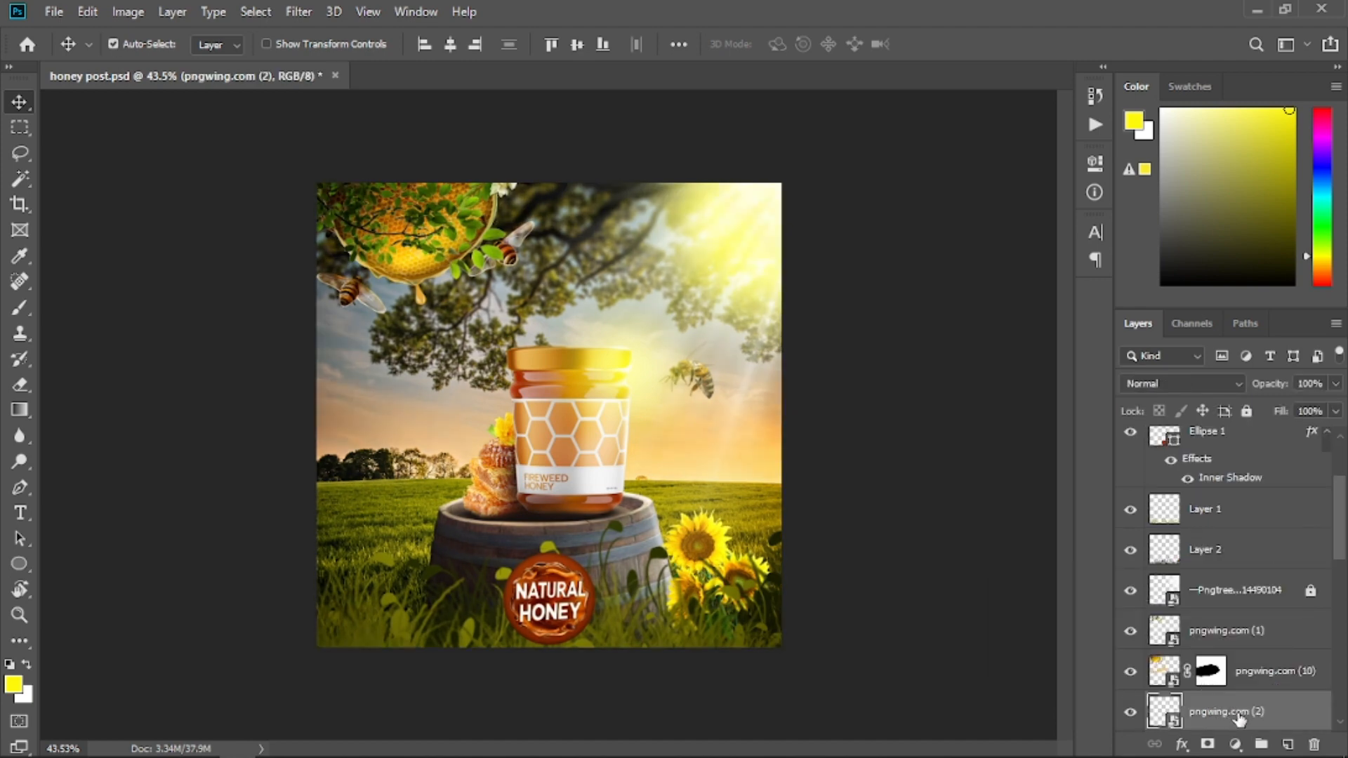
- Load the sunflower layer's outline as a selection, contract it by 3 pixels, and turn it into a layer mask that trims the edges
key("z")
left_click_drag(702, 605, 863, 615)
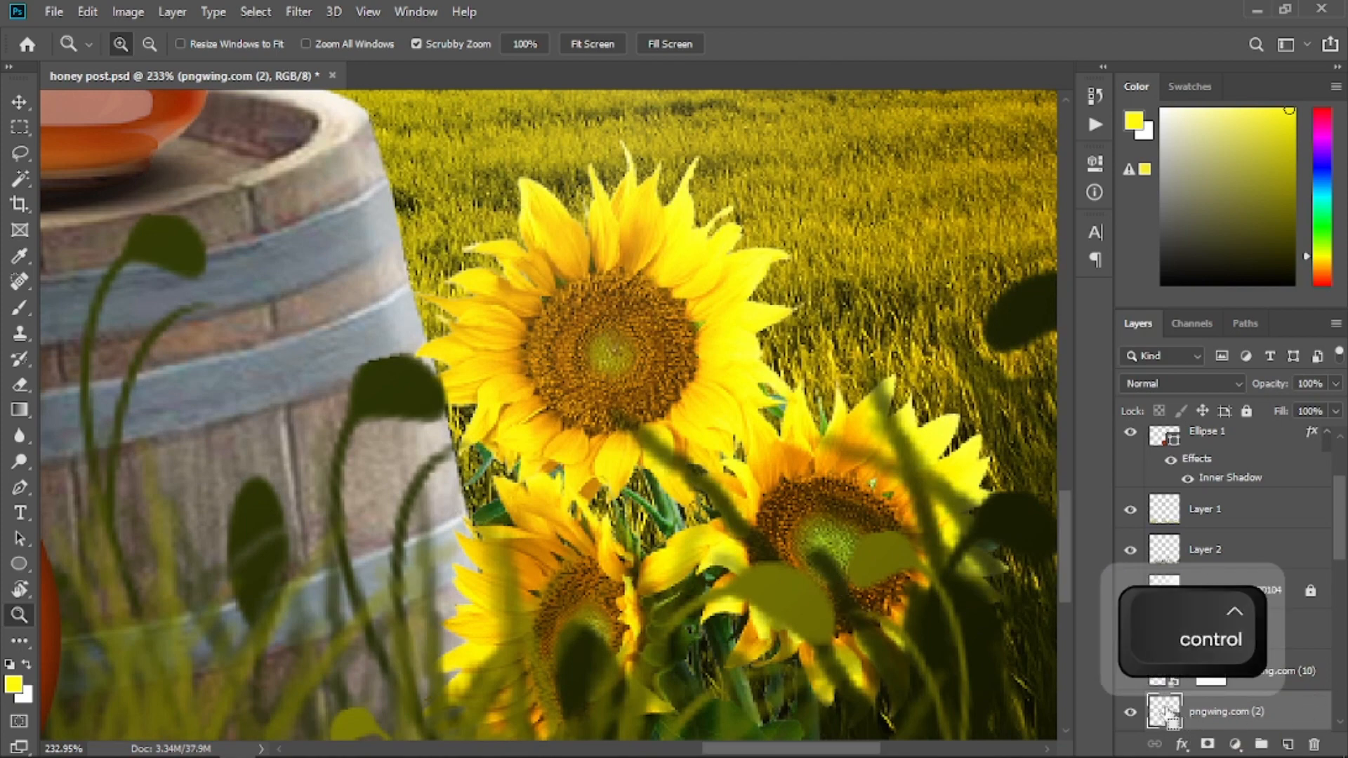
left_click(1165, 712, "ctrl")
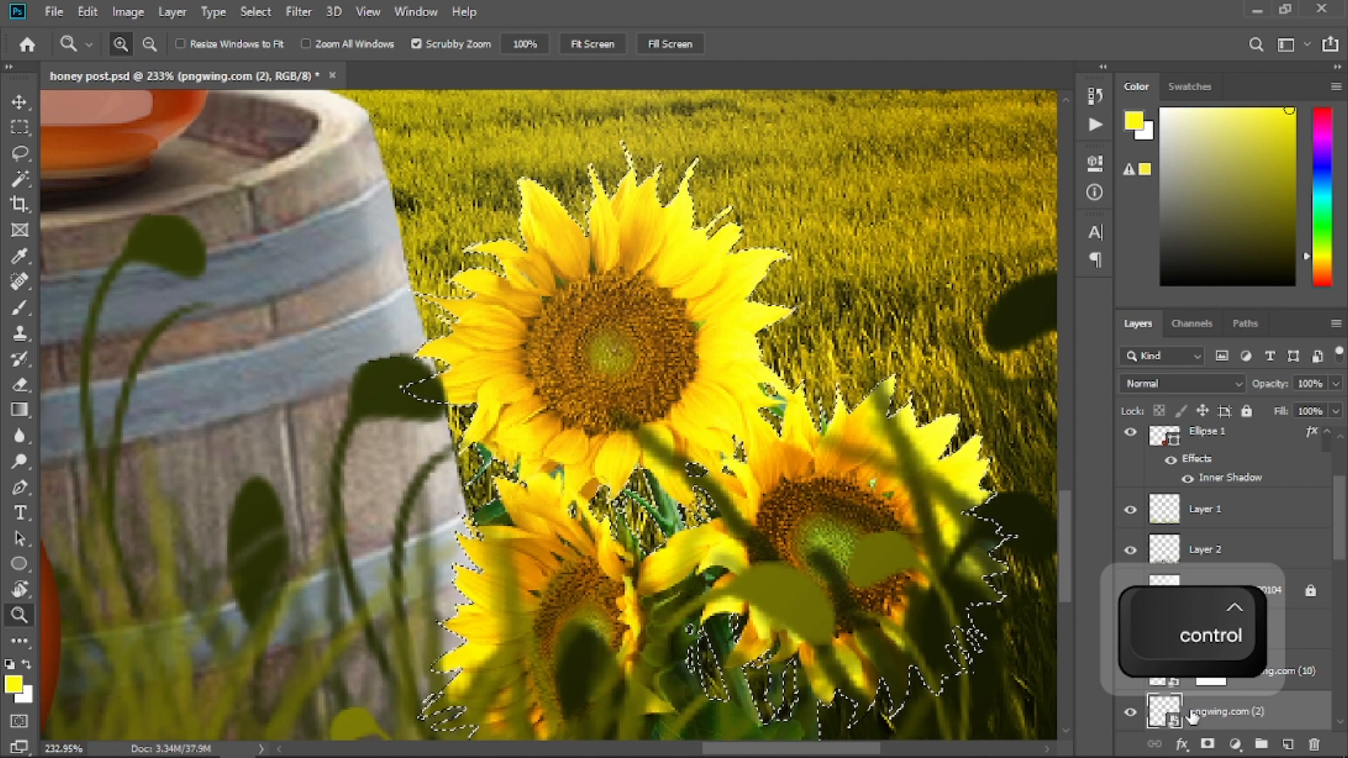
left_click(255, 12)
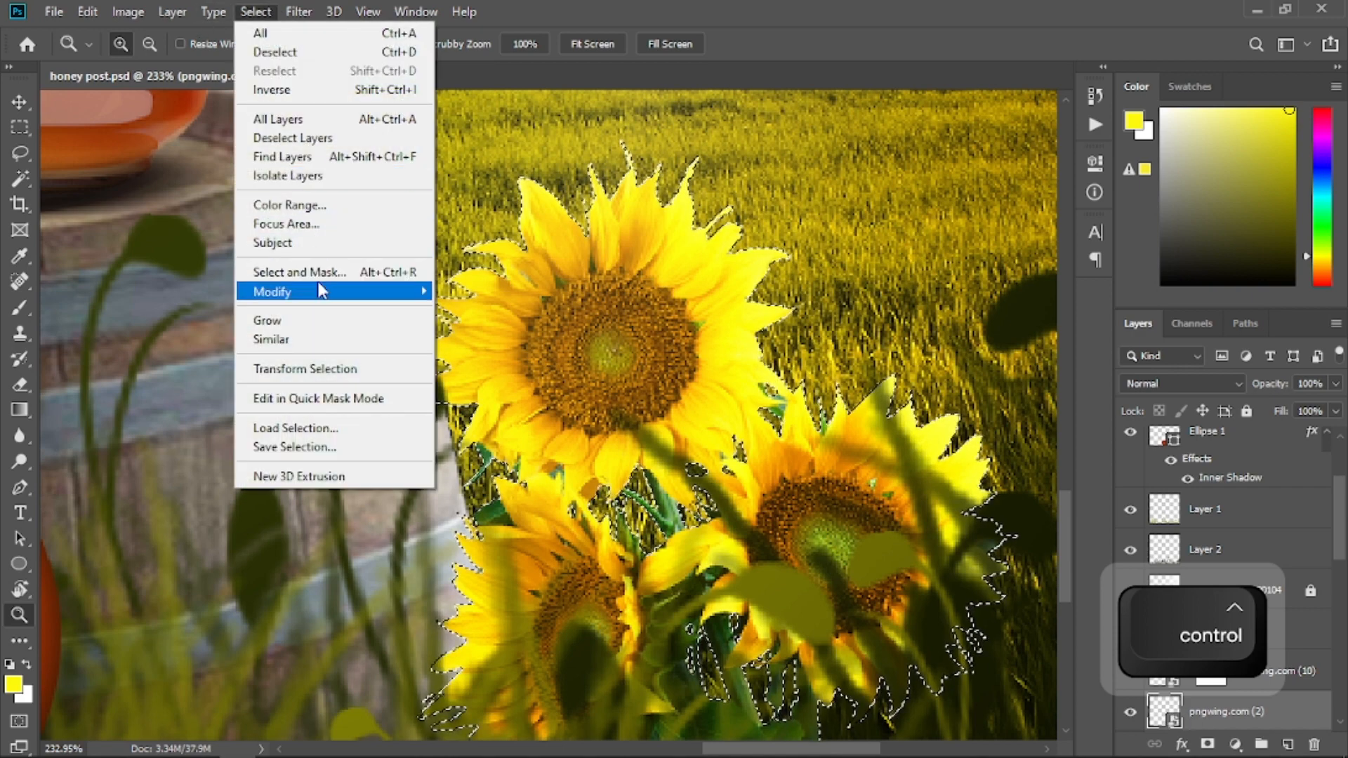
mouse_move(323, 292)
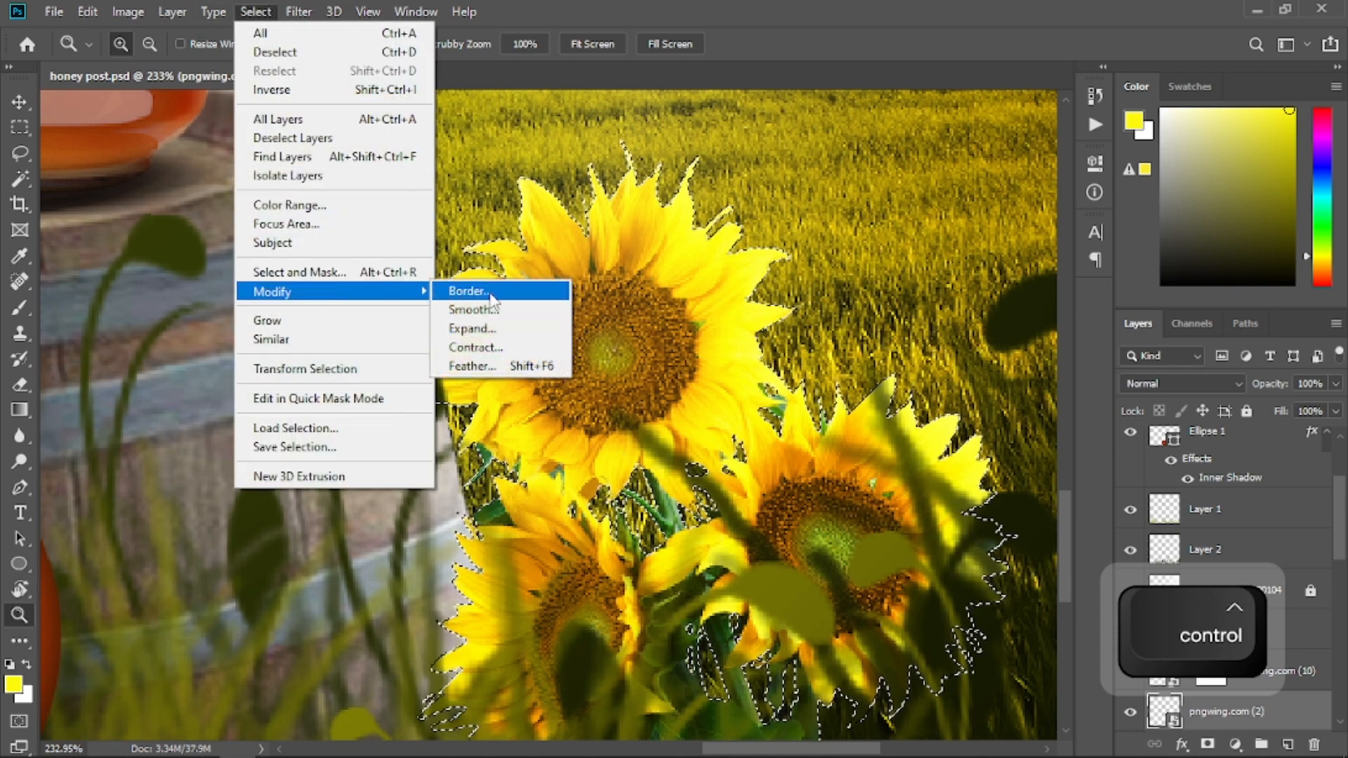
left_click(492, 347)
type("3")
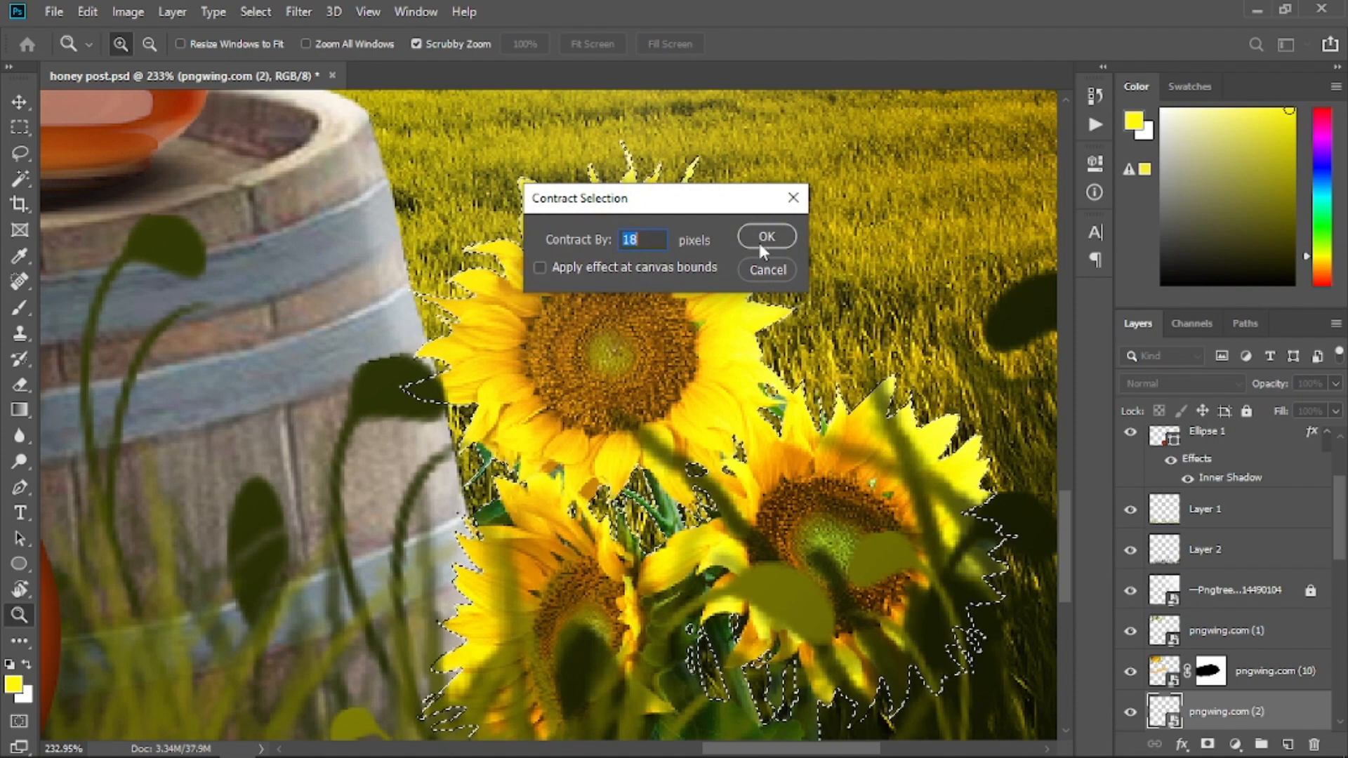
left_click(765, 237)
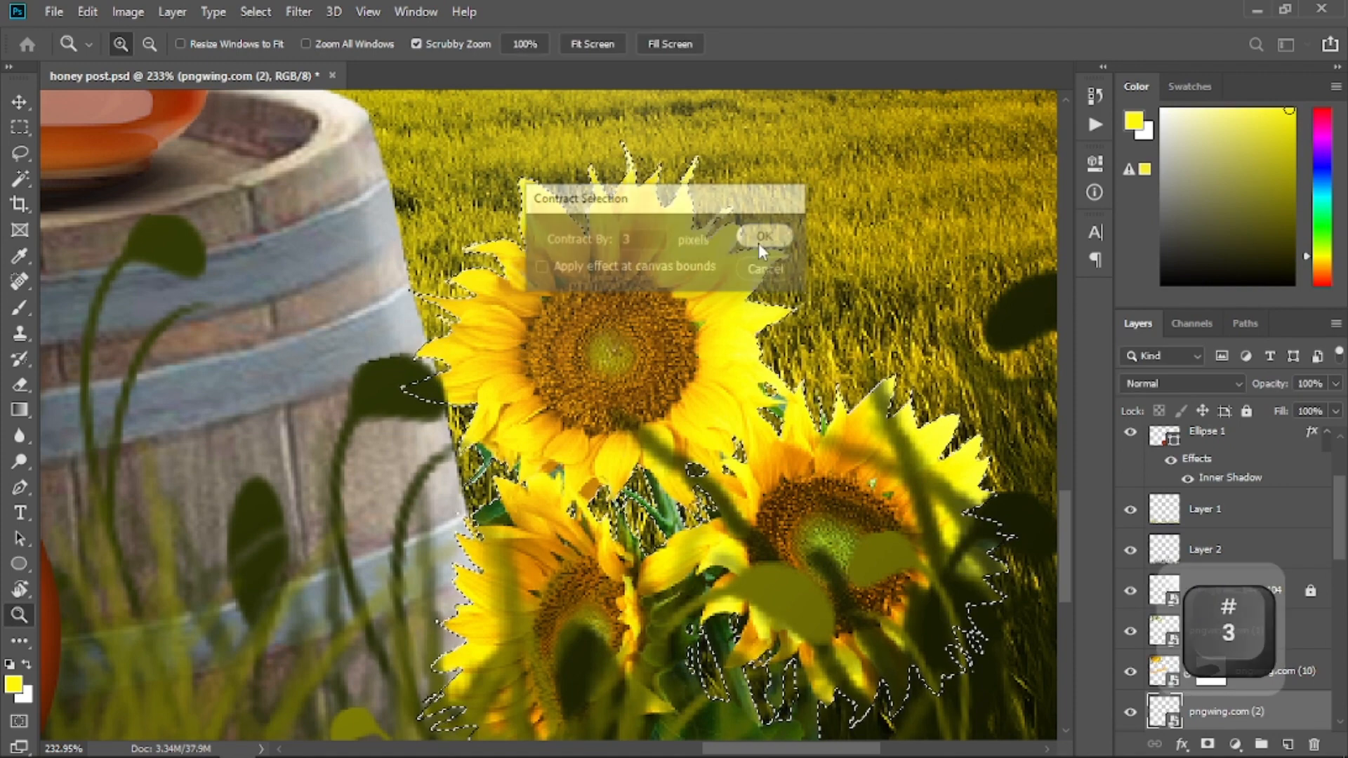
left_click(1205, 746)
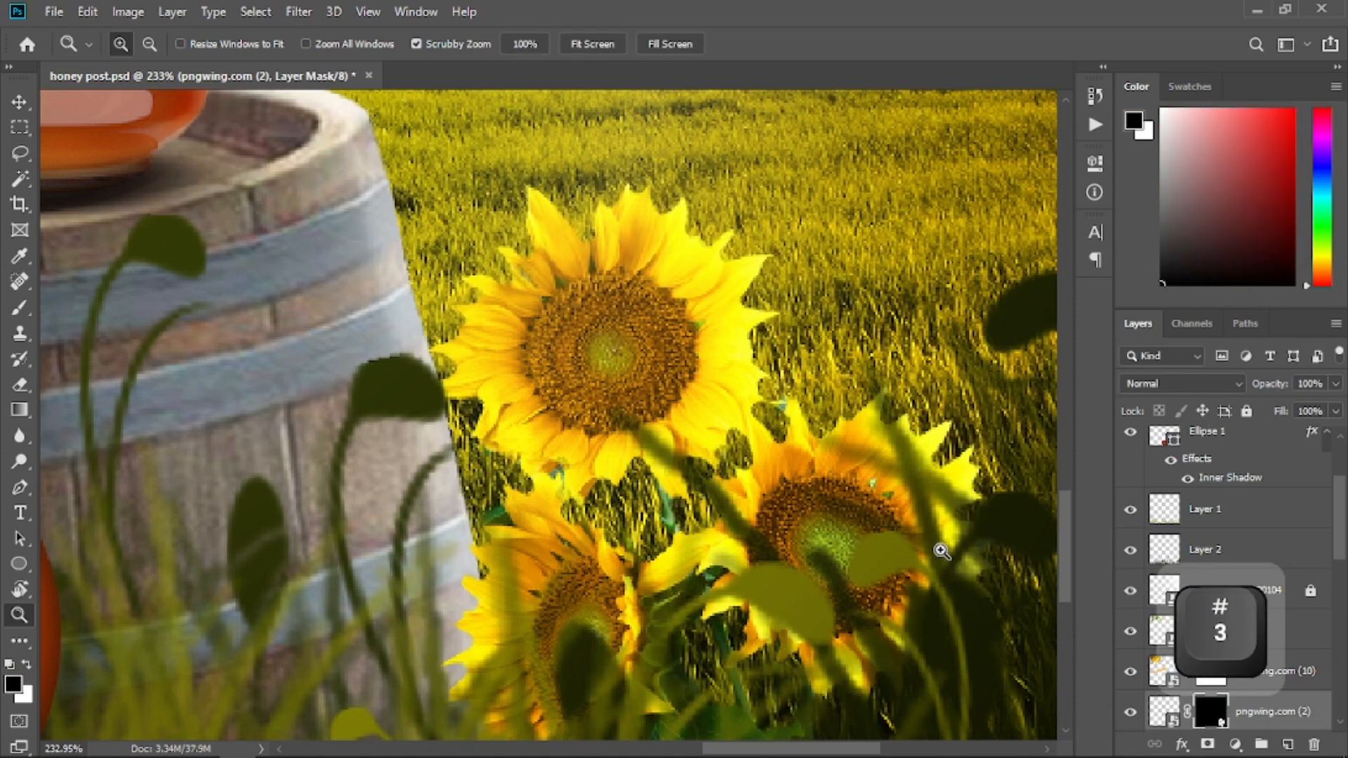
- Add a new layer above the sunflowers in Screen blend mode and reduce the Brush size to 400 px
right_click(9, 314)
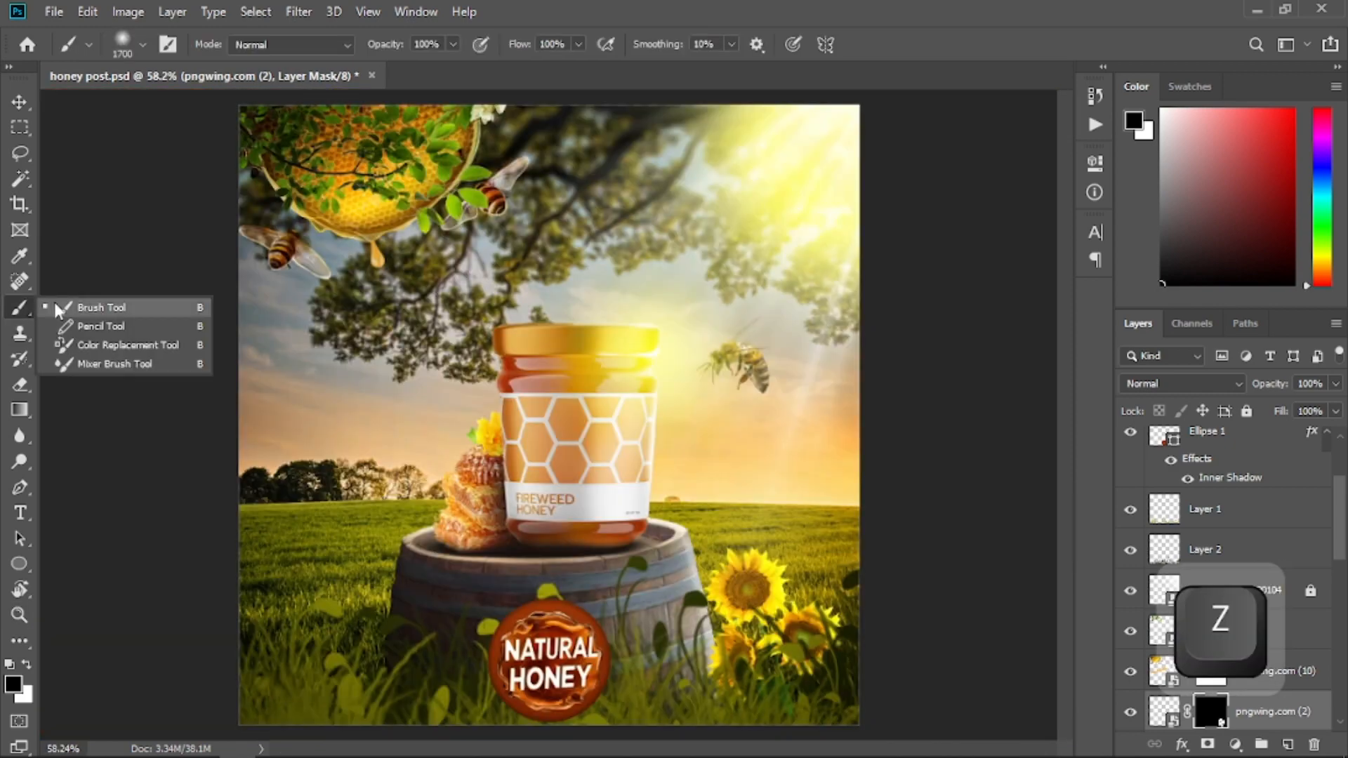
left_click(58, 309)
left_click(1287, 745)
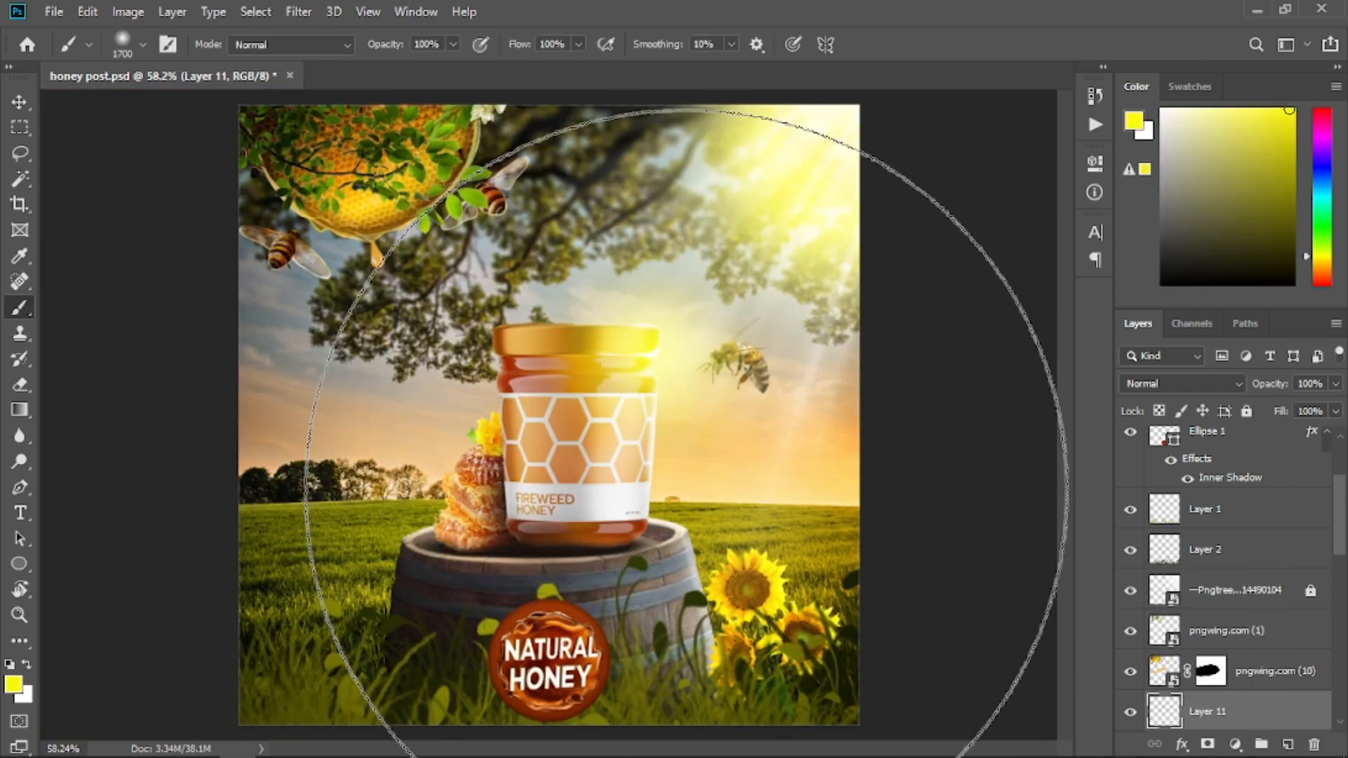
key("bracketleft")
key("bracketleft")
key("bracketleft")
key("bracketleft")
key("bracketleft")
key("bracketleft")
key("bracketleft")
key("bracketleft")
key("bracketleft")
key("bracketleft")
key("bracketleft")
key("bracketleft")
key("bracketleft")
key("bracketleft")
key("bracketleft")
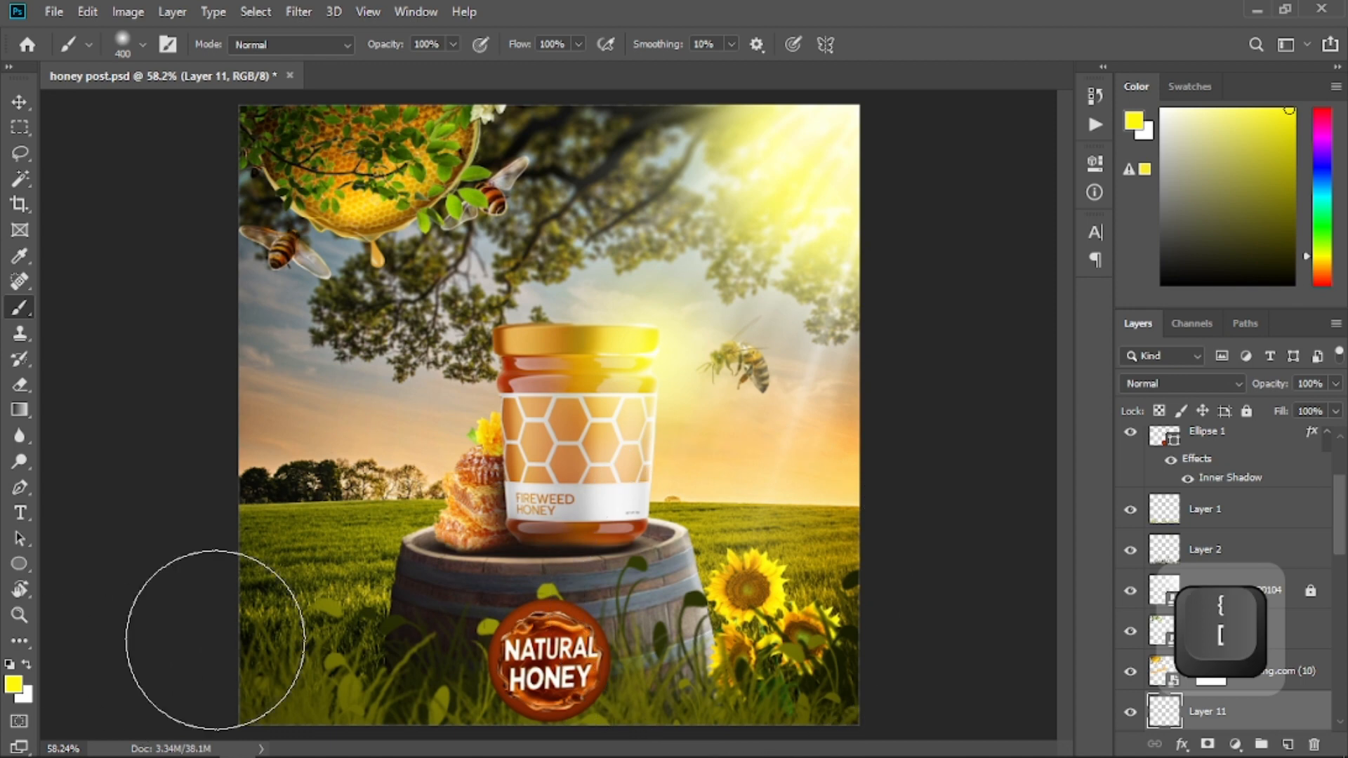
left_click(1186, 384)
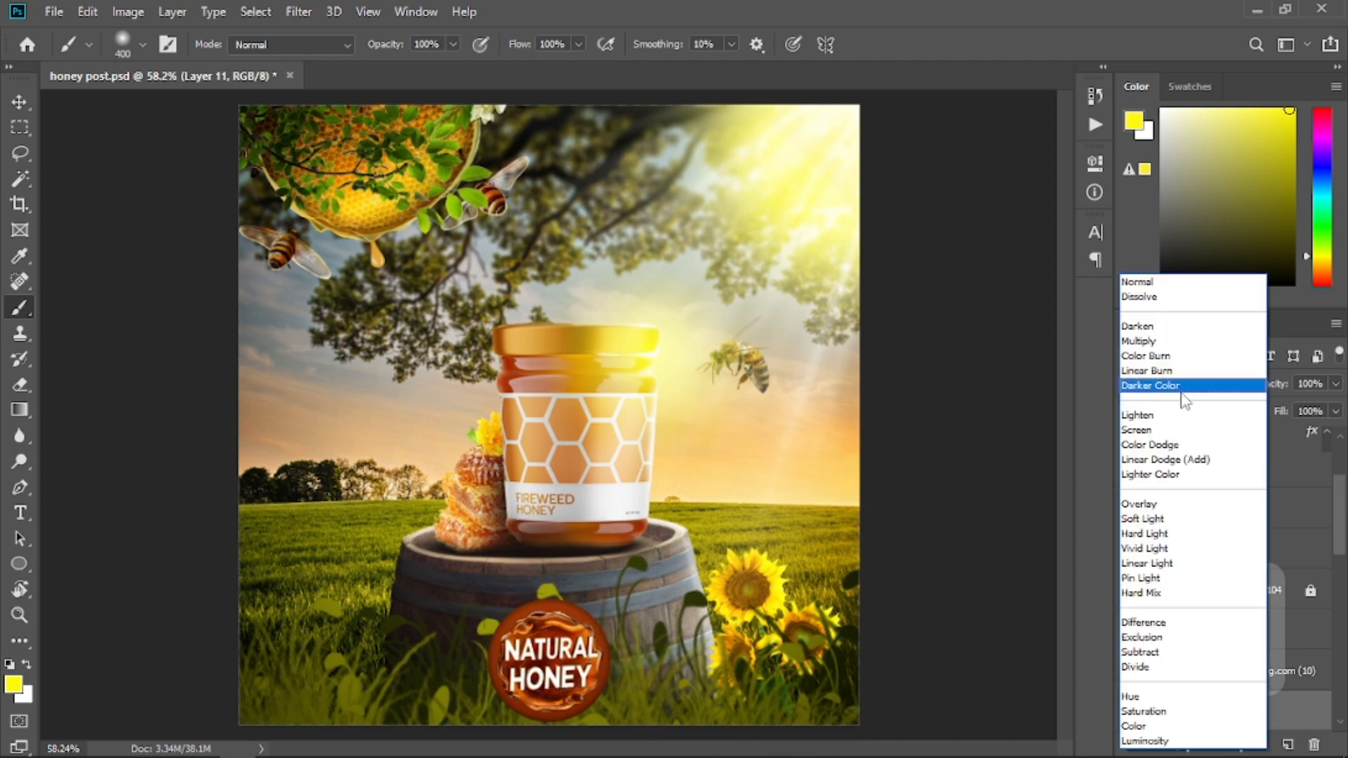
left_click(1178, 428)
- Stamp a soft yellow glow over the sunflowers with the 400 px Brush and set the layer's opacity to 61%
key("bracketleft")
key("bracketleft")
key("bracketleft")
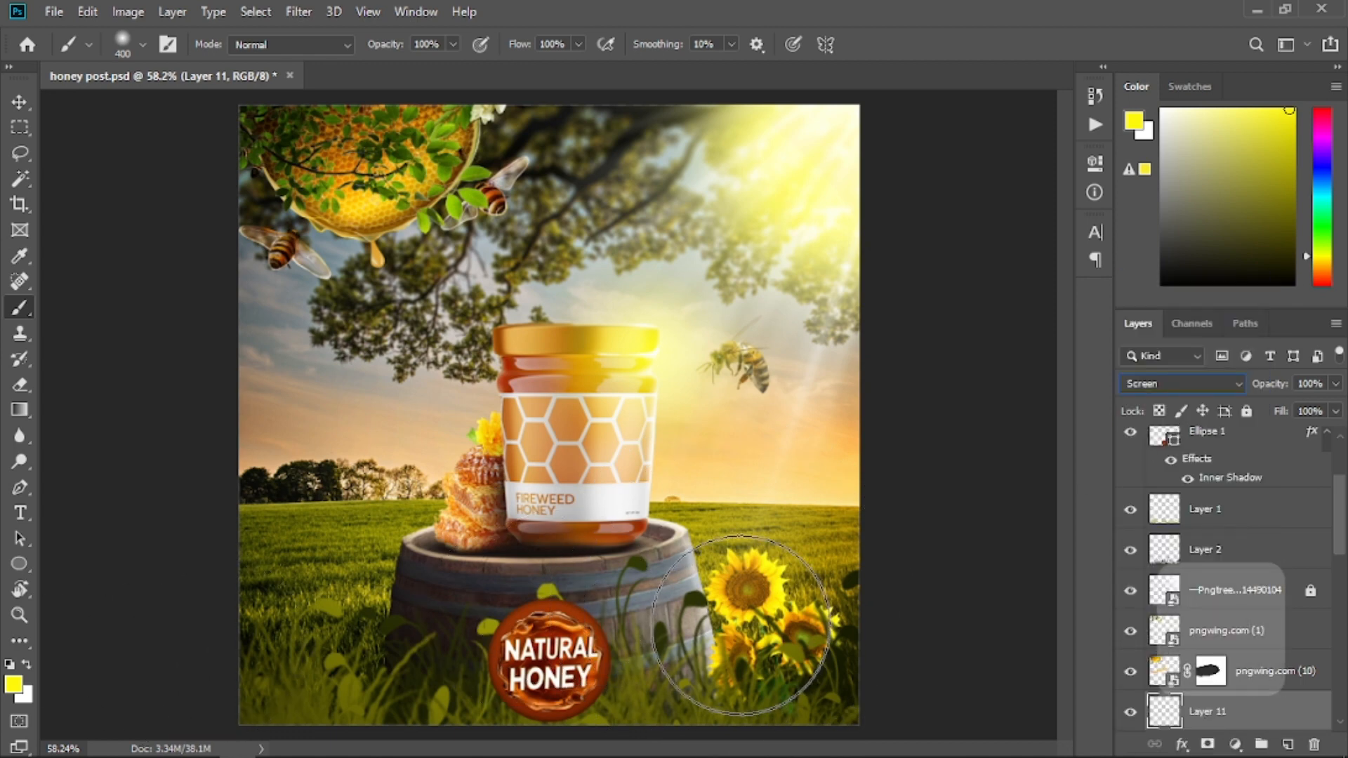
key("bracketright")
key("bracketright")
key("bracketright")
left_click(737, 605)
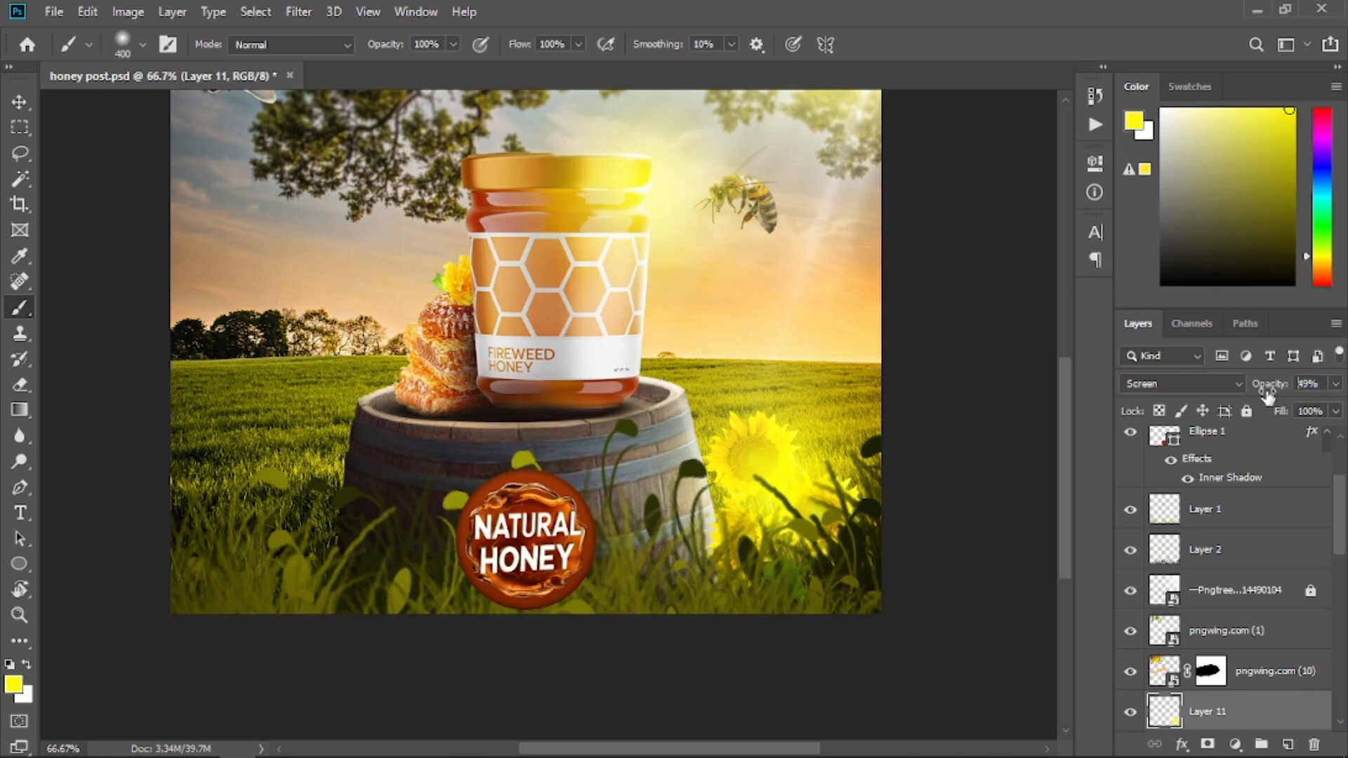
left_click_drag(1247, 408, 1282, 402)
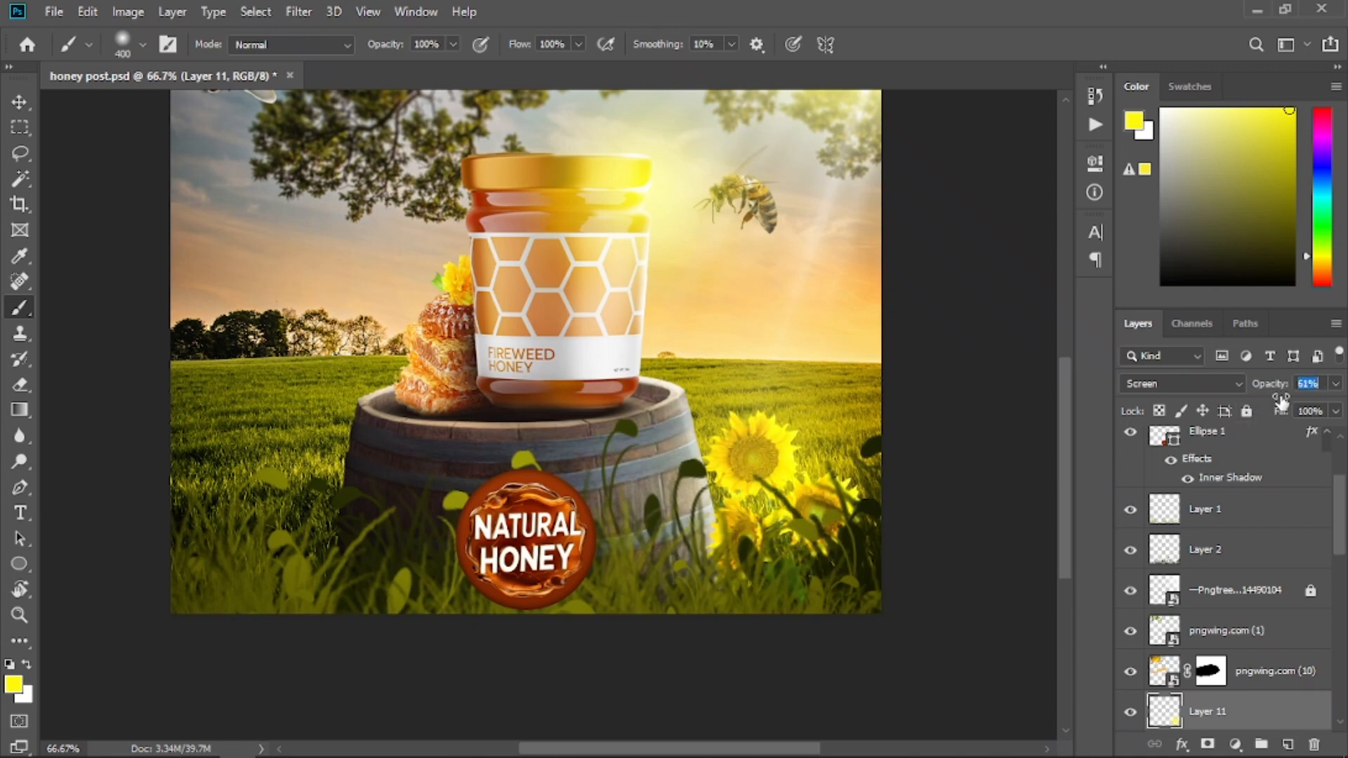
- Add a new layer directly beneath the barrel layer and reduce the Brush size to 250 px
left_click(19, 102)
left_click(618, 502)
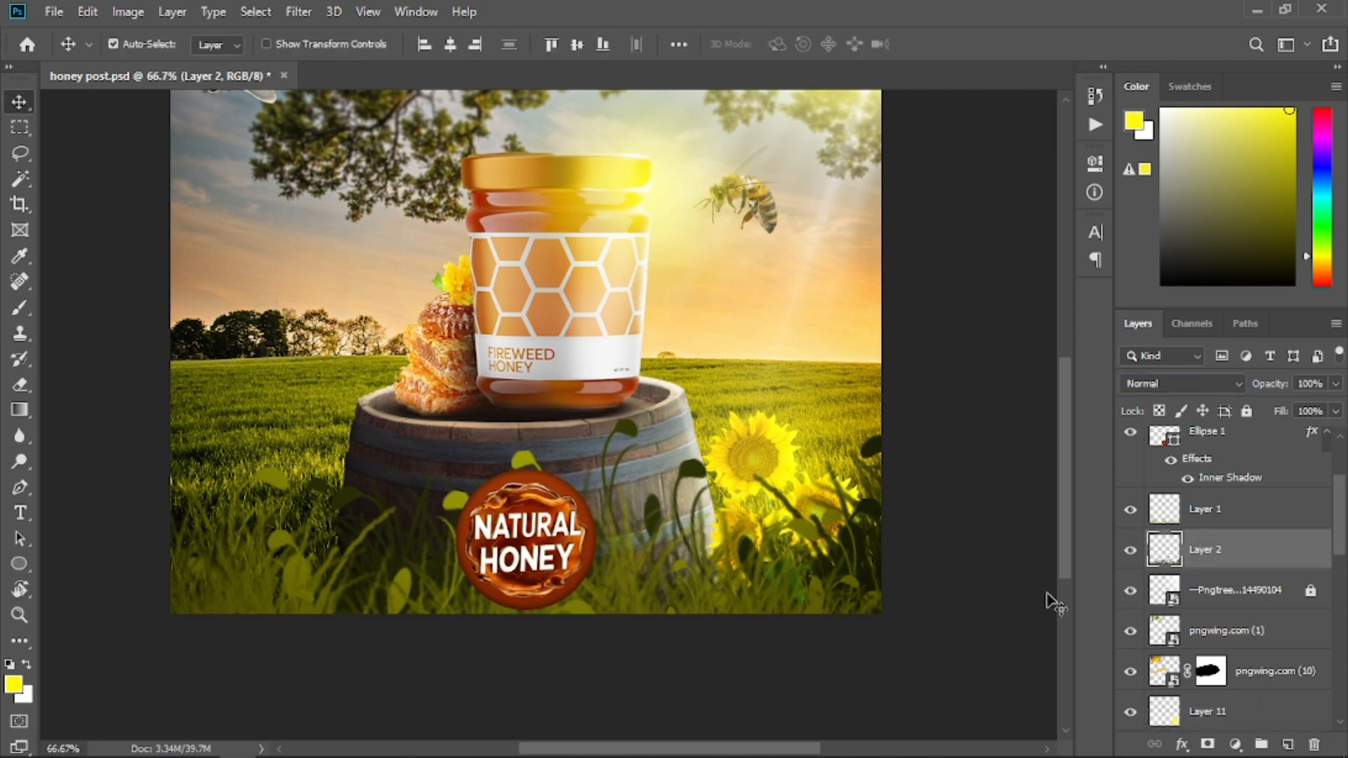
left_click(545, 455)
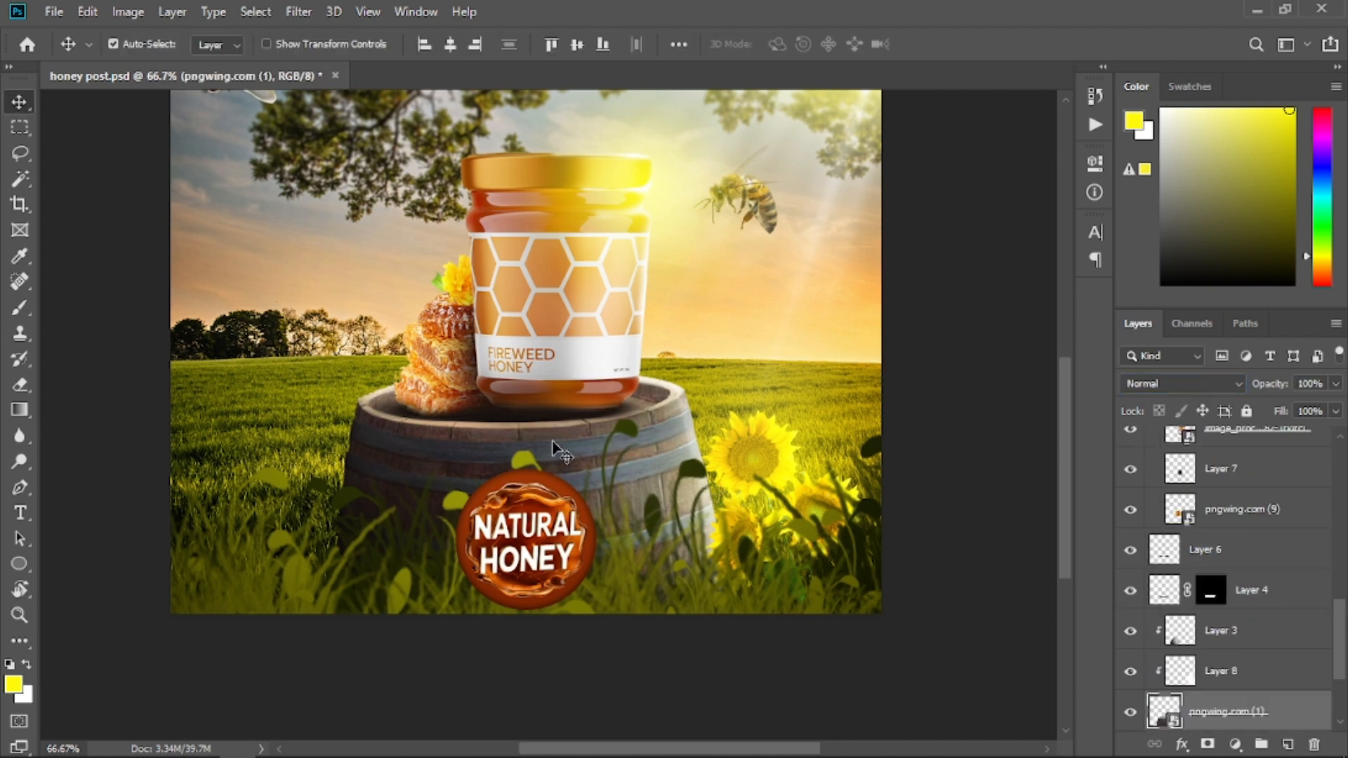
left_click_drag(1340, 660, 1342, 688)
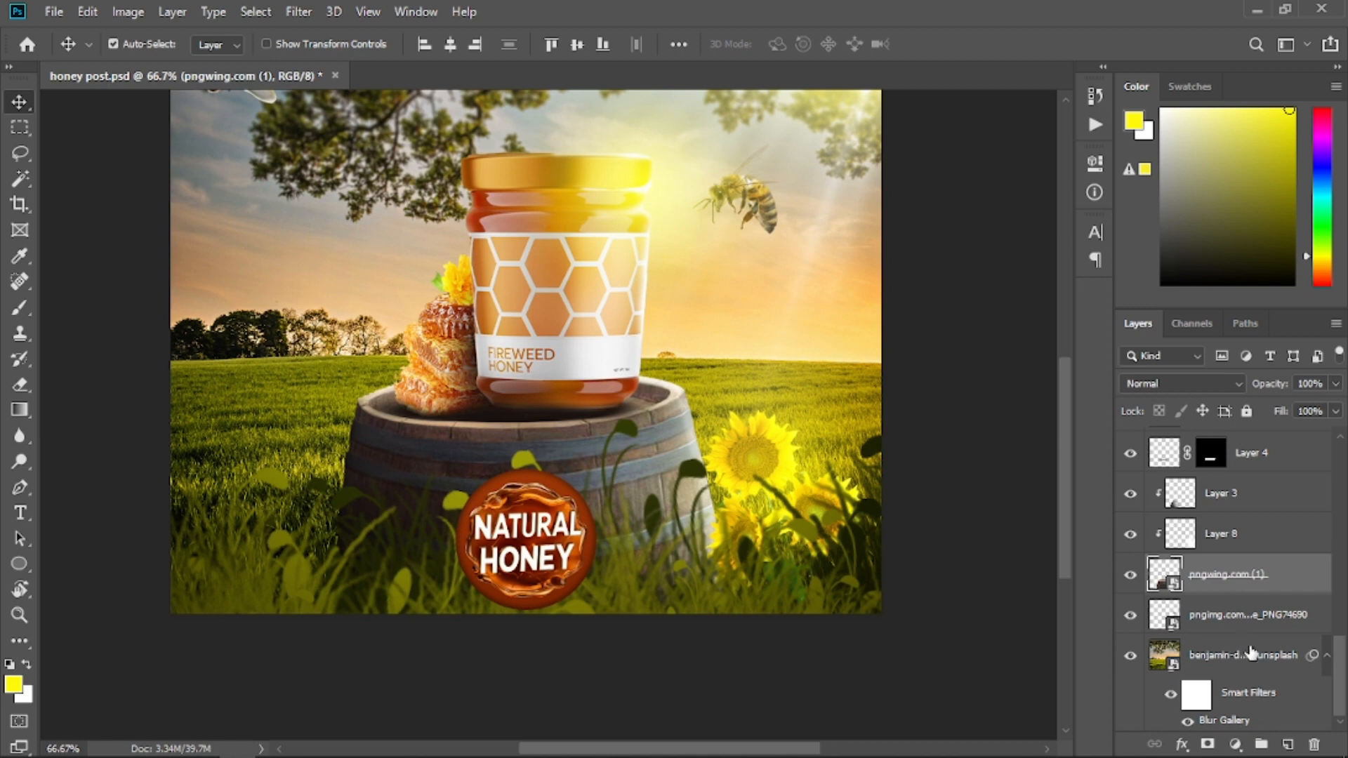
left_click(1287, 744, "ctrl")
left_click(16, 308)
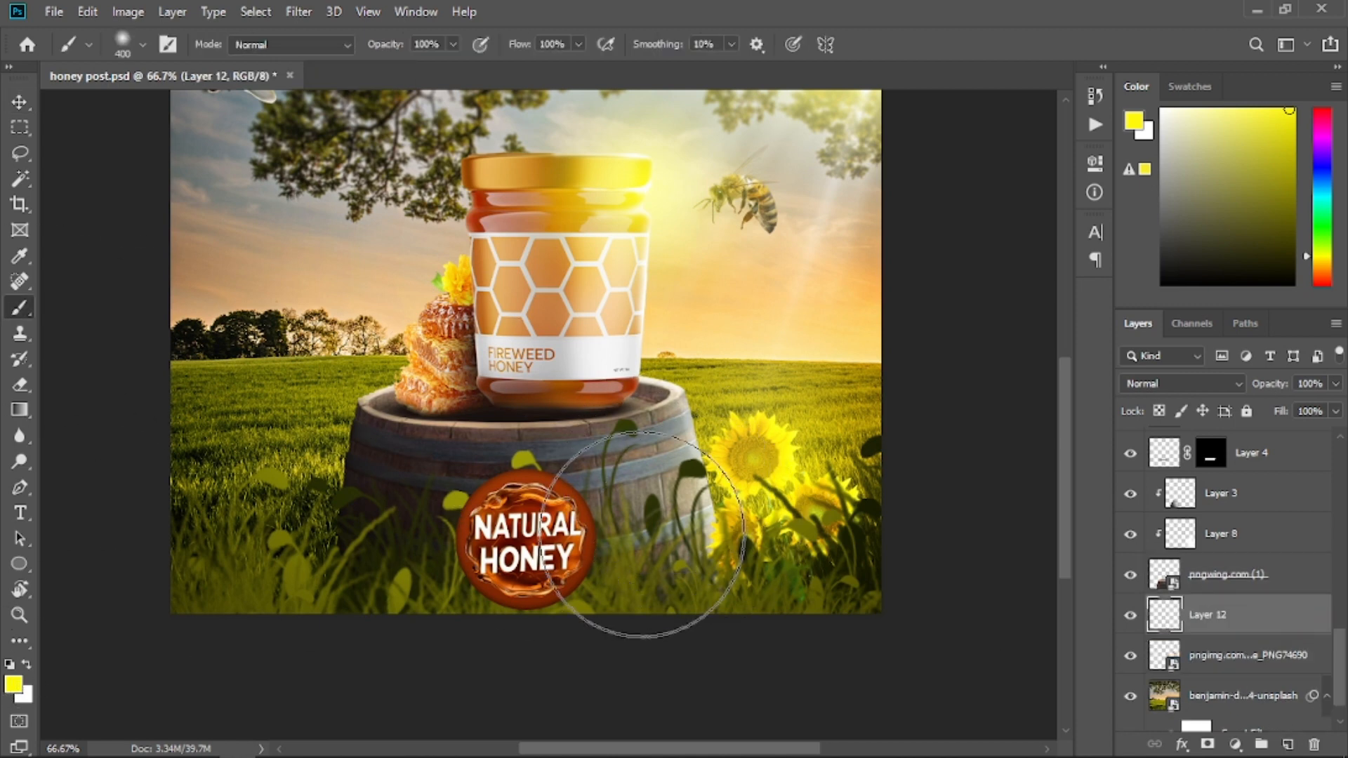
key("bracketleft")
key("bracketleft")
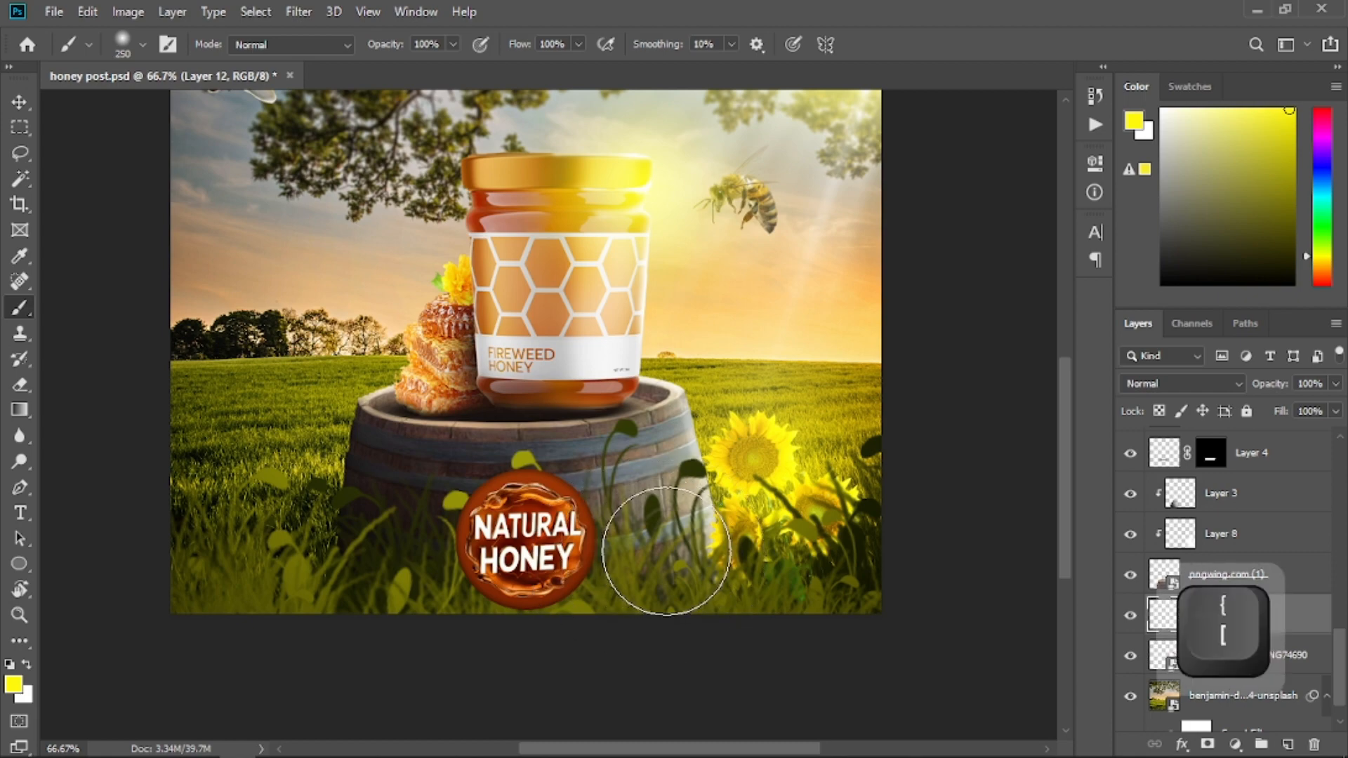
- Paint a soft yellow glow behind the sunlit side of the barrel and set its layer to Screen blend mode
key("ctrl+plus")
key("ctrl+plus")
left_click_drag(710, 562, 464, 277)
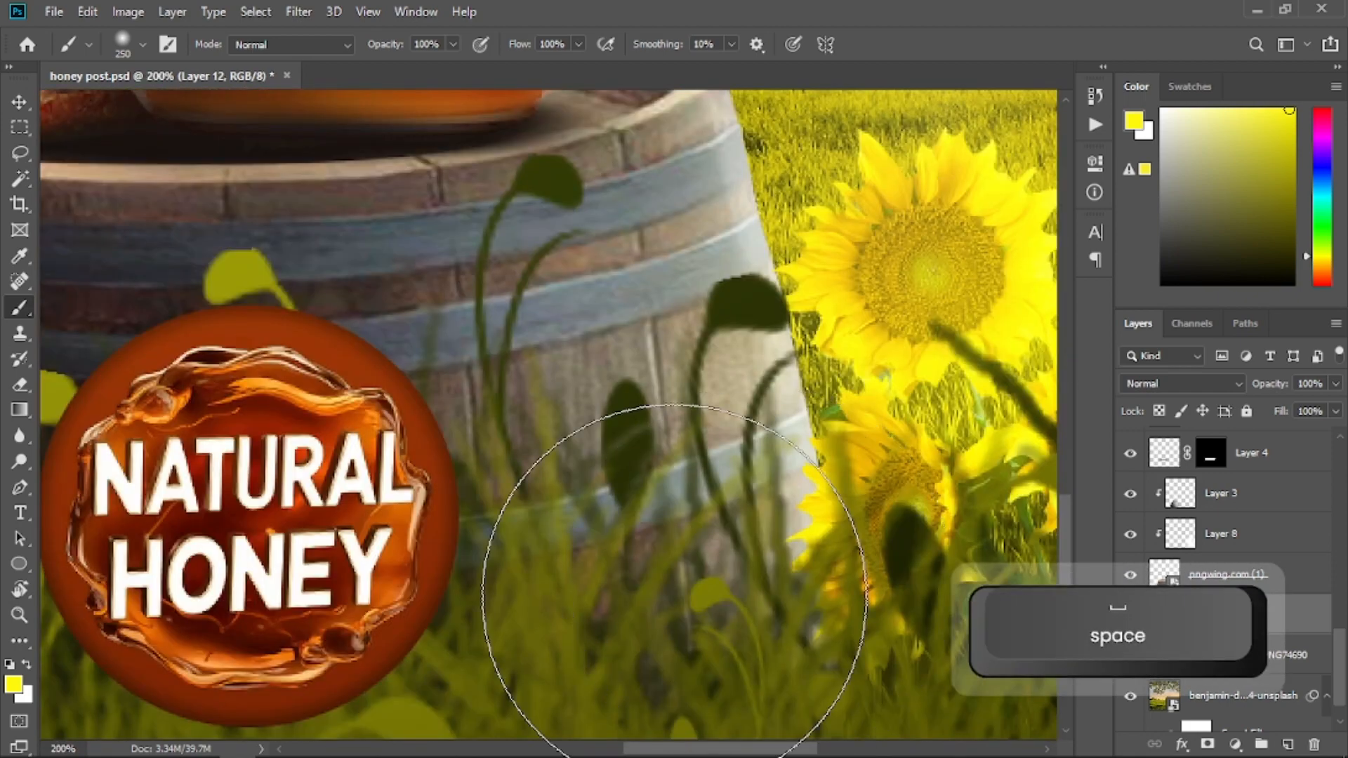
scroll(656, 458, "up", 3)
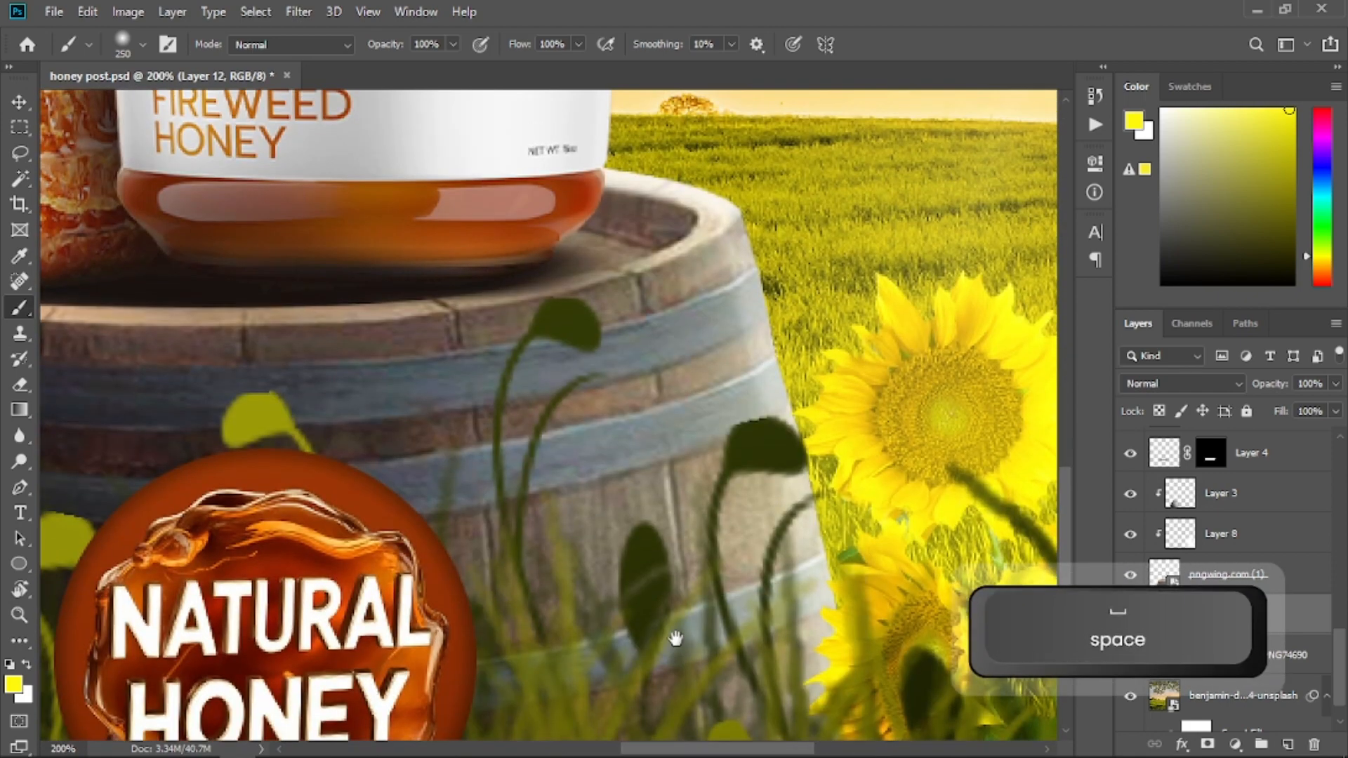
scroll(452, 445, "up", 6)
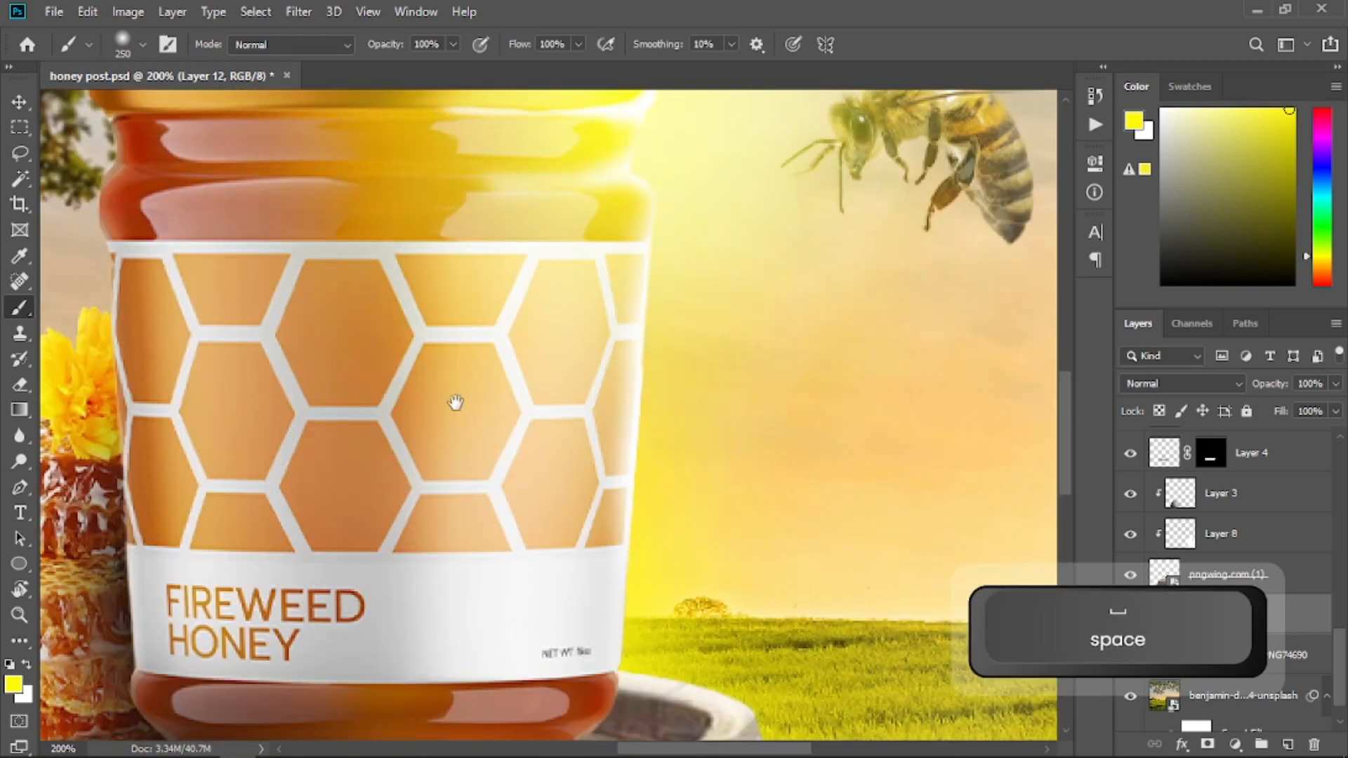
left_click_drag(455, 400, 445, 407)
left_click(1130, 382)
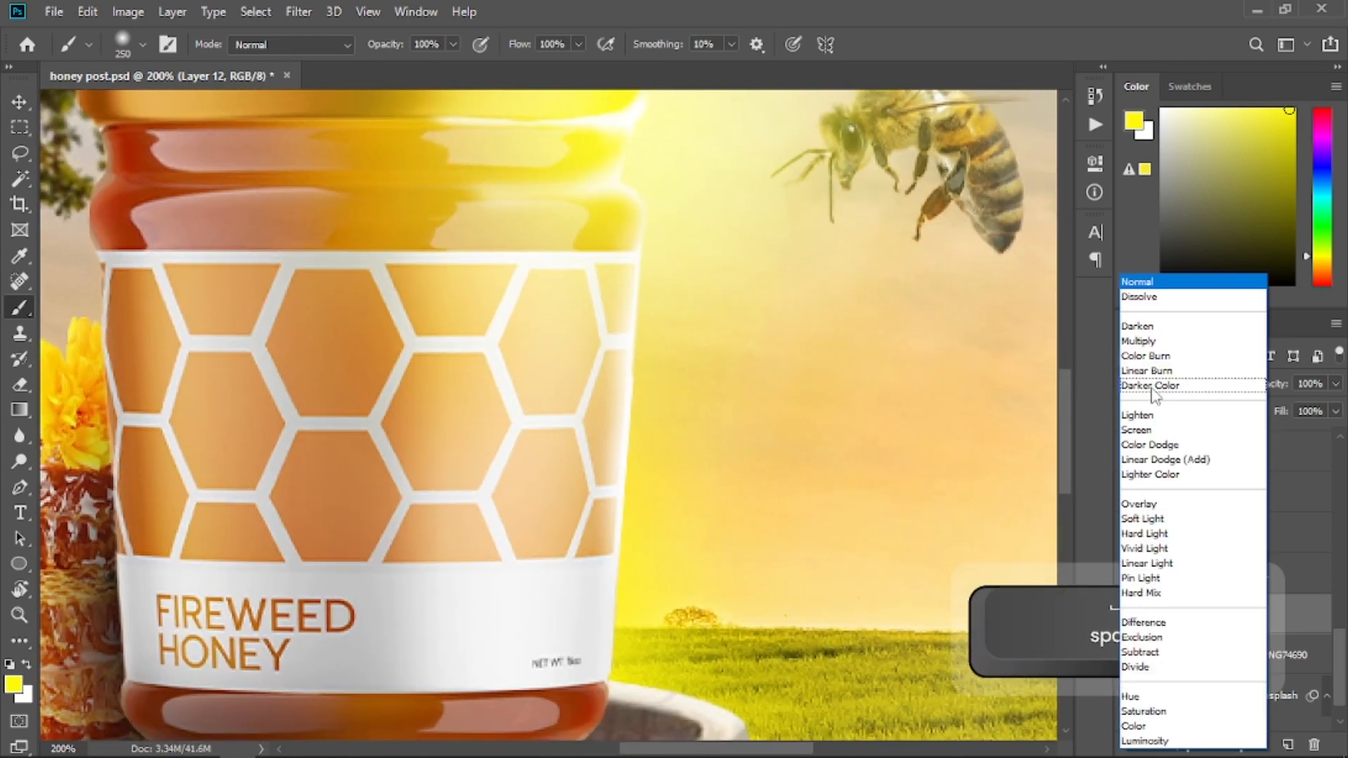
left_click(1157, 433)
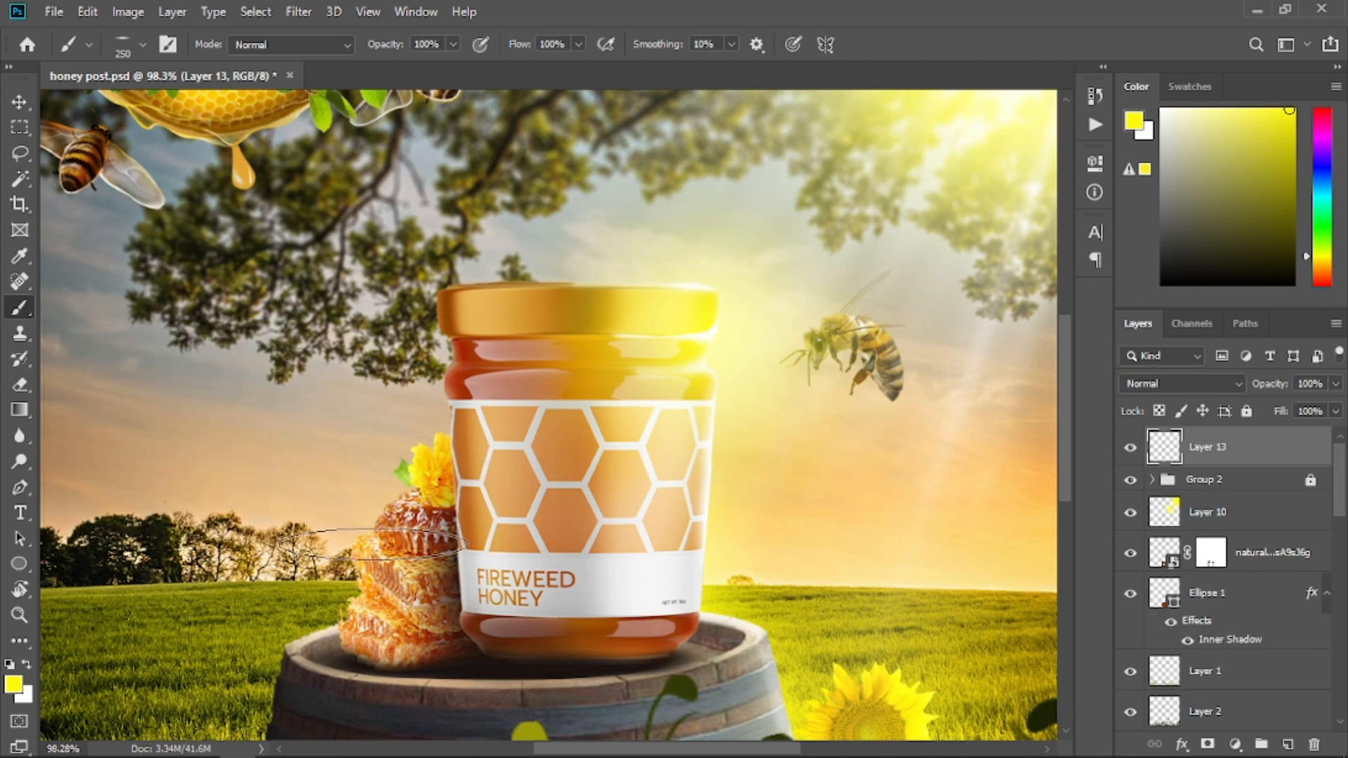
- Stamp a thin white streak on the new top layer with a flattened 250 px soft Brush
key("d")
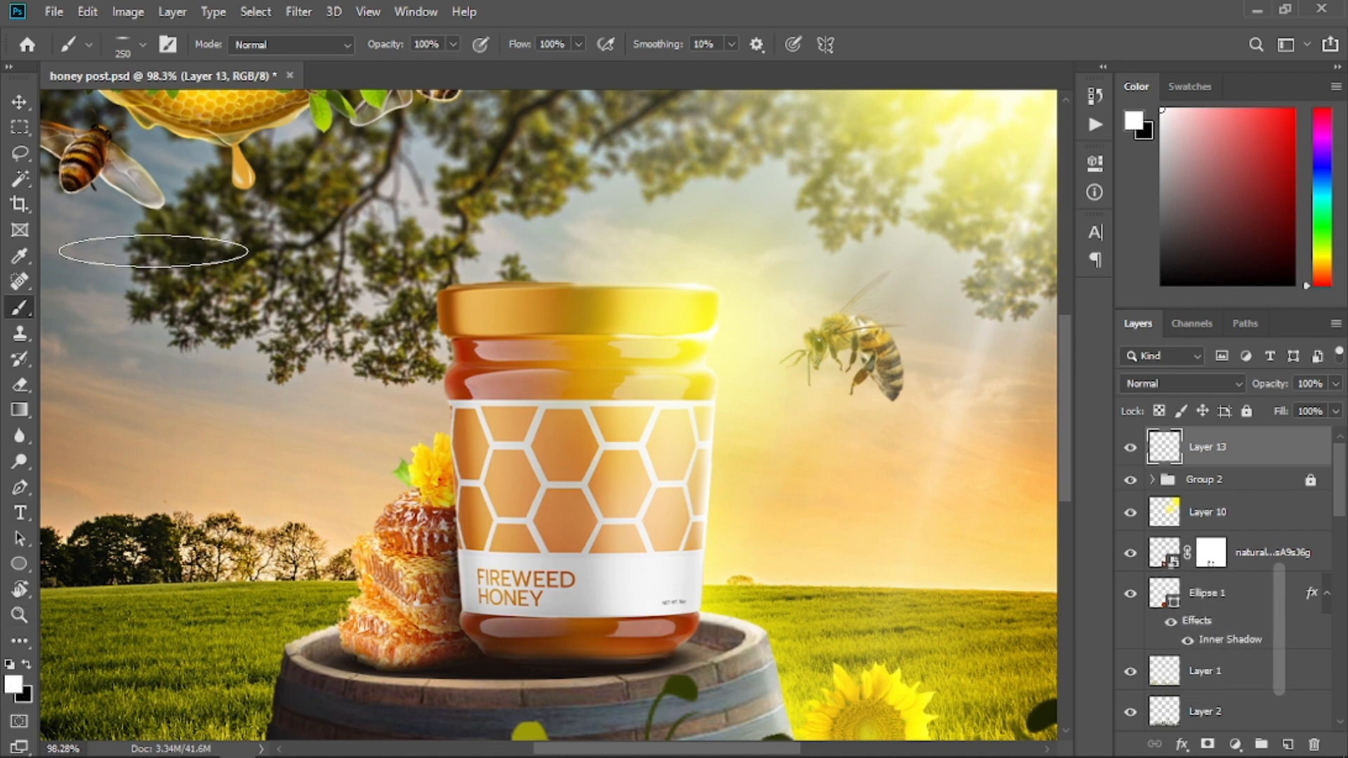
right_click(425, 314)
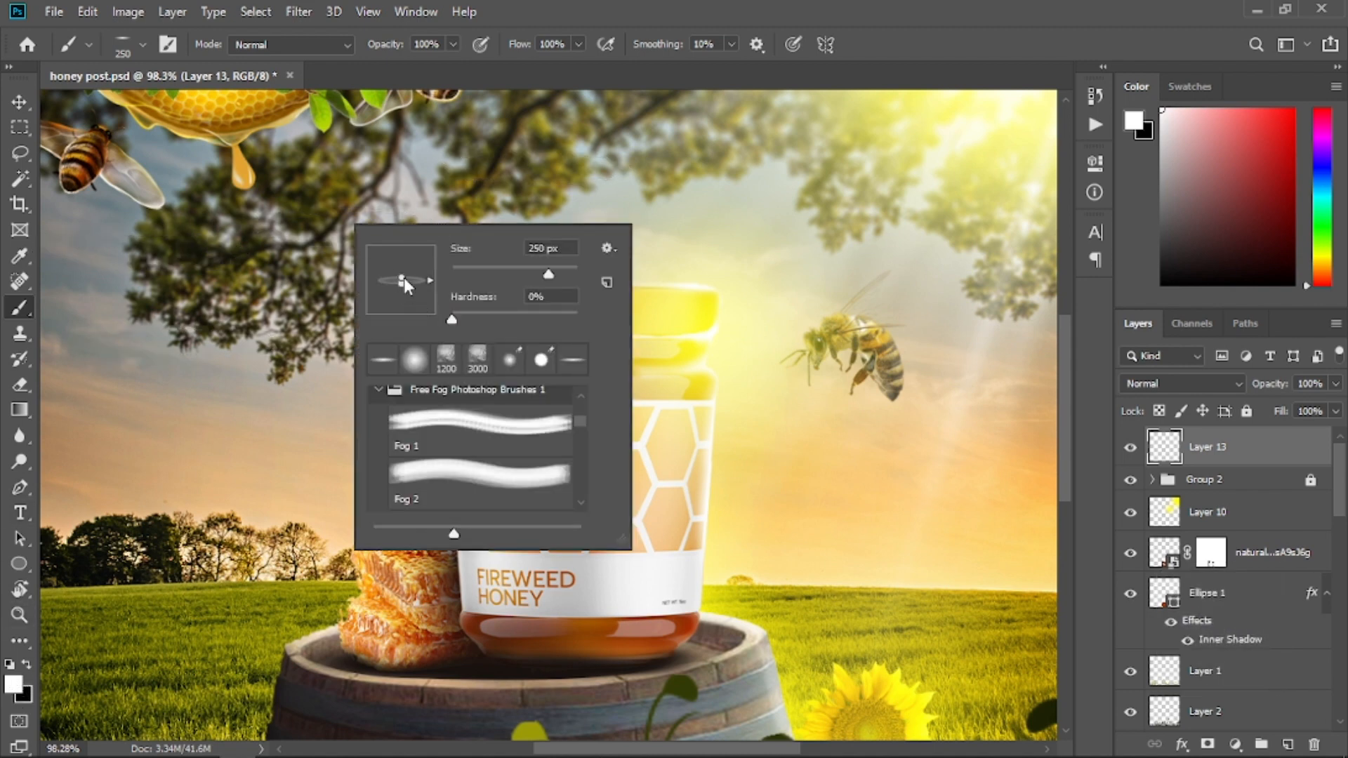
left_click(317, 219)
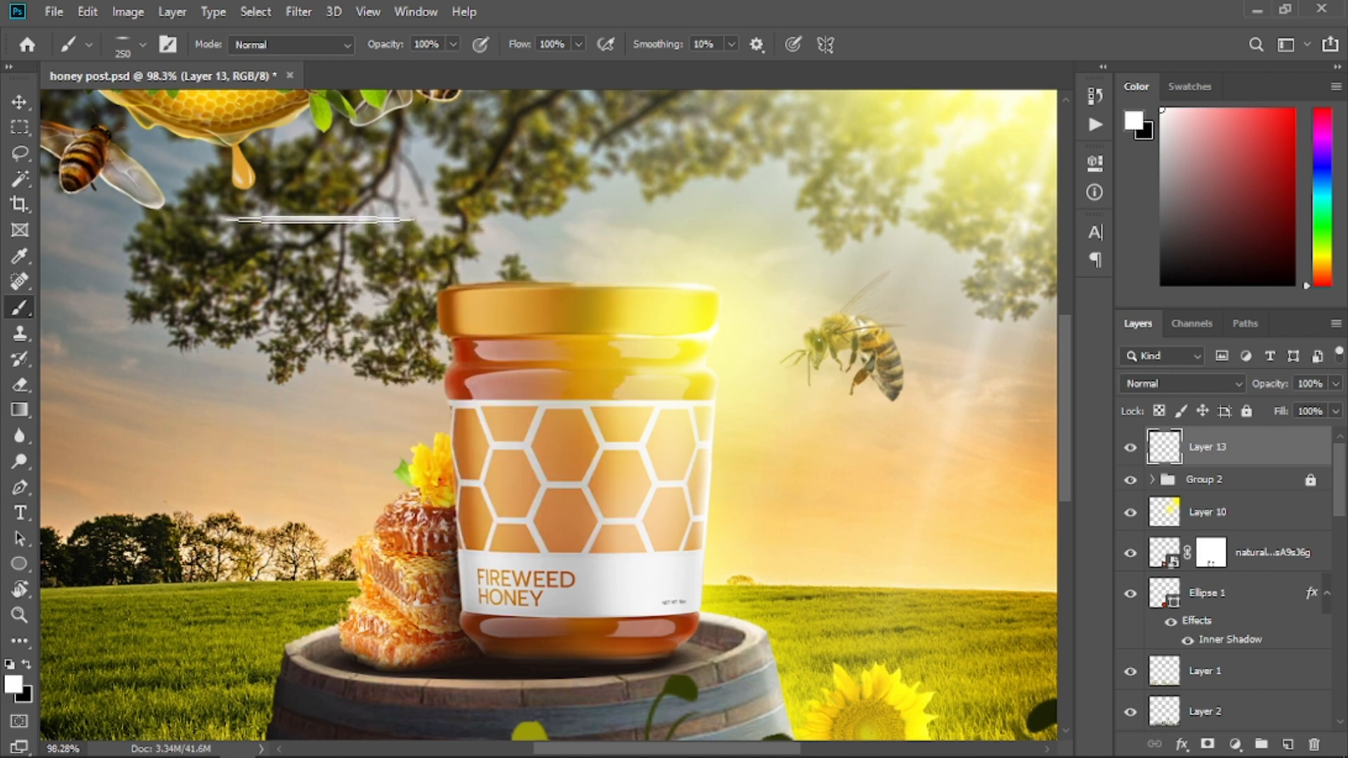
- Move the white streak onto the jar lid and transform it to run along the lid's upper rim
left_click(19, 103)
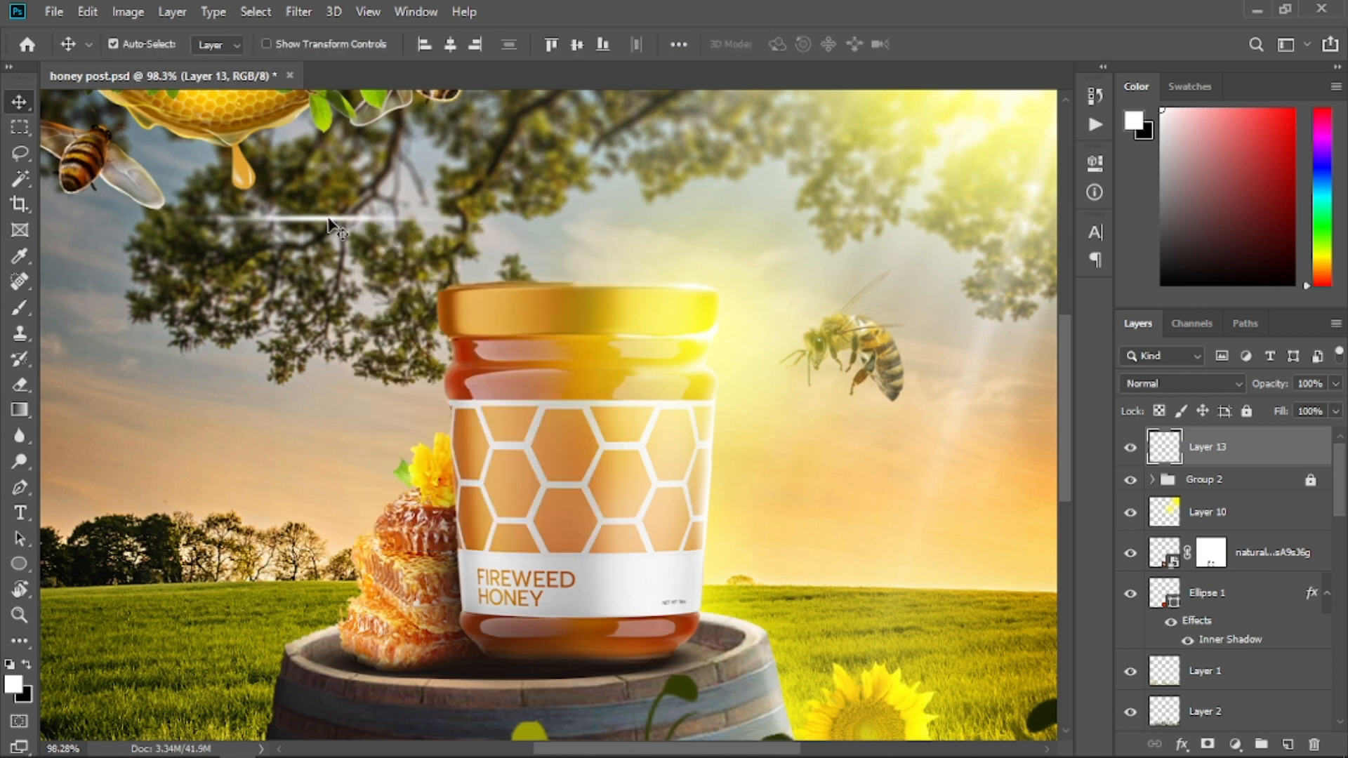
mouse_move(330, 225)
left_mouse_down()
mouse_move(590, 284)
mouse_move(585, 314)
mouse_move(587, 301)
left_mouse_up()
key("ctrl+t")
key("Return")
key("ctrl+minus")
key("ctrl+plus")
key("ctrl+plus")
key("ctrl+plus")
key("ctrl+plus")
- Duplicate the white streak and rotate the copy into a diagonal glint crossing the jar lid's upper rim
key("ctrl+j")
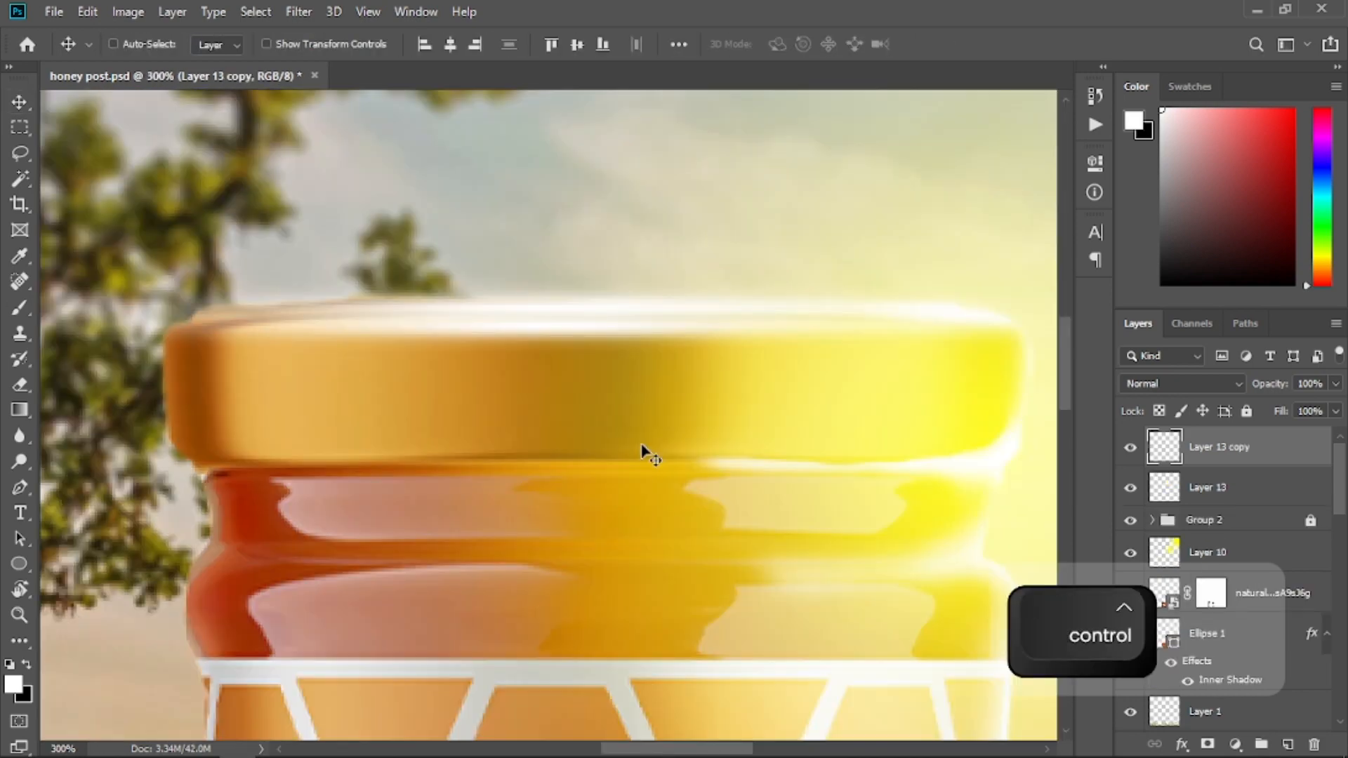
key("ctrl+t")
mouse_move(622, 408)
left_mouse_down()
mouse_move(649, 402)
mouse_move(621, 408)
mouse_move(634, 408)
left_mouse_up()
left_click_drag(548, 360, 547, 316)
mouse_move(590, 367)
left_mouse_down()
mouse_move(608, 340)
mouse_move(605, 360)
left_mouse_up()
key("Return")
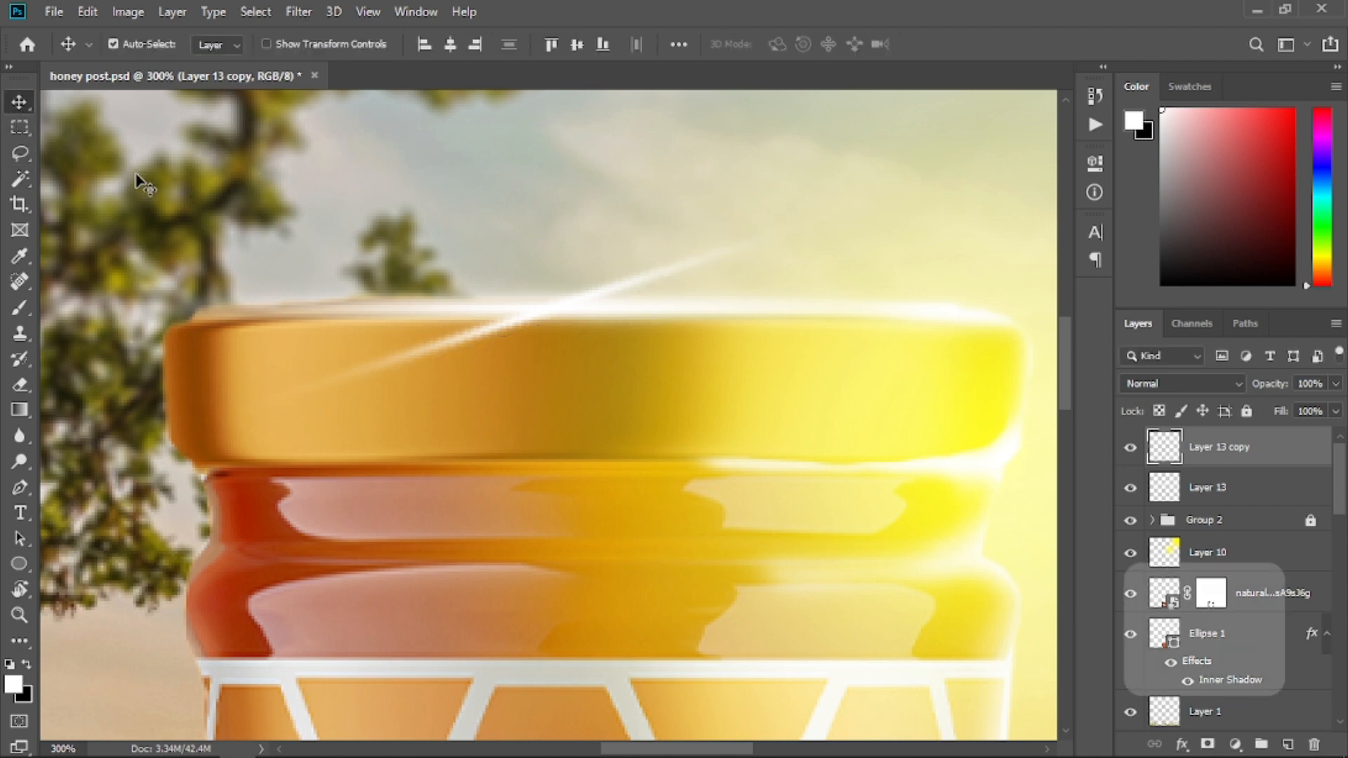
key("ctrl+minus")
key("ctrl+minus")
key("ctrl+minus")
key("ctrl+minus")
key("ctrl+minus")
key("ctrl+minus")
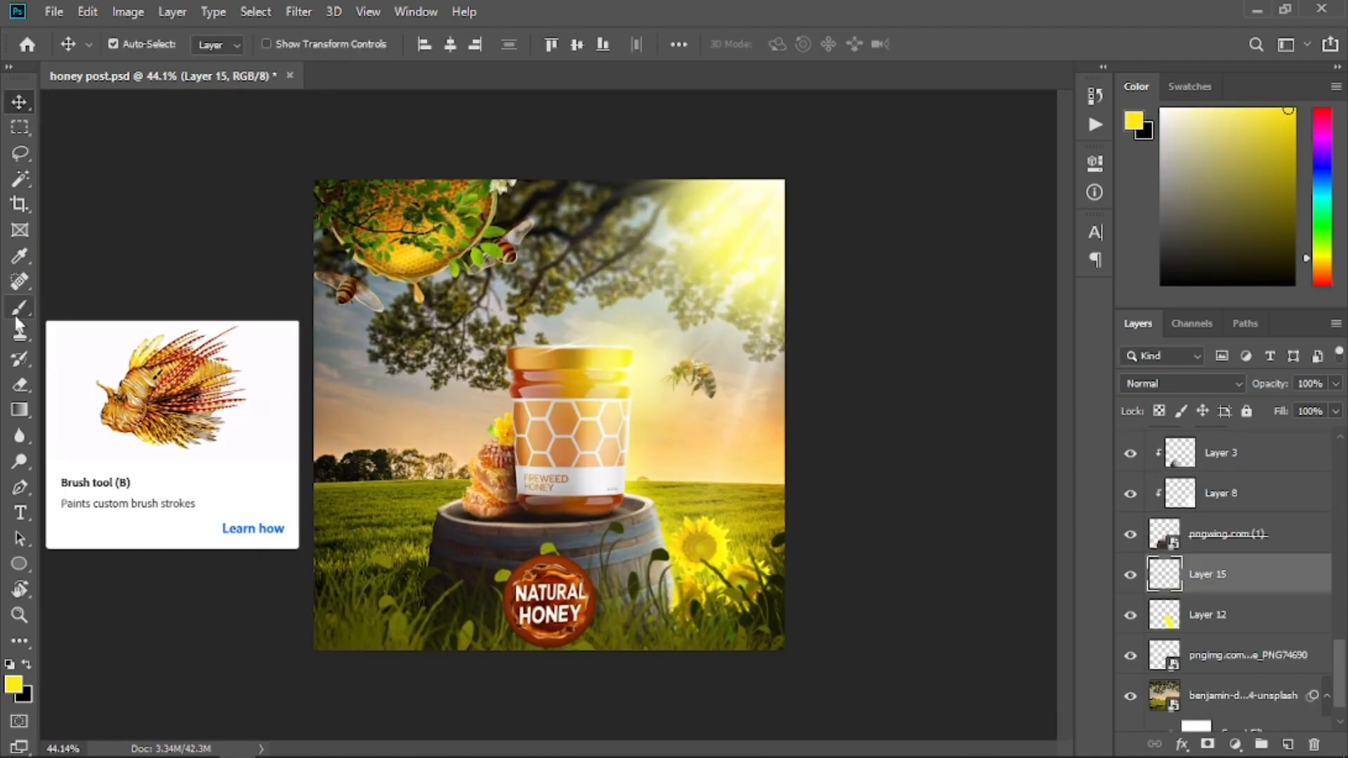
- Set Layer 15 to Screen blend mode and paint a soft yellow glow along the foreground grass with a 900 px Brush
left_click(18, 313)
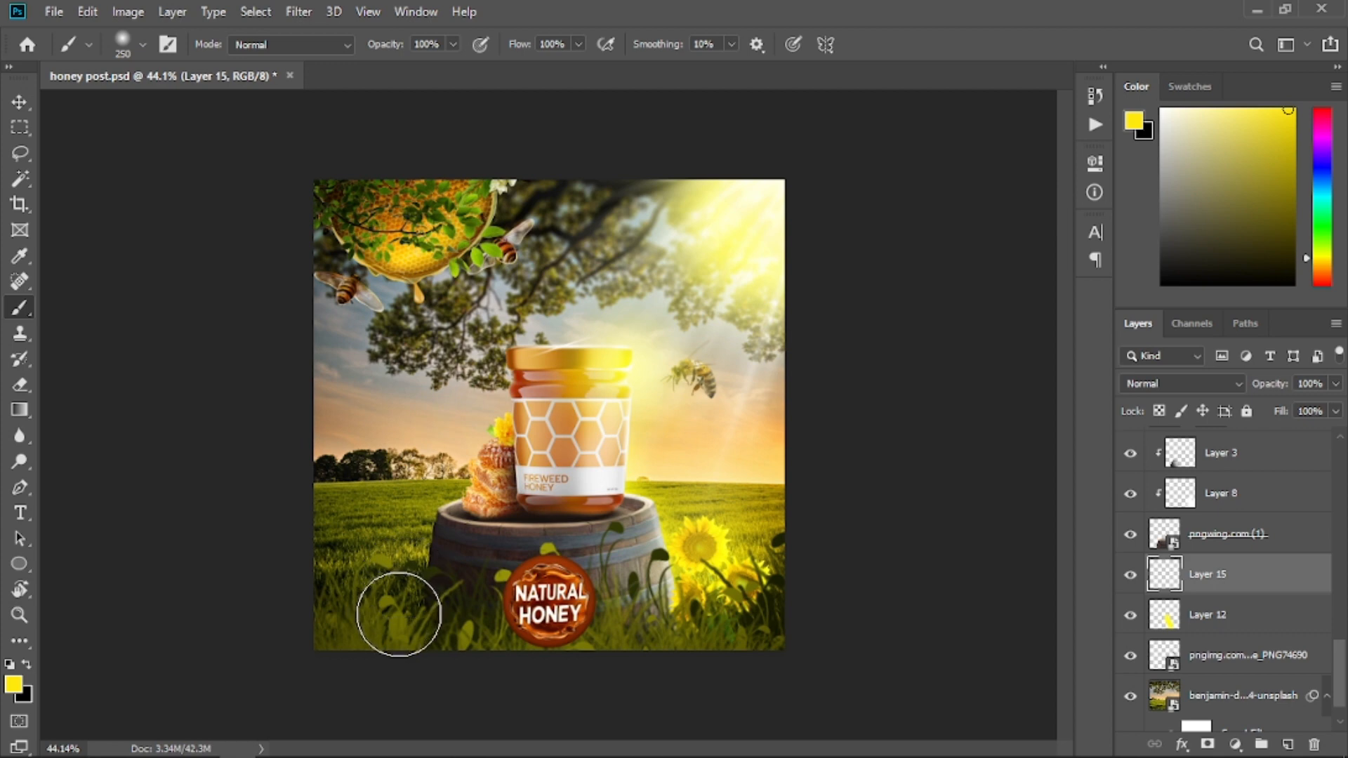
key("bracketright")
key("bracketright")
key("bracketright")
key("bracketright")
key("bracketright")
key("bracketright")
key("bracketright")
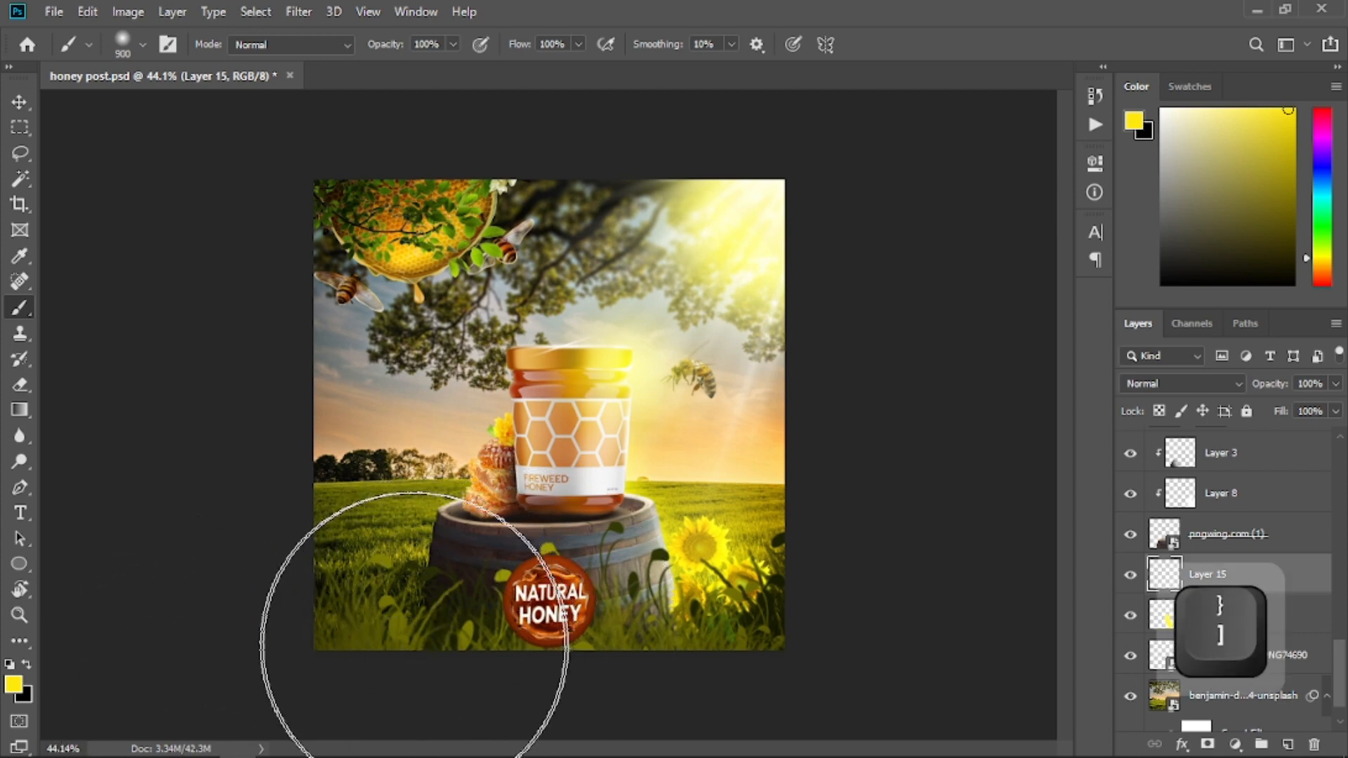
left_click(1210, 385)
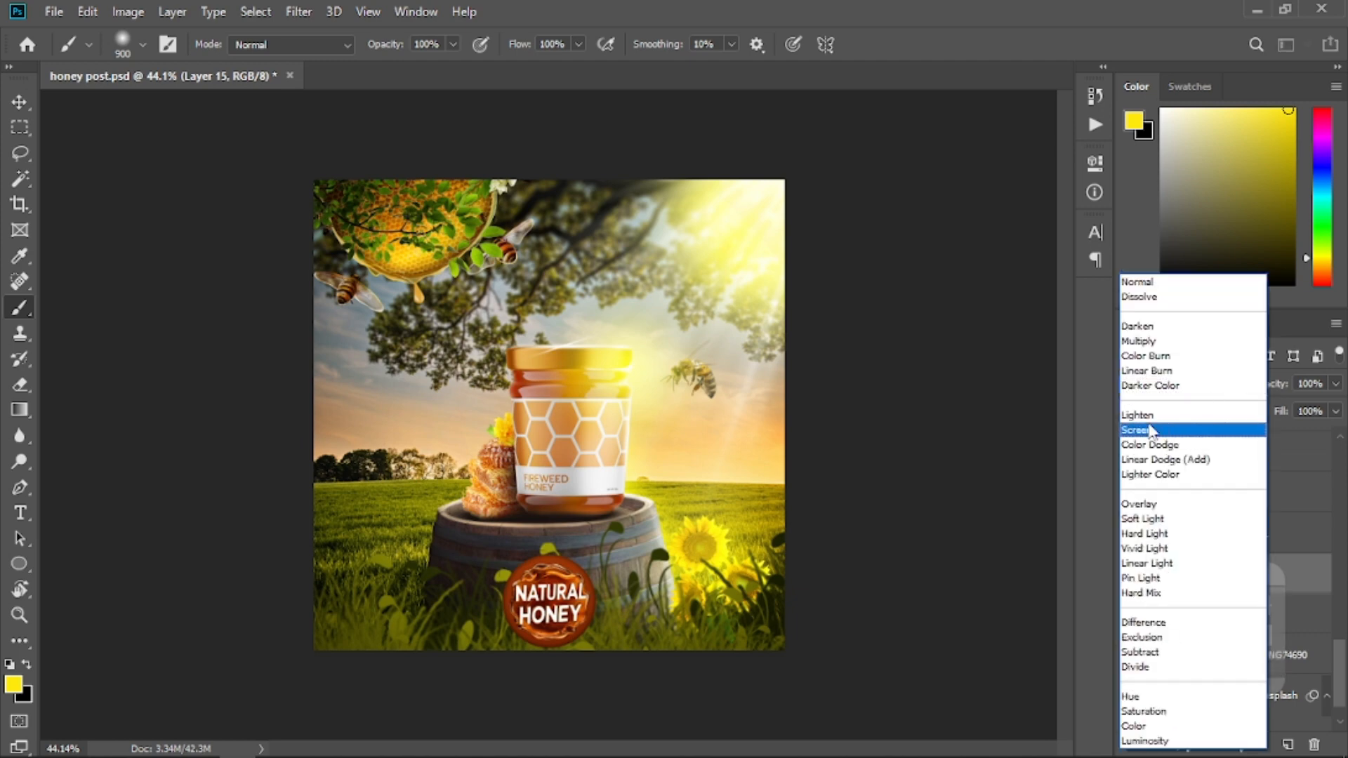
left_click(1151, 431)
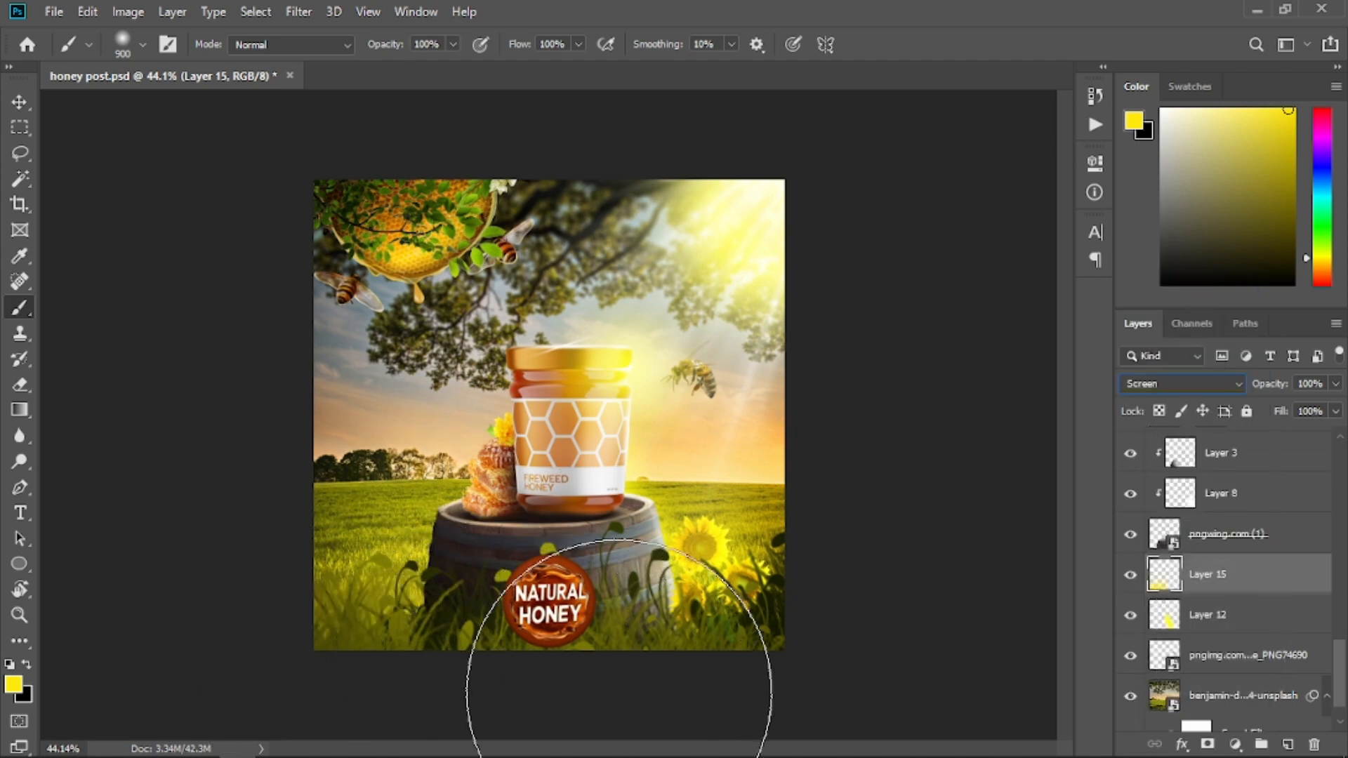
left_click_drag(620, 691, 770, 705)
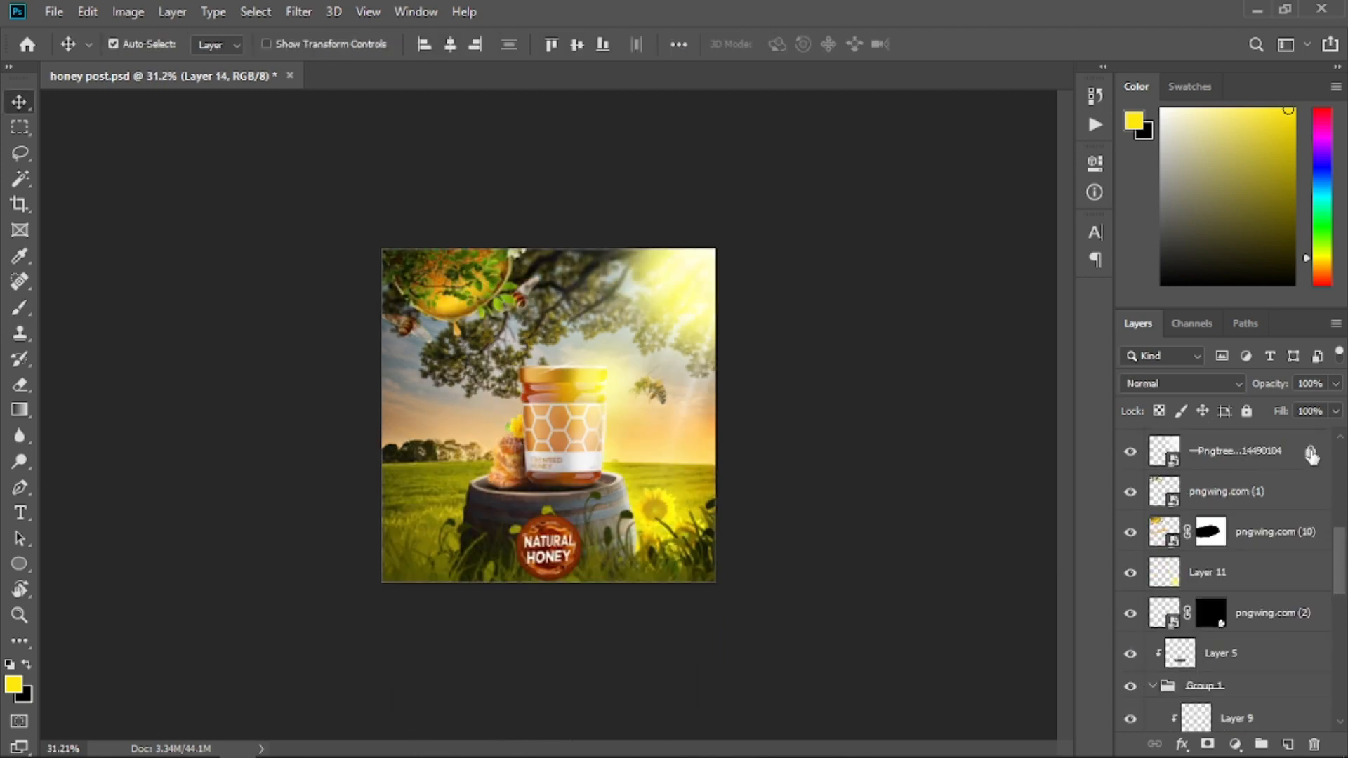
- Stamp all visible layers into a smart object at the top of the stack and add an Auto-corrected Levels adjustment above it
left_click_drag(1341, 551, 1345, 449)
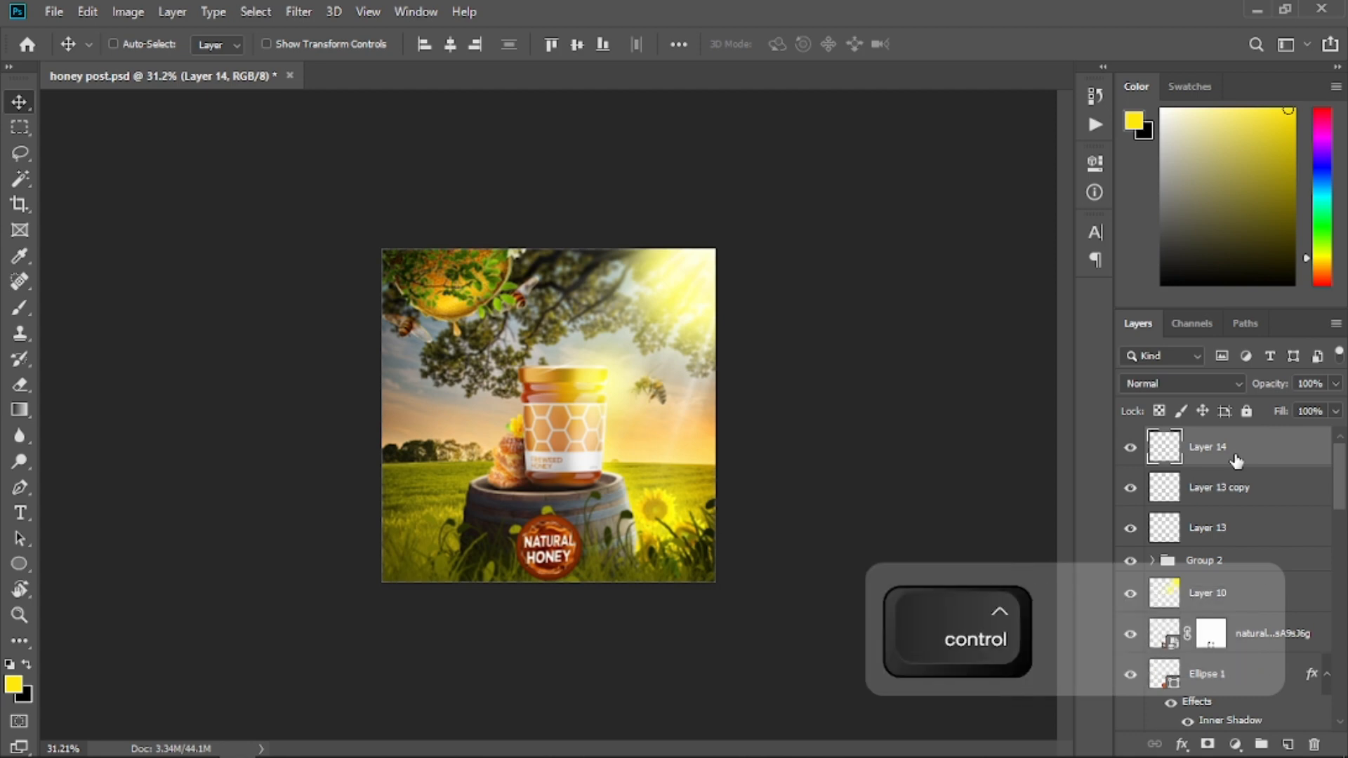
key("ctrl+alt+shift+e")
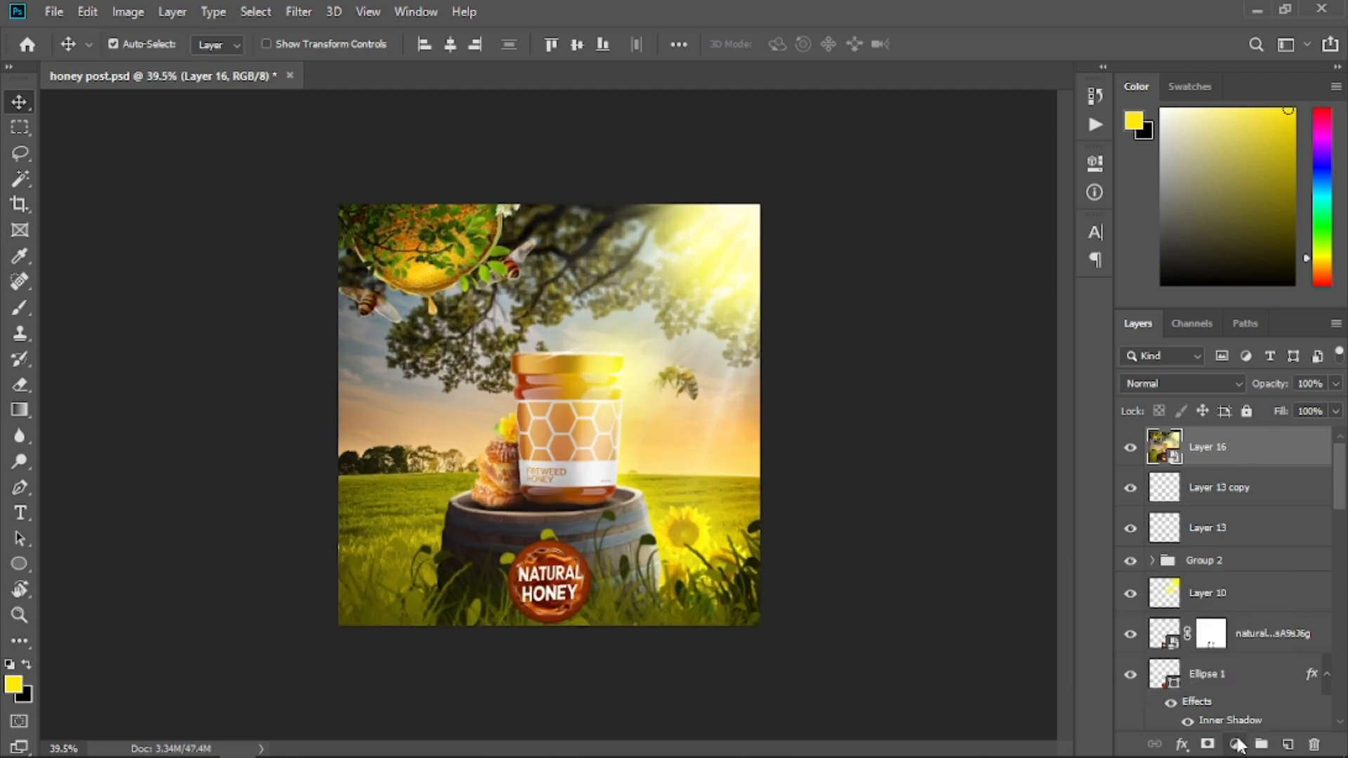
left_click(1238, 746)
left_click(1233, 483)
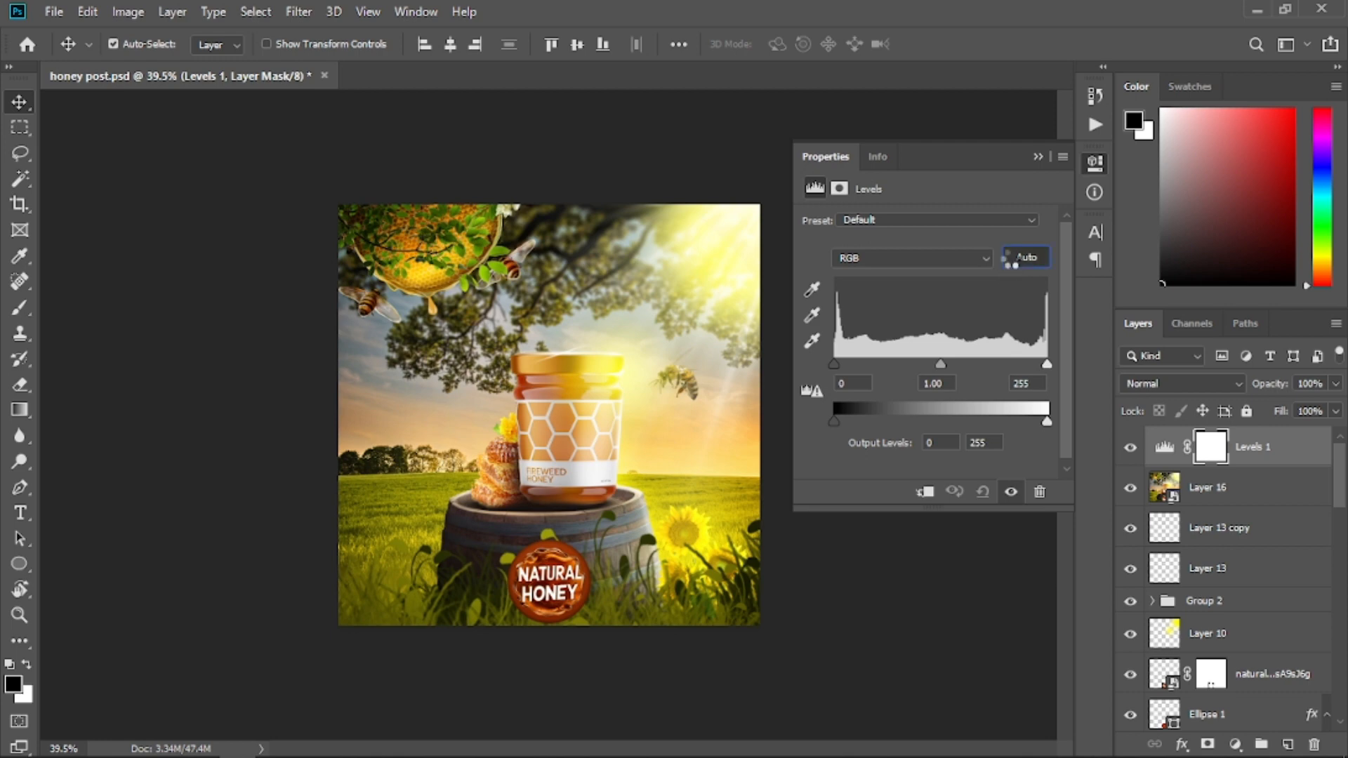
left_click(1009, 259)
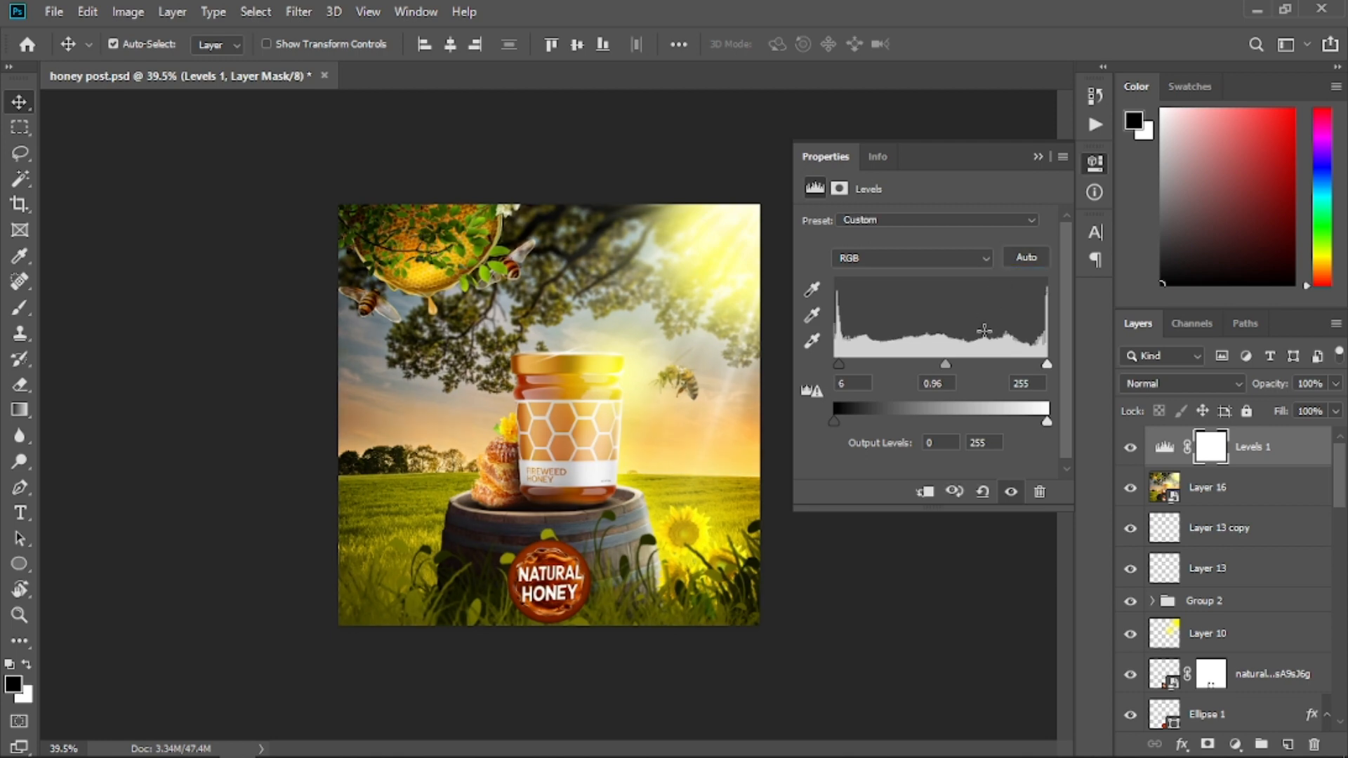
left_click(1037, 156)
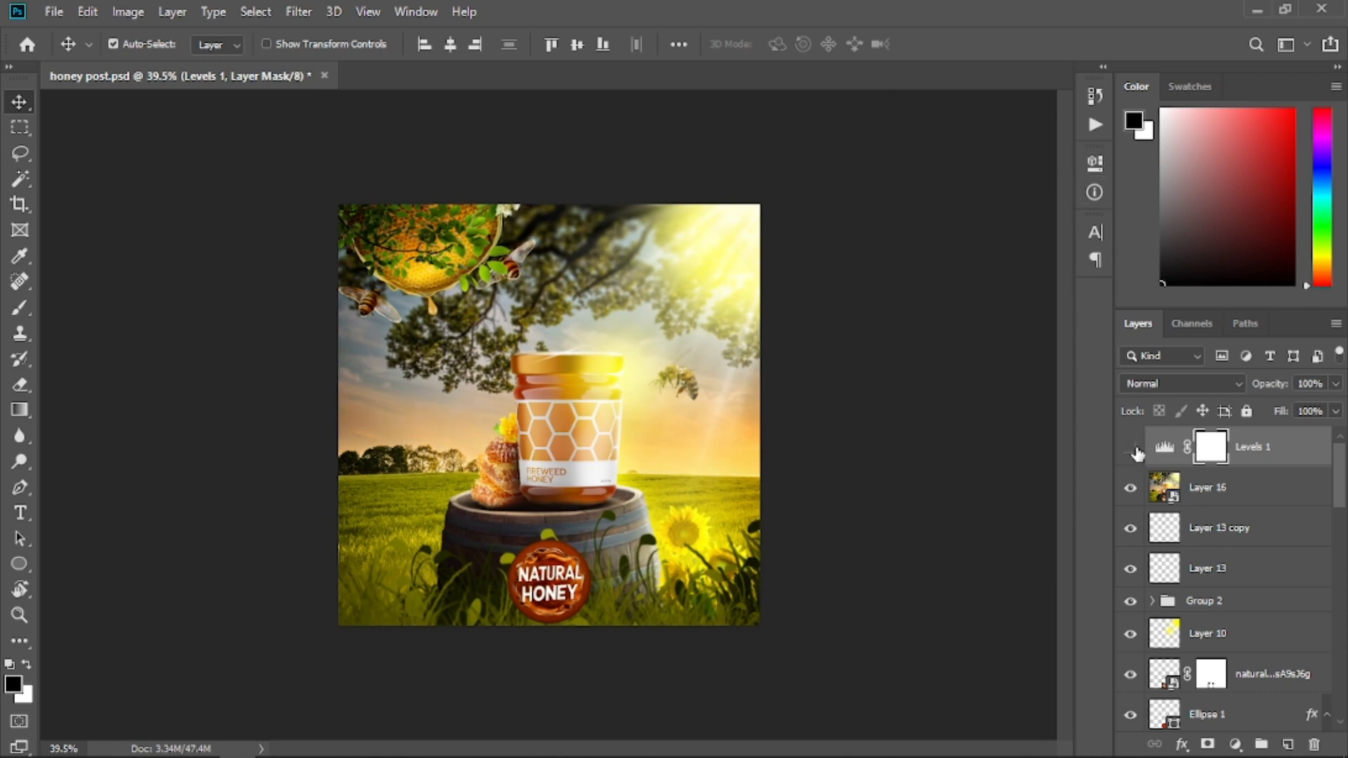